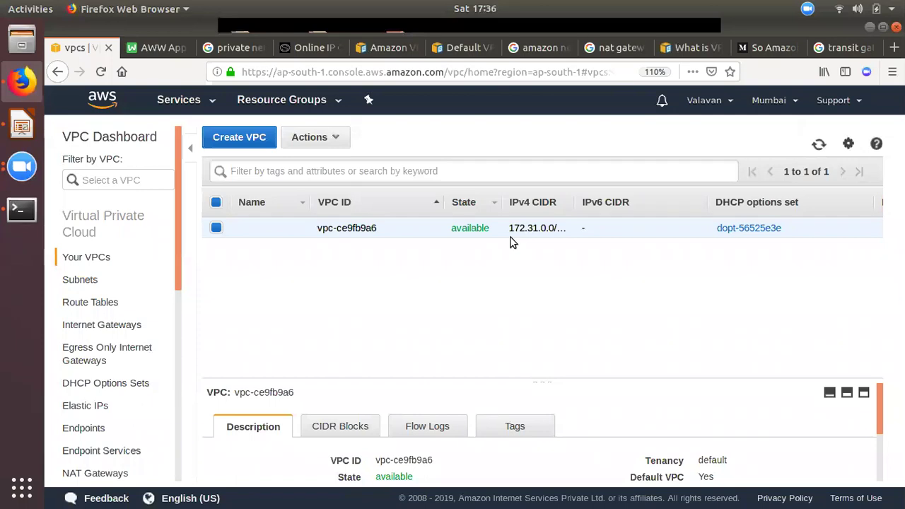
Switch to the AWW whiteboard and draw a large rectangle with two smaller rectangles side by side inside it.
left_click(155, 47)
left_click(71, 335)
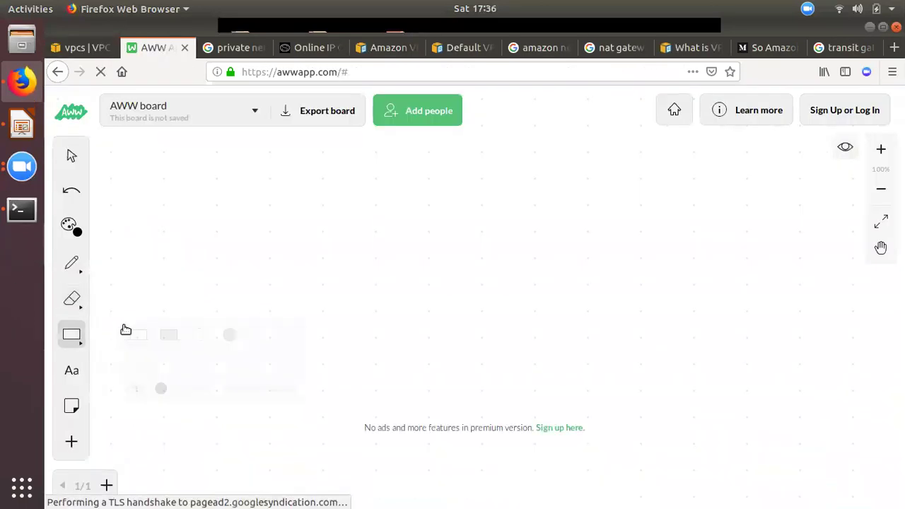
mouse_move(217, 159)
left_mouse_down()
mouse_move(528, 344)
mouse_move(512, 414)
left_mouse_up()
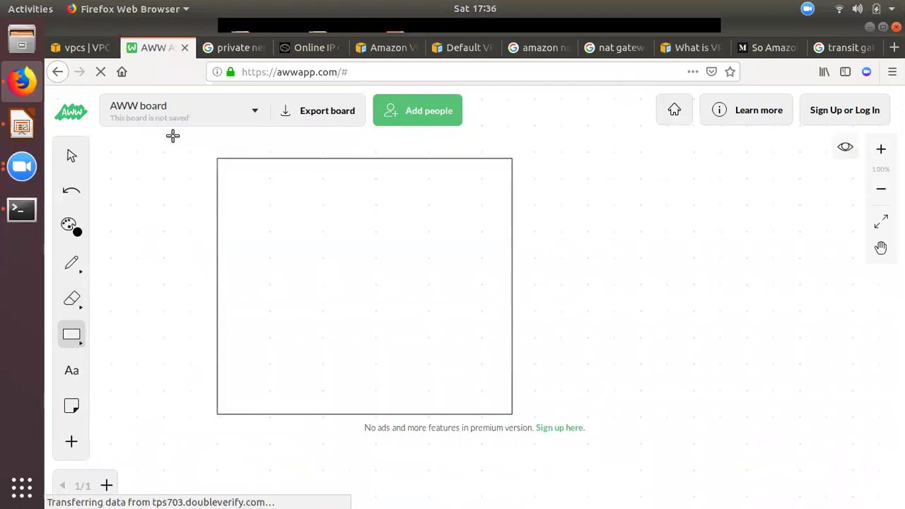
left_click_drag(232, 238, 333, 373)
left_click_drag(362, 237, 470, 361)
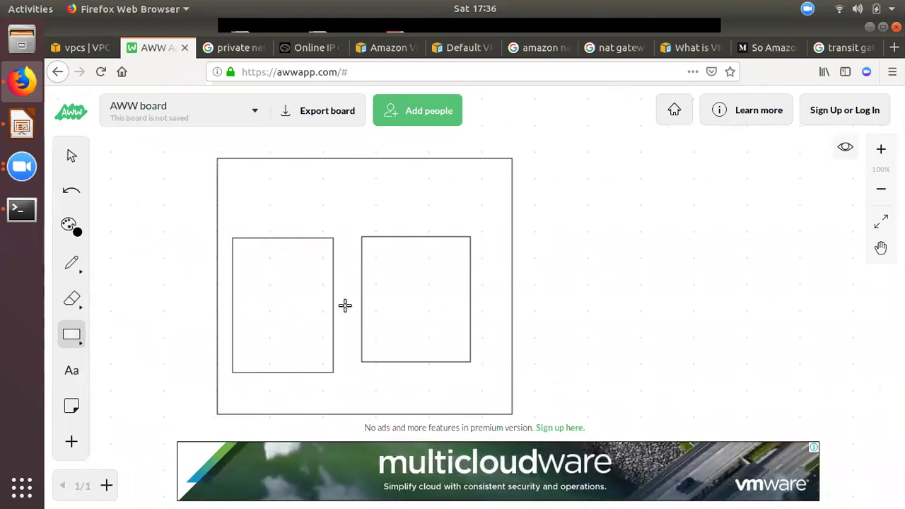
Link the two inner rectangles with a freehand pencil line at size 1.
left_click(71, 261)
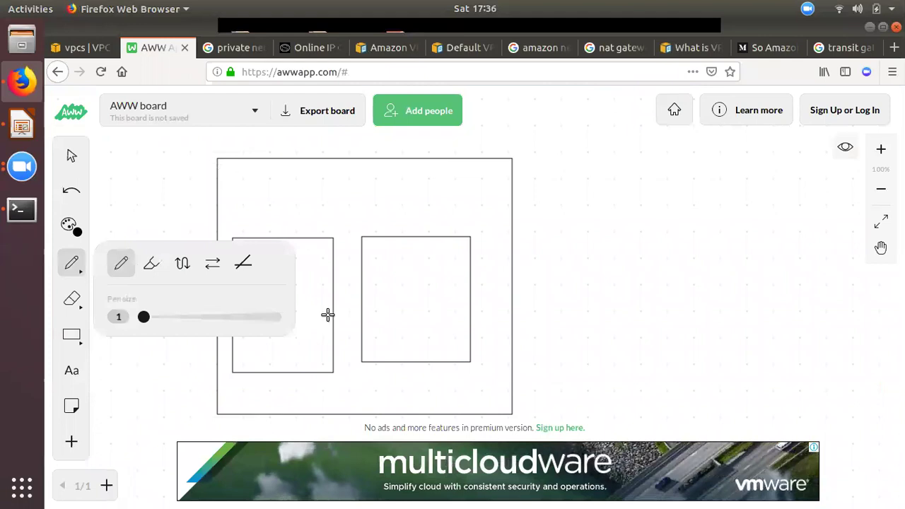
left_click(129, 264)
left_click_drag(333, 297, 366, 294)
Sketch a separate large box beside the outer rectangle, joined to it by a line, and handwrite a short label outside the first rectangle.
left_click_drag(613, 175, 619, 357)
mouse_move(619, 176)
left_mouse_down()
mouse_move(828, 302)
mouse_move(657, 380)
mouse_move(621, 345)
left_mouse_up()
left_click_drag(512, 251, 600, 261)
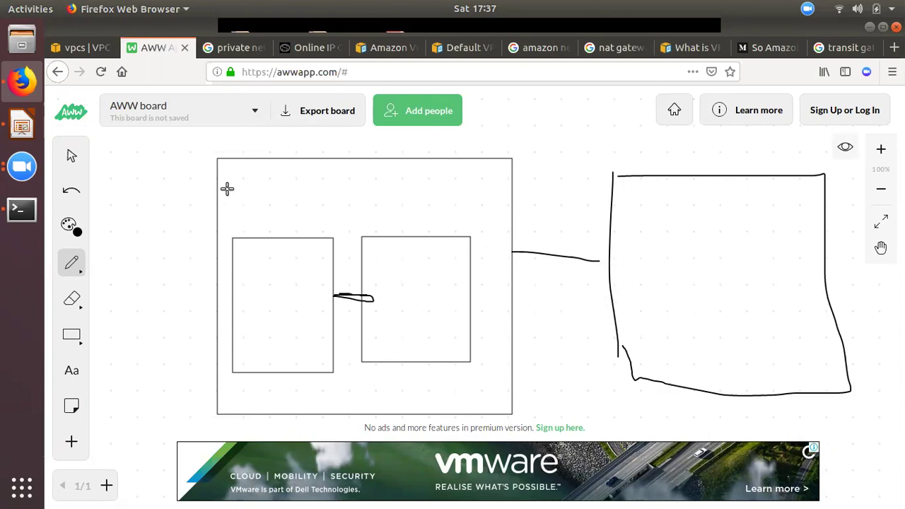
mouse_move(162, 185)
left_mouse_down()
mouse_move(161, 211)
mouse_move(170, 192)
mouse_move(177, 206)
mouse_move(188, 194)
mouse_move(209, 195)
left_mouse_up()
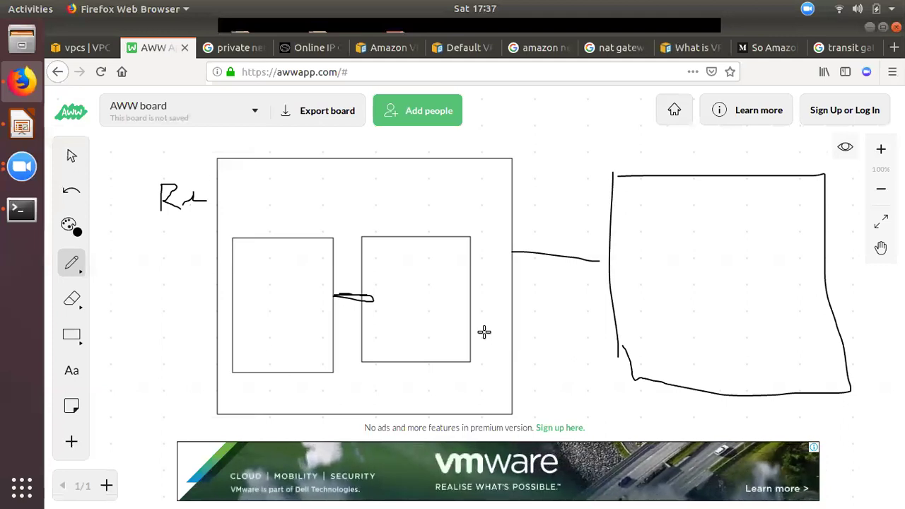
Review the reserved private address ranges on the Private addressing slide and look over the online CIDR calculator page.
left_click(237, 46)
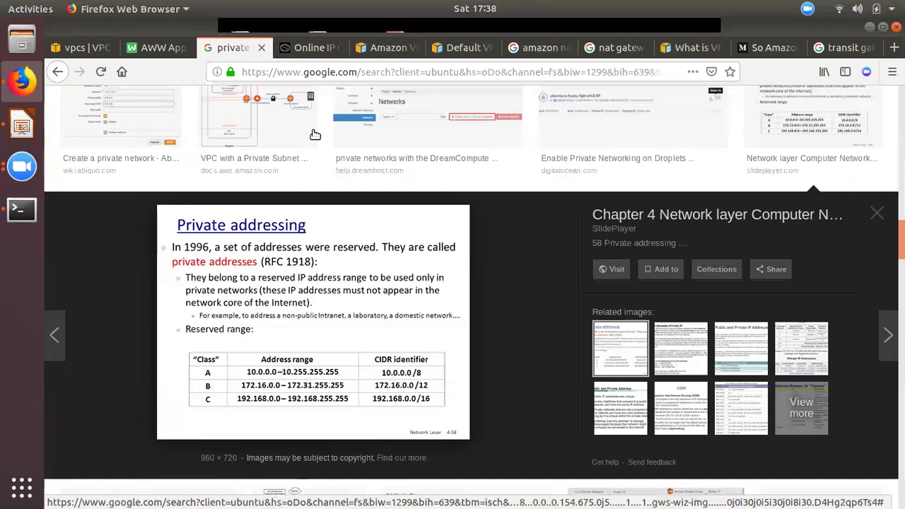
key("ctrl+Tab")
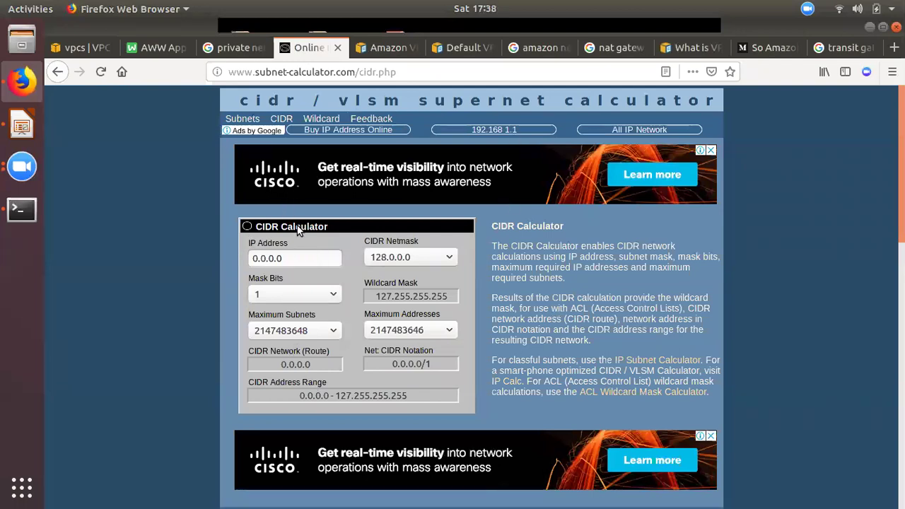
left_click(208, 48)
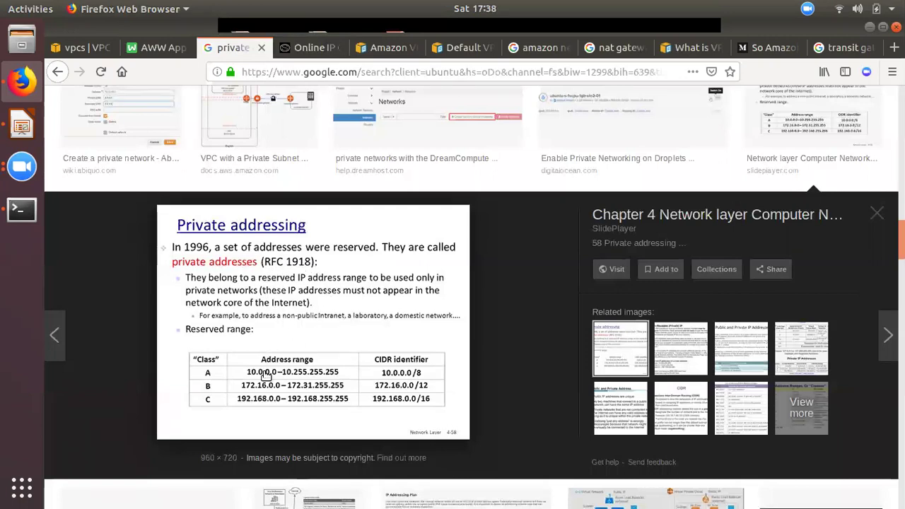
key("ctrl+Tab")
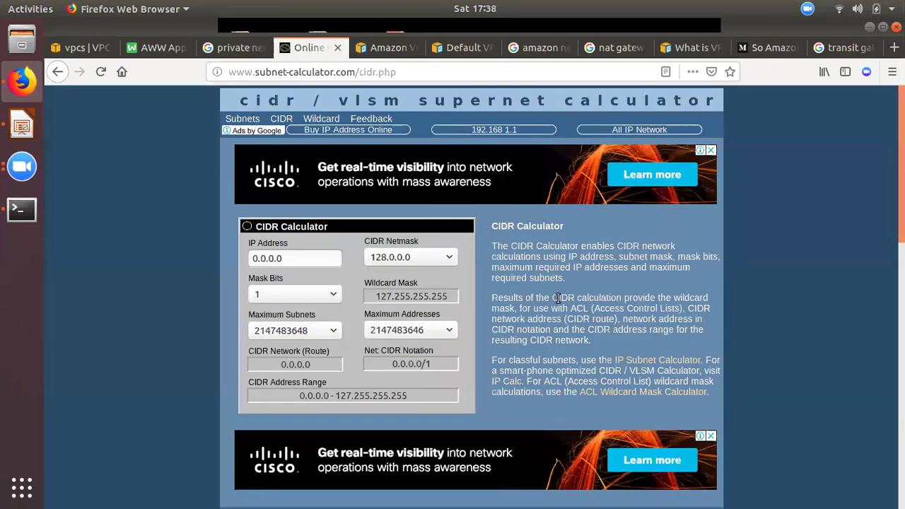
scroll(489, 295, "down", 5)
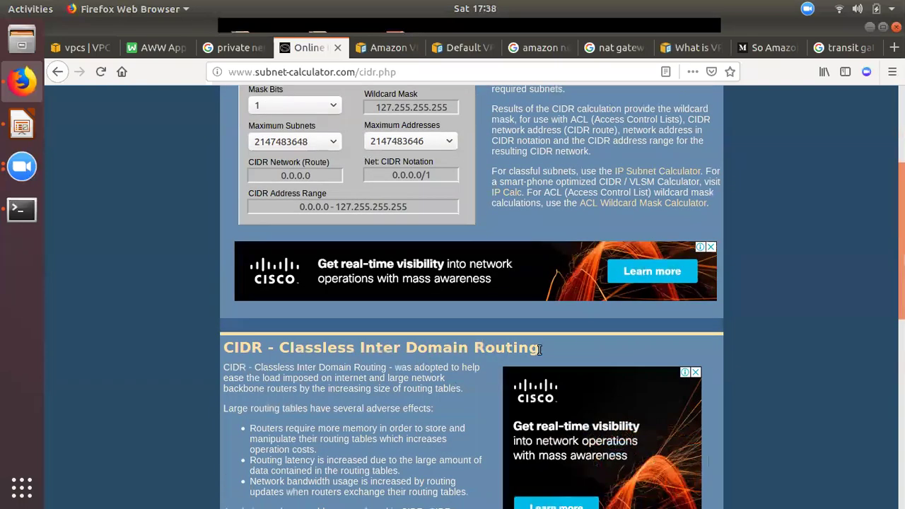
scroll(366, 379, "up", 4)
Check the private ranges once more and calculate the CIDR block for IP address 10.0.0.0 with 16 mask bits.
triple_click(309, 227)
left_click(237, 47)
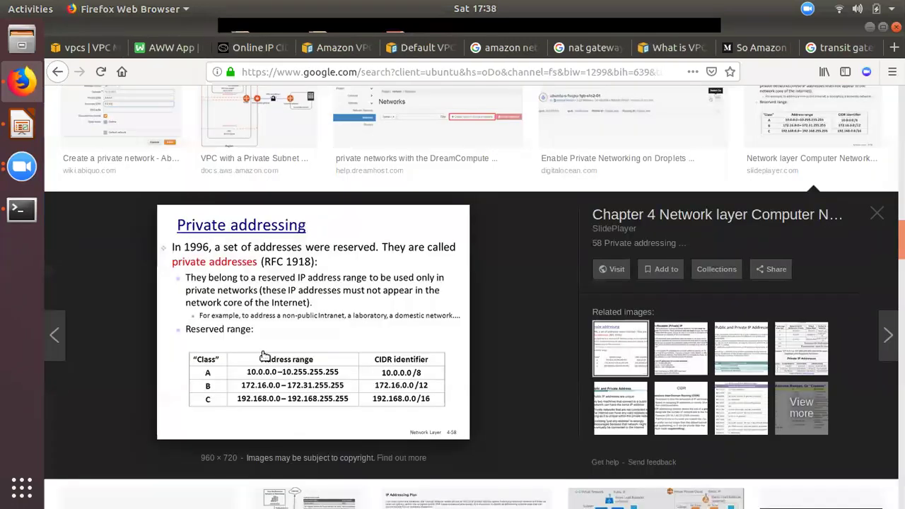
key("alt+Tab")
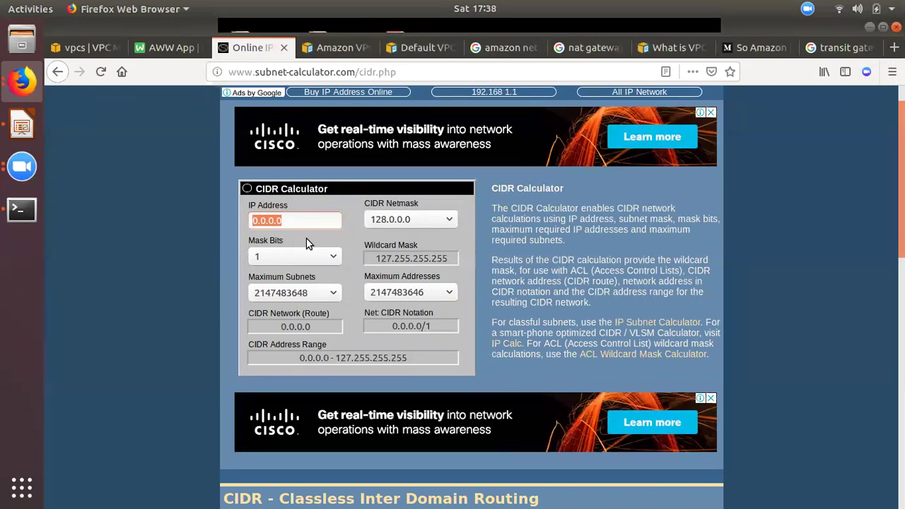
type("10.0.0.")
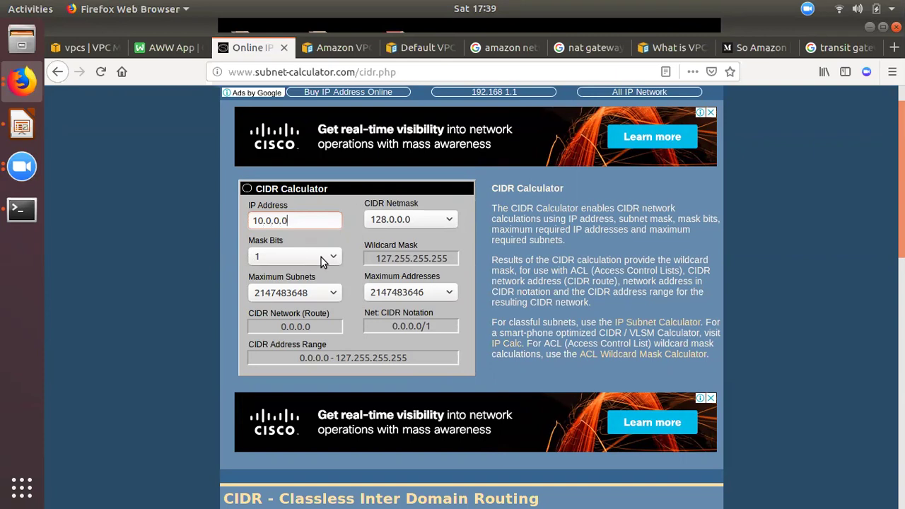
left_click(323, 262)
left_click_drag(336, 330, 338, 373)
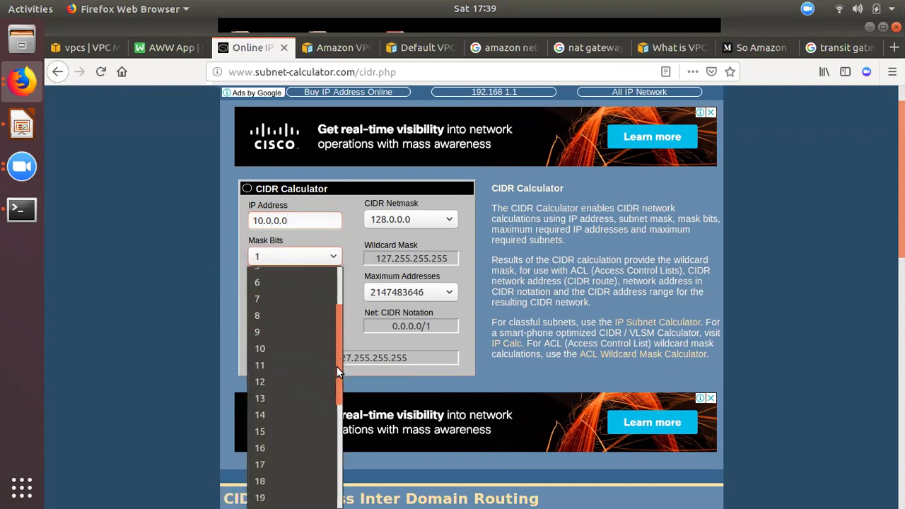
left_click(269, 448)
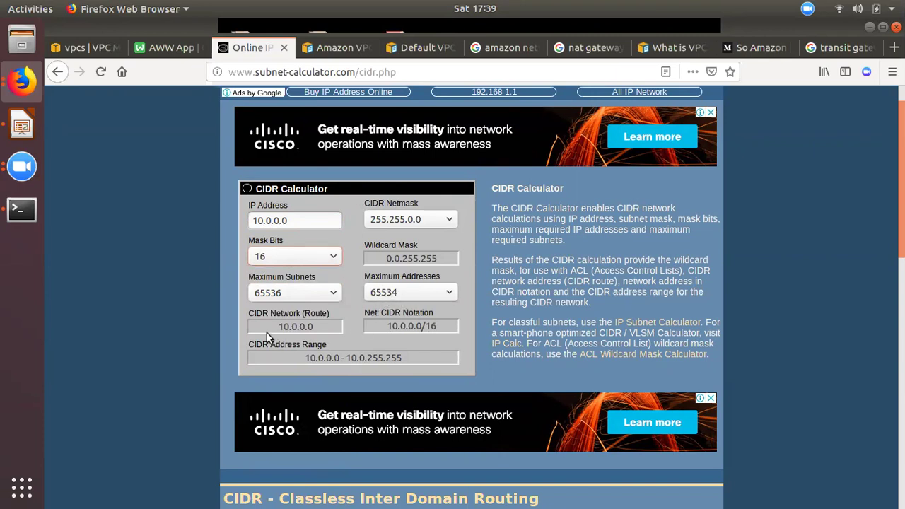
Examine the resulting CIDR network route and CIDR address range in the calculator.
left_click_drag(280, 331, 342, 324)
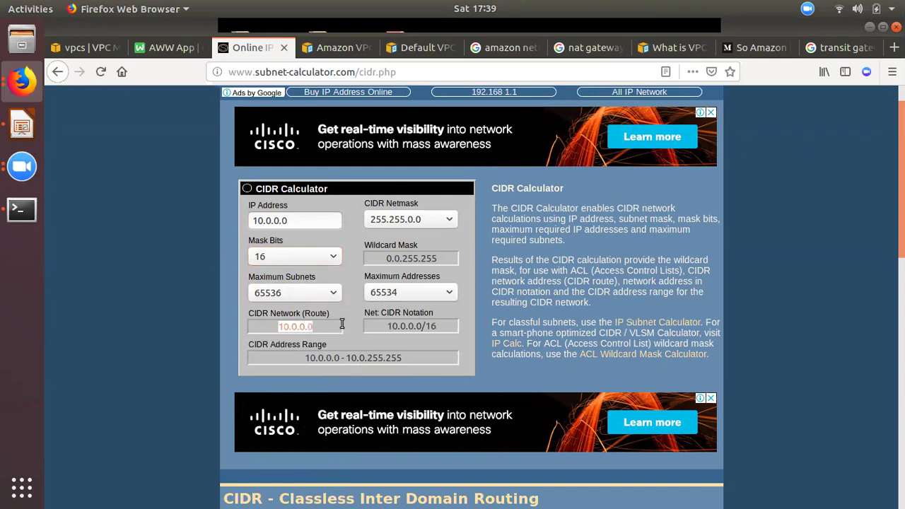
left_click(377, 332)
left_click_drag(305, 361, 403, 364)
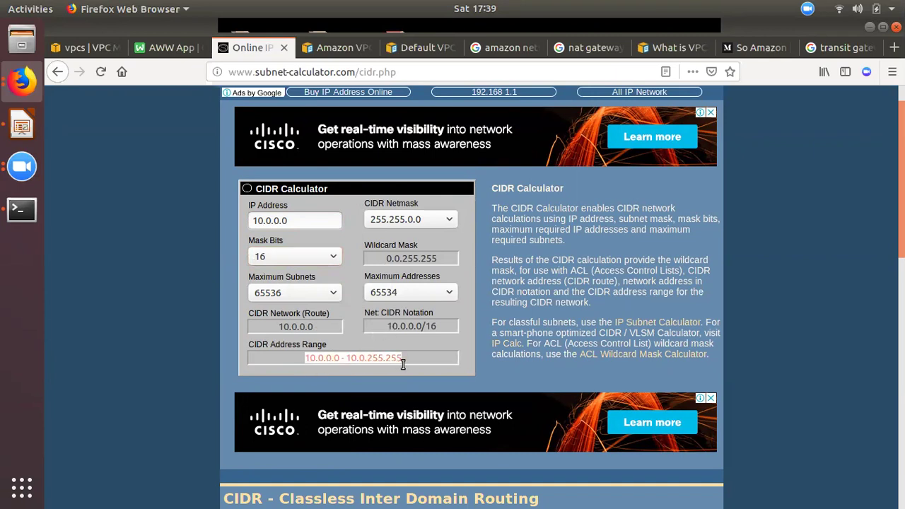
left_click(307, 360)
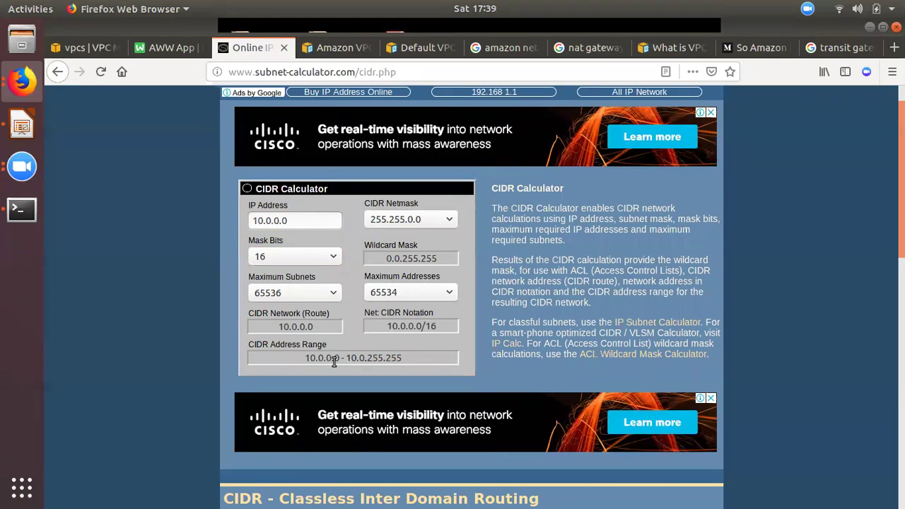
Set the calculator's mask bits to 8 and inspect the resulting CIDR address range.
left_click(328, 263)
left_click(279, 369)
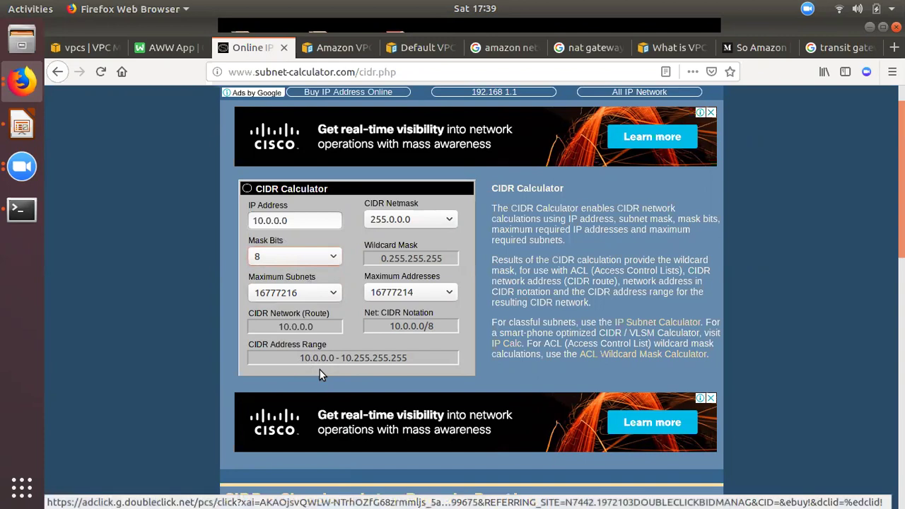
left_click_drag(314, 358, 359, 359)
left_click(376, 359)
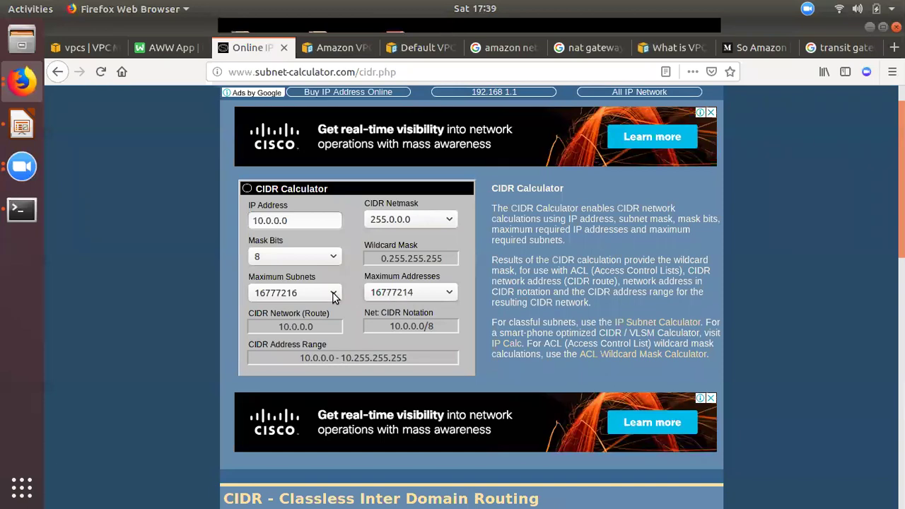
Change the calculator's mask bits to 16 for the 10.0.0.0 network.
left_click(322, 262)
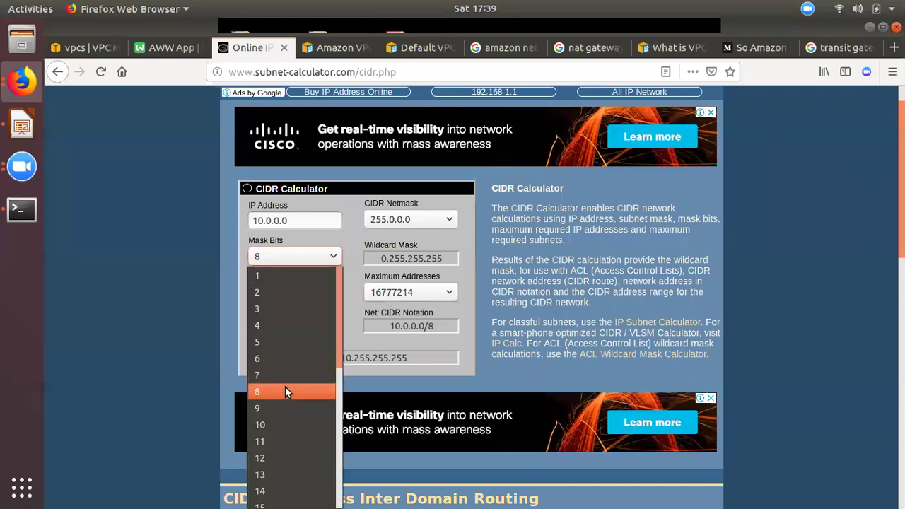
scroll(276, 473, "down", 1)
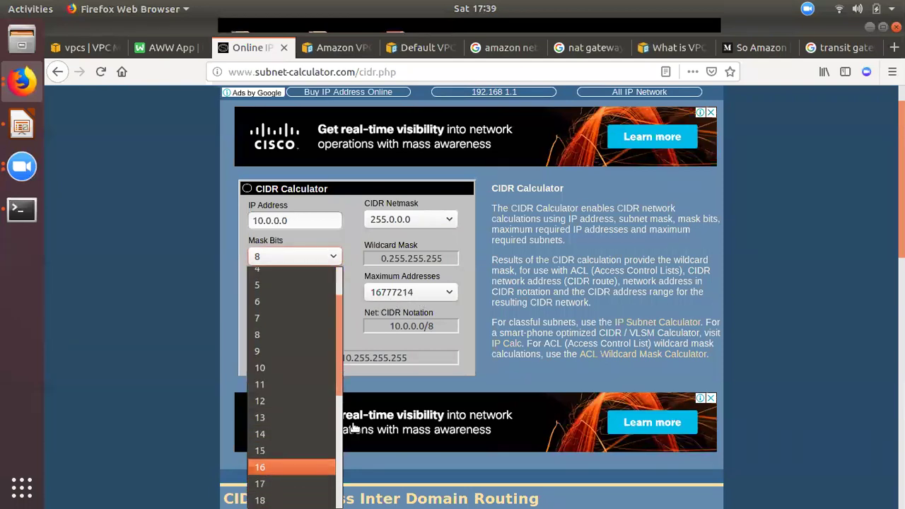
left_click(269, 466)
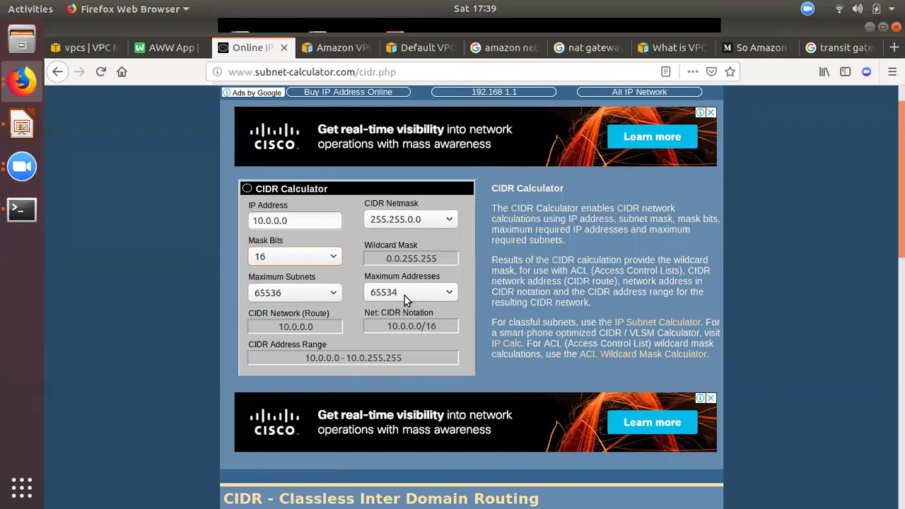
Set the mask bits for the 10.0.0.0 network to 24.
left_click(339, 259)
scroll(269, 443, "down", 4)
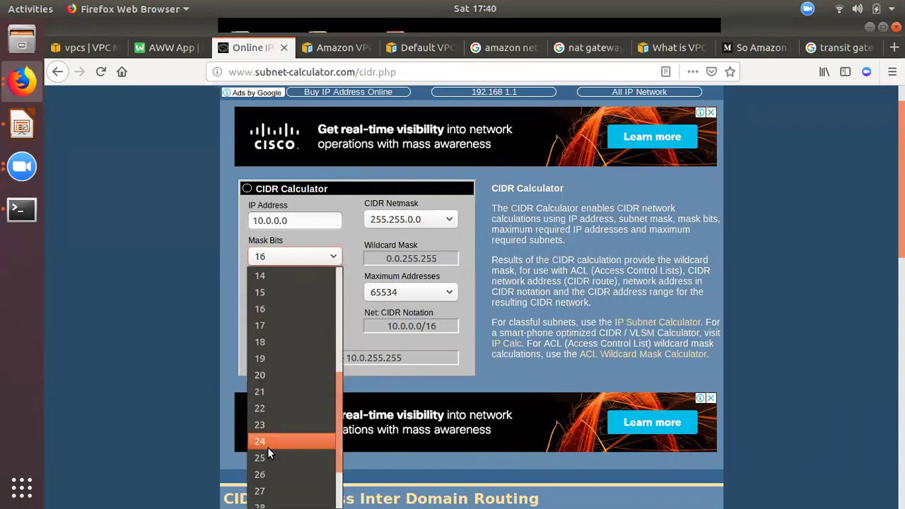
left_click(267, 441)
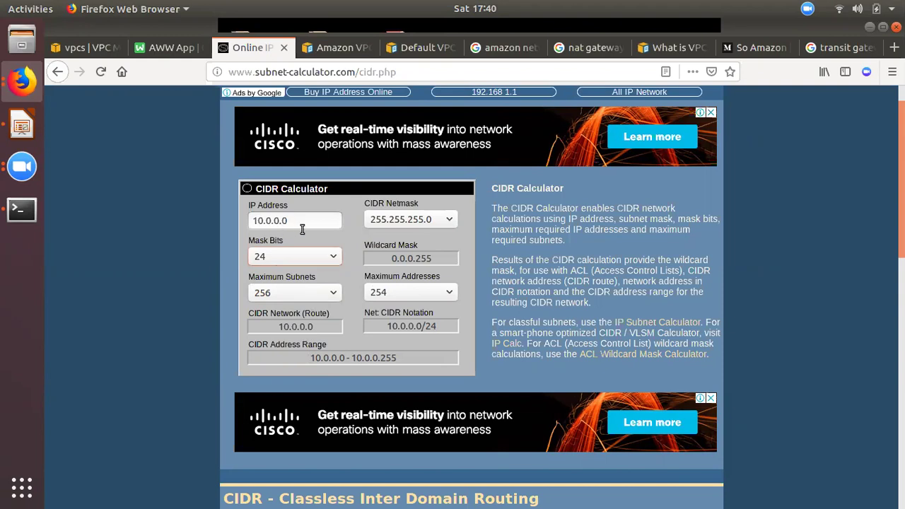
Revisit the whiteboard diagram and the VPC list in the AWS console, and view the default VPC diagram in the AWS documentation.
left_click(174, 49)
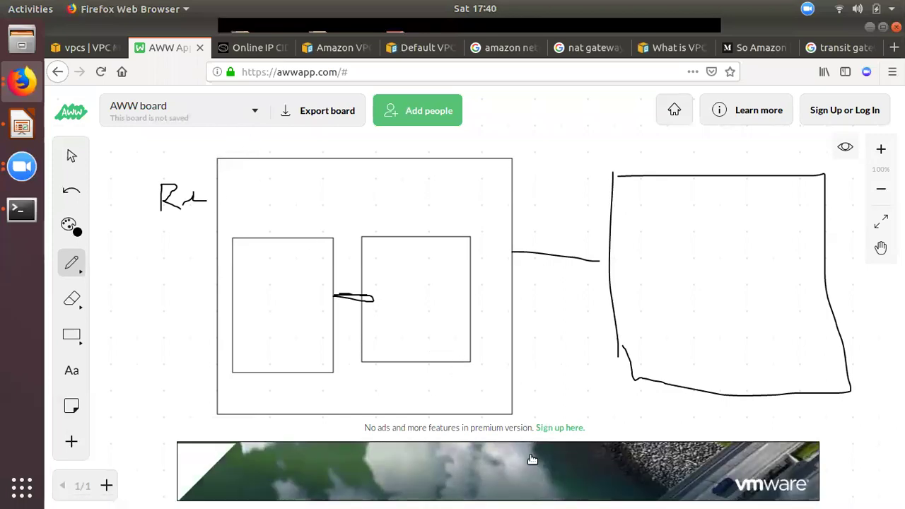
left_click(88, 48)
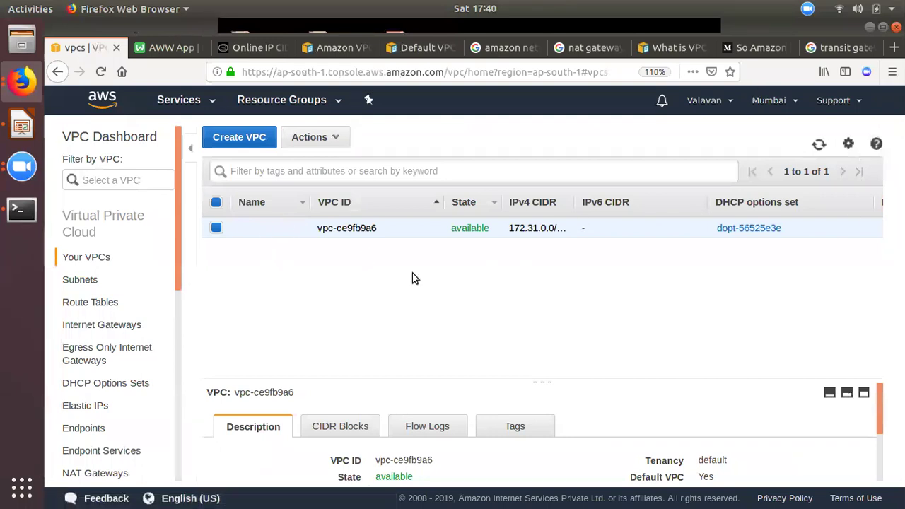
left_click(428, 50)
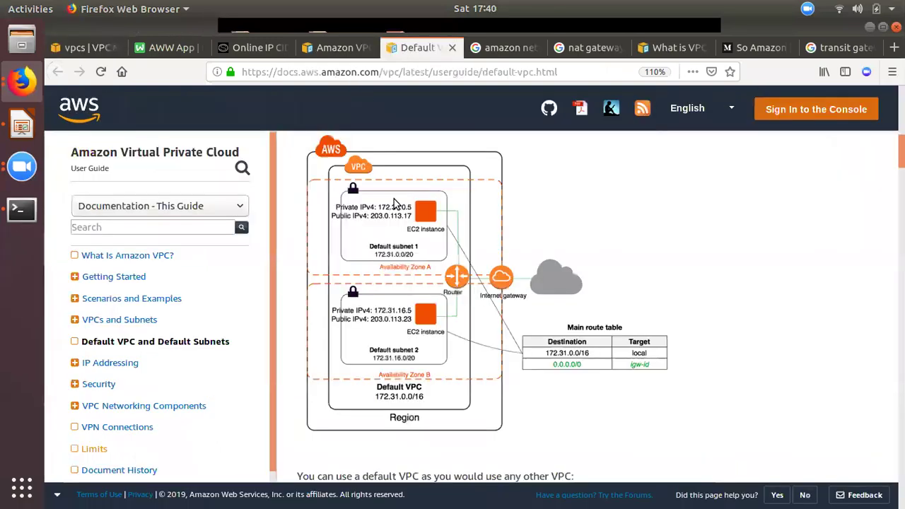
Examine the VPCs per Region limit and its comments on the Amazon VPC Limits page, and return to the CIDR calculator.
left_click(339, 50)
scroll(379, 287, "up", 6)
scroll(379, 290, "up", 7)
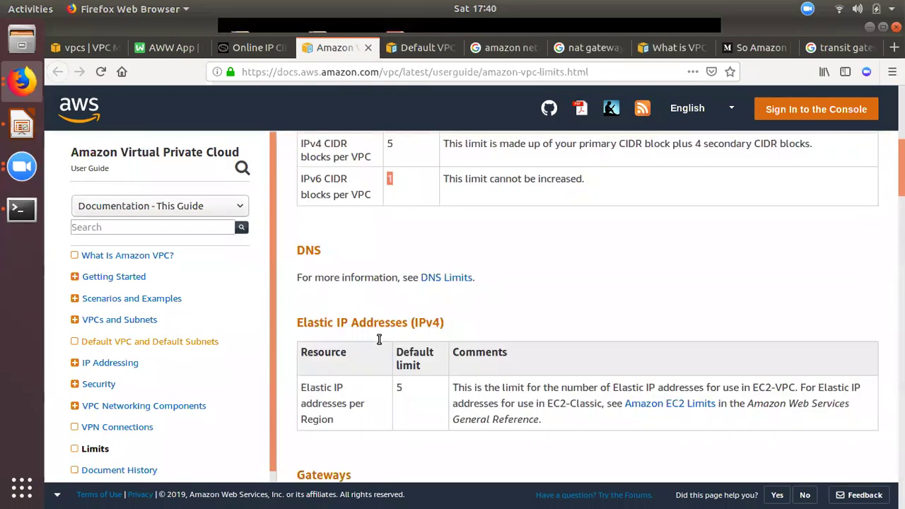
scroll(385, 350, "up", 4)
scroll(374, 393, "down", 2)
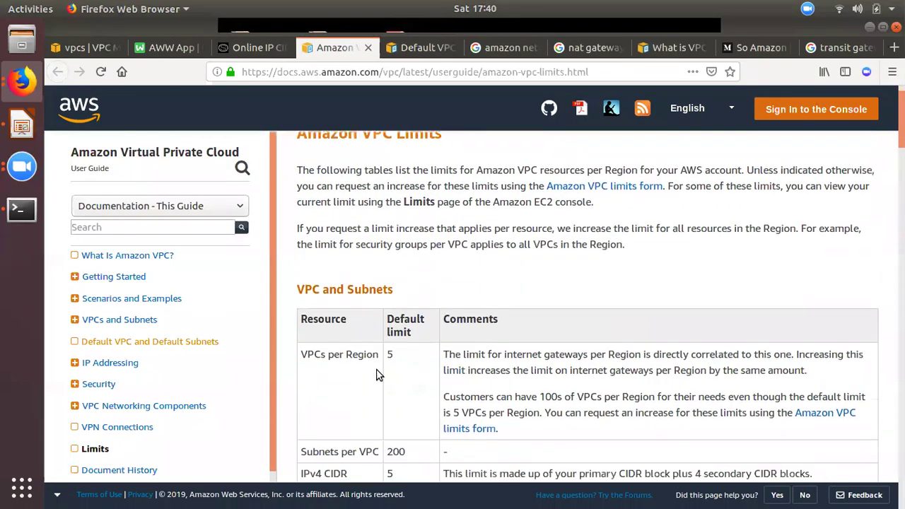
double_click(390, 313)
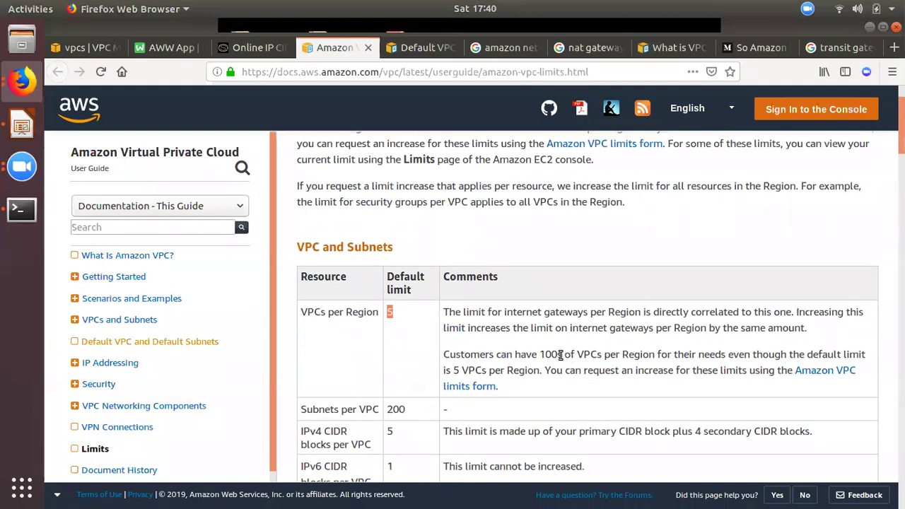
left_click_drag(541, 354, 558, 355)
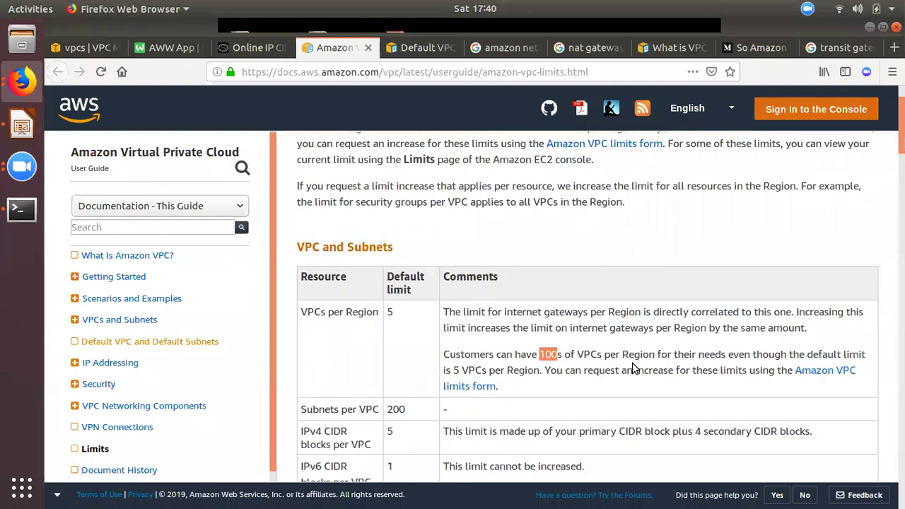
double_click(390, 312)
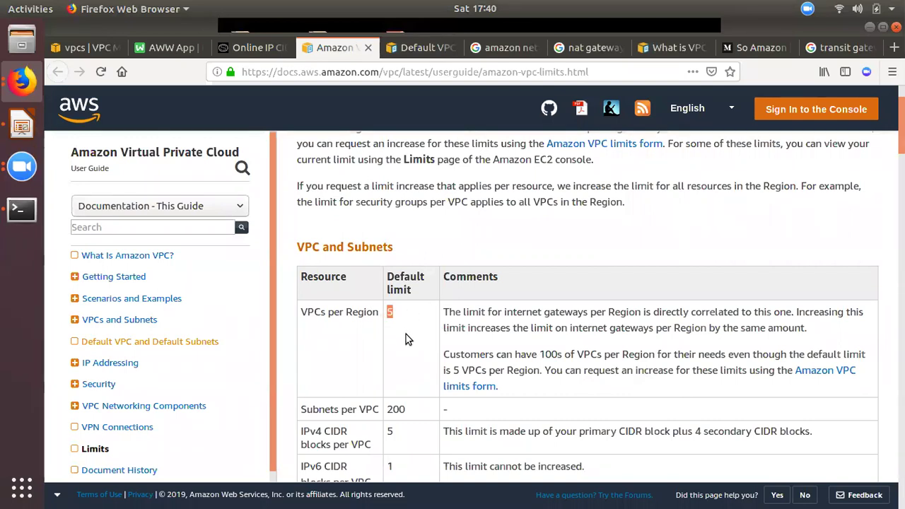
left_click(268, 54)
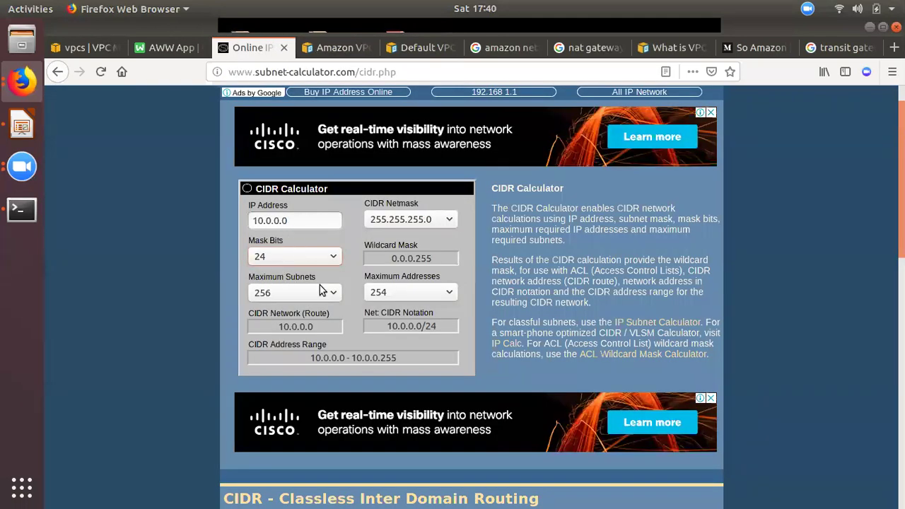
Revisit the VPC list in the AWS console, the VPC and Subnets limits table, and the whiteboard diagram.
left_click(74, 49)
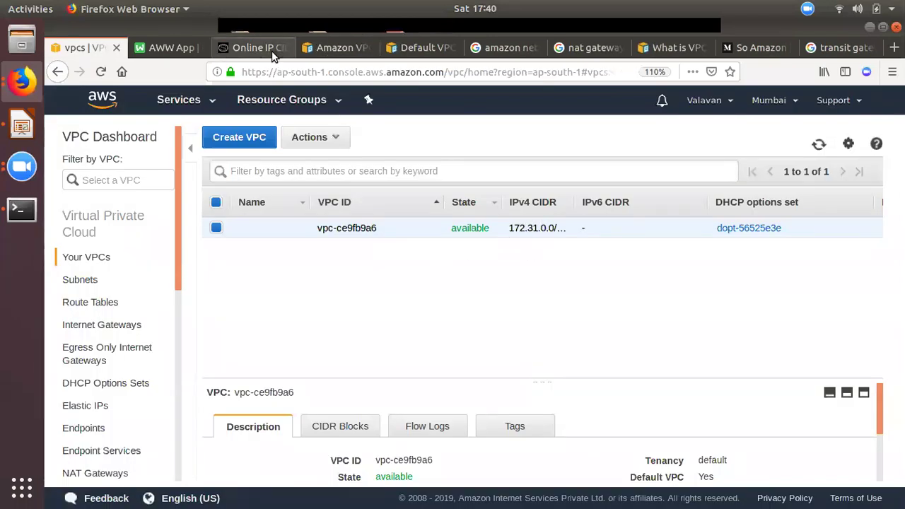
left_click(351, 48)
left_click(411, 324)
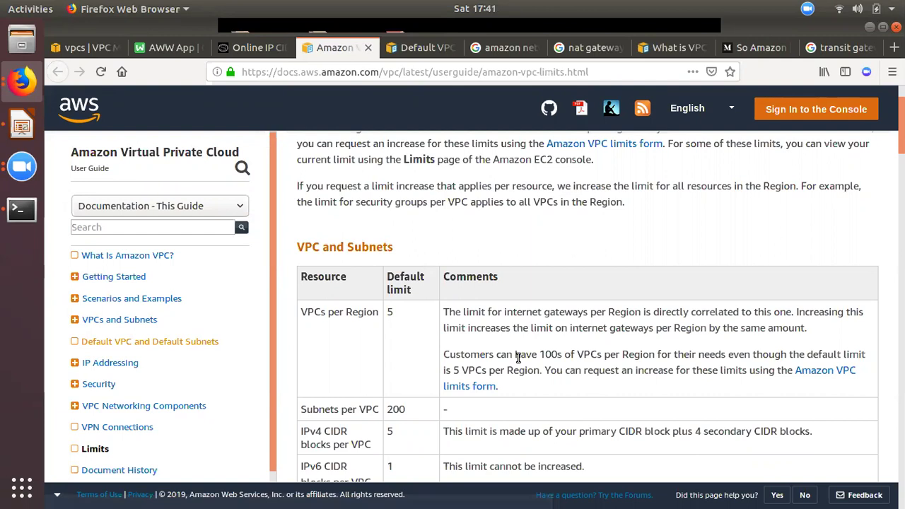
scroll(509, 393, "down", 2)
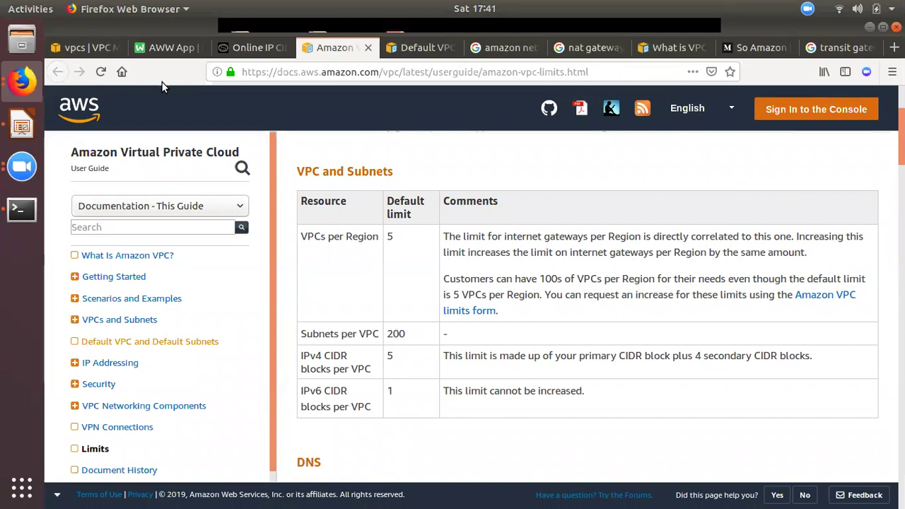
left_click(181, 54)
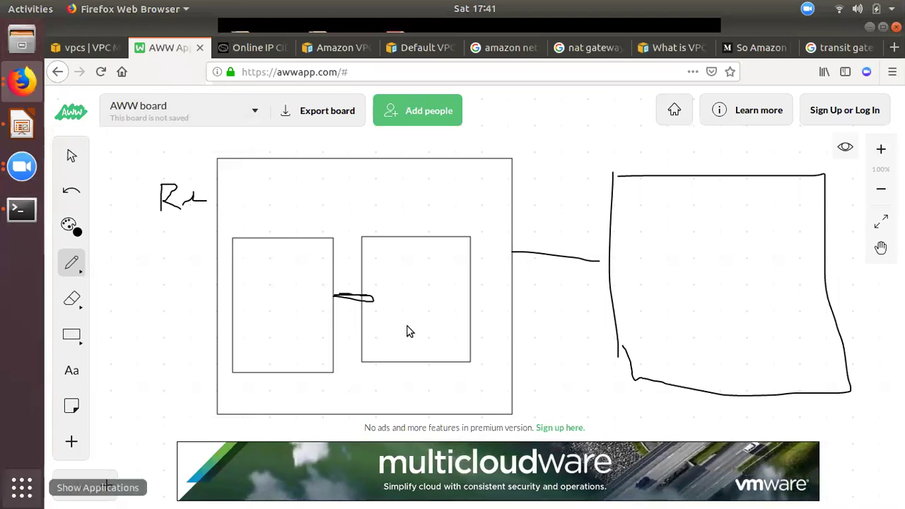
Open a blank Text Editor document and enter the network 172.16.0.0/16 on its first line.
key("super+a")
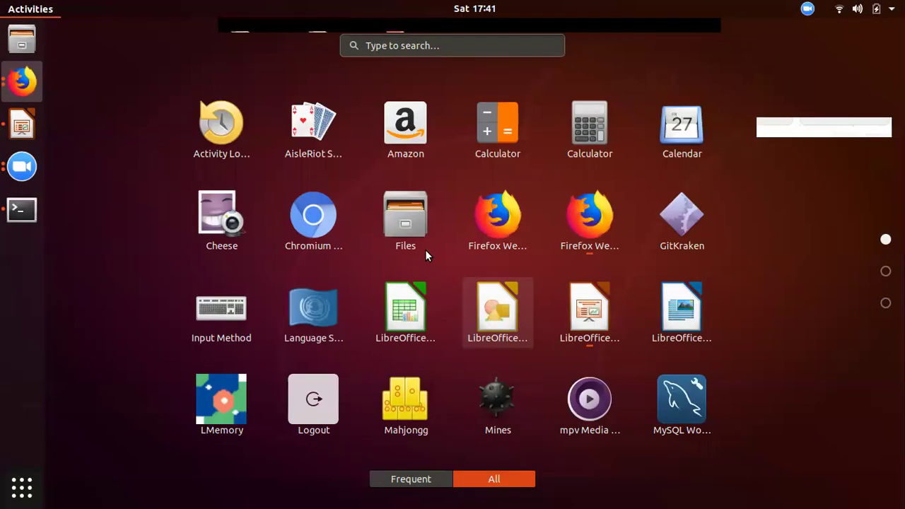
type("tes")
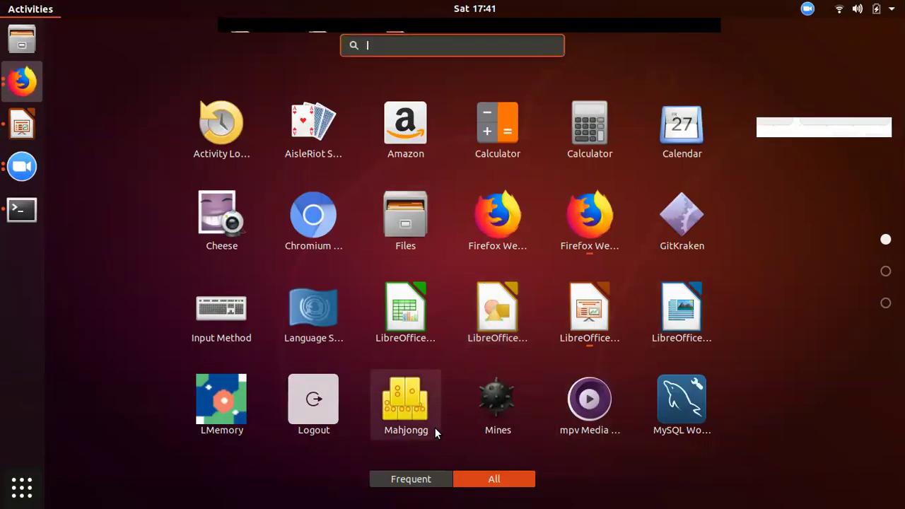
key("BackSpace")
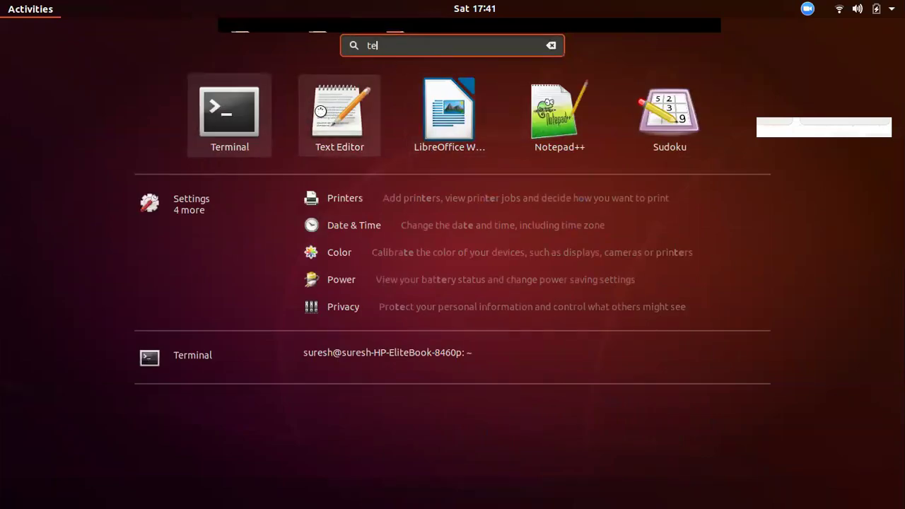
key("Escape")
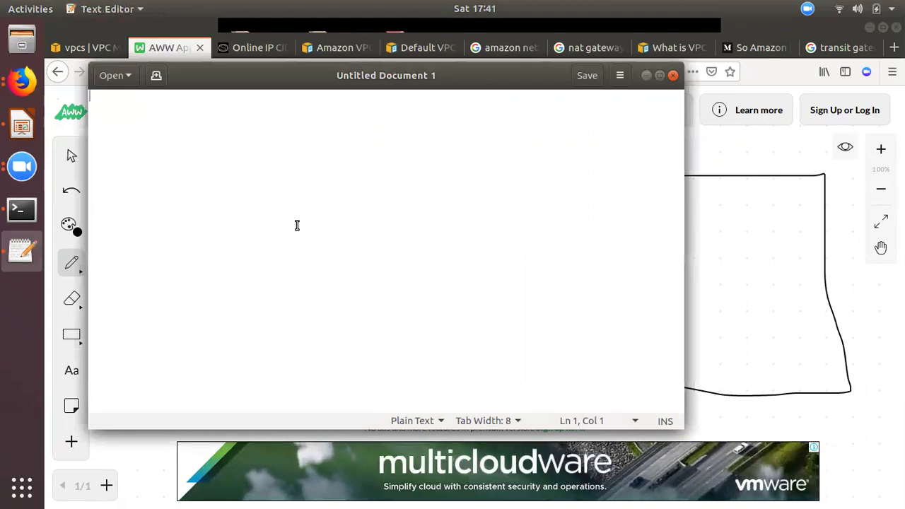
type("172.")
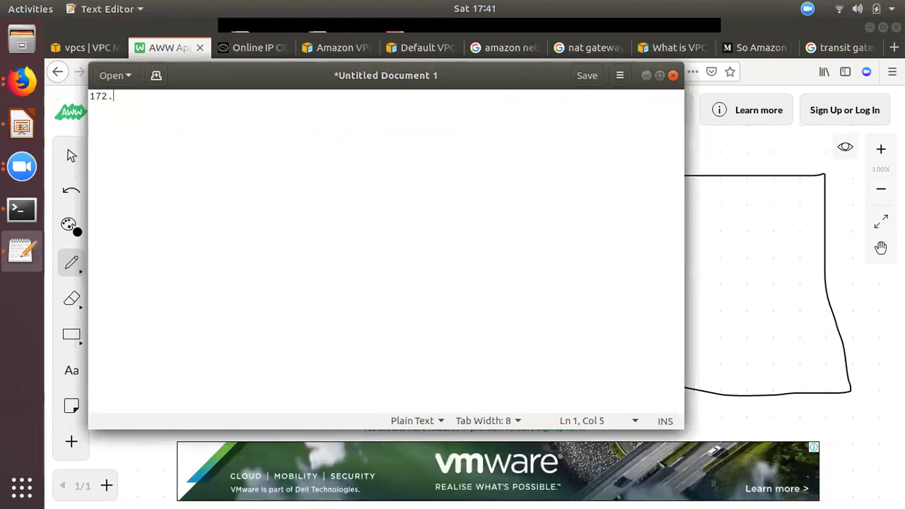
type("16.0.0/16")
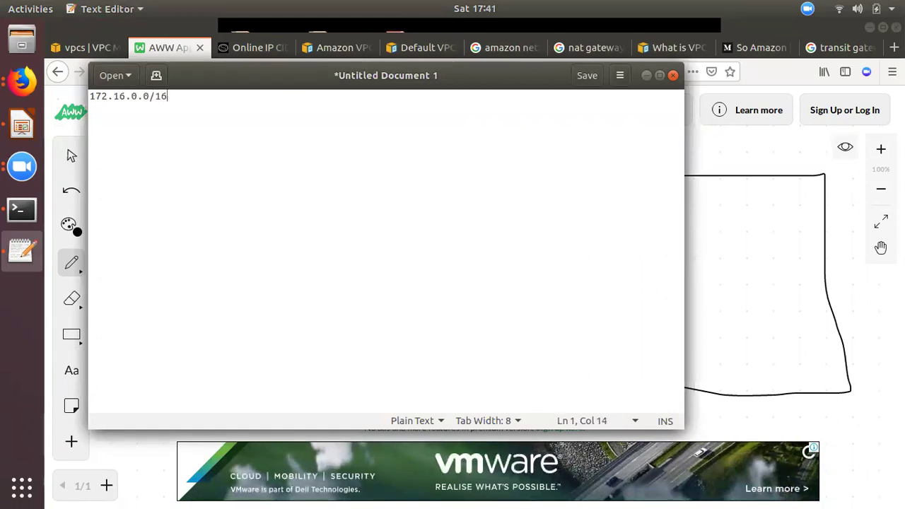
key("BackSpace")
Switch to the CIDR calculator in Firefox and calculate the 172.16.0.0 network with 16 mask bits.
left_click(241, 44)
left_click_drag(307, 224, 209, 212)
type("172")
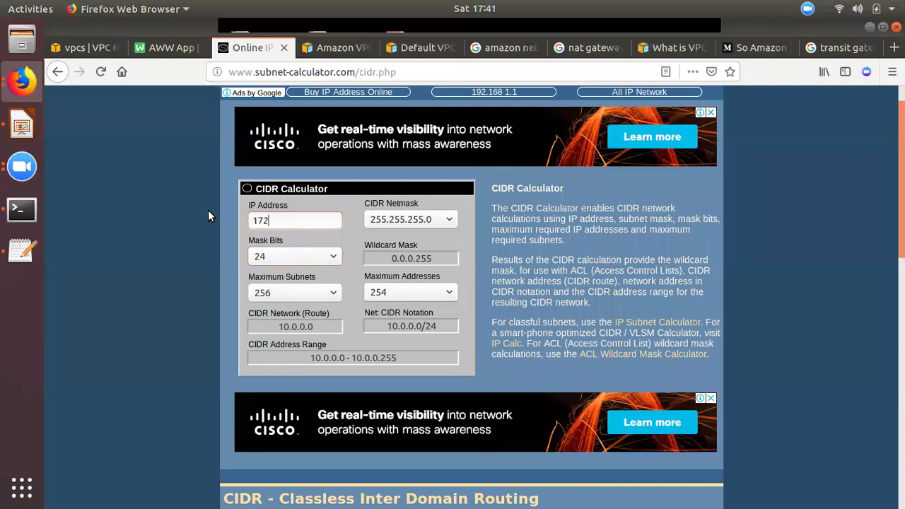
type(".16.0.0")
left_click(280, 259)
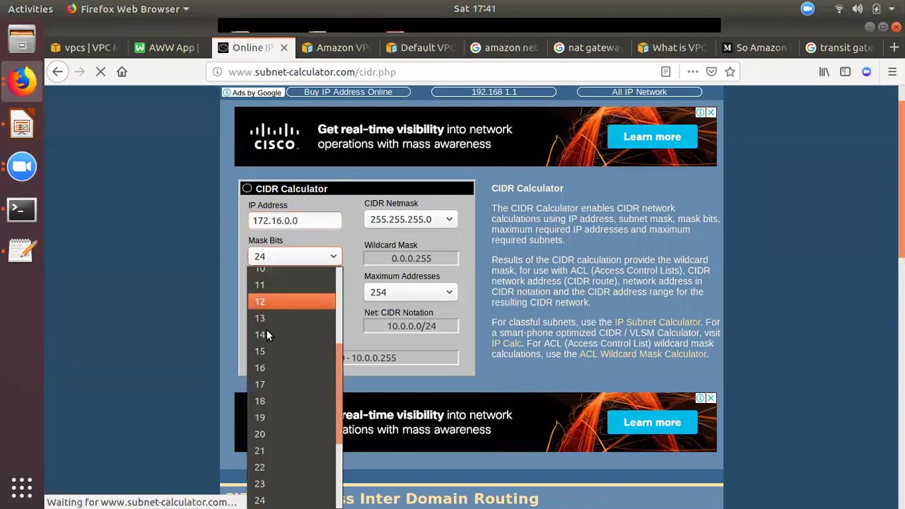
left_click(266, 365)
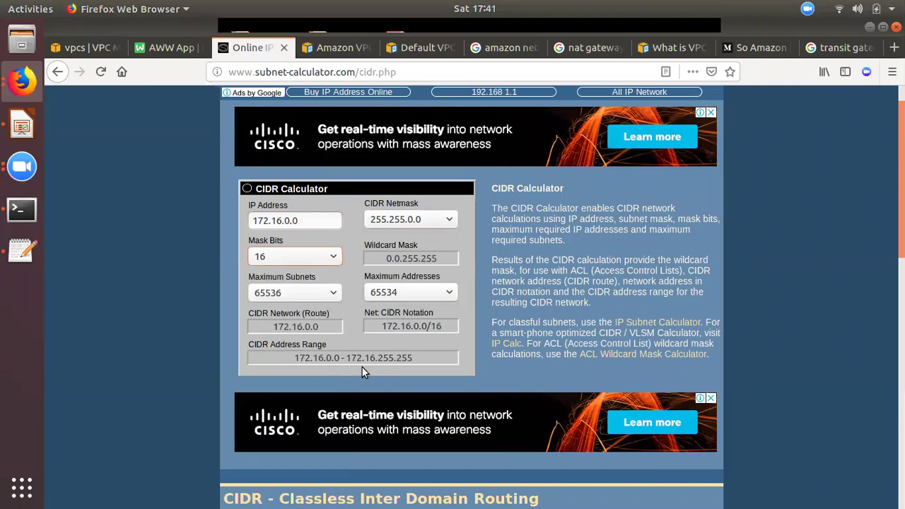
left_click_drag(326, 358, 340, 358)
Return to the Text Editor notes and change the network on the first line to 172.16.0.0/24.
left_click(18, 256)
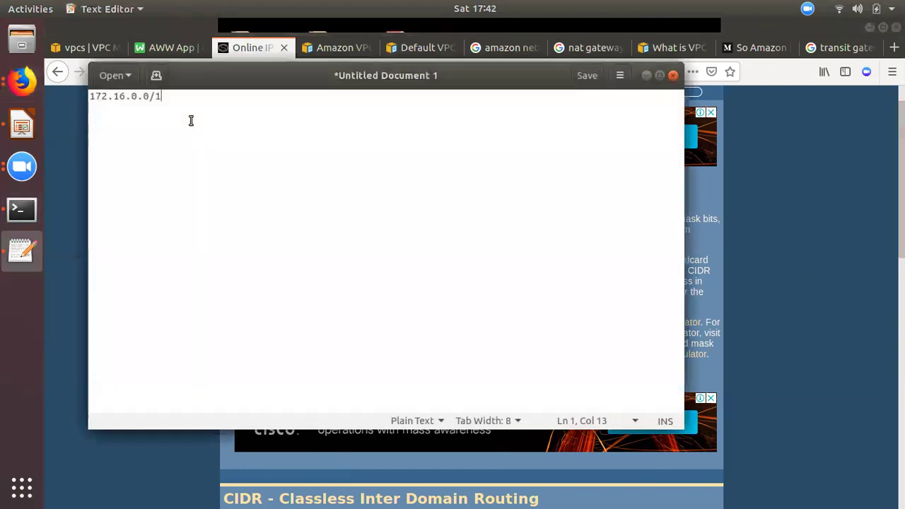
key("BackSpace")
type("24")
key("Return")
key("Return")
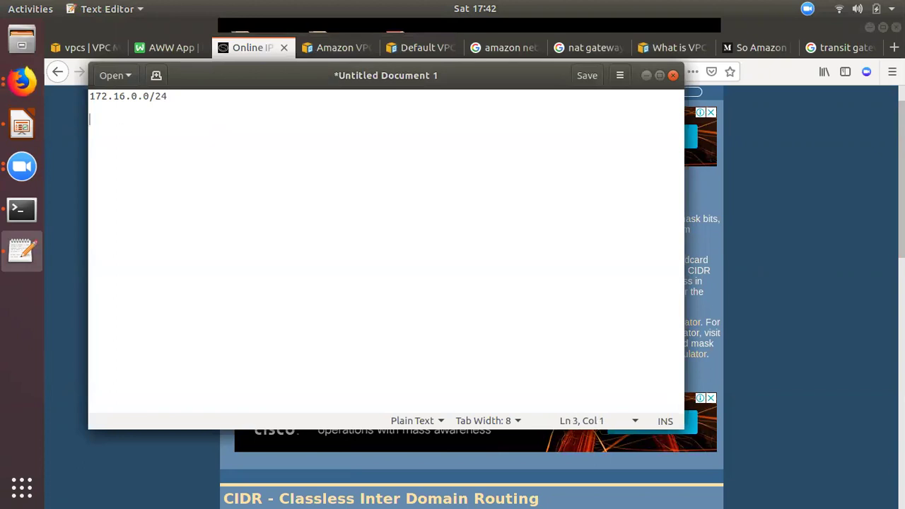
Write the address range 172.16.0.0 172.16.255.255 below the network, separated by a blank line.
type("172.16.255")
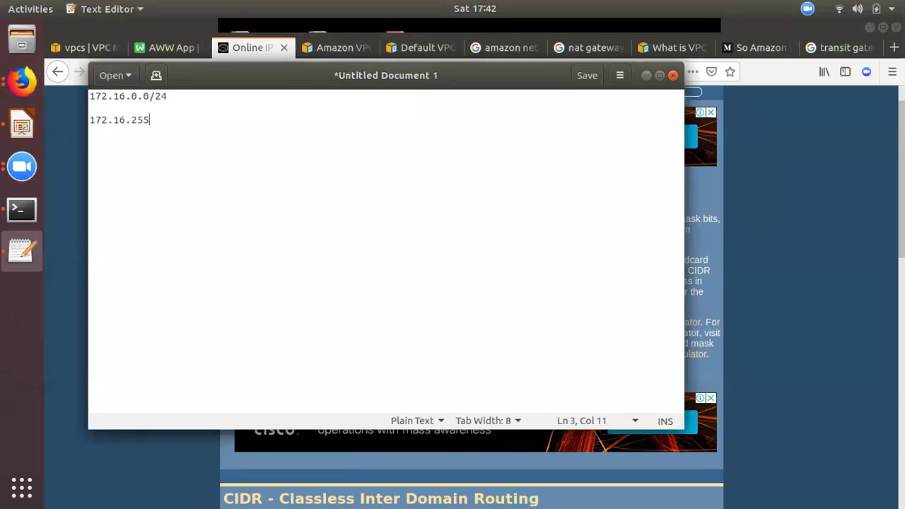
key("BackSpace")
key("BackSpace")
type("0")
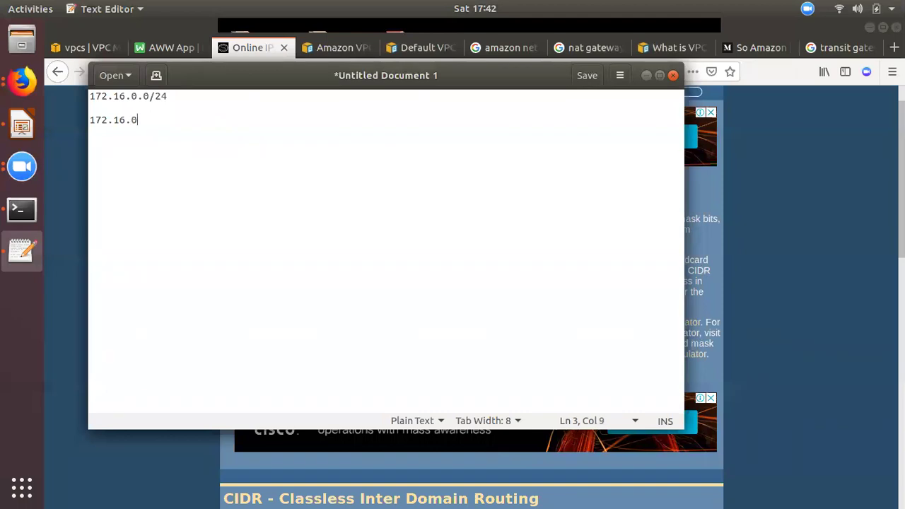
type(".0  17")
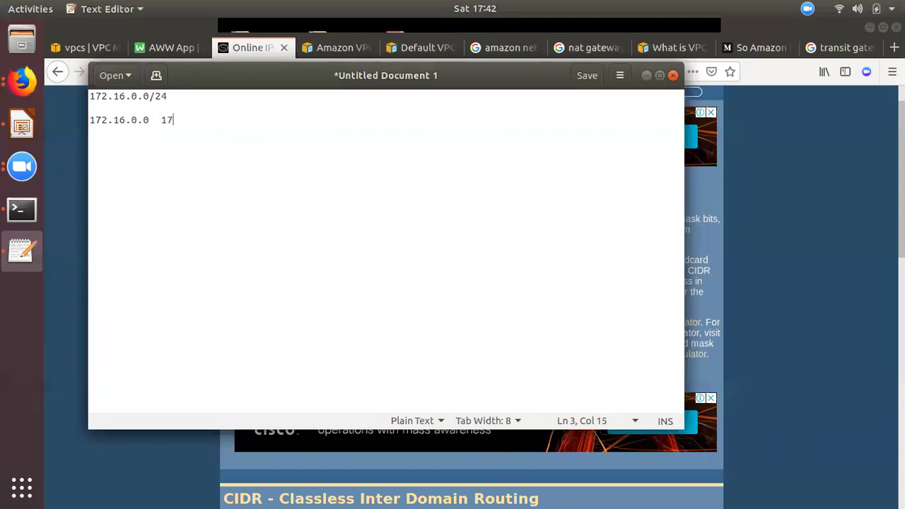
type("2.16.255.255")
key("Return")
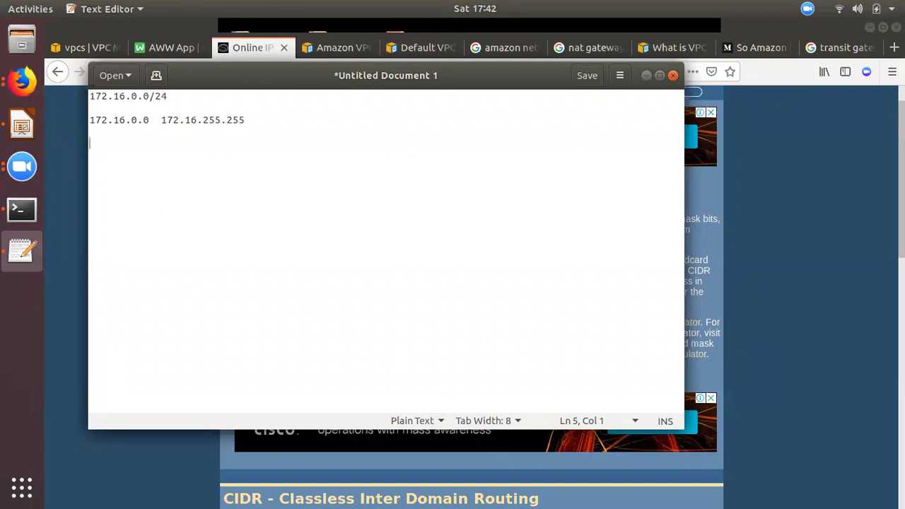
Label the 172.16.0.0 172.16.255.255 address range as vpc in the notes.
key("ctrl+a")
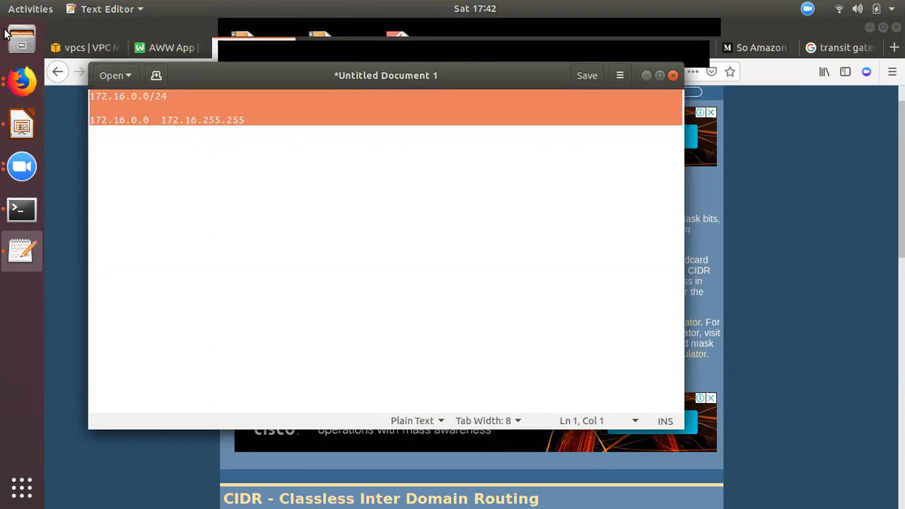
left_click(287, 99)
left_click(262, 116)
type("vpc")
key("Return")
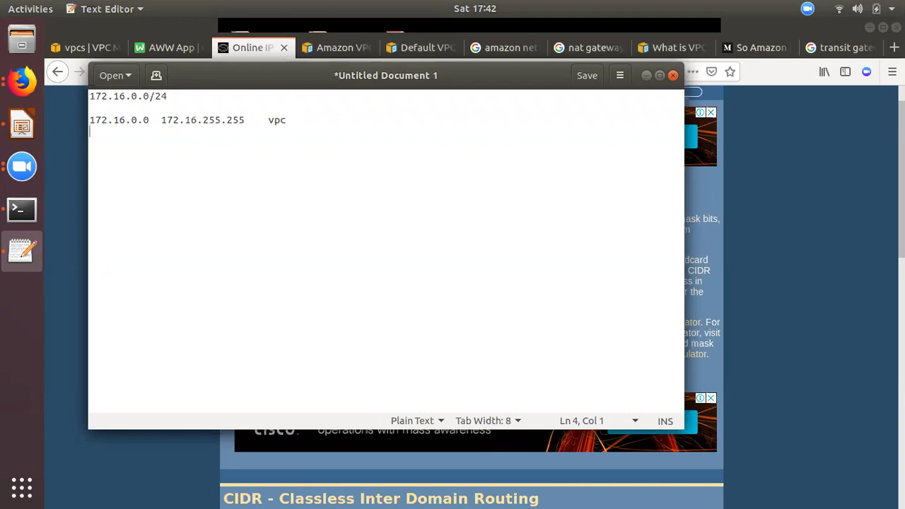
Check the whiteboard diagram and the CIDR calculator result, and return to the Text Editor notes.
left_click(166, 45)
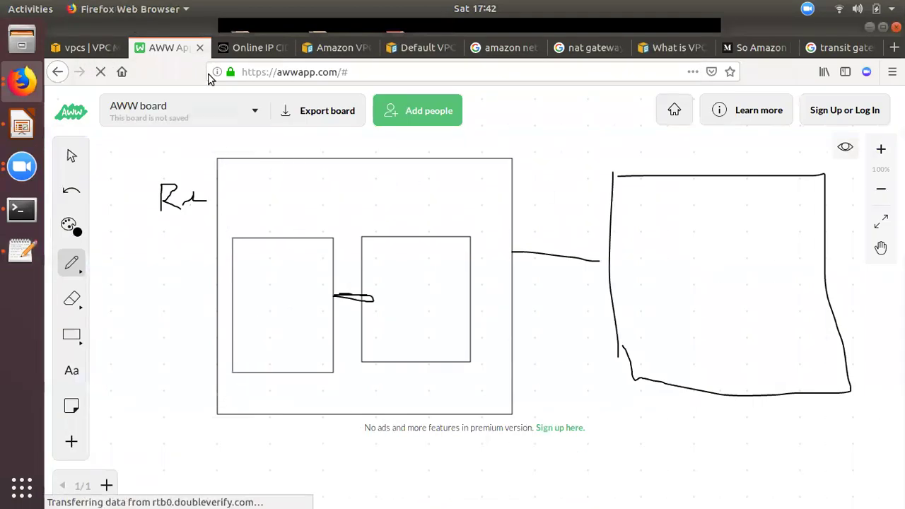
left_click(248, 49)
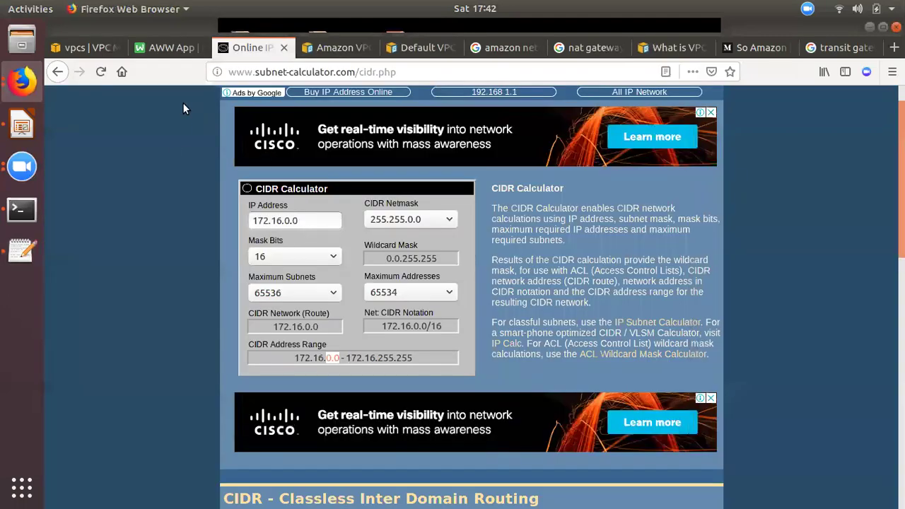
left_click(20, 249)
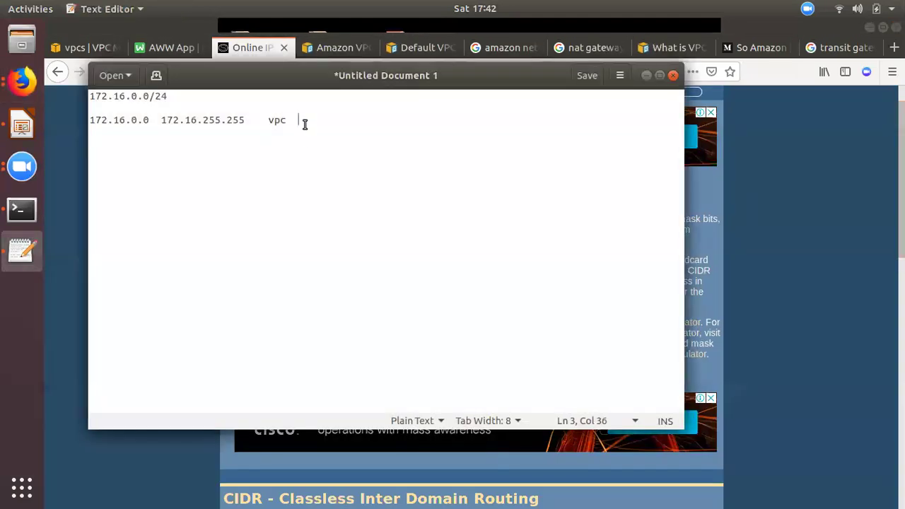
Add the smaller network 172.16.0.0/24 on a separate line below the vpc range.
key("Return")
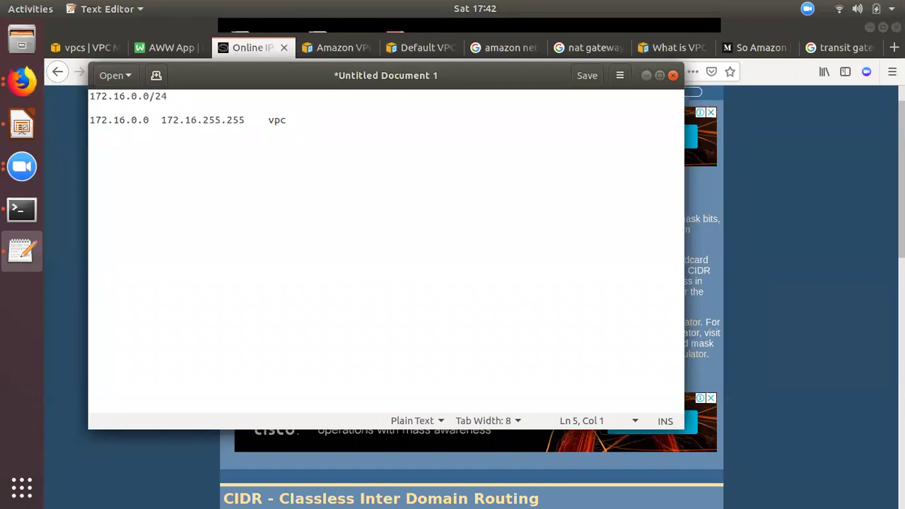
type("172.16.1.")
key("BackSpace")
key("BackSpace")
type("0.0/24")
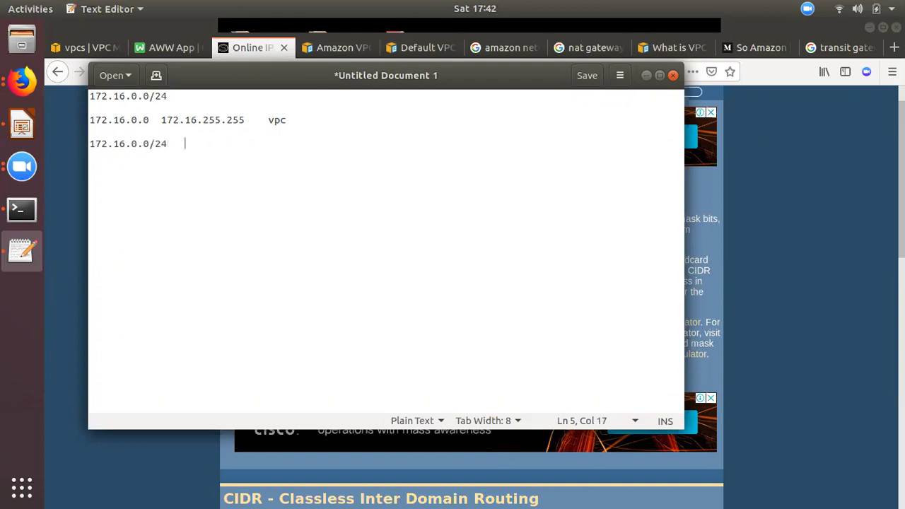
Complete the line with the address range 172.16.0.0 172.16.0.0.255 and the label subnet.
type("   172.16.0.0  172.1")
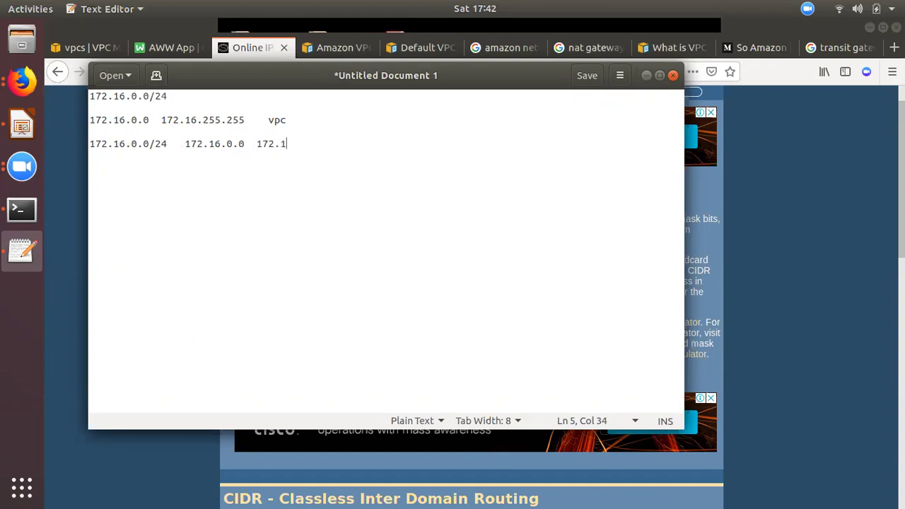
key("BackSpace")
key("BackSpace")
type("6.0.0255")
key("BackSpace")
type("255 s")
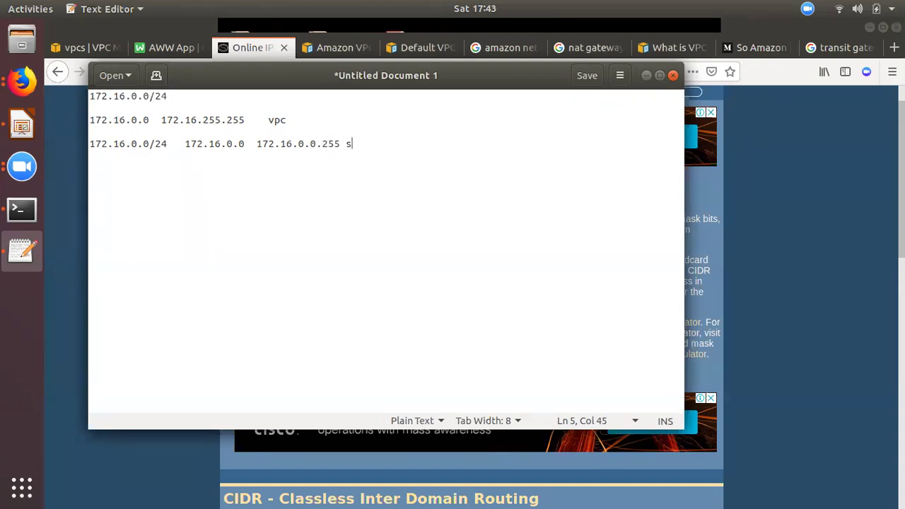
type("ubnet")
Add 65k after the vpc label and start a new line below the subnet entry.
left_click_drag(125, 122, 235, 134)
left_click(289, 152)
left_click(318, 115)
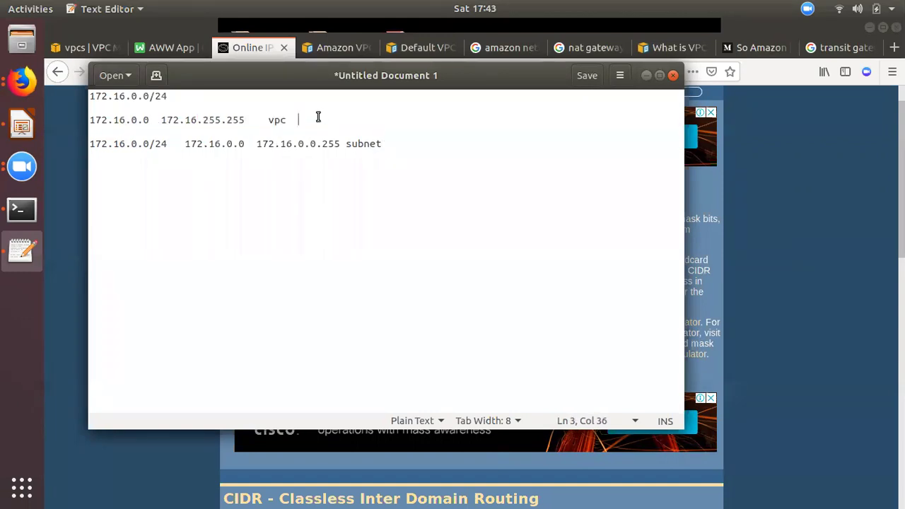
type("k")
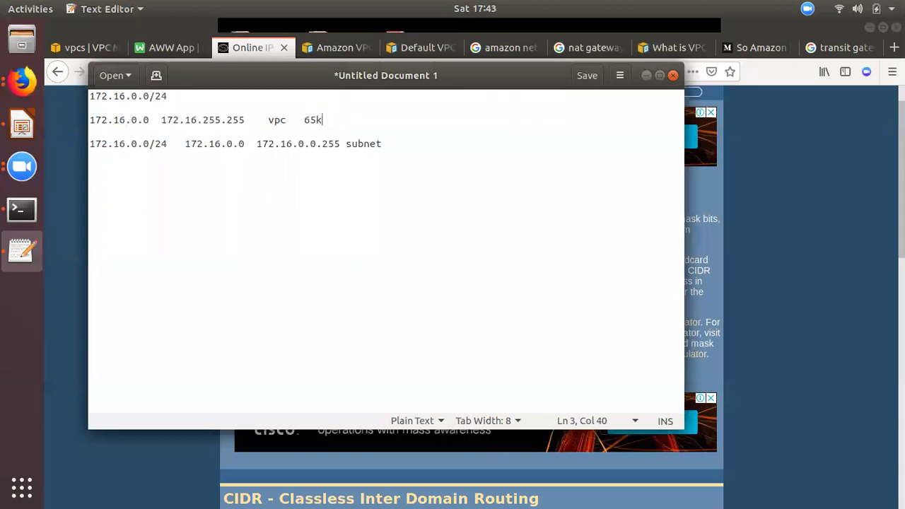
left_click_drag(311, 118, 52, 107)
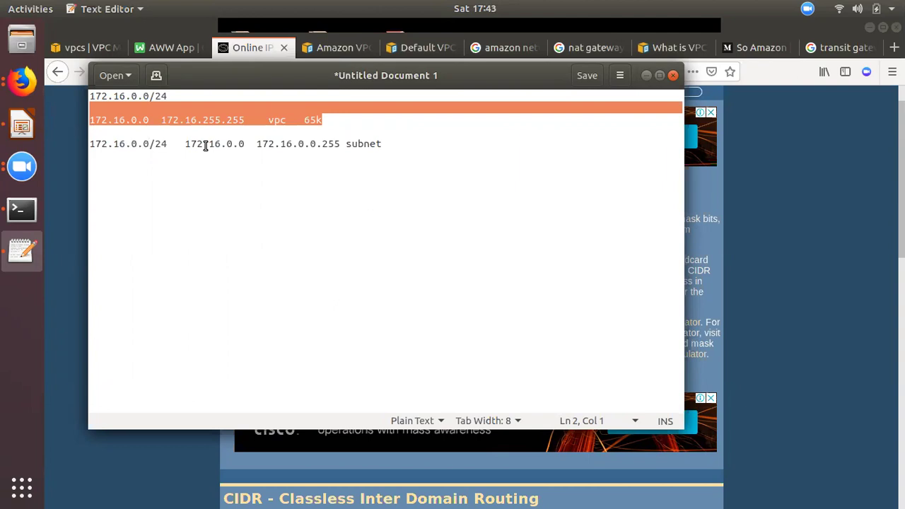
left_click(398, 148)
key("Return")
key("Return")
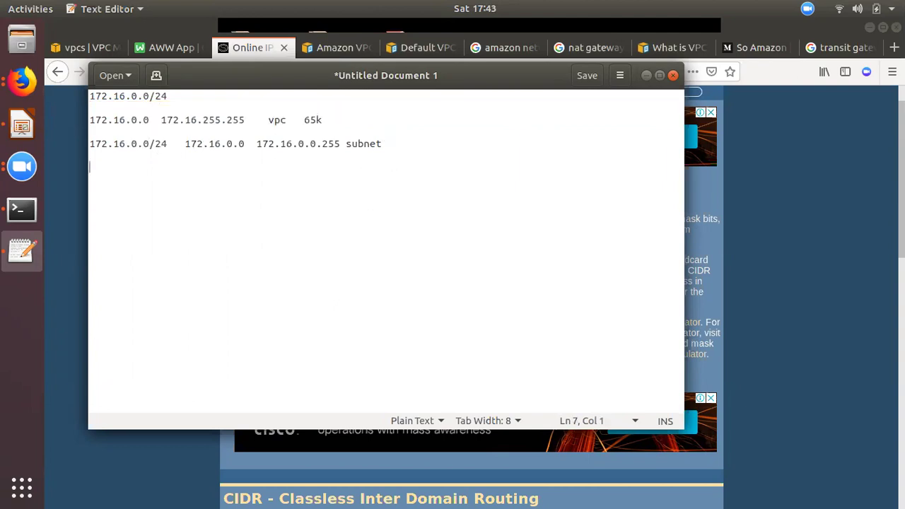
Switch to the AWS VPC console in Firefox and view the Subnets list with its IPv4 CIDR column.
left_click(68, 44)
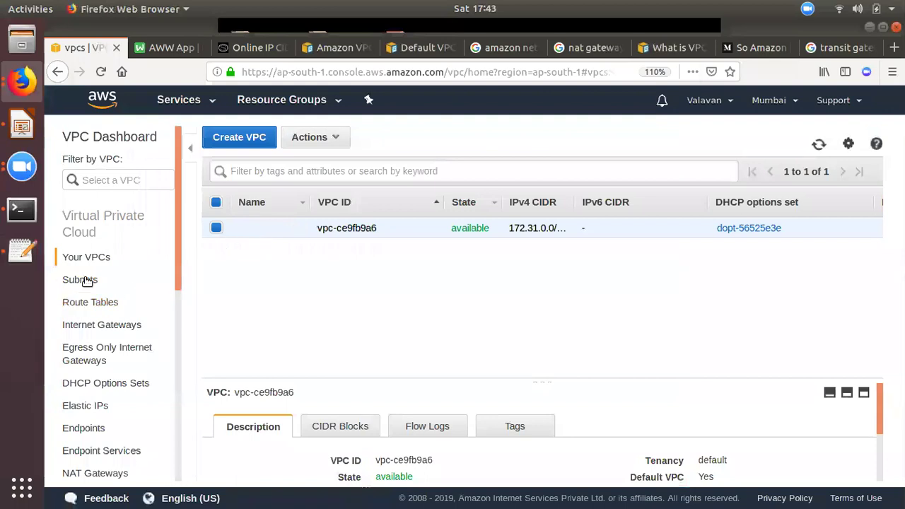
left_click(113, 282)
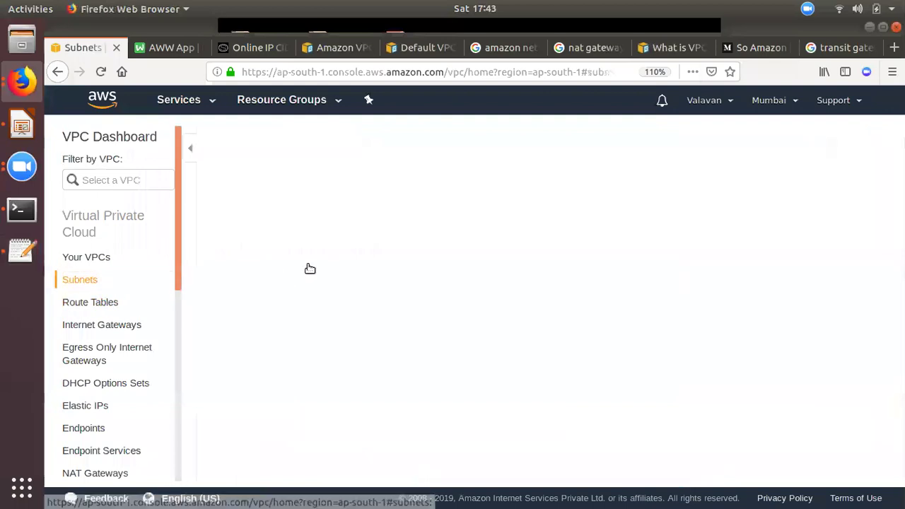
left_click(97, 259)
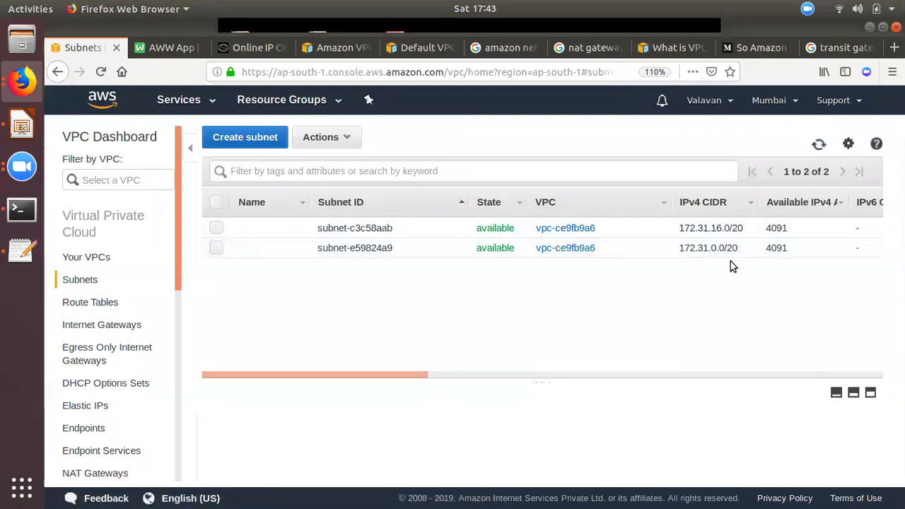
Calculate the address range of 172.16.0.0 with 20 mask bits in the online CIDR calculator and return to the Subnets list.
left_click_drag(713, 228, 750, 229)
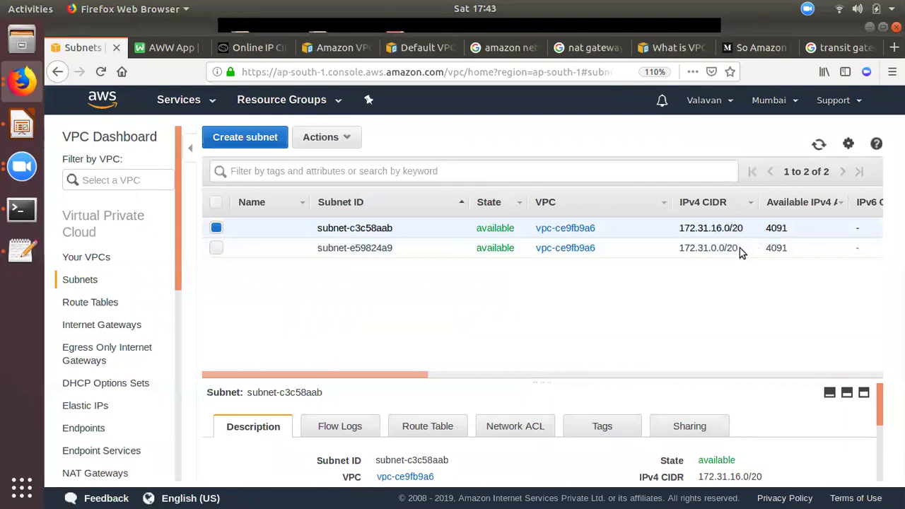
left_click(250, 52)
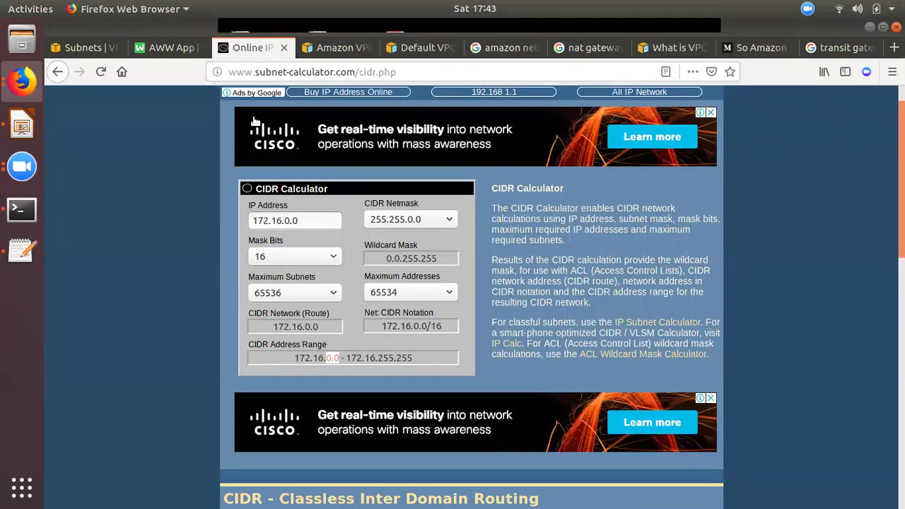
left_click(327, 257)
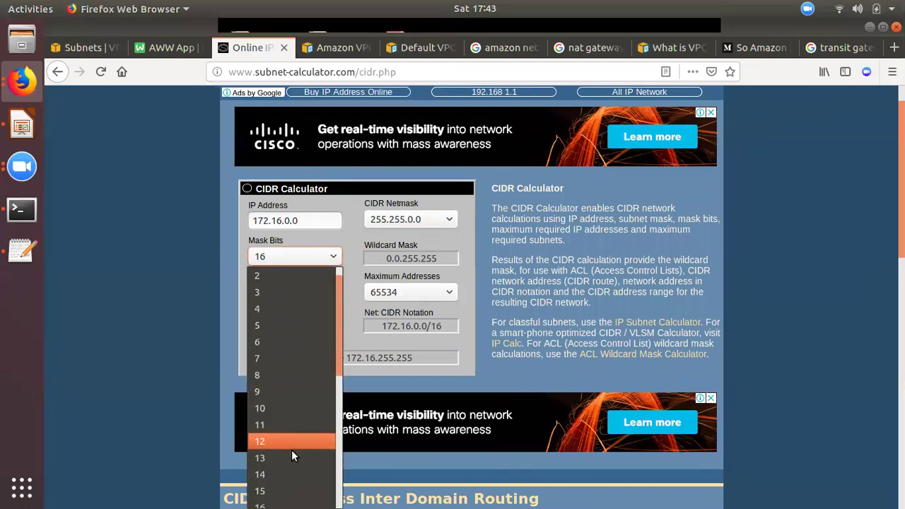
scroll(294, 449, "down", 3)
left_click(265, 425)
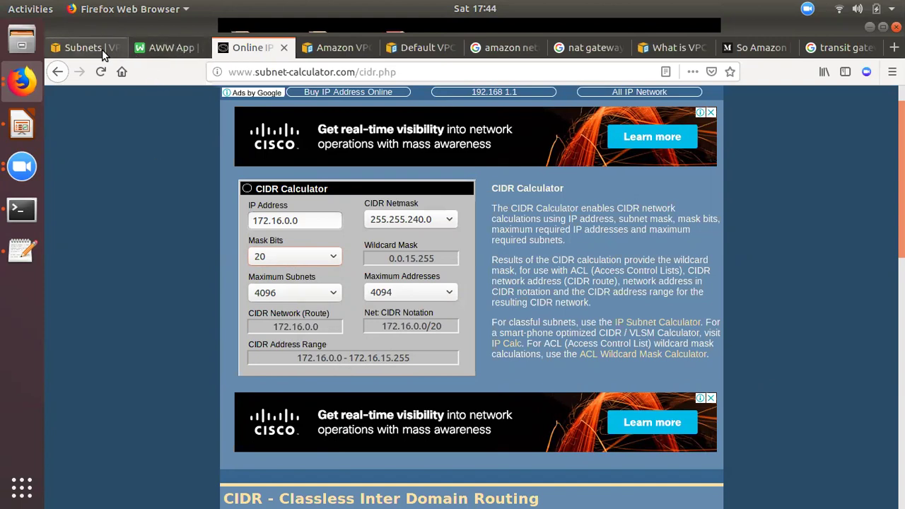
left_click(76, 51)
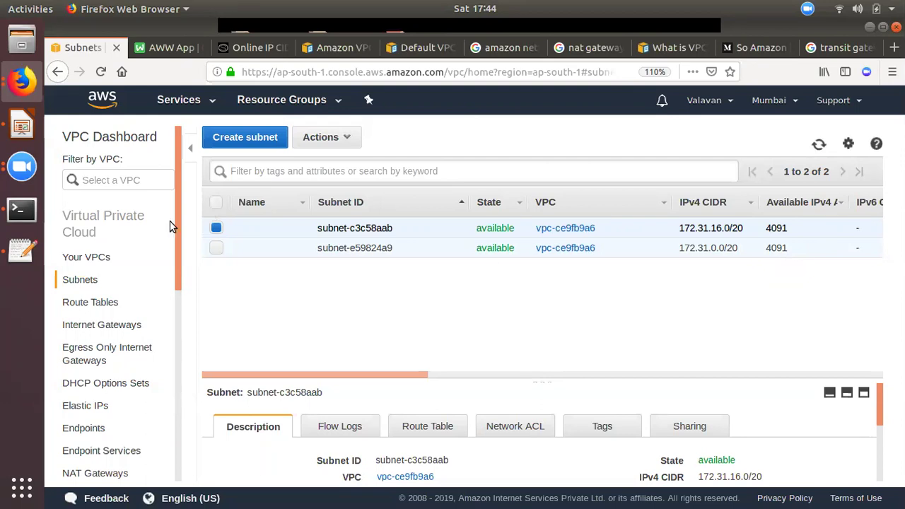
Switch to the Text Editor notes and change the label of the 172.16.0.0/24 line to subnet1.
left_click(21, 250)
left_click(400, 145)
key("Return")
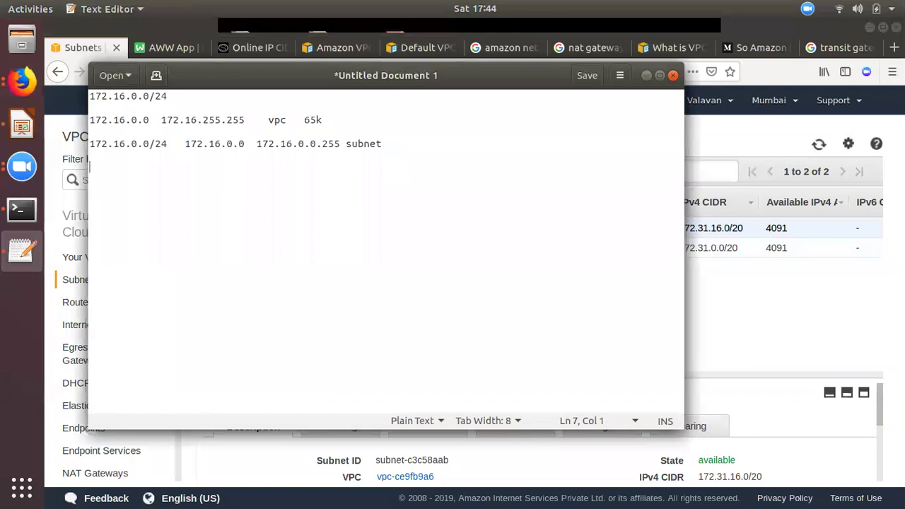
left_click_drag(390, 142, 34, 139)
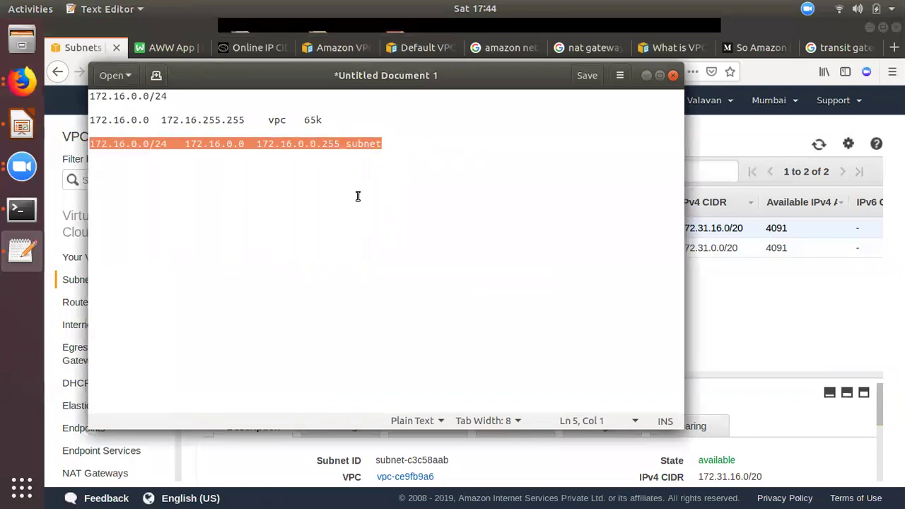
left_click(387, 143)
type("1")
Duplicate the subnet1 line below itself and change the copy's network to 172.16.1.0/24.
left_click_drag(412, 142, 68, 142)
key("ctrl+c")
left_click(411, 141)
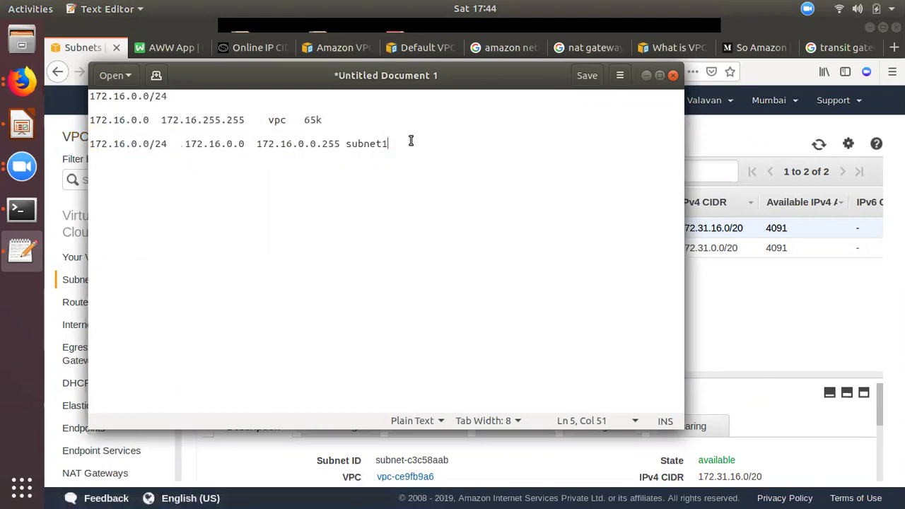
key("Return")
key("Return")
key("ctrl+v")
left_click(138, 186)
key("Delete")
type("1")
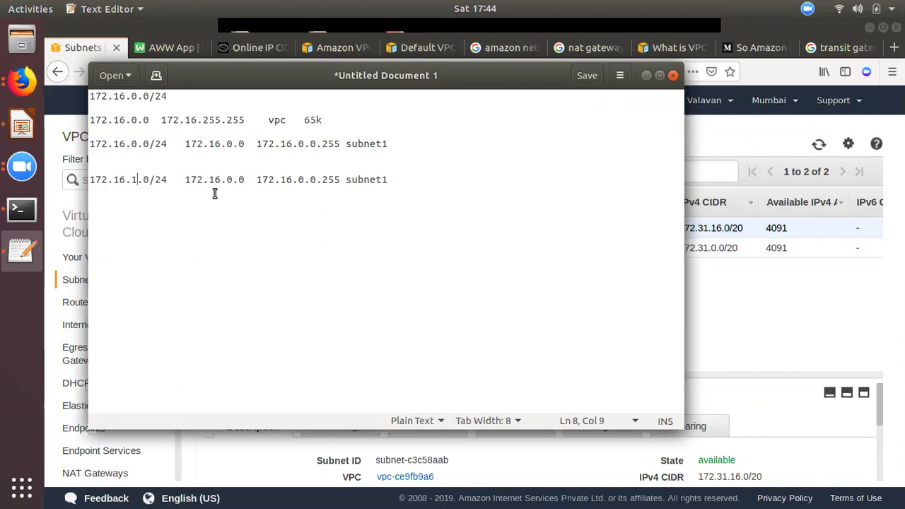
Set the copied line's range start to 172.16.2.0 and its label to subnet2.
left_click(234, 180)
key("BackSpace")
type("2")
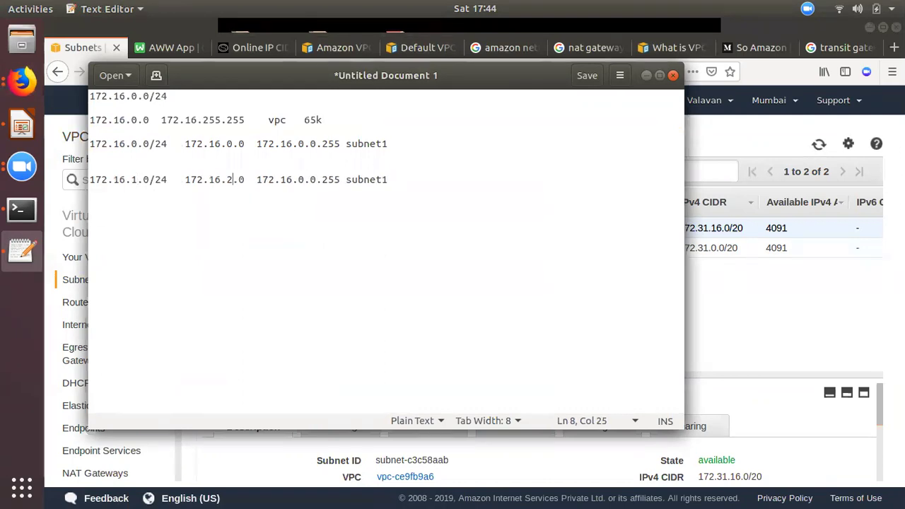
left_click(390, 179)
key("BackSpace")
type("2")
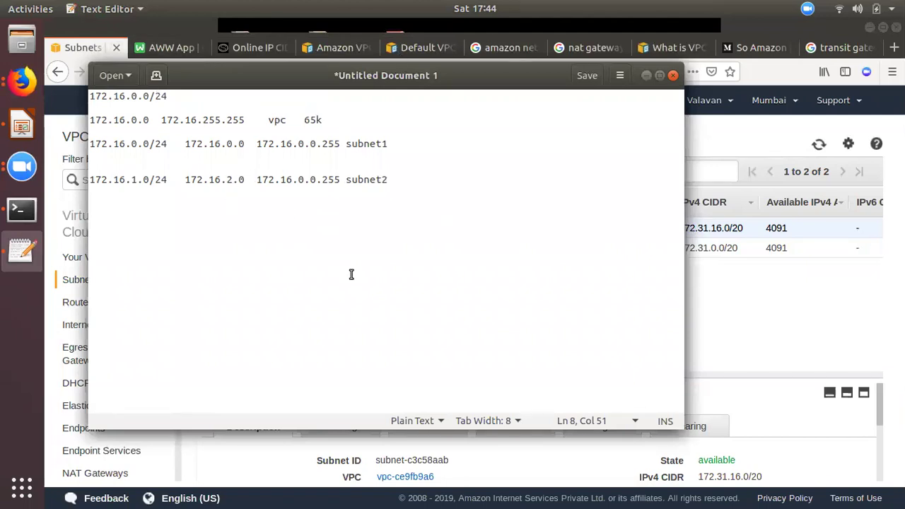
Below the subnet lines, add the route table entries RT1 with subnet1 and RT2 with subnet2.
key("Return")
key("Return")
type("RT1  s")
type("ub")
type("net1")
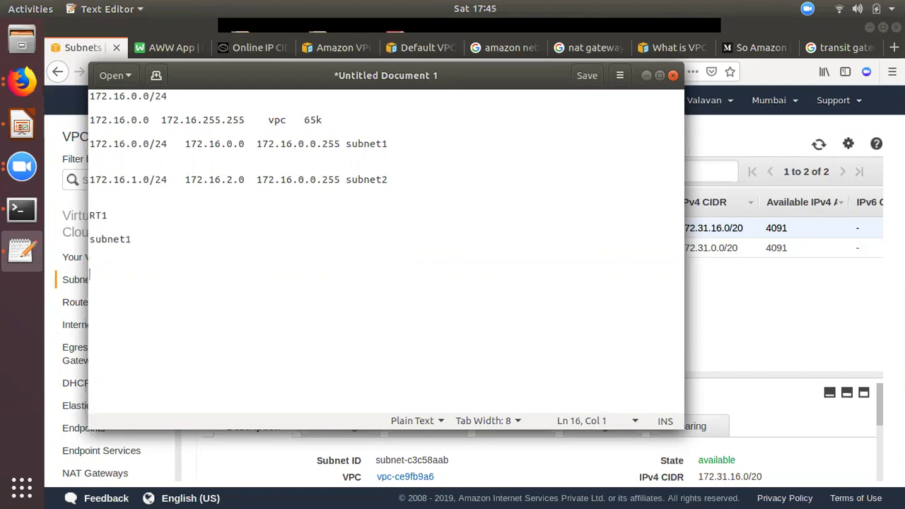
key("Return")
type("subnet2")
Change the subnet entry under RT1 to subnet1-5 and the one under RT2 to subnet6-10.
left_click(392, 149)
left_click(150, 243)
type("-")
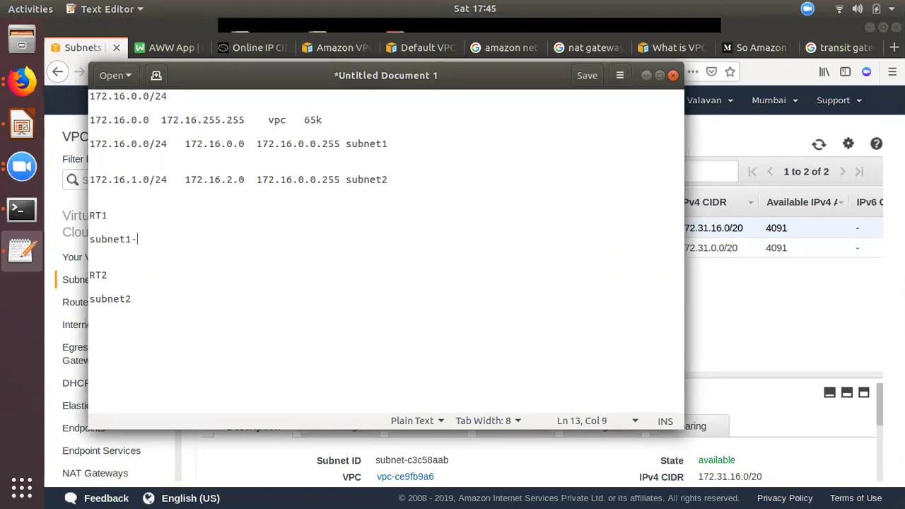
type("5")
left_click(140, 303)
key("BackSpace")
type("6-10")
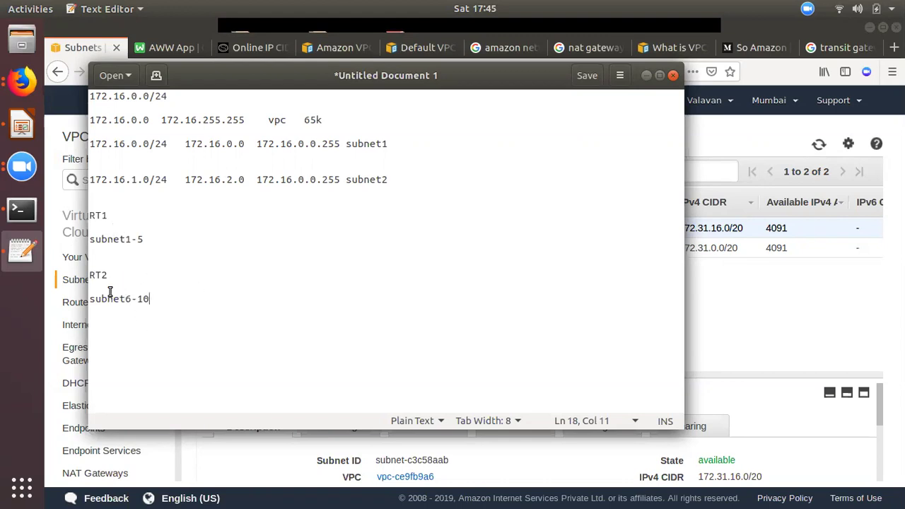
Highlight the RT1 and RT2 entries with their subnet groups in the notes to compare them.
left_click_drag(114, 276, 89, 276)
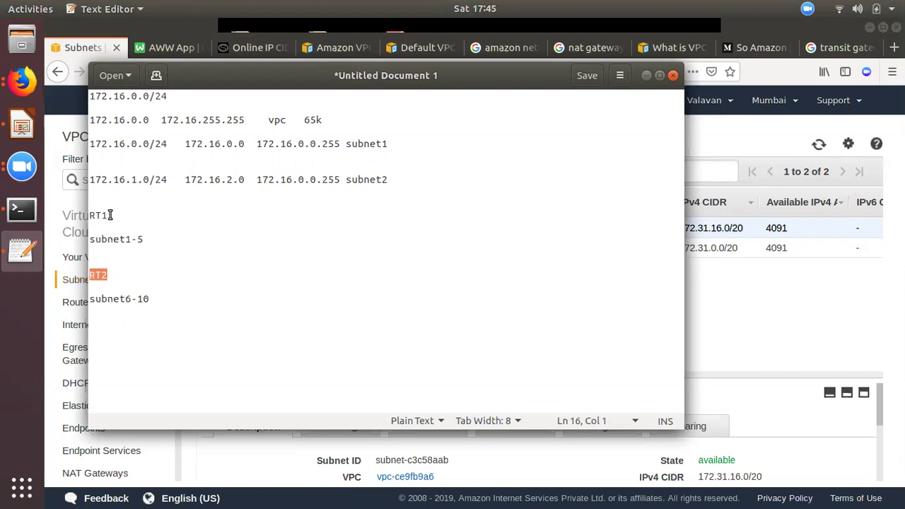
left_click_drag(110, 215, 91, 203)
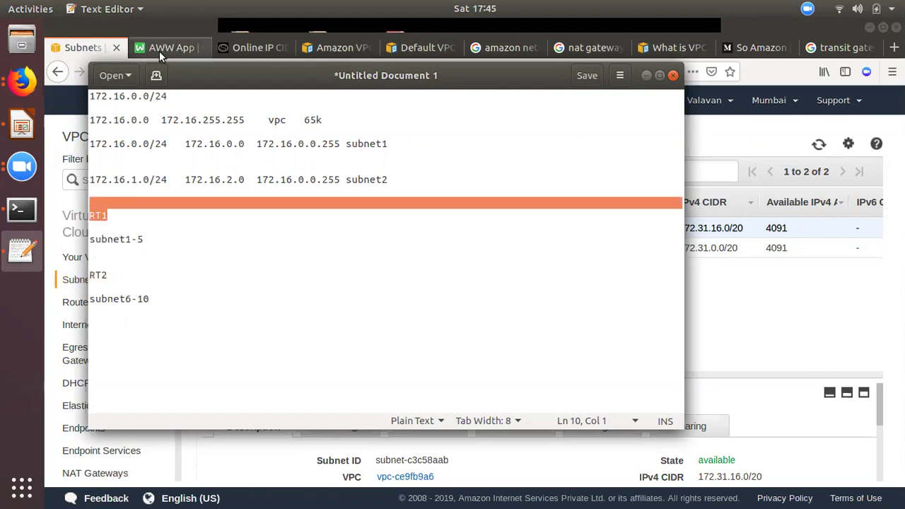
left_click_drag(115, 275, 65, 274)
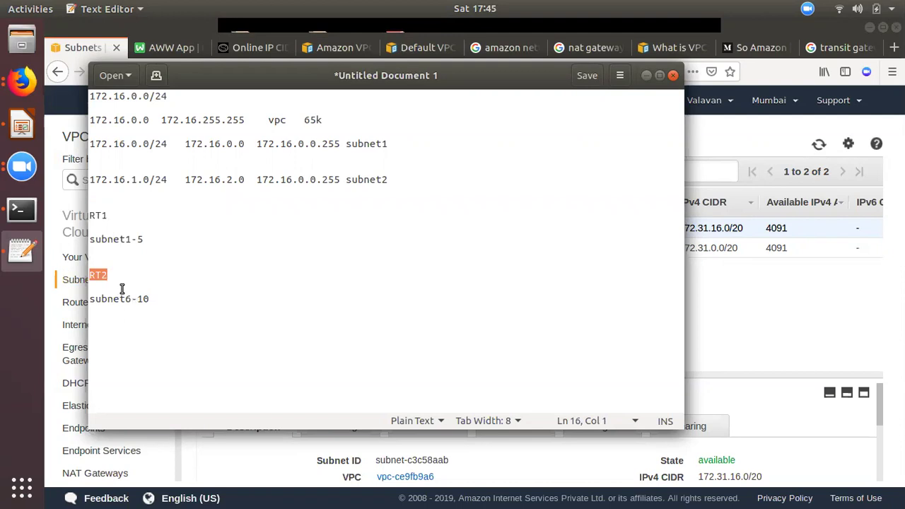
left_click_drag(173, 296, 82, 275)
left_click_drag(146, 238, 85, 216)
left_click(125, 231)
Switch to the AWS VPC console in Firefox, open the Route Tables list and view the main route table's summary.
left_click(91, 54)
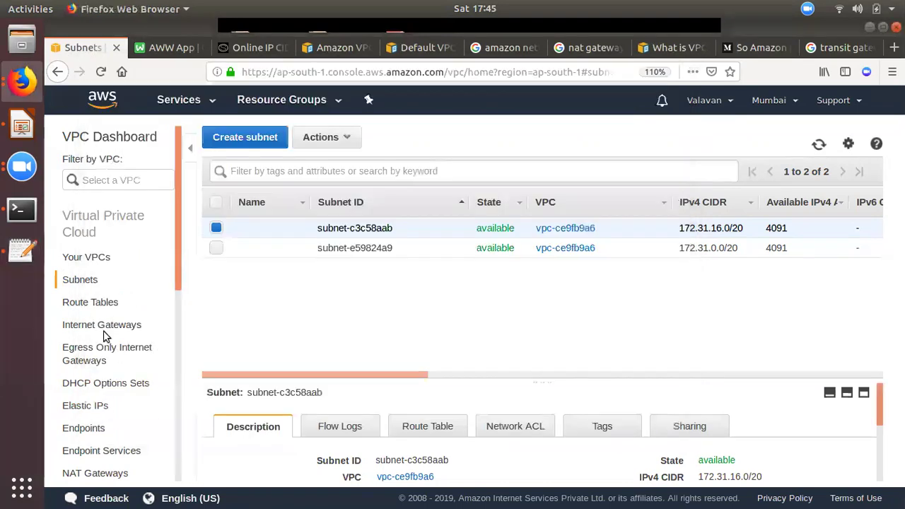
left_click(108, 302)
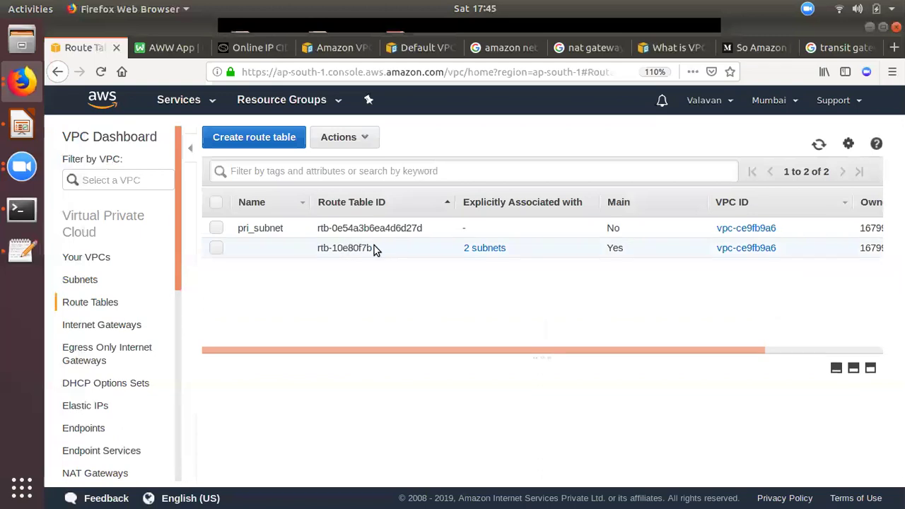
left_click(216, 249)
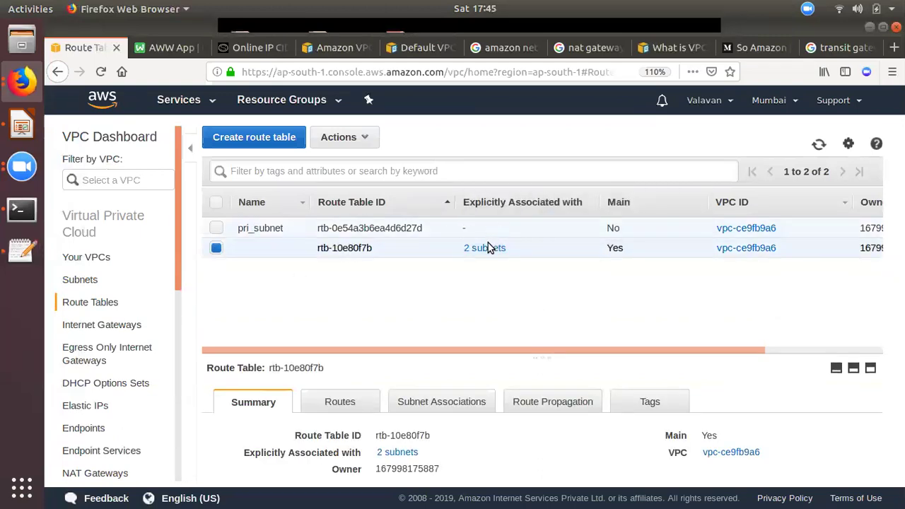
mouse_move(482, 256)
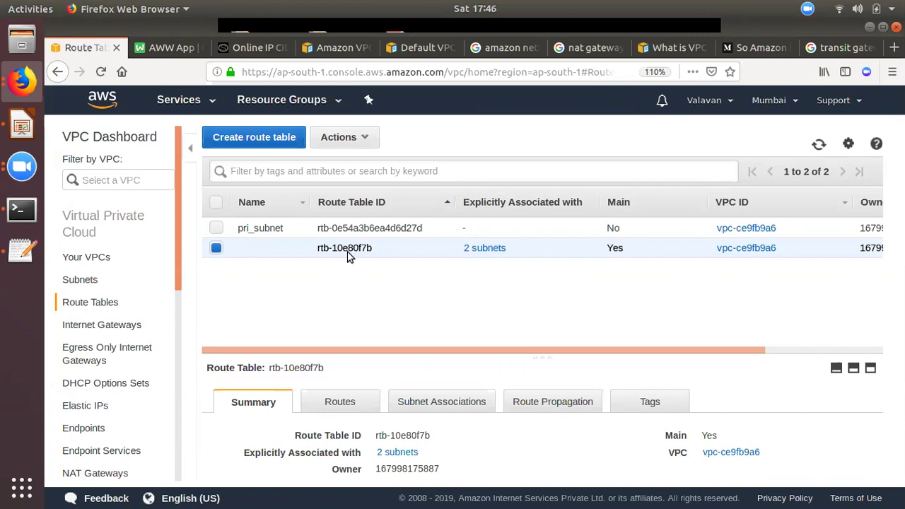
Open the Create route table form, view its fields and cancel without creating a table.
left_click(235, 139)
left_click(373, 238)
left_click(802, 324)
Select only the pri_subnet route table, enlarge its details area and view its subnet associations.
left_click(216, 247)
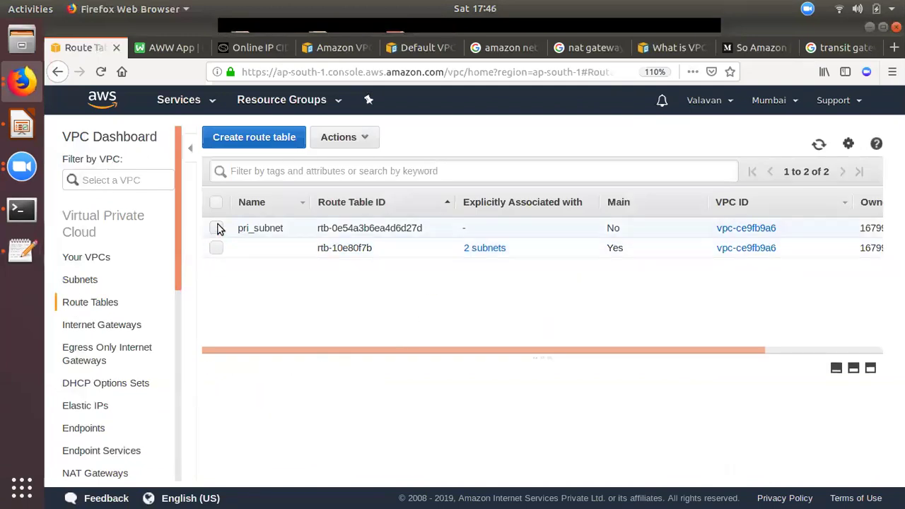
left_click(217, 228)
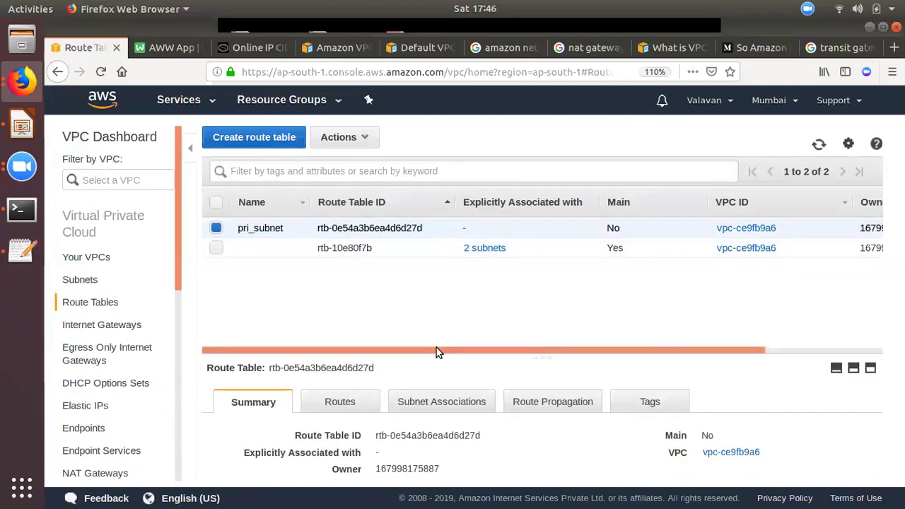
left_click_drag(432, 351, 437, 297)
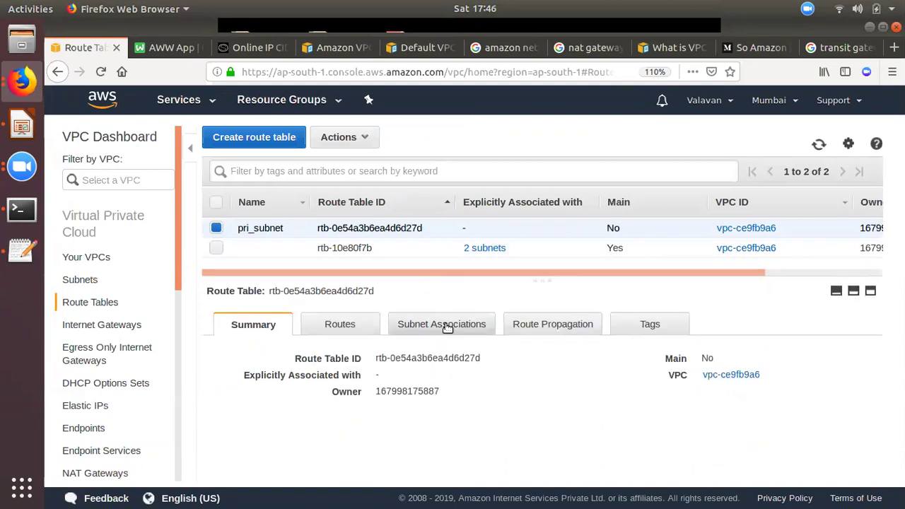
left_click(441, 325)
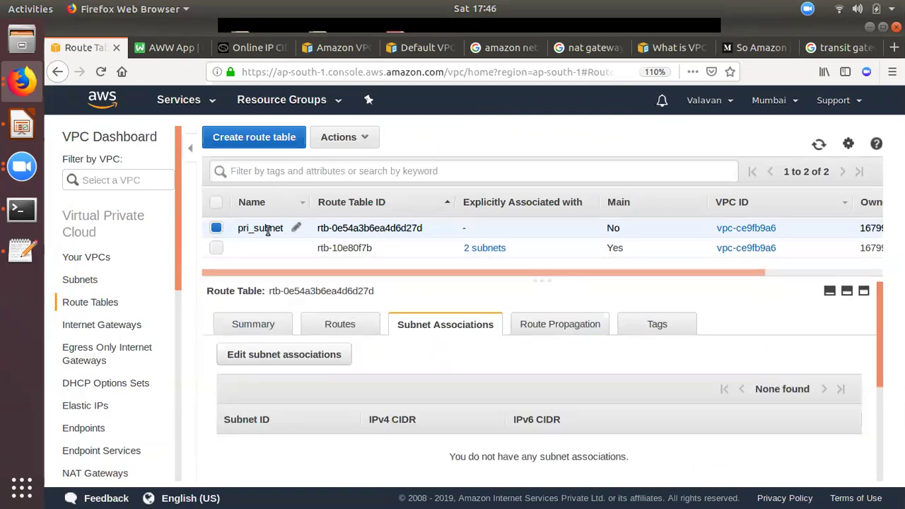
Edit the subnet associations of the pri_subnet route table to include subnet-c3c58aab and save them.
left_click(281, 360)
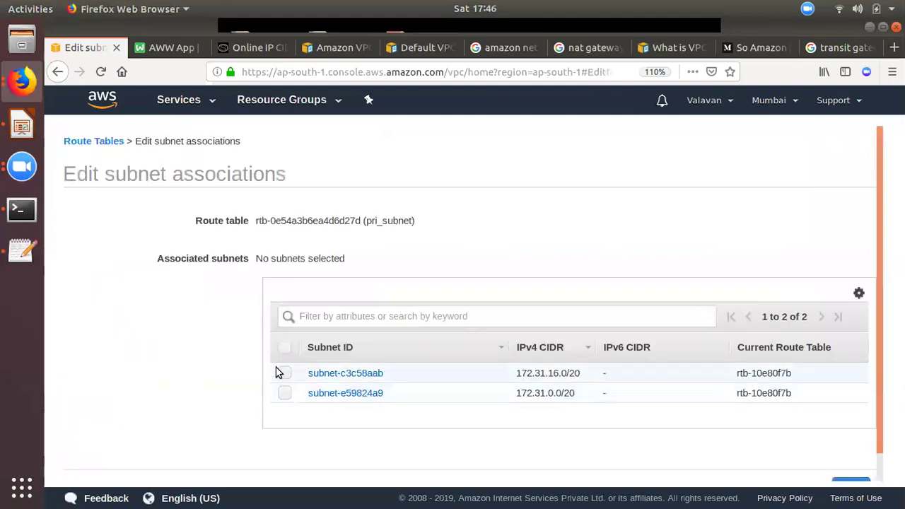
left_click(285, 373)
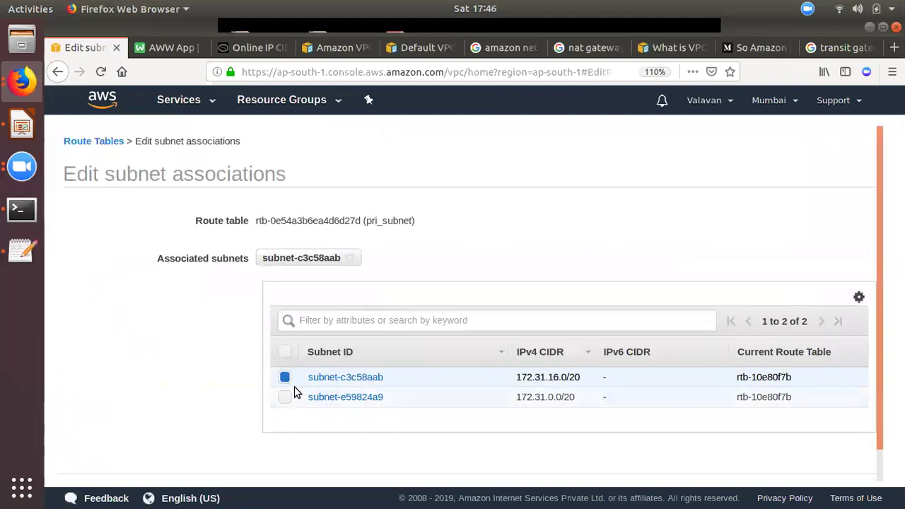
scroll(752, 427, "down", 2)
left_click(850, 463)
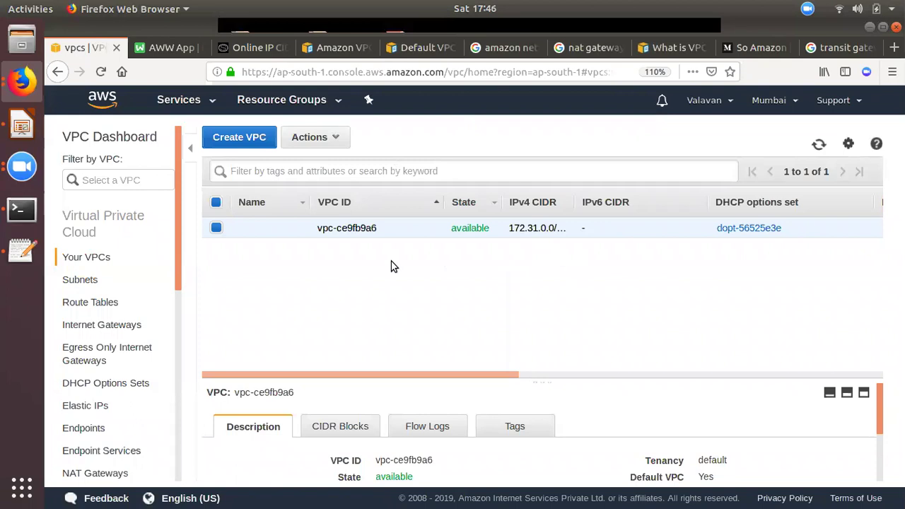
Open the Create VPC form, examine its name tag, IPv4 CIDR block and tenancy options, and cancel it.
left_click(208, 140)
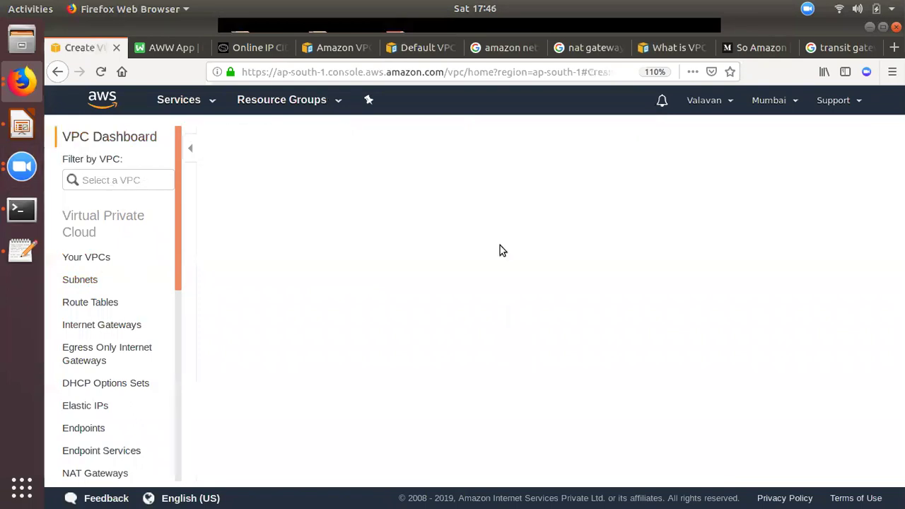
left_click(303, 264)
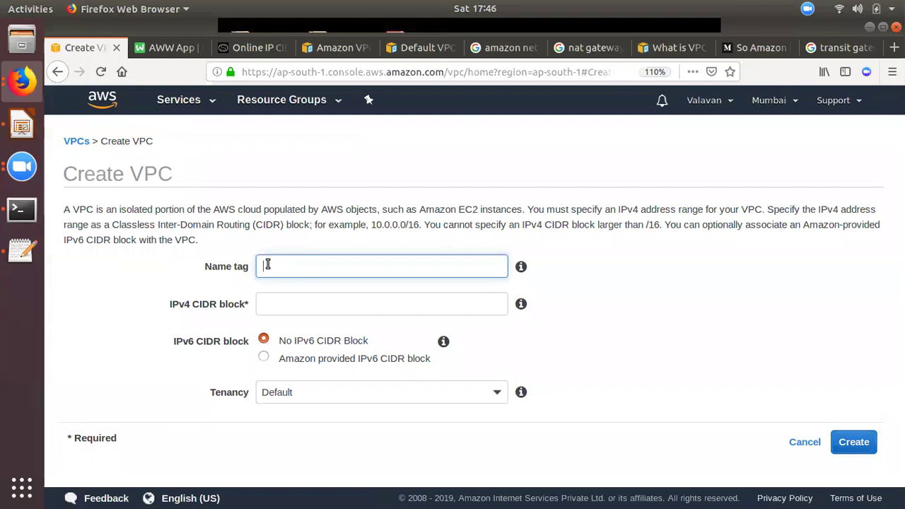
left_click(257, 305)
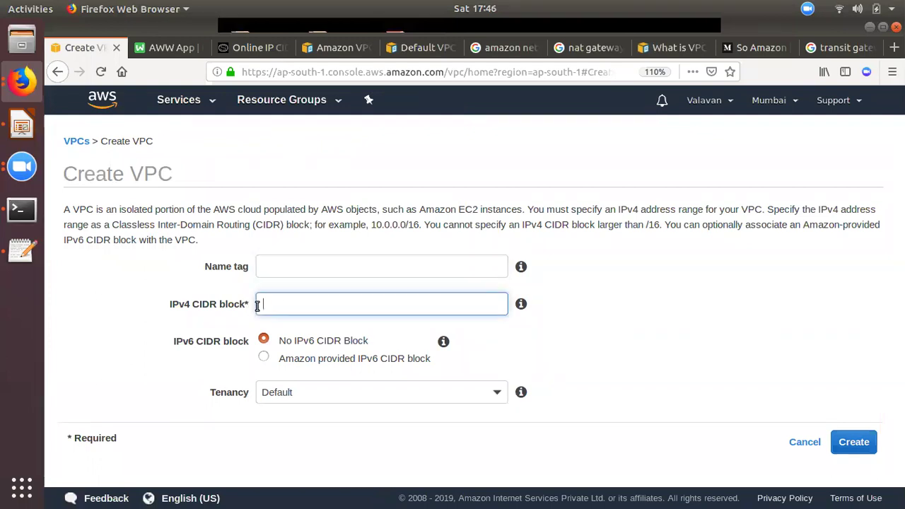
left_click(335, 399)
left_click(291, 426)
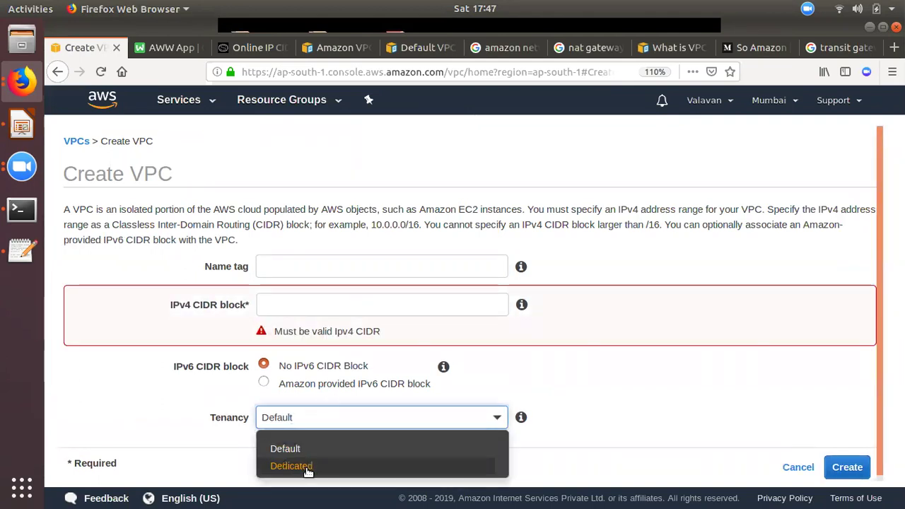
left_click(301, 448)
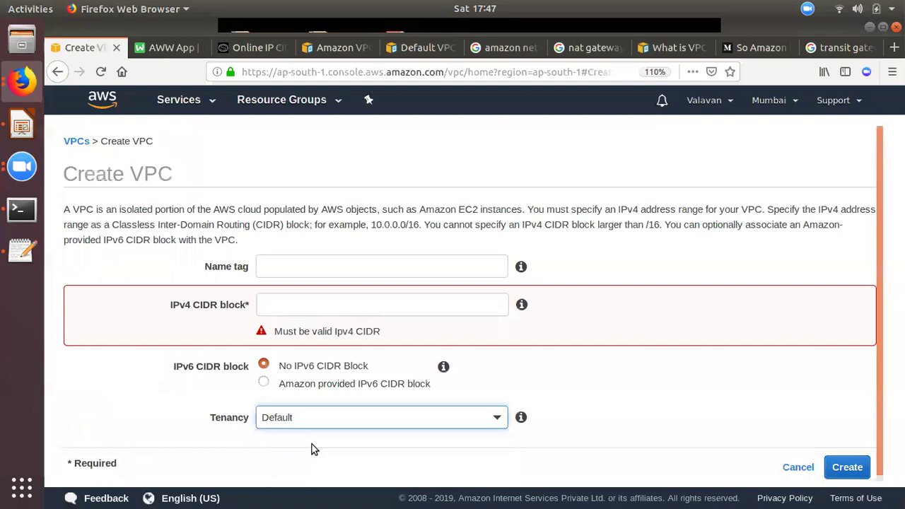
left_click(274, 304)
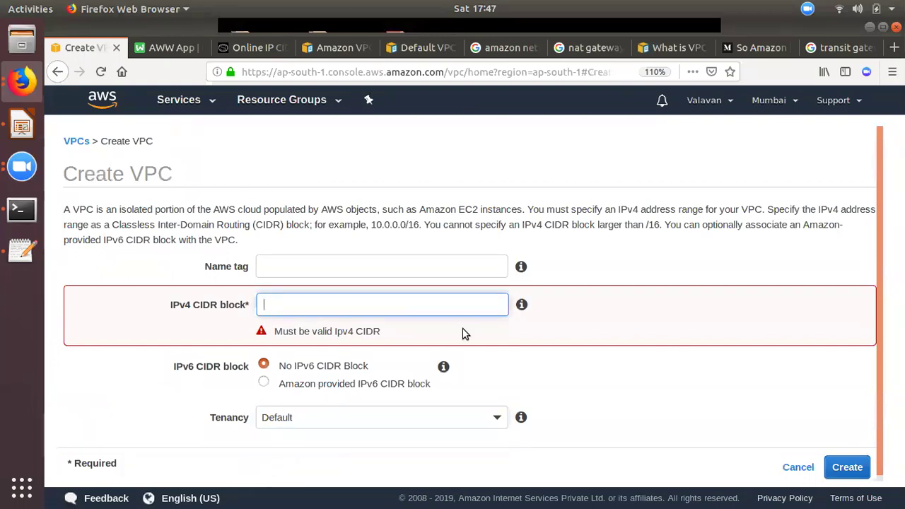
left_click(801, 469)
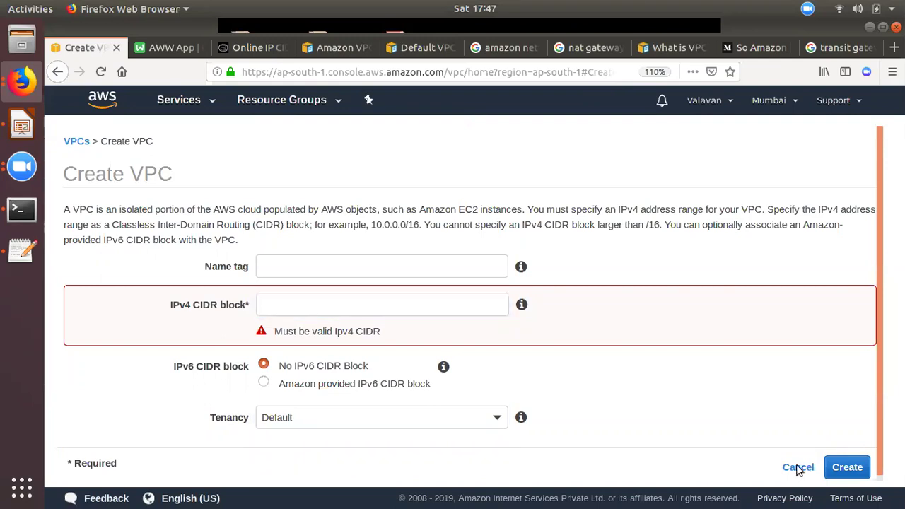
View the subnet and VPC lists, and launch the VPC Wizard from the VPC Dashboard.
left_click(86, 282)
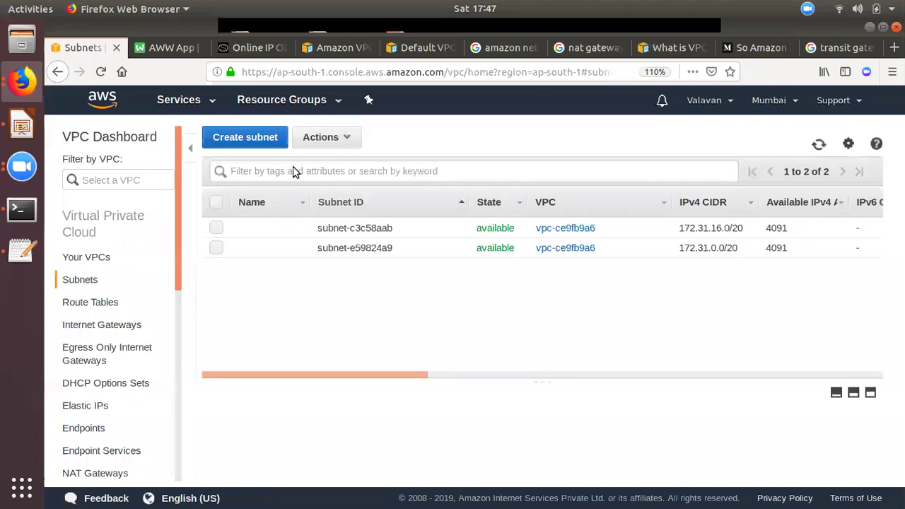
left_click(108, 258)
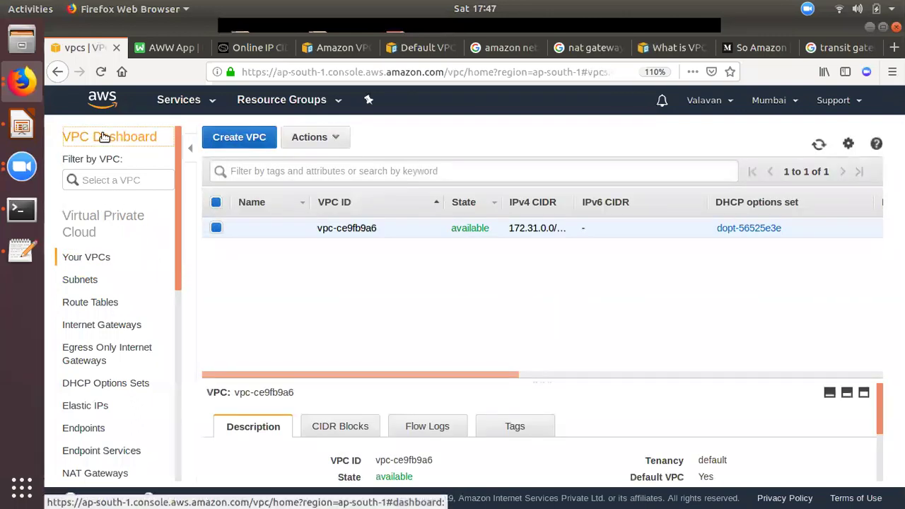
left_click(150, 137)
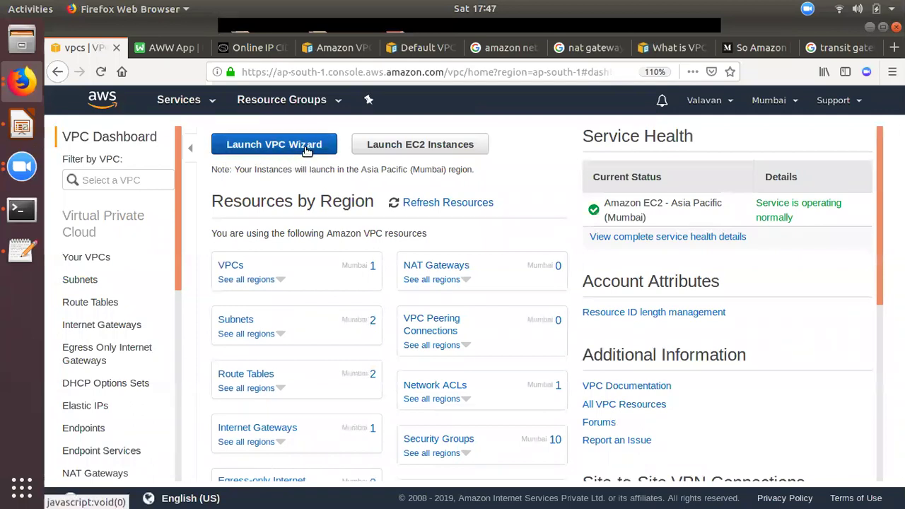
left_click(304, 155)
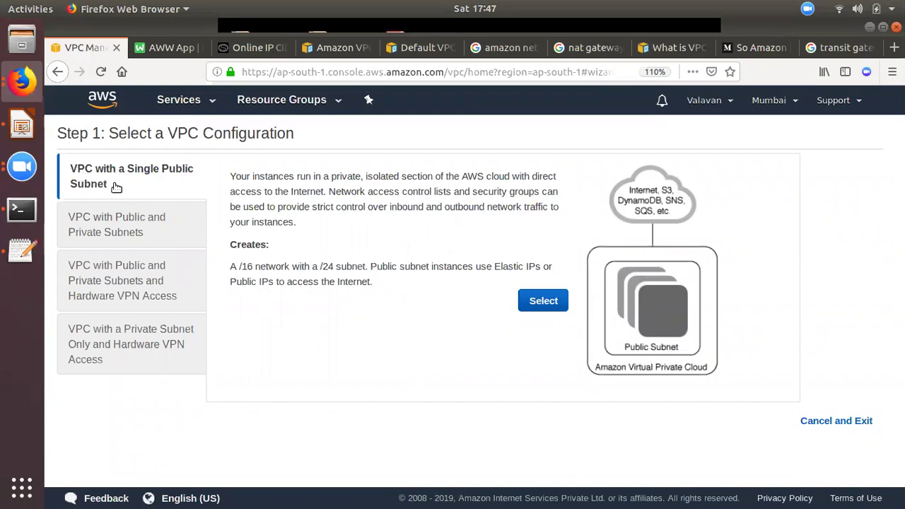
Examine the description and diagram of each of the wizard's VPC configurations, from single public subnet to private subnet only with hardware VPN.
left_click(124, 229)
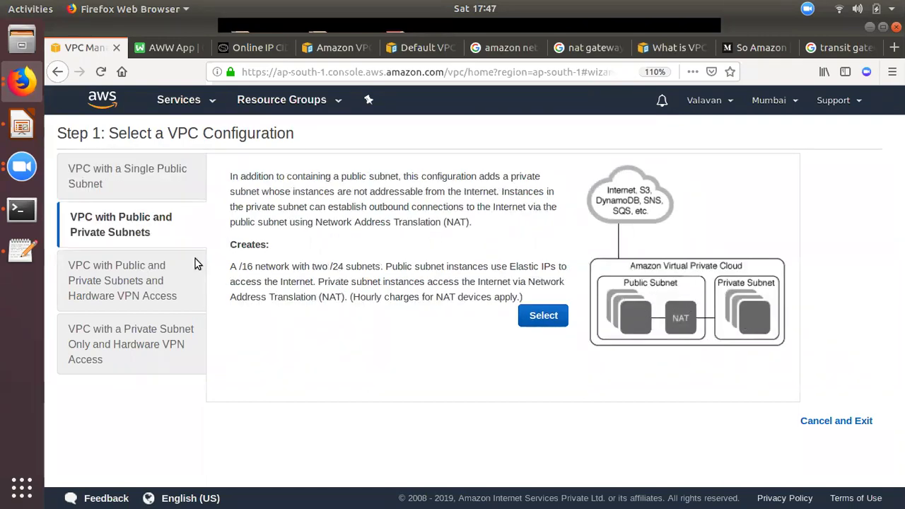
left_click(124, 281)
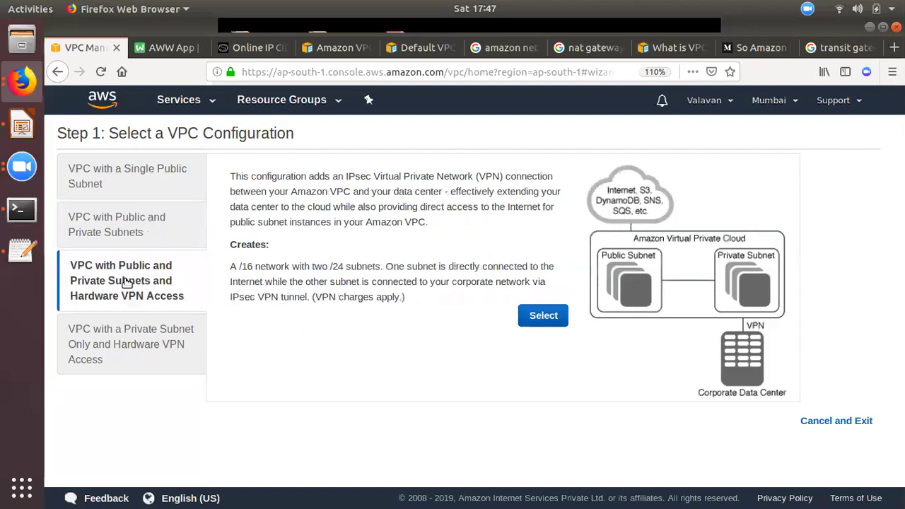
left_click(149, 186)
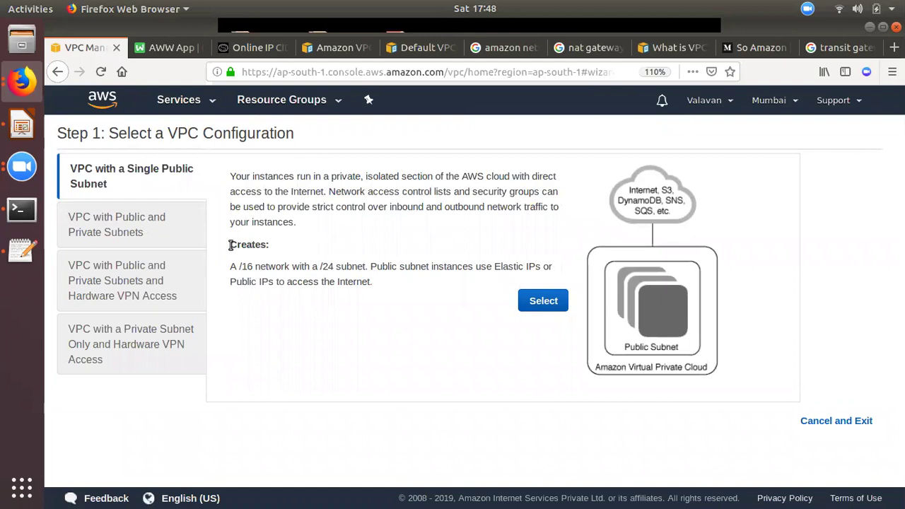
left_click(147, 220)
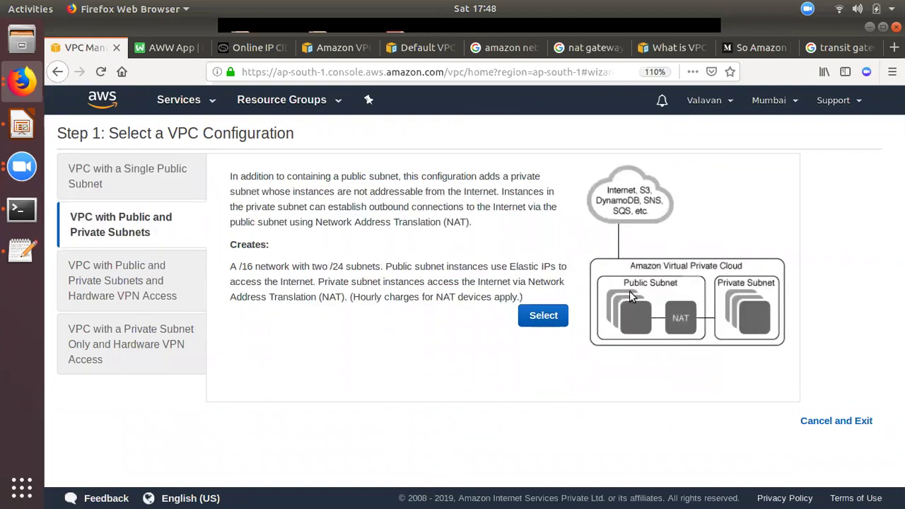
left_click(161, 286)
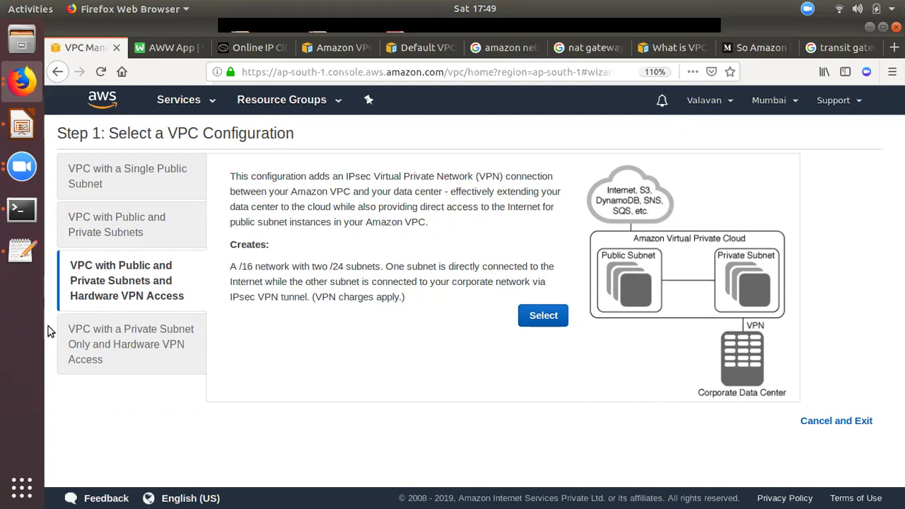
left_click(106, 337)
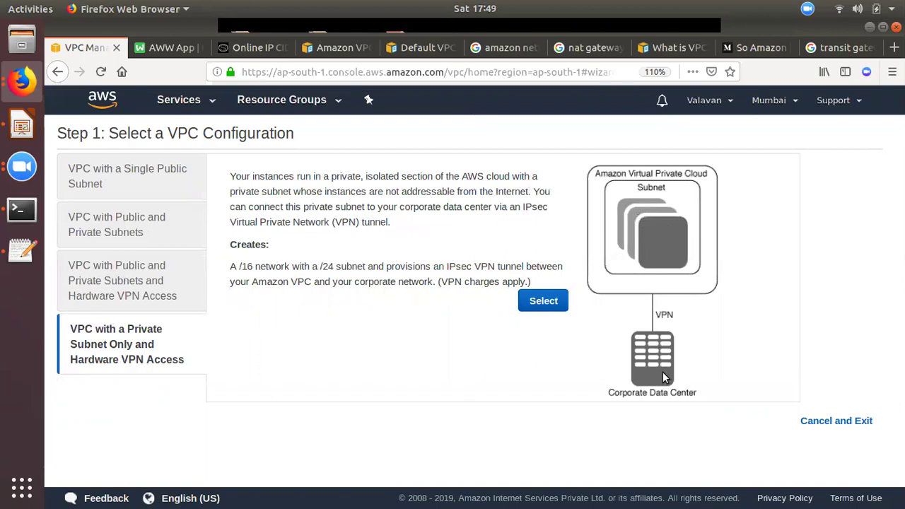
Compare the wizard's public, private and hardware VPN configurations again by switching between their diagrams.
left_click(135, 184)
left_click(133, 227)
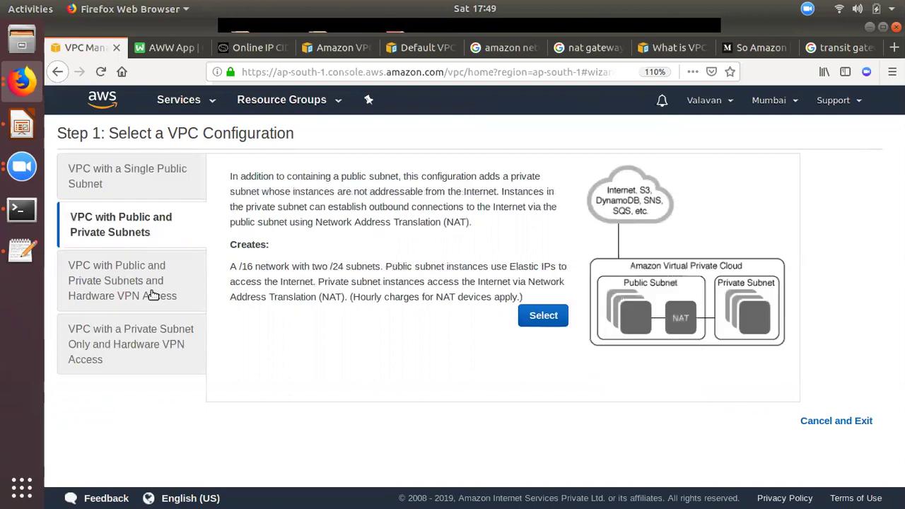
left_click(150, 288)
left_click(135, 228)
left_click(126, 175)
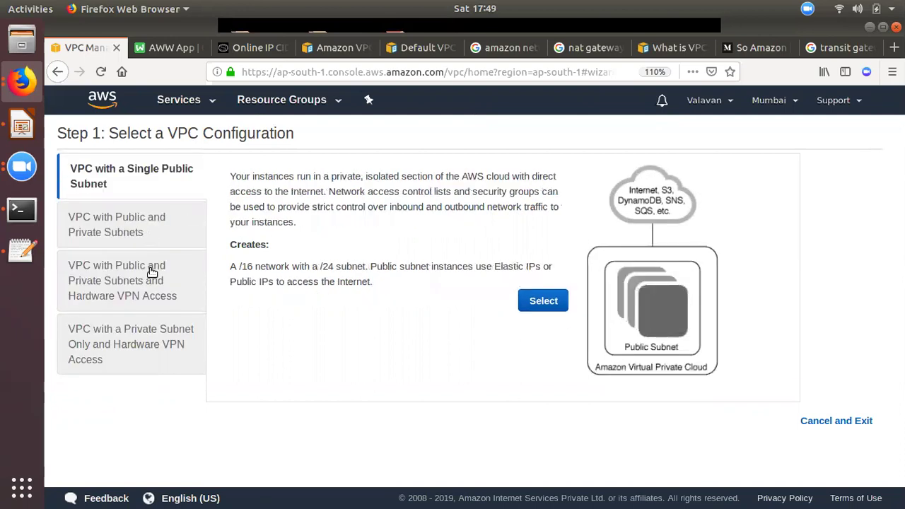
left_click(149, 273)
left_click(152, 326)
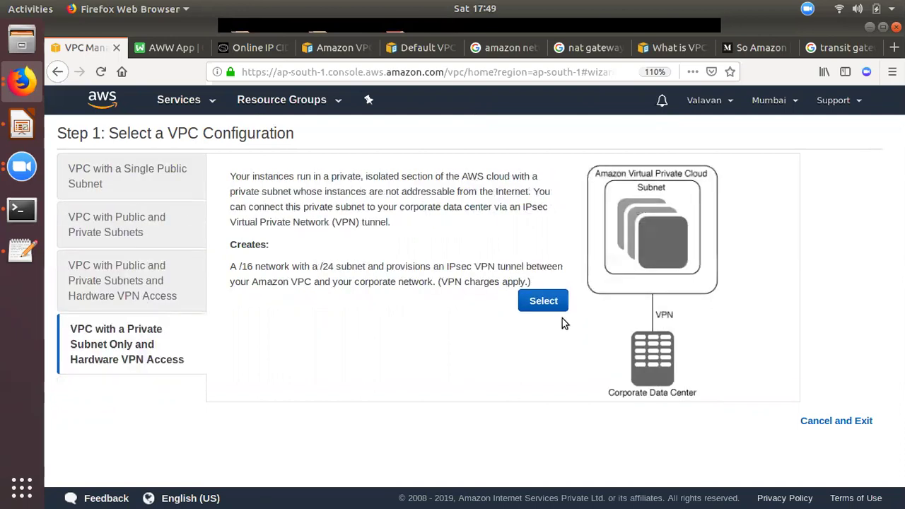
left_click(148, 173)
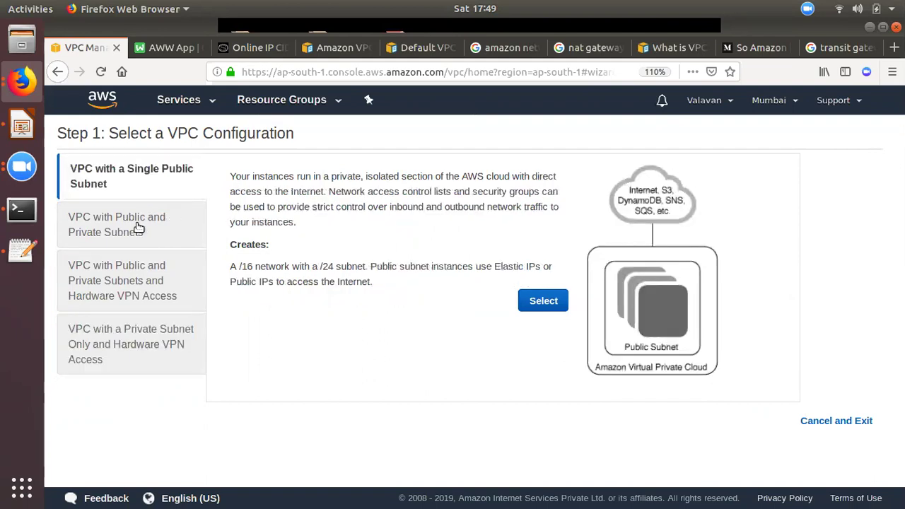
left_click(138, 225)
left_click(158, 293)
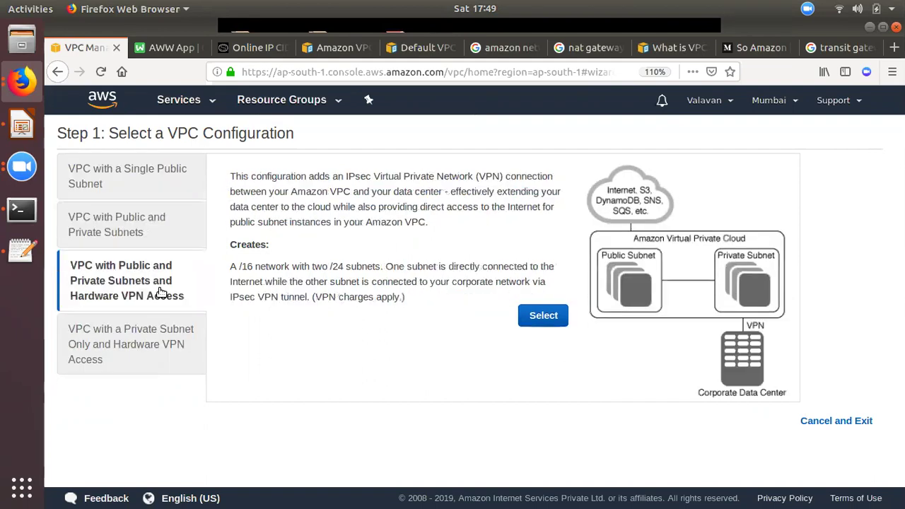
left_click(157, 346)
Exit the VPC Wizard without creating anything and show the list of VPCs.
left_click(837, 421)
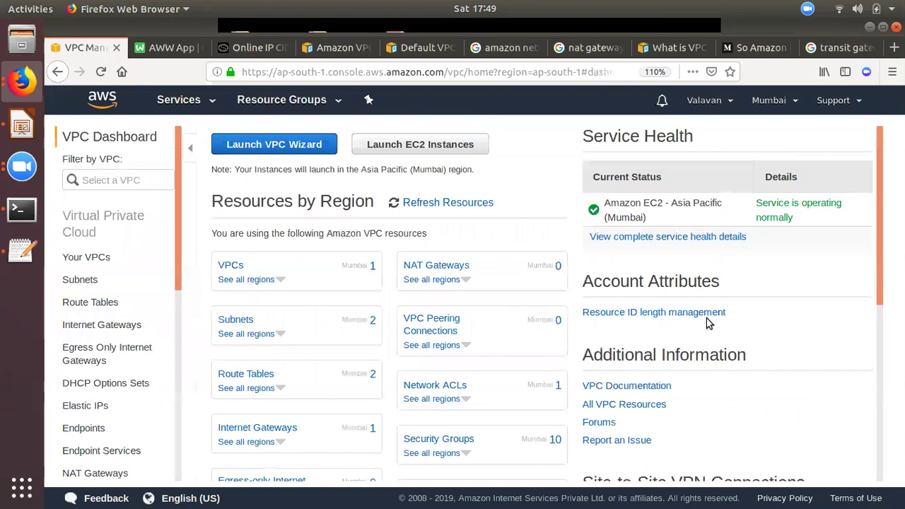
left_click(86, 256)
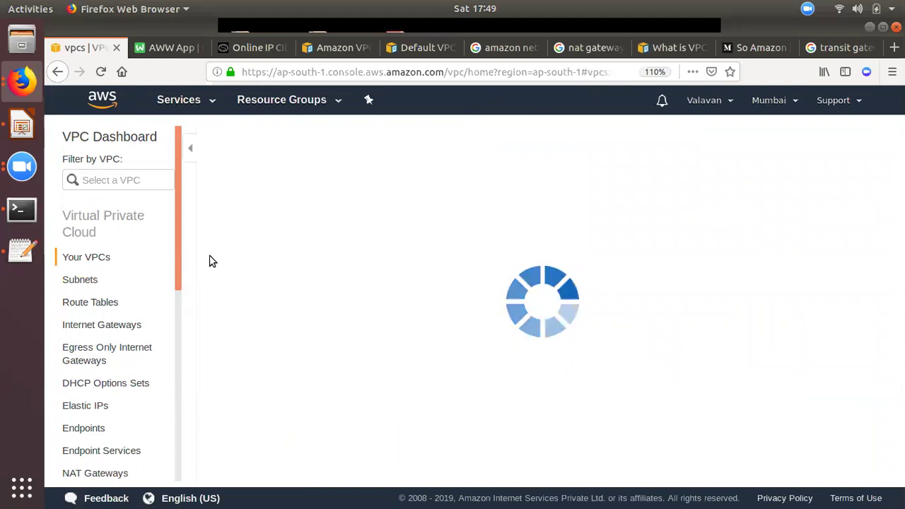
left_click(96, 257)
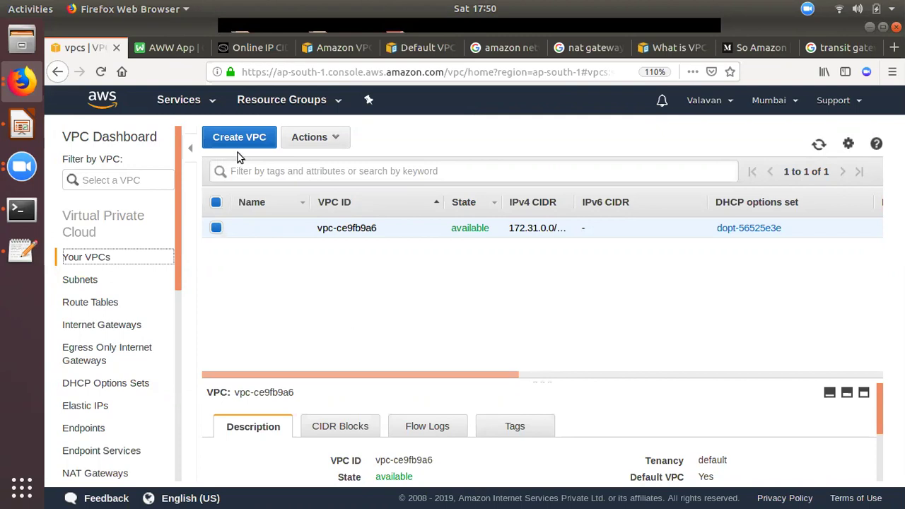
Switch to LibreOffice Impress to view the Day 4 agenda slide, and return to the VPC console in Firefox.
left_click(14, 122)
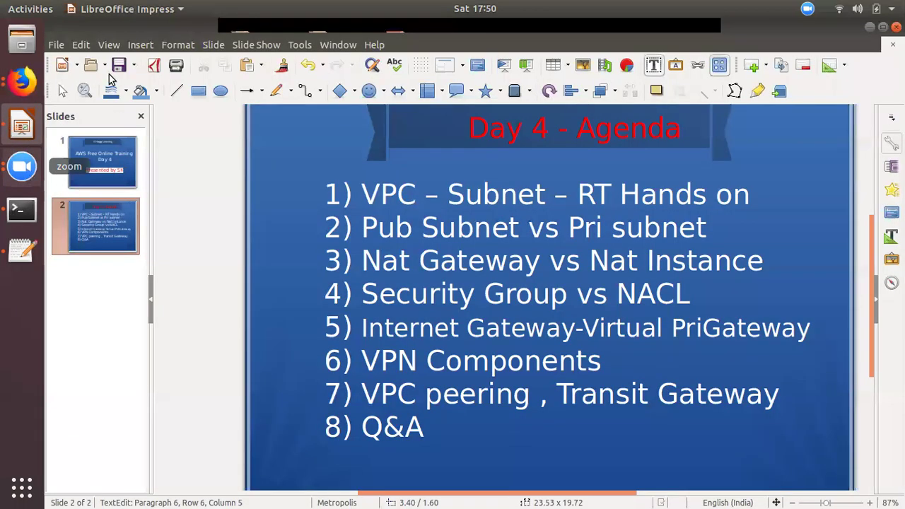
left_click(21, 166)
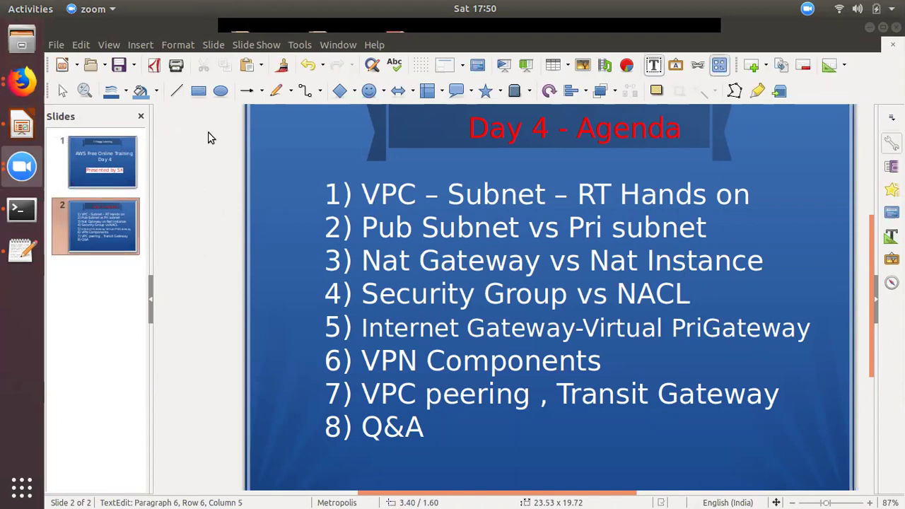
left_click(21, 81)
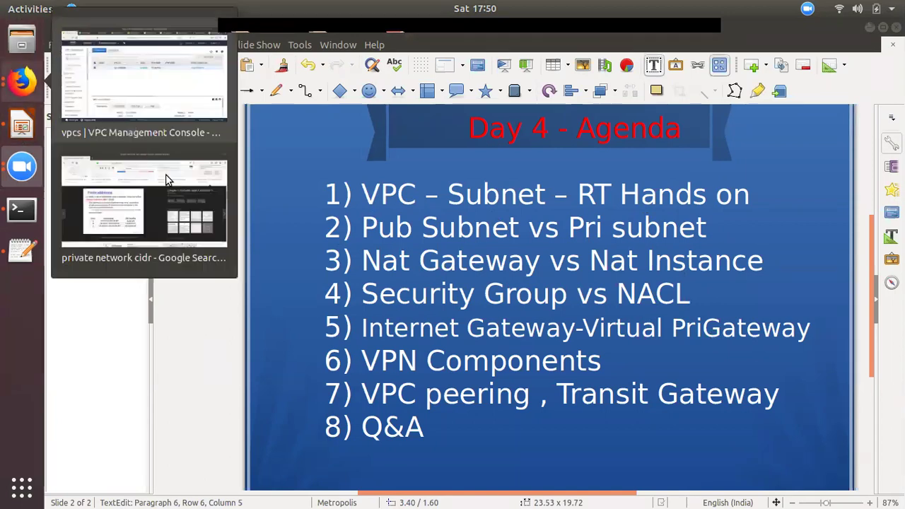
left_click(209, 110)
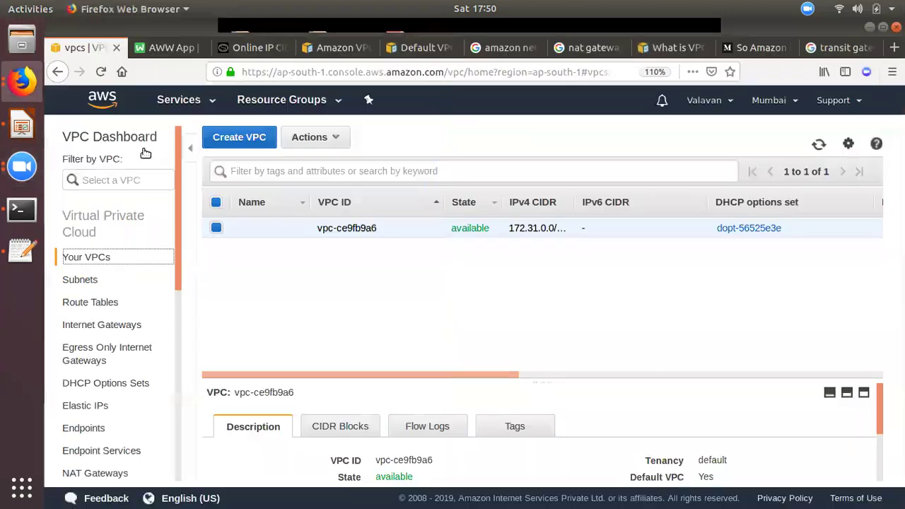
Start a new VPC with the name tag Demo-VPC and the IPv4 CIDR block 10.0.0.0/16.
left_click(242, 142)
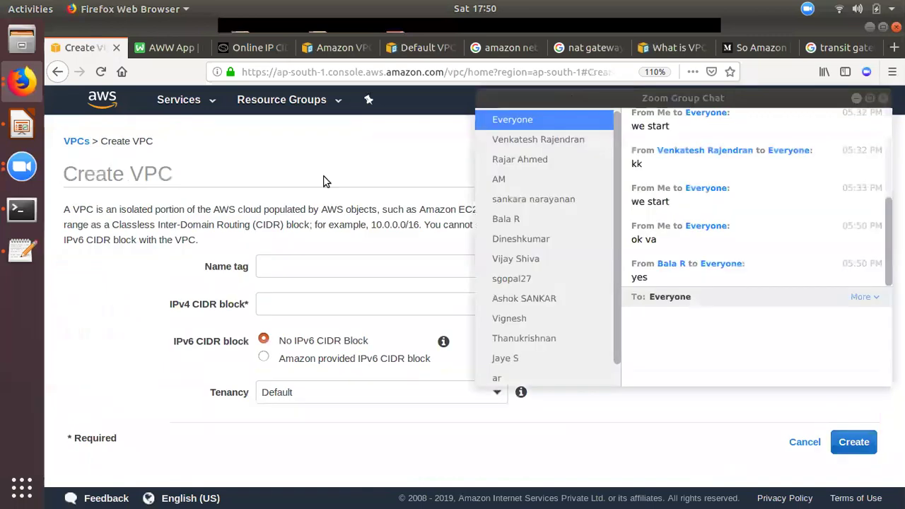
left_click(329, 268)
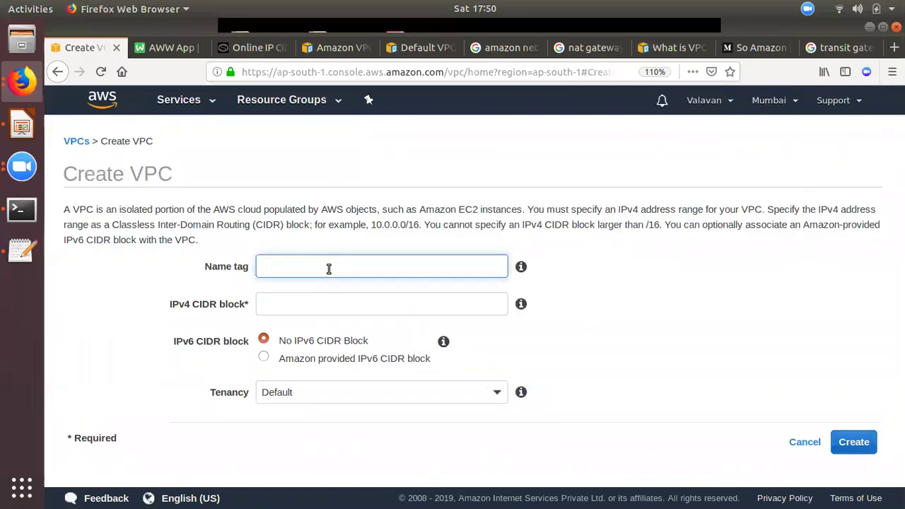
type("Demo-VPC")
left_click(370, 312)
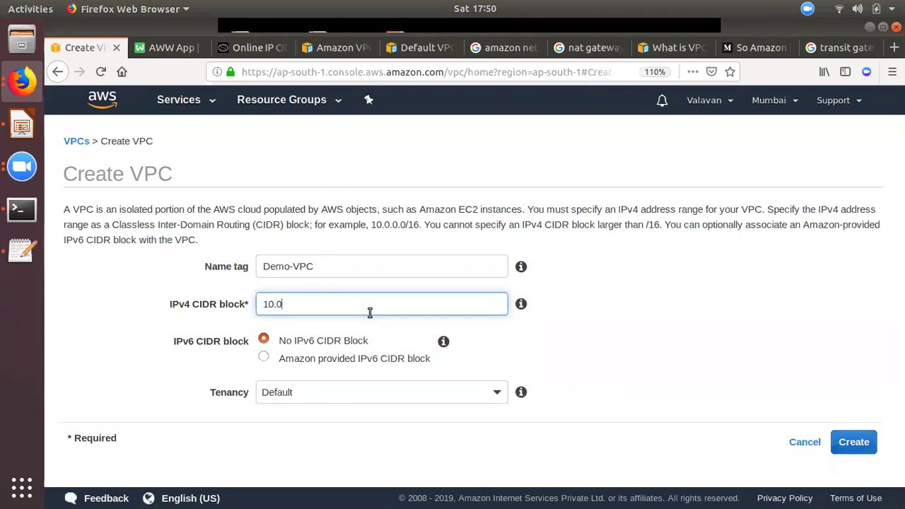
type(".0/16")
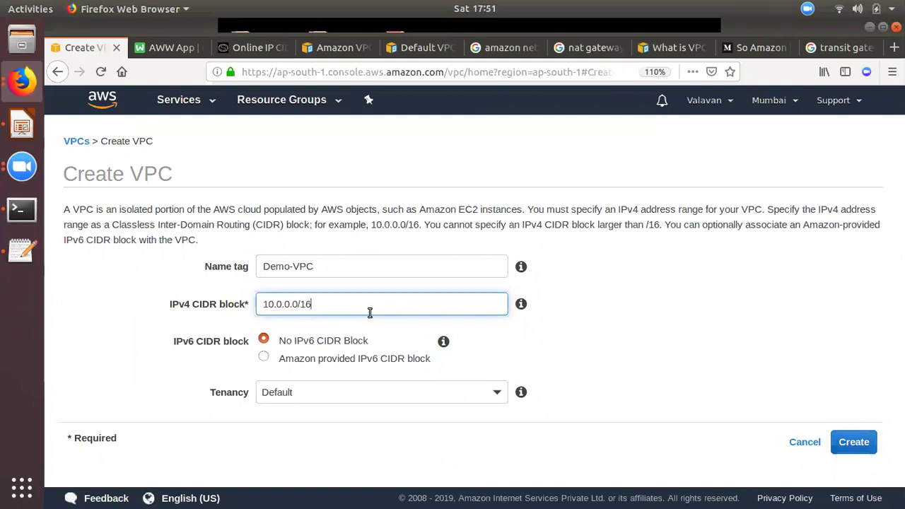
Try 10.0.0.0/8 as the new VPC's IPv4 CIDR block, and set it back to 10.0.0.0/16.
key("BackSpace")
key("BackSpace")
left_click(531, 353)
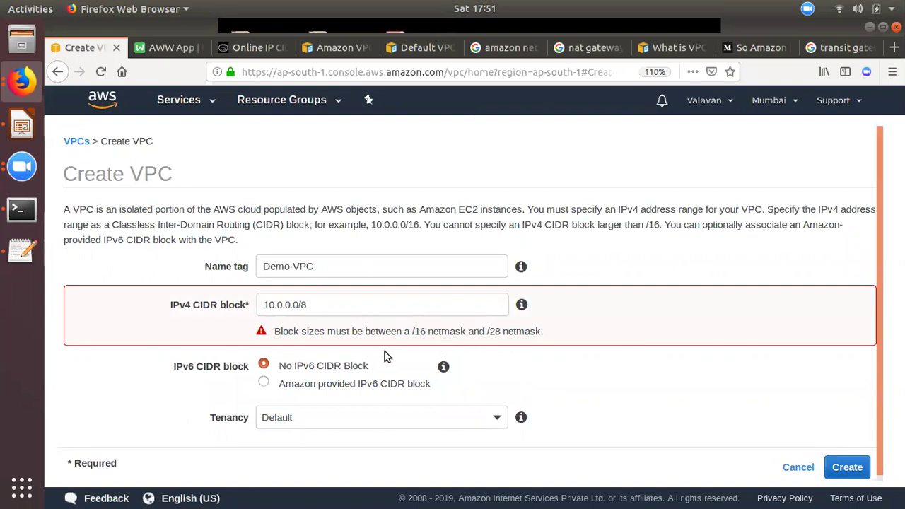
left_click(350, 304)
key("BackSpace")
type("16")
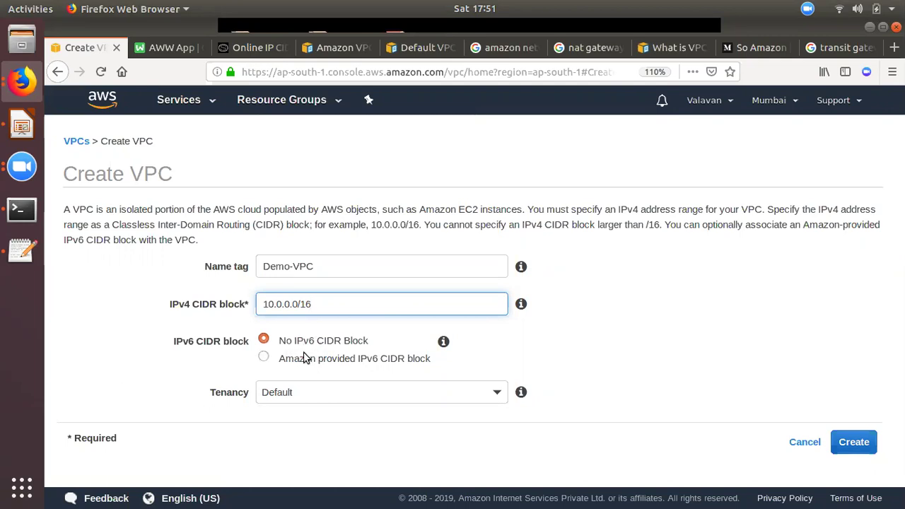
Choose No IPv6 CIDR Block with default tenancy, create the VPC and close the confirmation page.
left_click(323, 359)
left_click(332, 345)
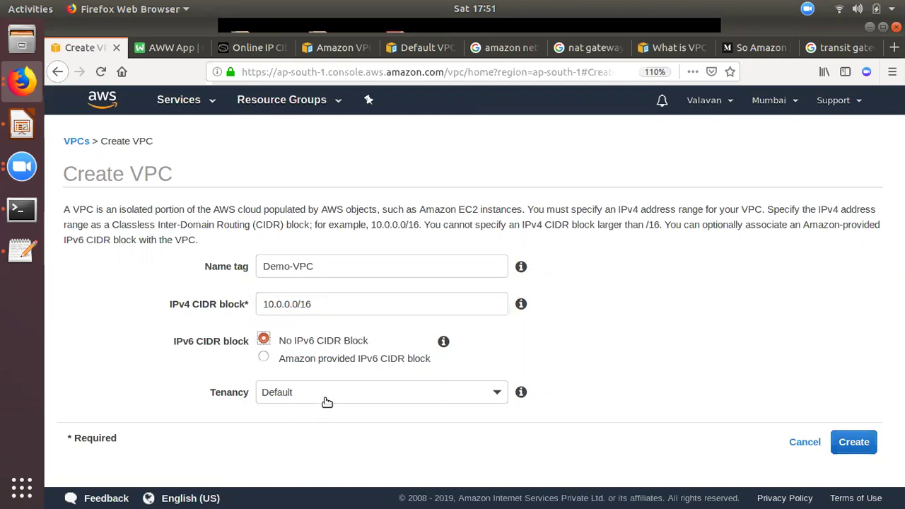
left_click(854, 444)
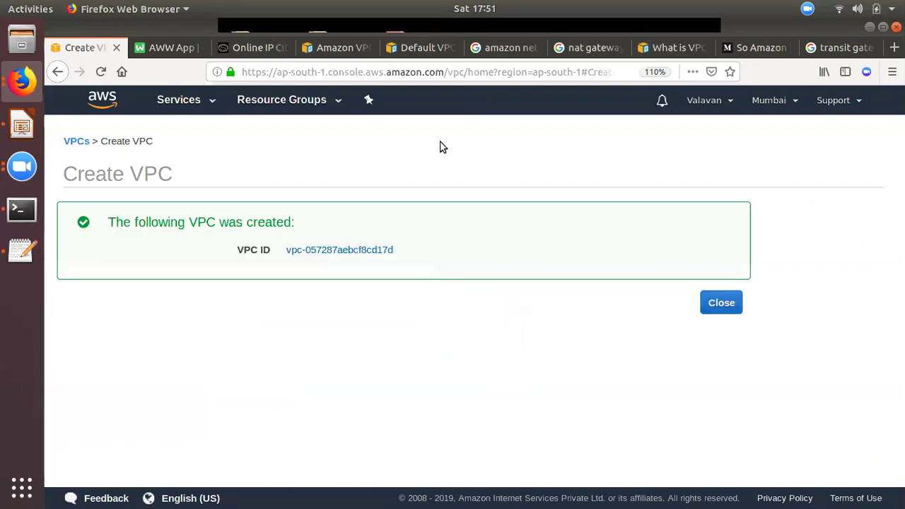
left_click(719, 307)
Examine the VPC and subnet limits on the Amazon VPC limits documentation page.
left_click(407, 48)
left_click(338, 49)
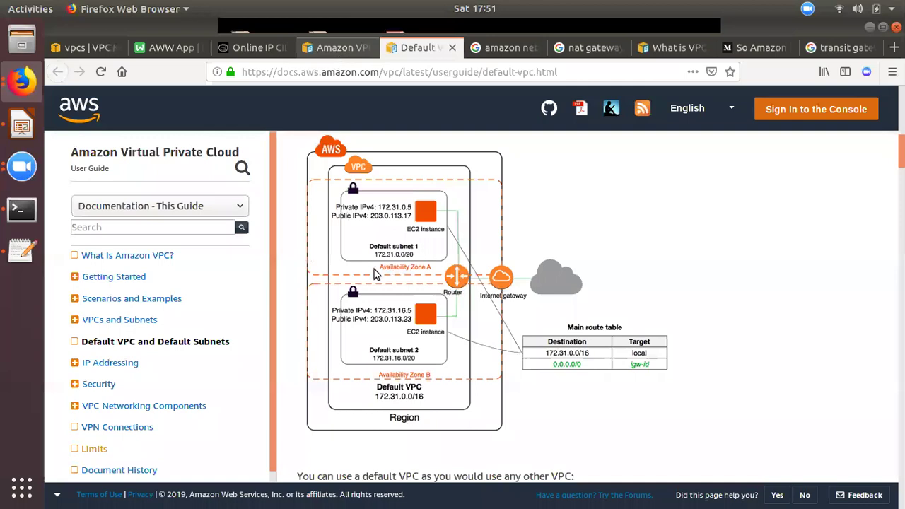
scroll(380, 290, "up", 3)
scroll(382, 301, "down", 3)
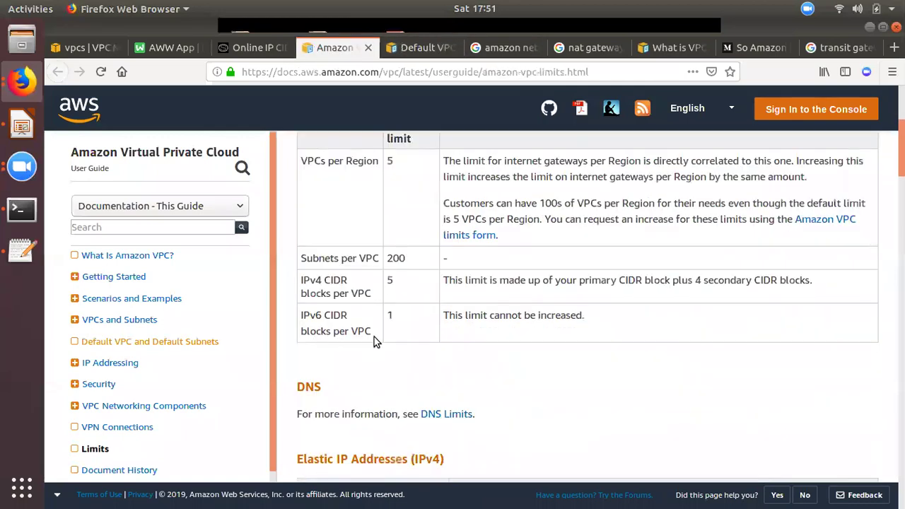
Return to the VPC console's subnets and start a new subnet with the name tag Pub-Subnet-webserer.
left_click(82, 46)
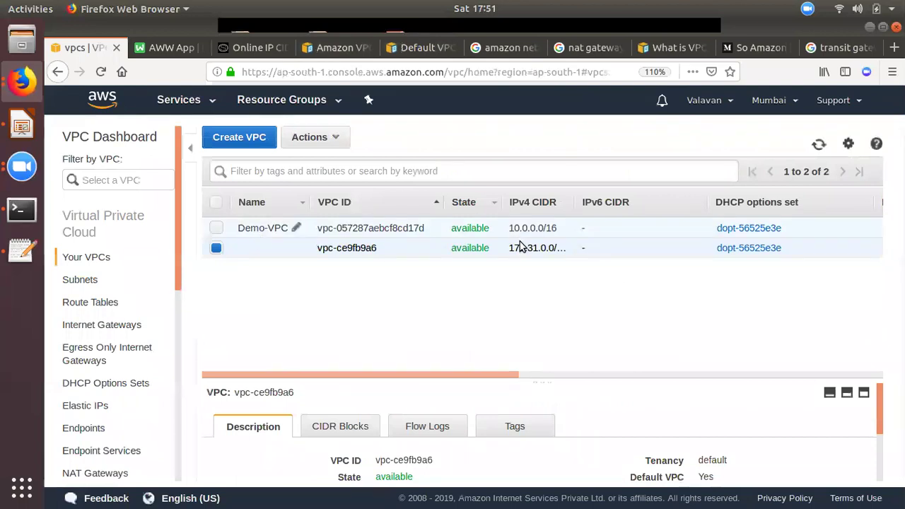
left_click(80, 279)
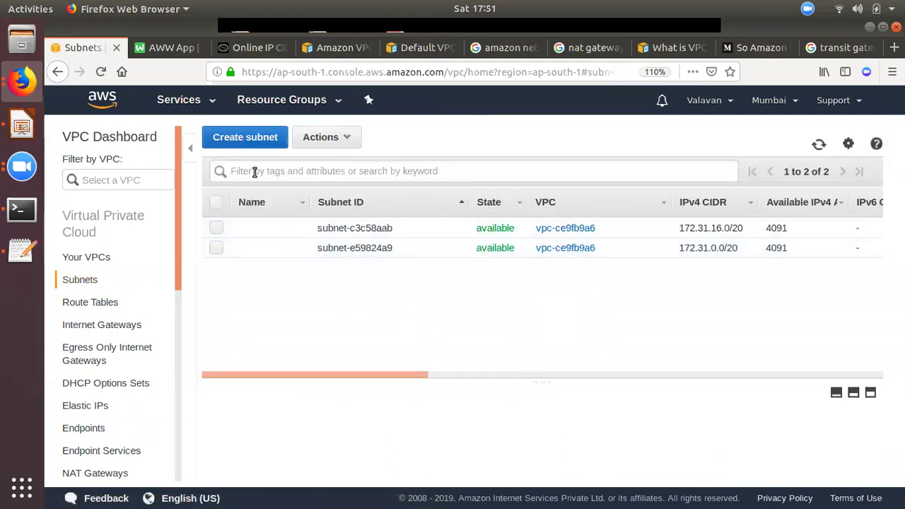
left_click(255, 145)
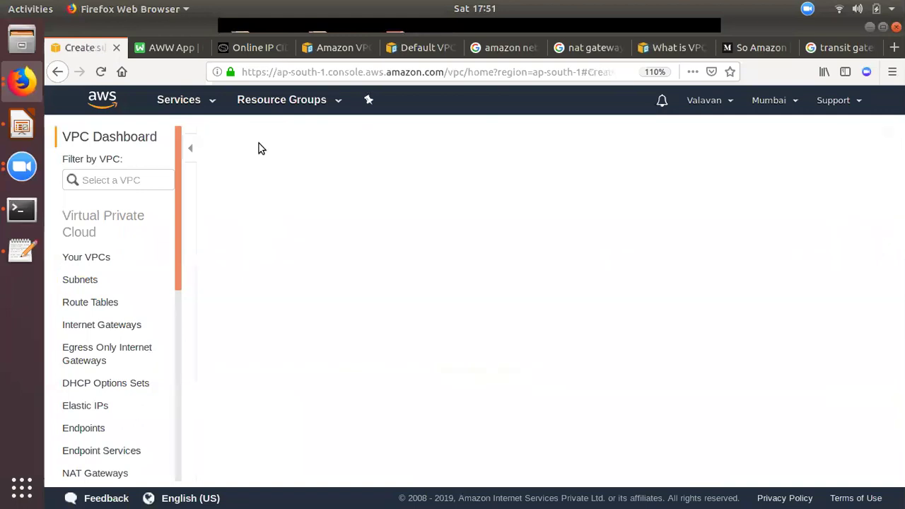
left_click(299, 251)
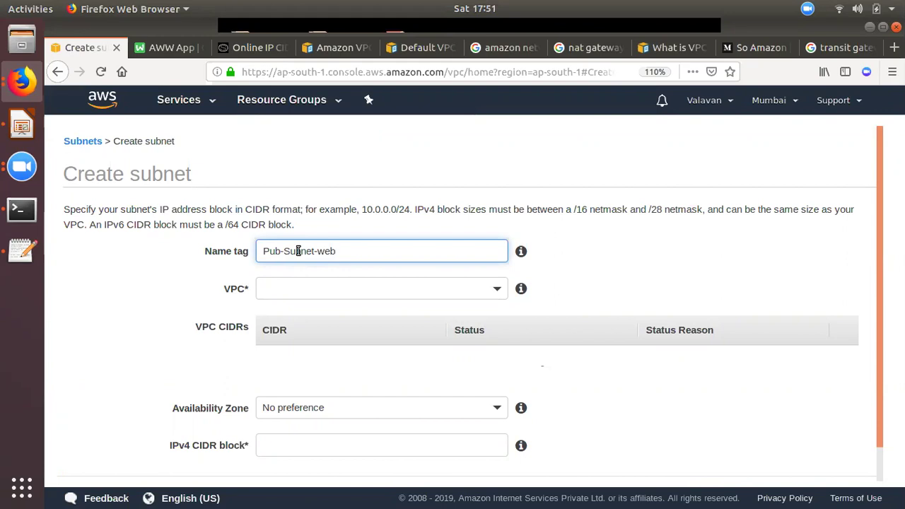
type("r")
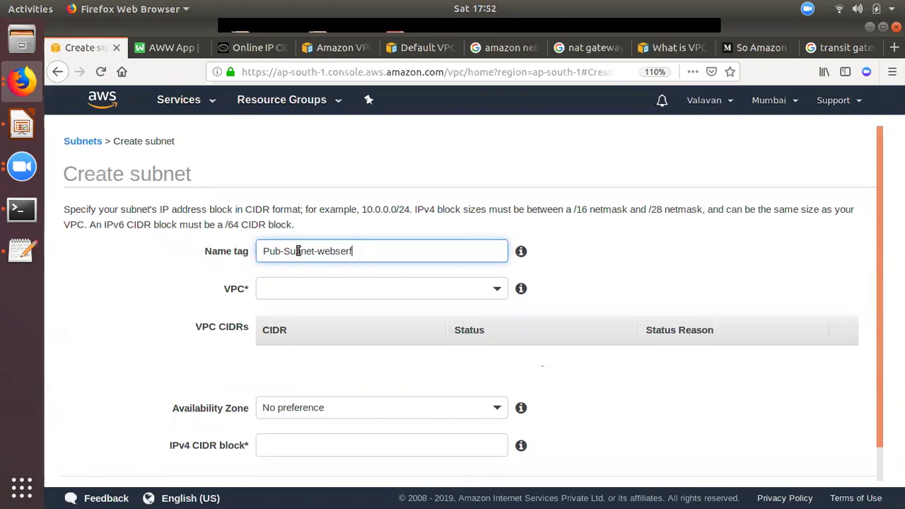
type("er")
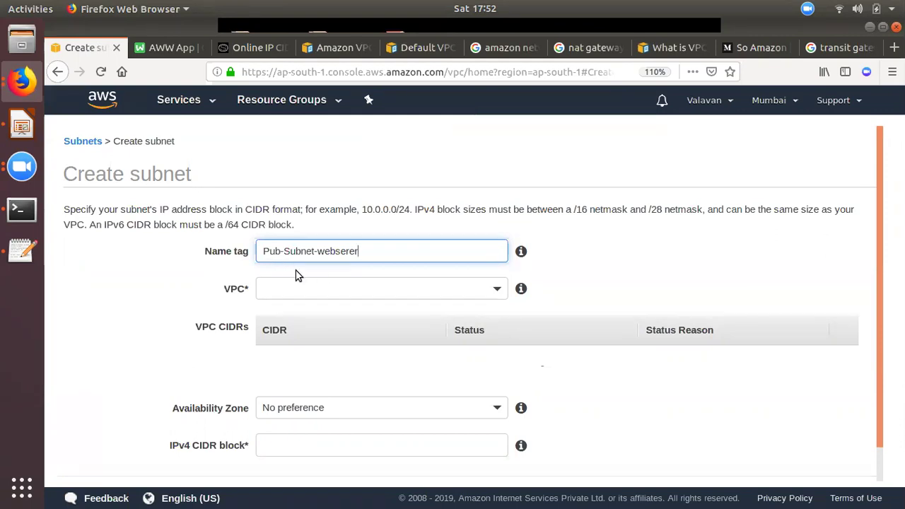
Assign the new subnet to Demo-VPC and bring up the available Availability Zones.
left_click(276, 292)
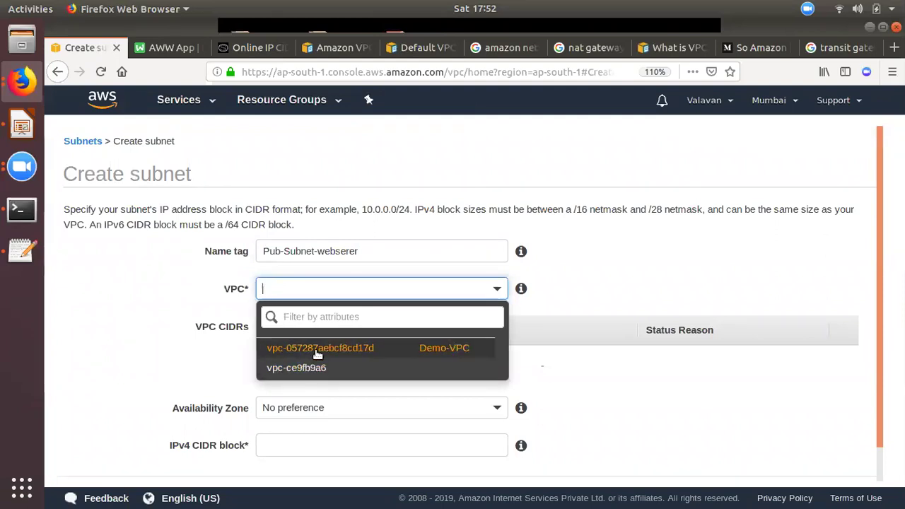
left_click(318, 348)
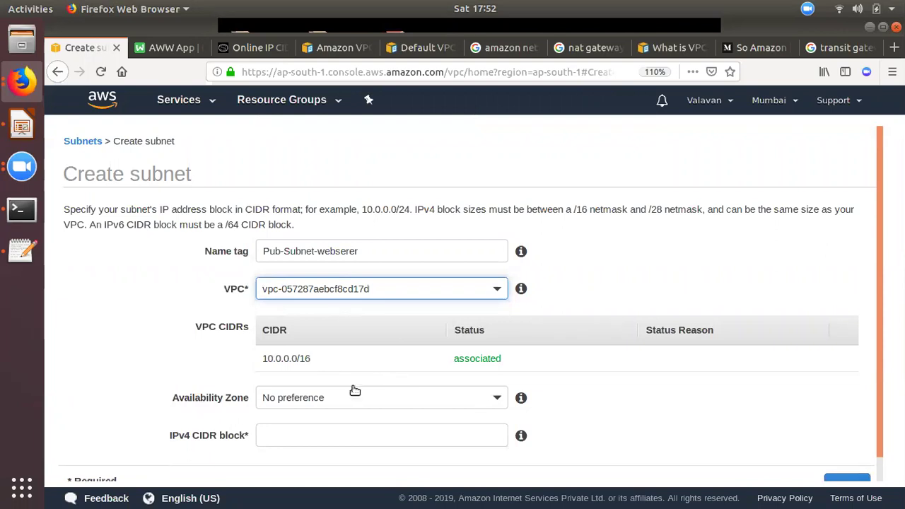
scroll(332, 391, "down", 1)
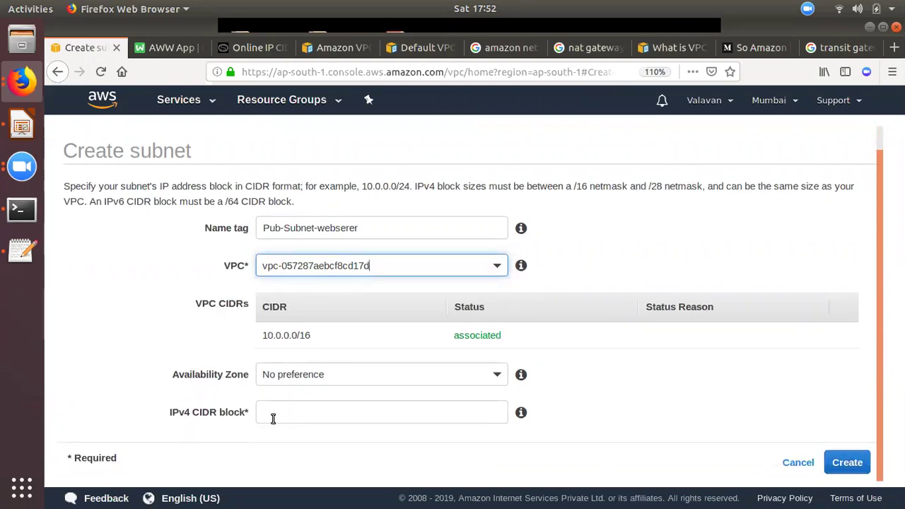
left_click(302, 377)
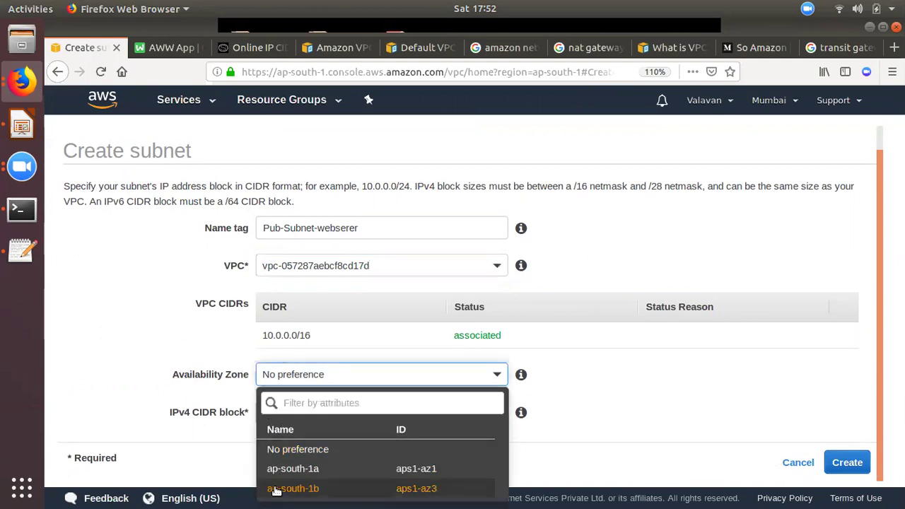
On the AWW whiteboard, handwrite 172 on the outer box and label the two inner boxes with subnet ranges starting with 1 and 2.
left_click(167, 47)
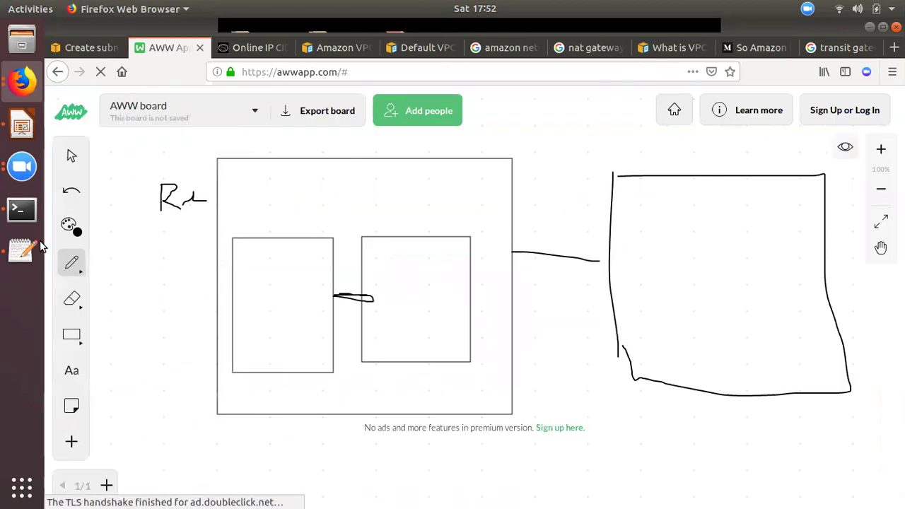
mouse_move(289, 142)
left_mouse_down()
mouse_move(288, 182)
mouse_move(384, 180)
left_mouse_up()
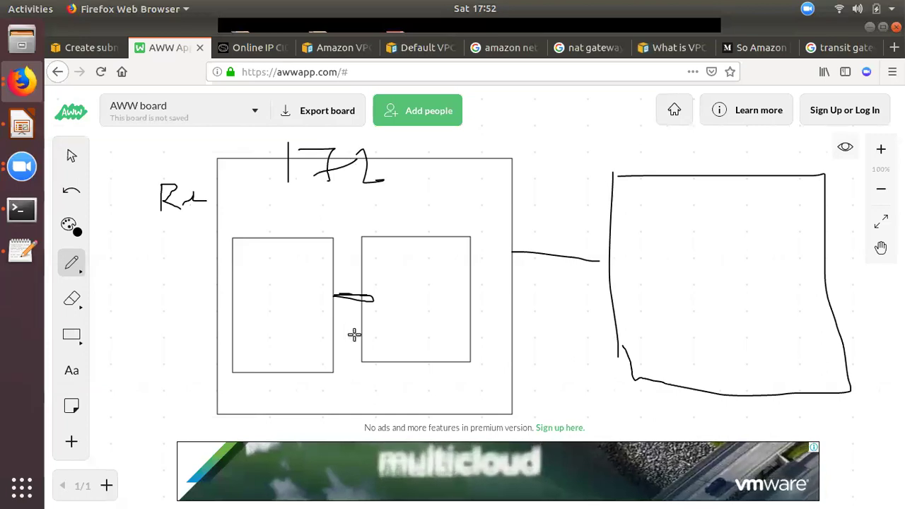
left_click_drag(262, 270, 269, 302)
left_click(283, 273)
left_click_drag(302, 263, 309, 308)
left_click_drag(338, 281, 330, 297)
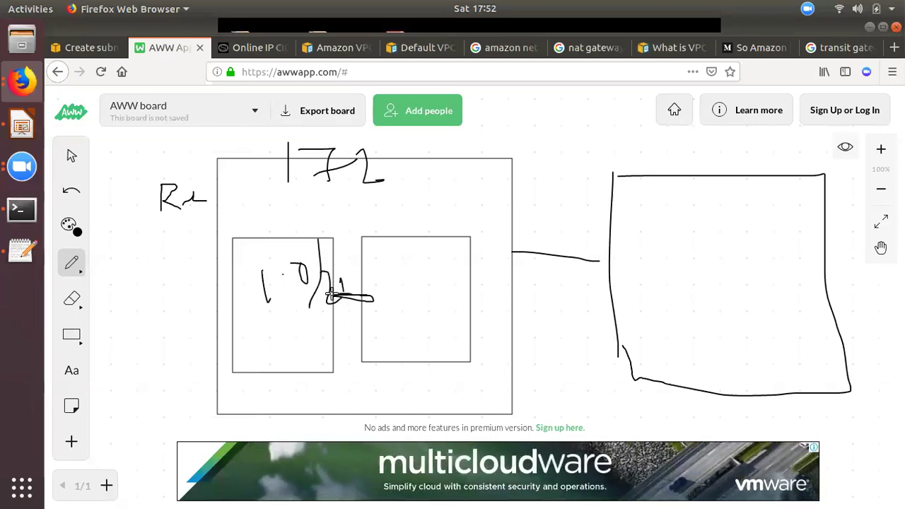
mouse_move(414, 272)
left_mouse_down()
mouse_move(445, 294)
mouse_move(457, 279)
left_mouse_up()
mouse_move(470, 239)
left_mouse_down()
mouse_move(469, 298)
mouse_move(496, 286)
left_mouse_up()
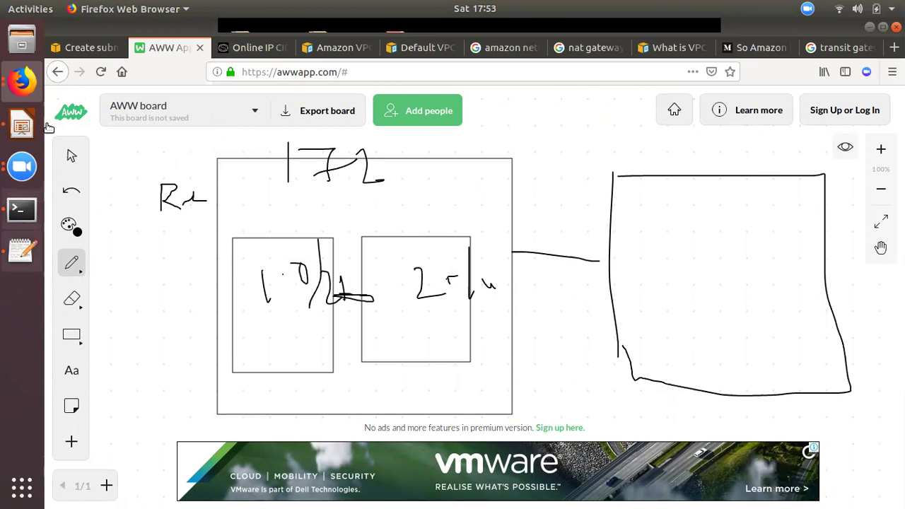
Back in the subnet form, set the Availability Zone to ap-south-1a and the IPv4 CIDR block to 10.0.0.0/24.
left_click(84, 48)
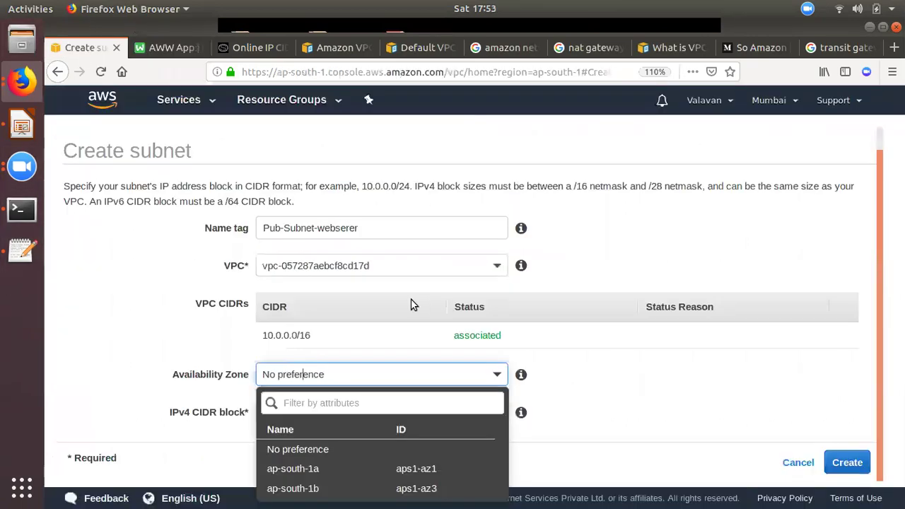
left_click(317, 470)
left_click(306, 414)
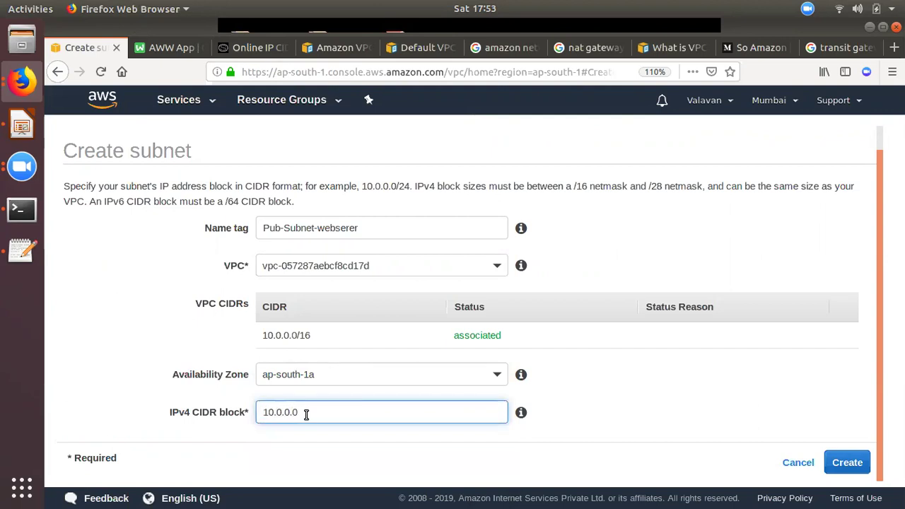
Review the VPC range and the subnet2 range 172.16.1.0/24 in the text editor notes.
left_click(21, 249)
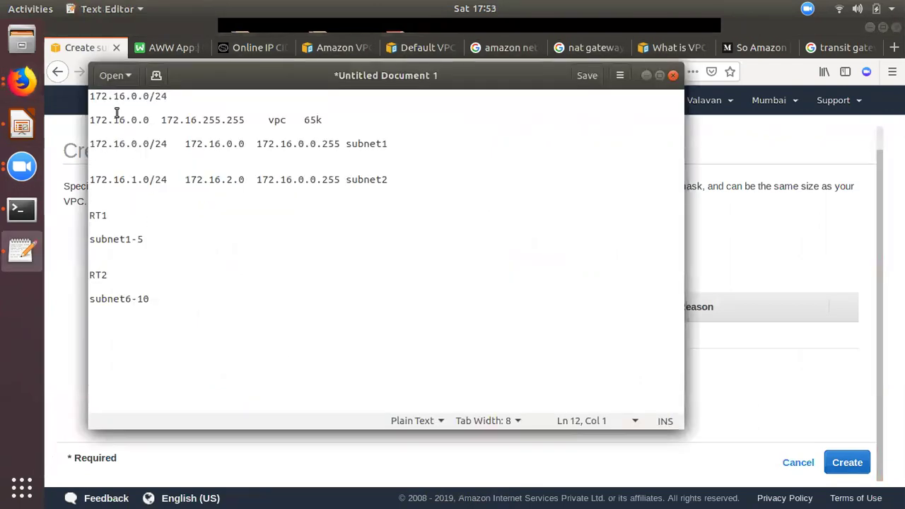
left_click_drag(120, 97, 192, 99)
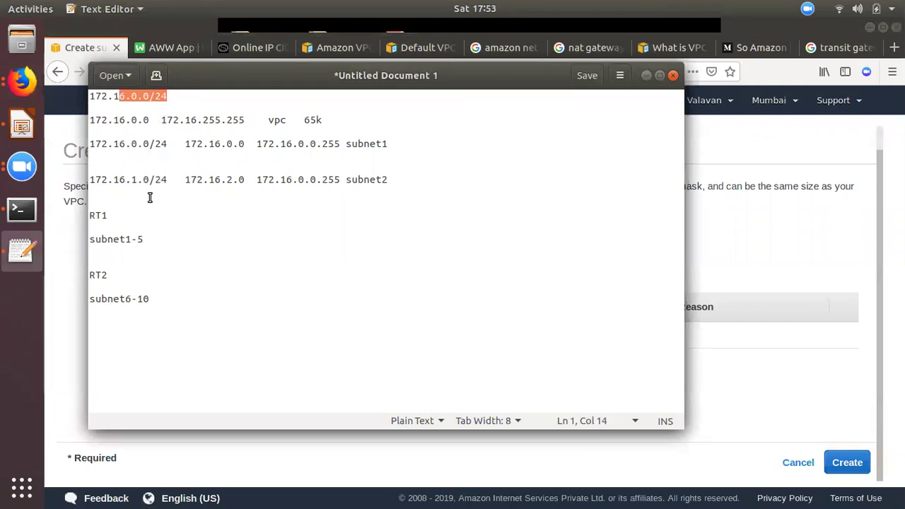
left_click_drag(131, 181, 150, 182)
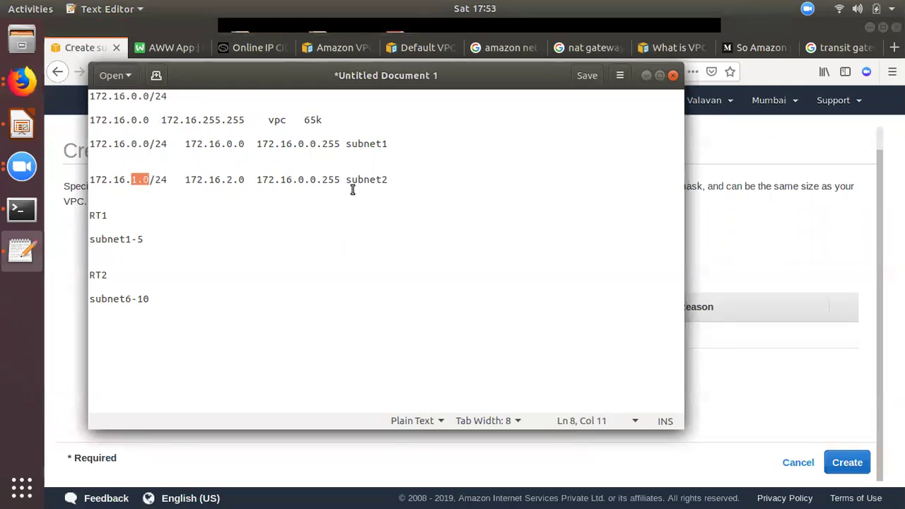
Return to the subnet form, create the Pub-Subnet-webserer subnet and close the confirmation page.
left_click(66, 366)
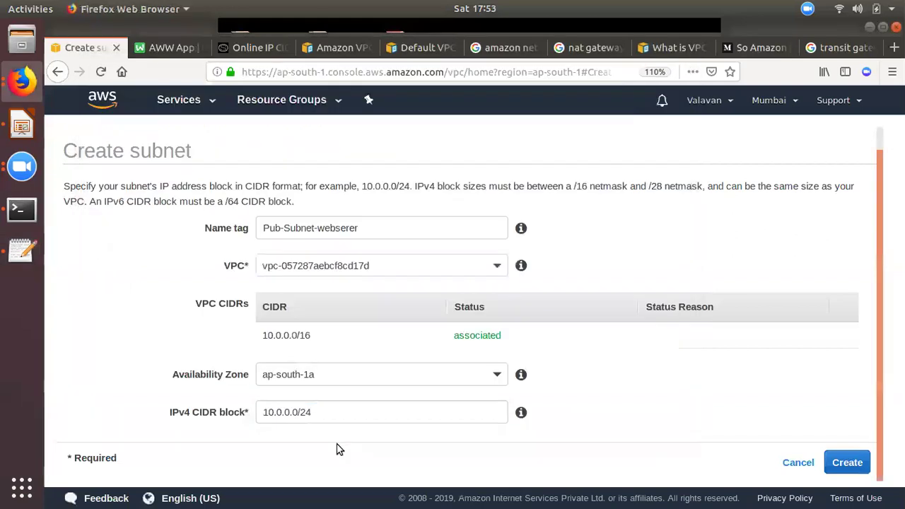
left_click(853, 465)
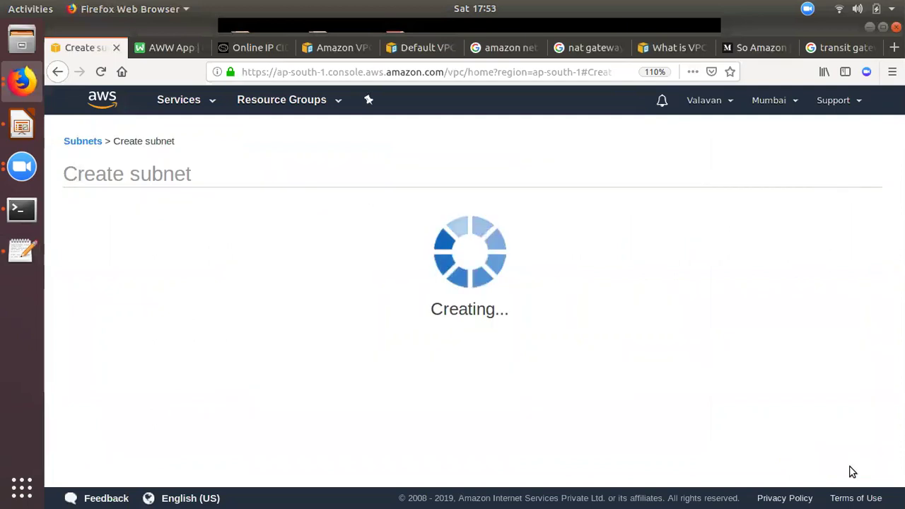
left_click(717, 312)
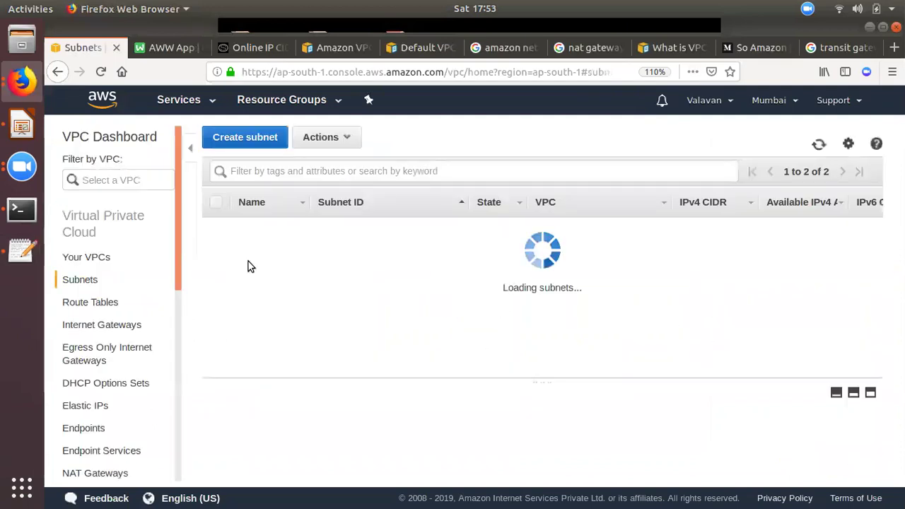
Start a second subnet with the name tag Pri-demovpc in Demo-VPC.
left_click(261, 141)
left_click(279, 253)
type("Pri-demovpc")
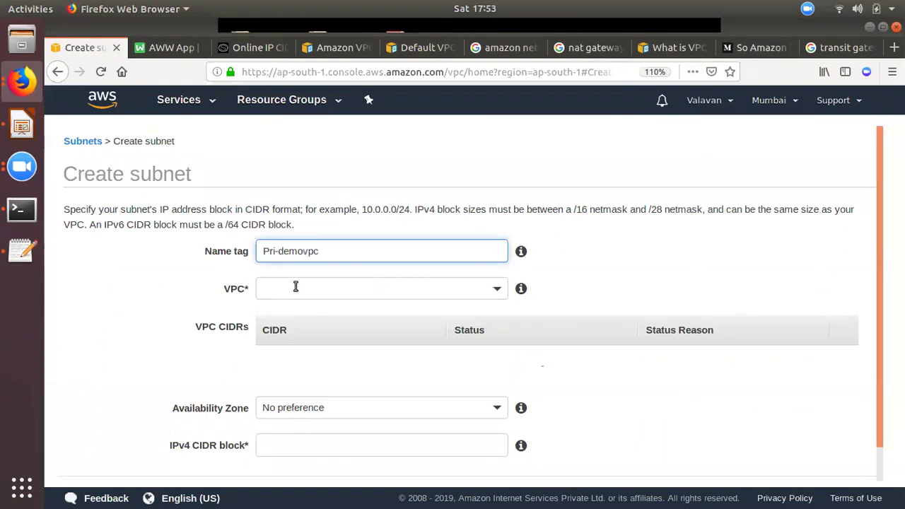
left_click(322, 288)
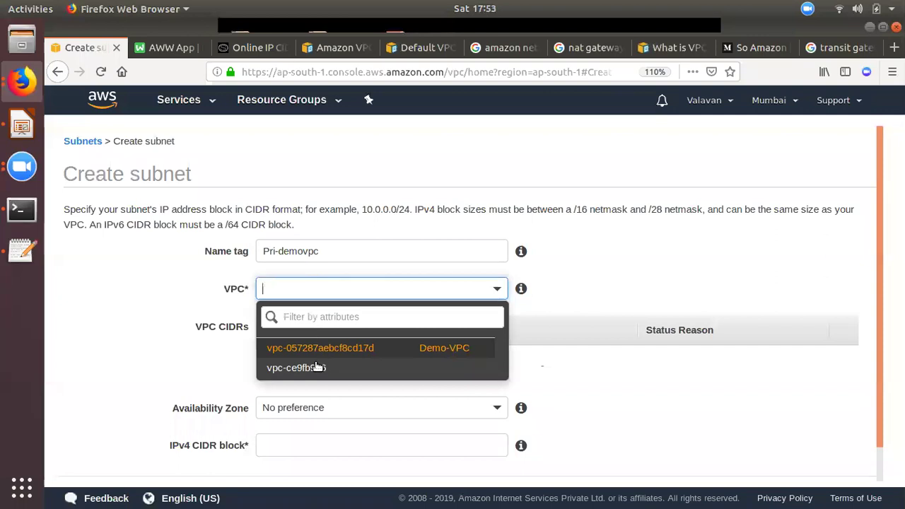
left_click(323, 349)
Set the Pri-demovpc subnet's Availability Zone to ap-south-1b and its IPv4 CIDR block to 10.0.2.0/24.
left_click(293, 403)
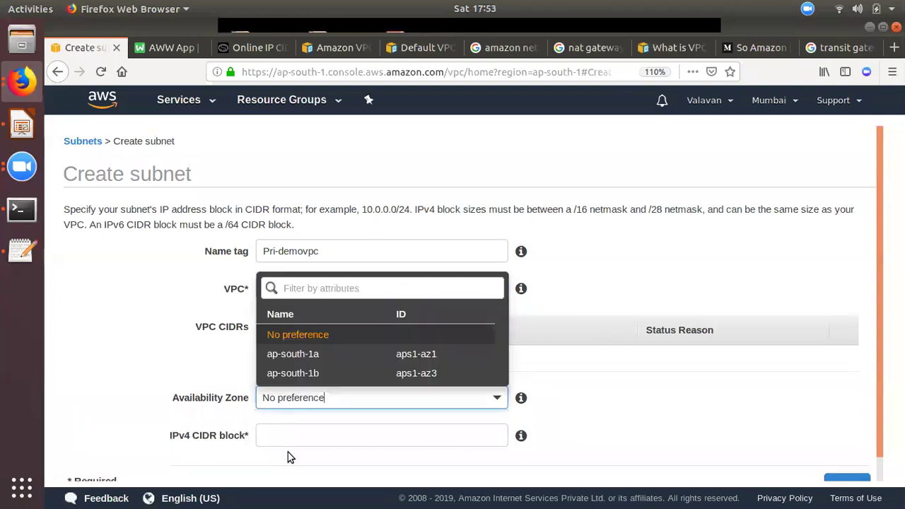
left_click(283, 373)
left_click(283, 436)
type("10")
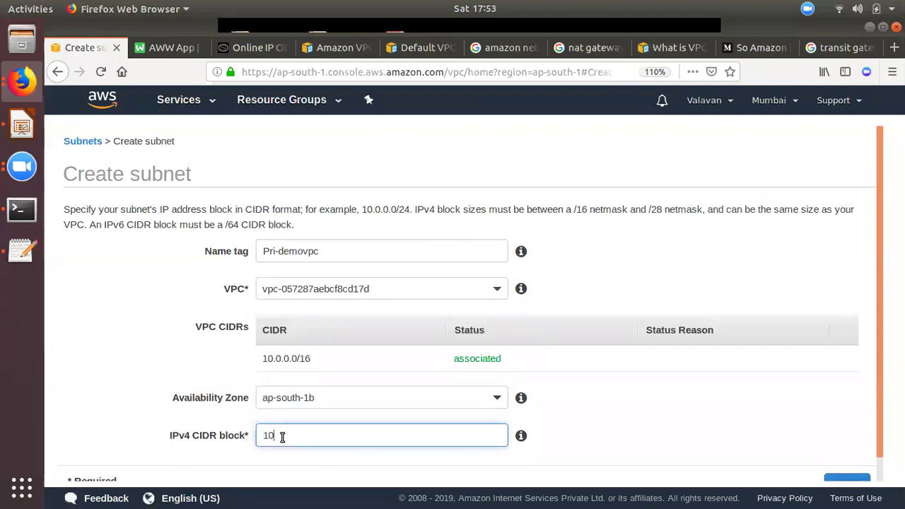
type(".0.2.0/24")
scroll(581, 420, "down", 1)
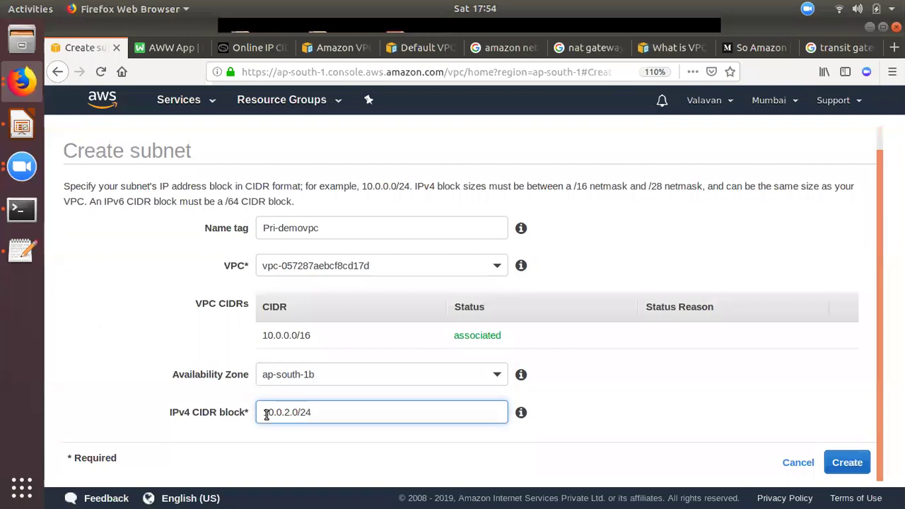
Change the subnet's IPv4 CIDR block to 10.0.81.0/24, create the subnet and close the confirmation page.
left_click(291, 412)
key("BackSpace")
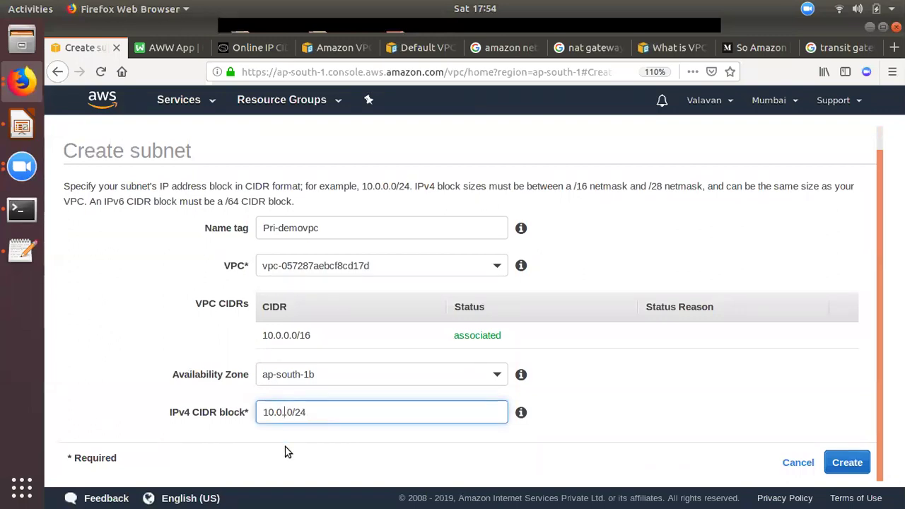
type("81.")
left_click(286, 413)
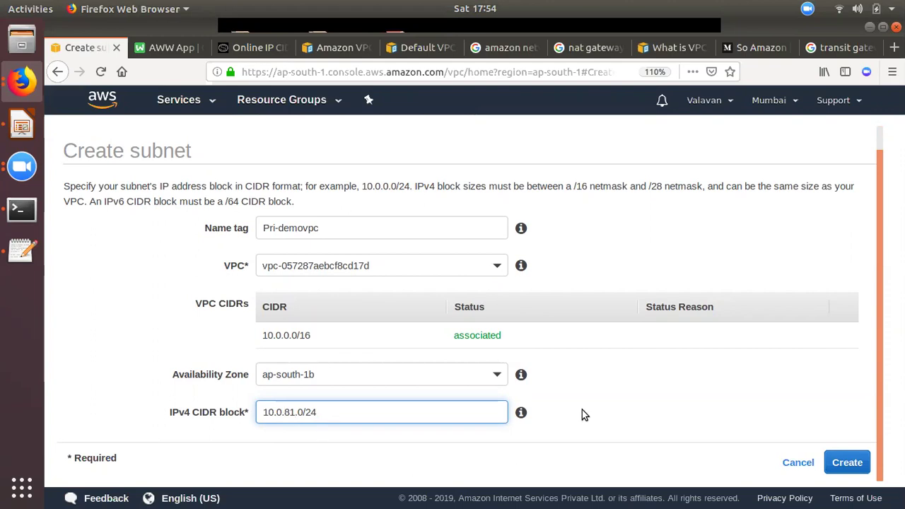
left_click(847, 462)
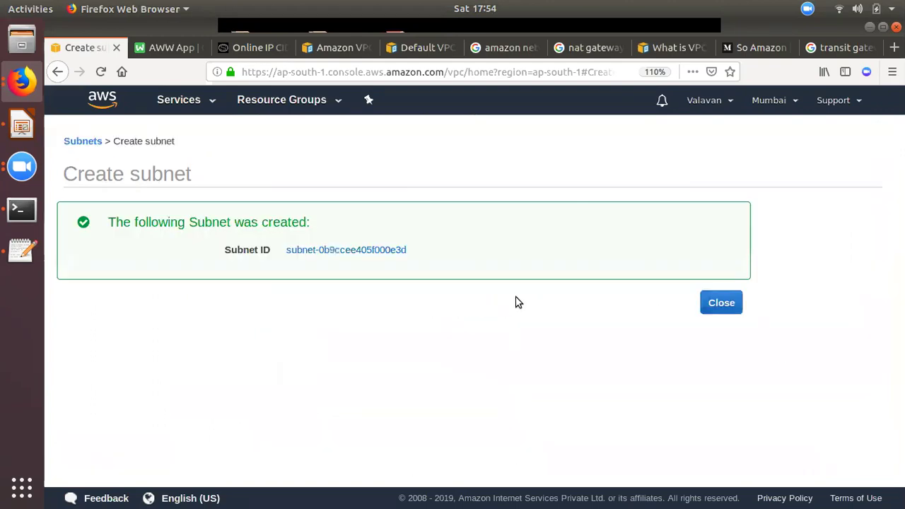
left_click(721, 303)
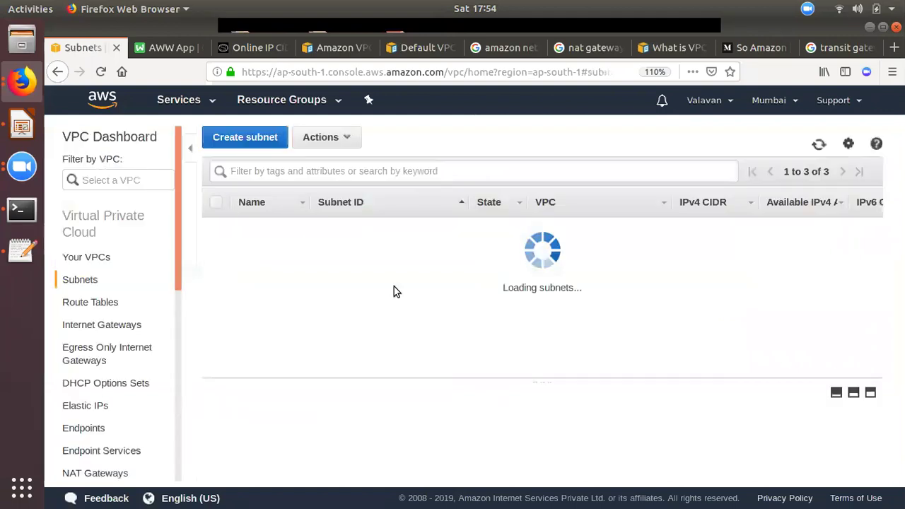
Open the route tables list and examine the VPC and owner columns of each route table.
left_click(101, 303)
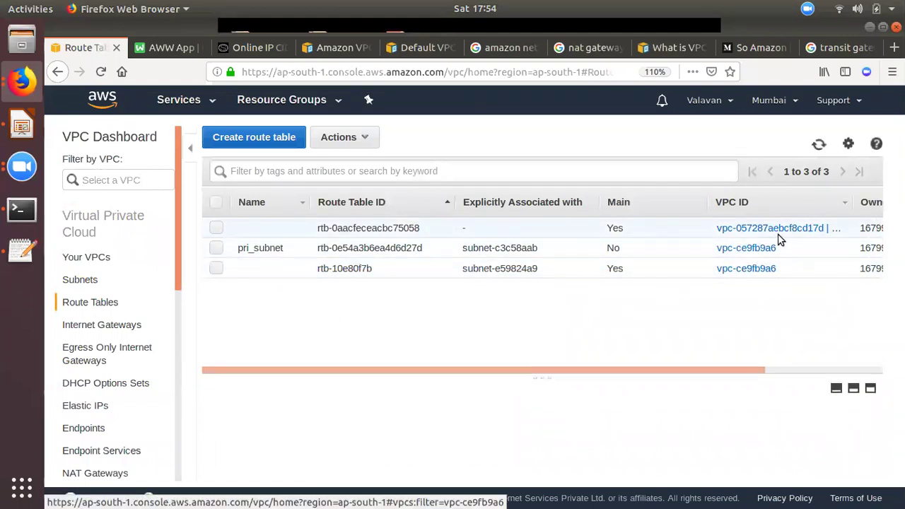
left_click_drag(762, 370, 839, 371)
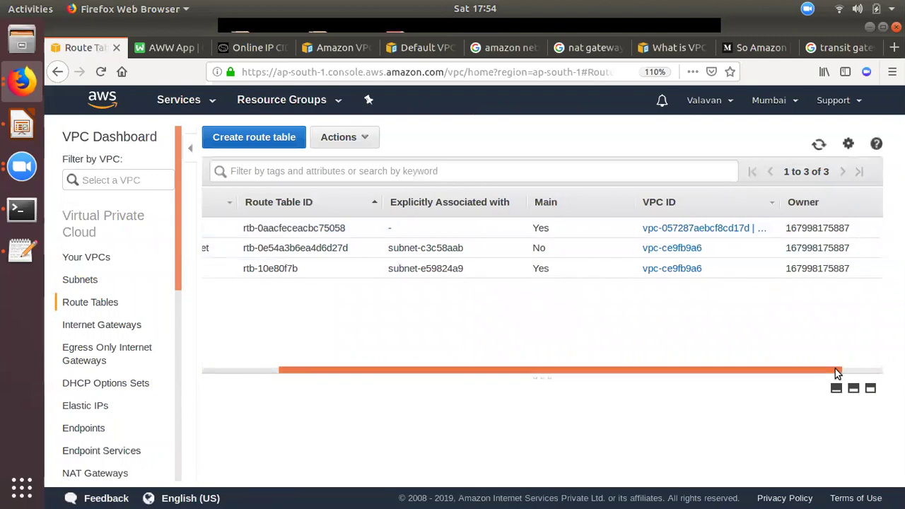
left_click(778, 204)
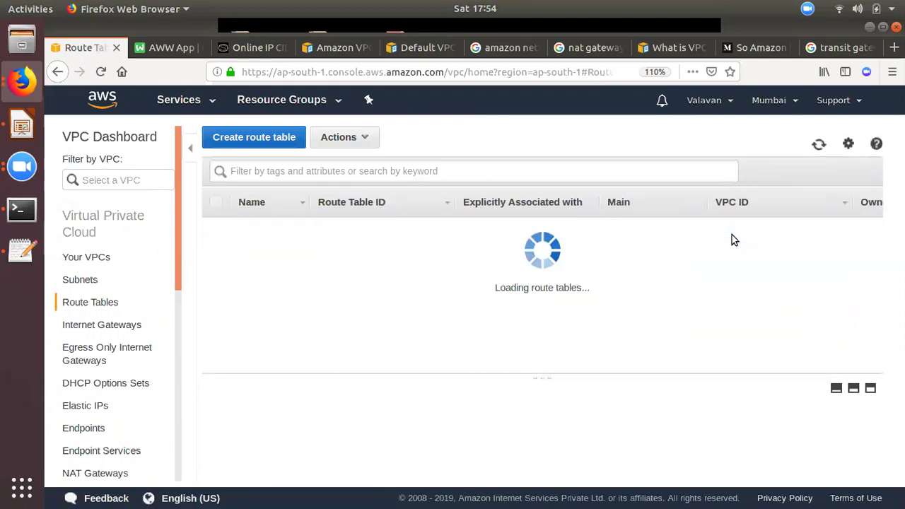
left_click_drag(752, 368, 823, 371)
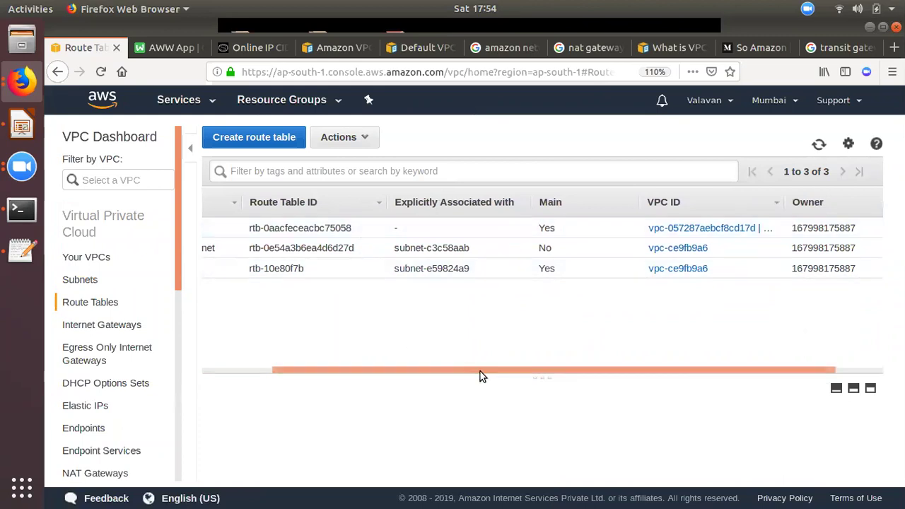
Inspect the unnamed route table without a subnet association and open the VPC list to compare its VPC ID with Demo-VPC.
left_click_drag(481, 371, 683, 399)
left_click_drag(426, 367, 229, 200)
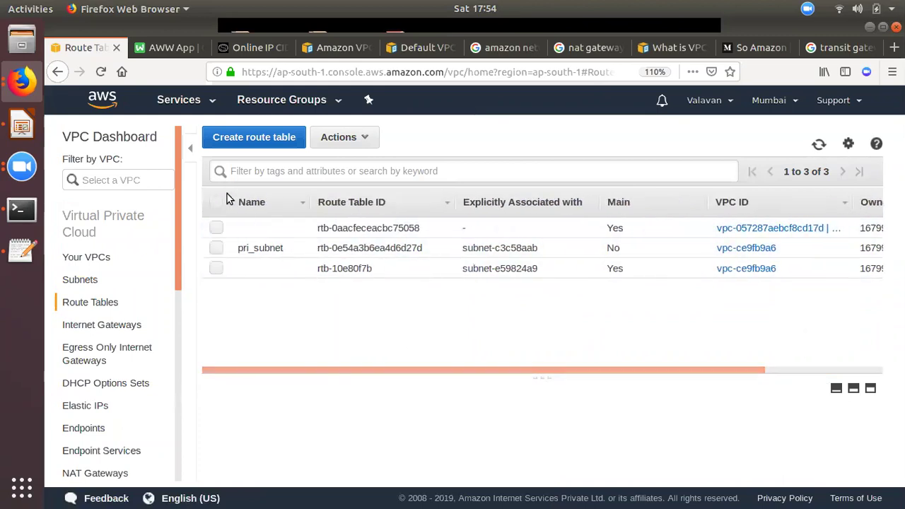
left_click(226, 231)
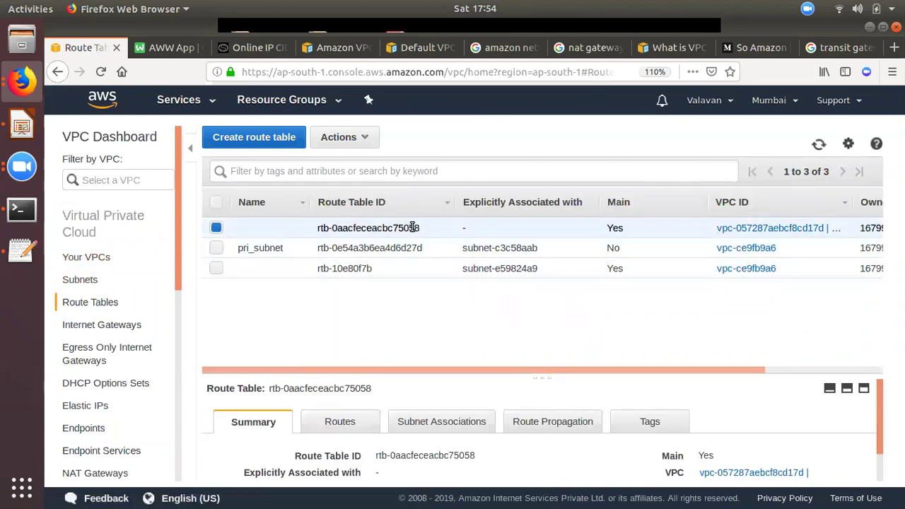
left_click(97, 257)
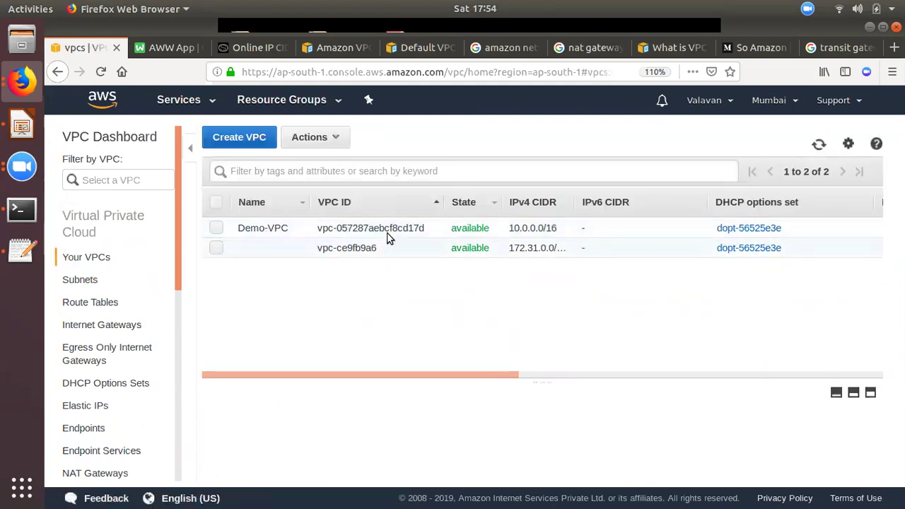
Return to the route tables list and widen the VPC ID column so that full VPC names fit.
left_click(90, 306)
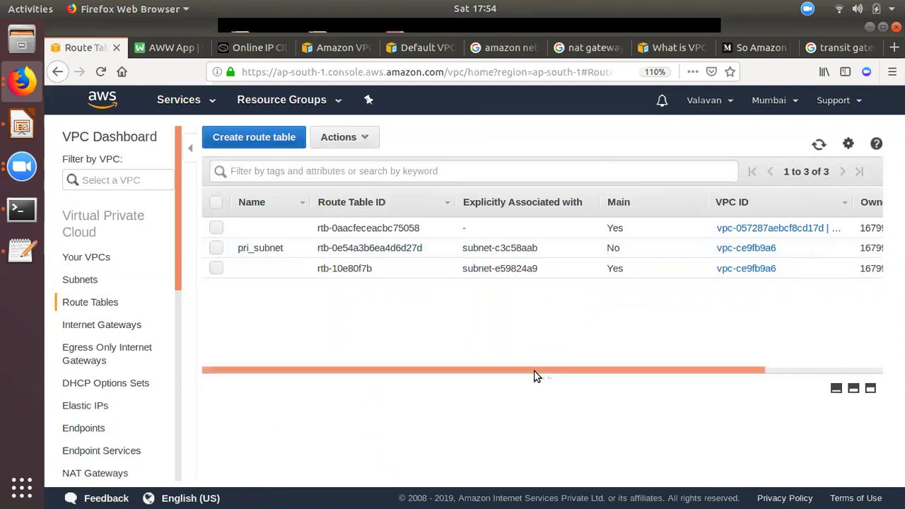
left_click_drag(535, 371, 568, 370)
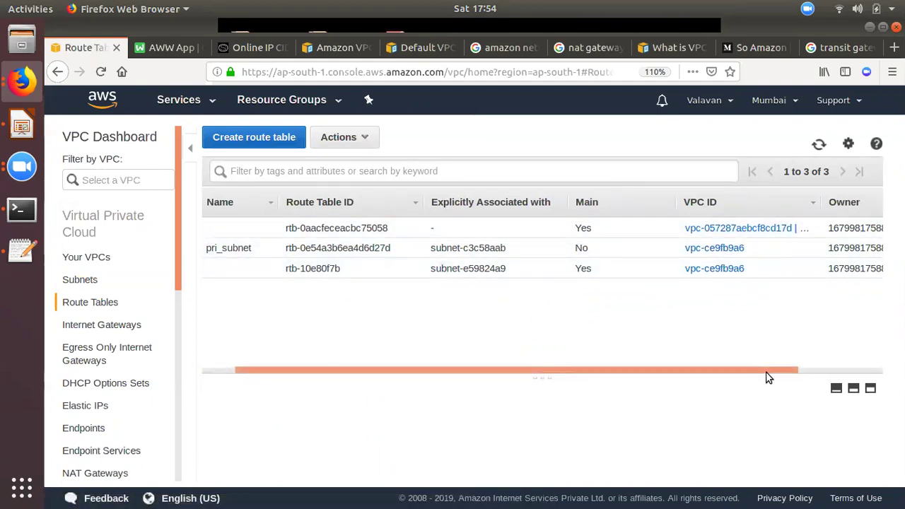
left_click_drag(783, 366, 821, 376)
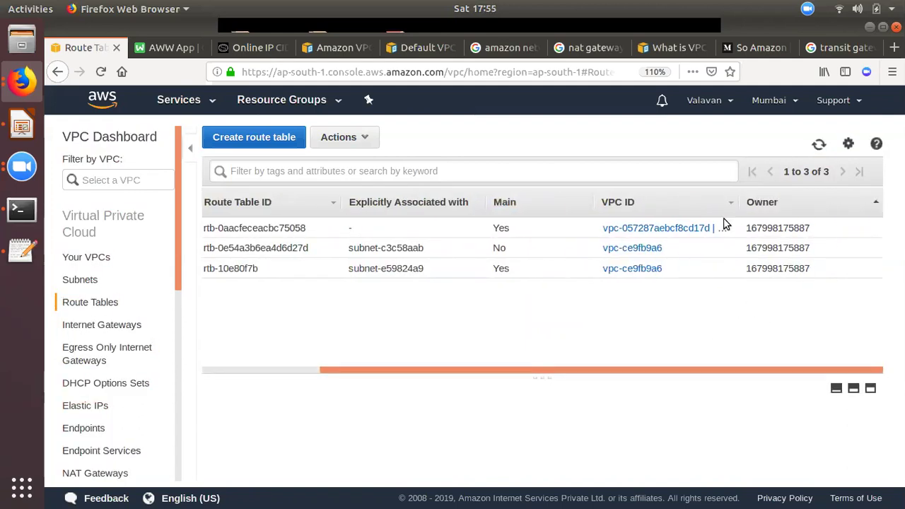
left_click_drag(739, 202, 821, 202)
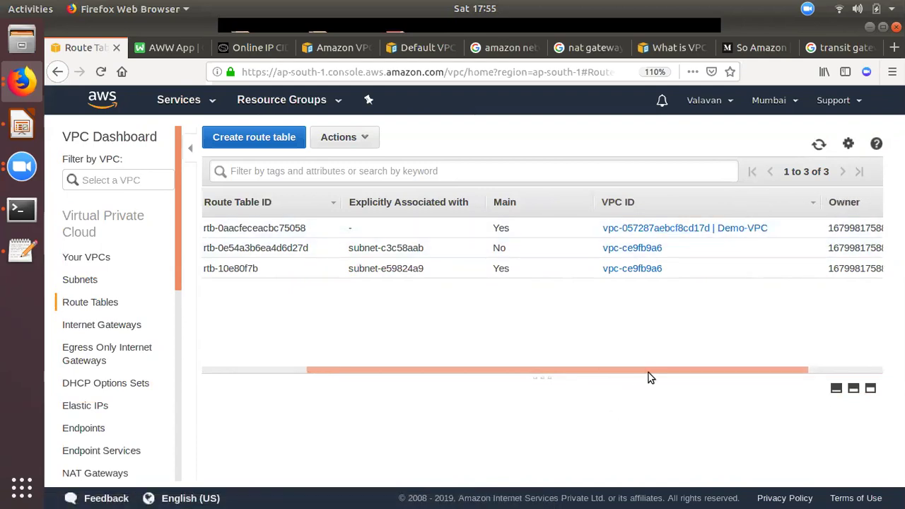
Name Demo-VPC's main route table Pub-RT.
left_click_drag(581, 369, 476, 369)
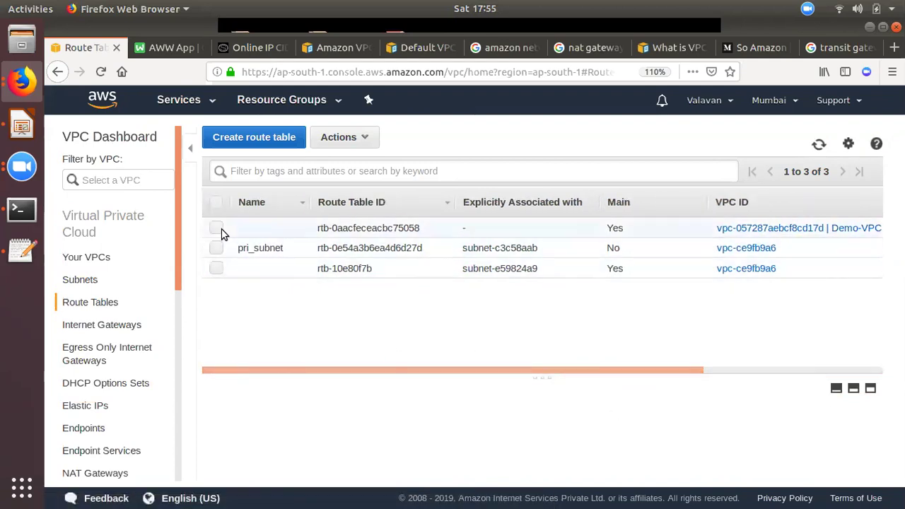
left_click(219, 229)
left_click(298, 229)
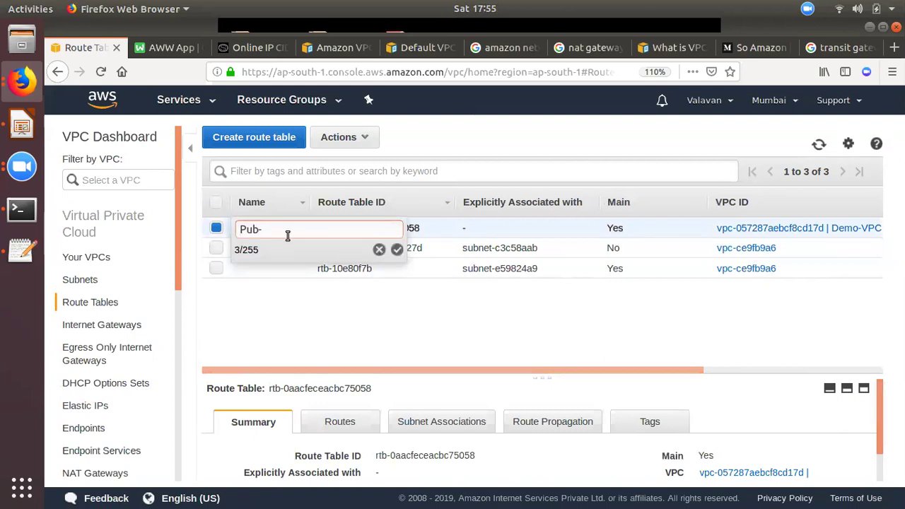
left_click(397, 250)
Create a route table with the name tag Pri-RT in Demo-VPC and close the confirmation page.
left_click(274, 144)
left_click(332, 237)
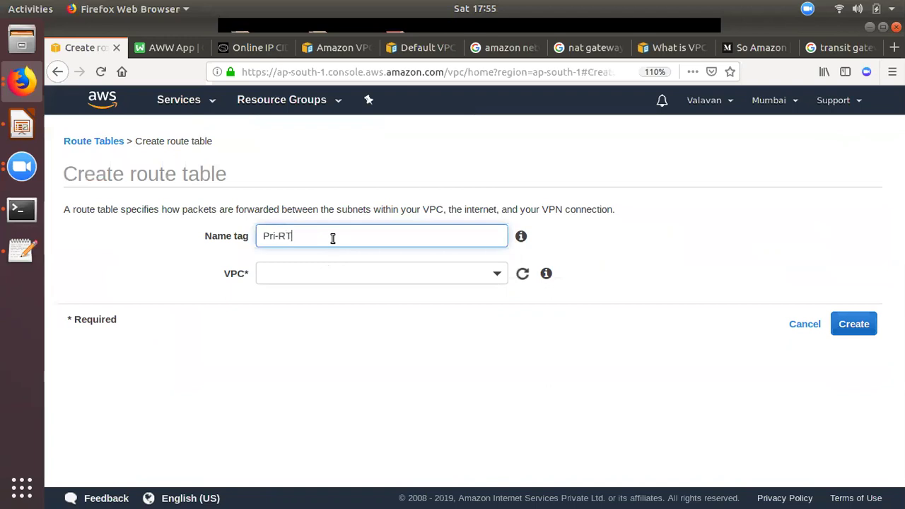
left_click(346, 273)
left_click(366, 332)
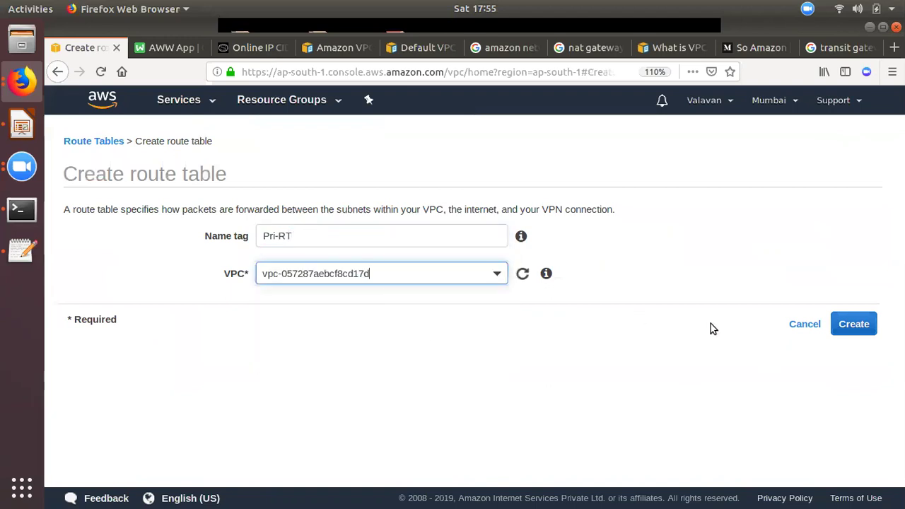
left_click(862, 327)
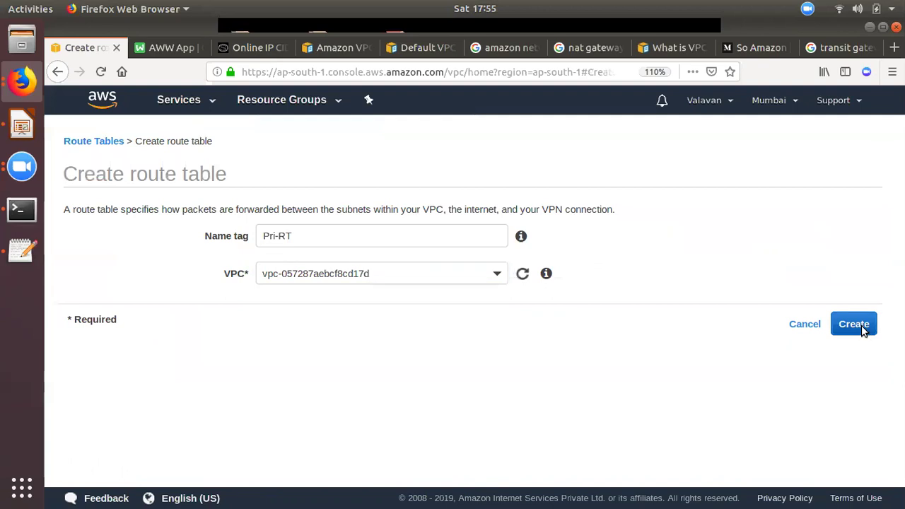
left_click(722, 307)
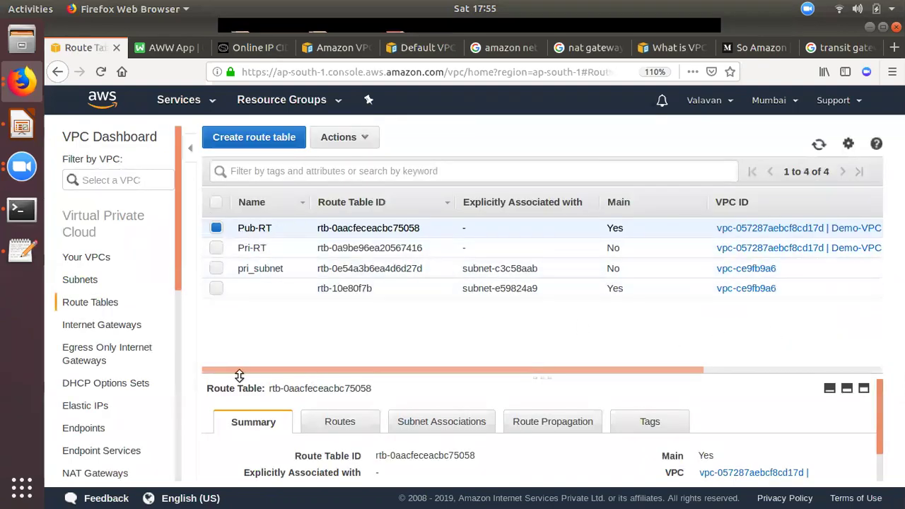
Enlarge the details area and associate the 10.0.0.0/24 public subnet with the Pub-RT route table.
left_click_drag(345, 375, 309, 291)
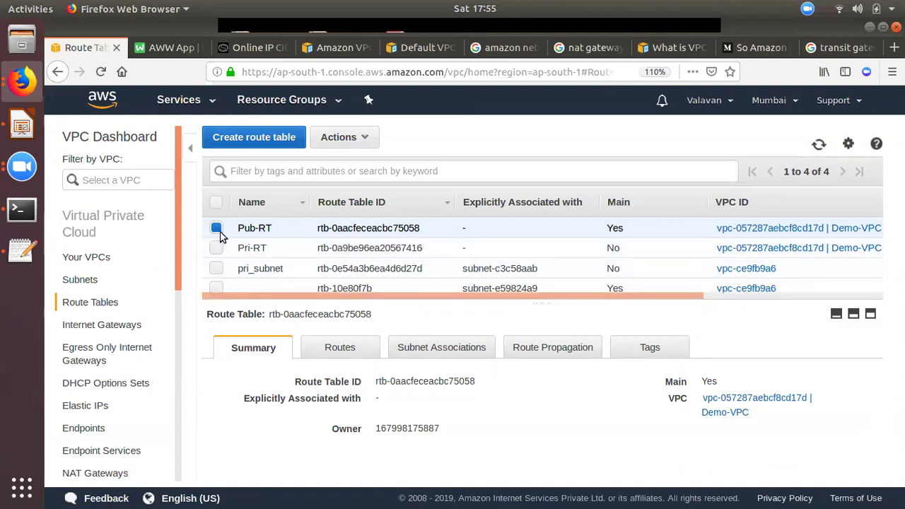
left_click(429, 349)
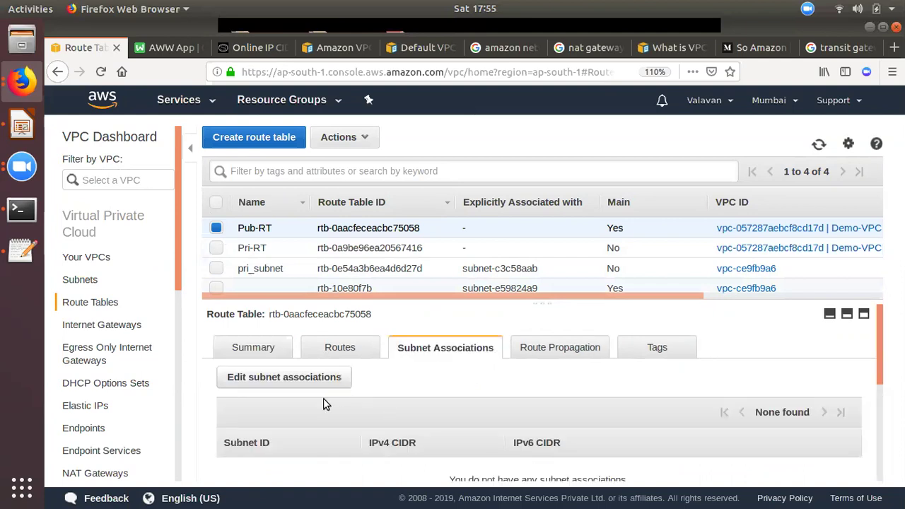
scroll(312, 386, "down", 1)
scroll(305, 361, "down", 1)
scroll(354, 375, "up", 2)
left_click(316, 375)
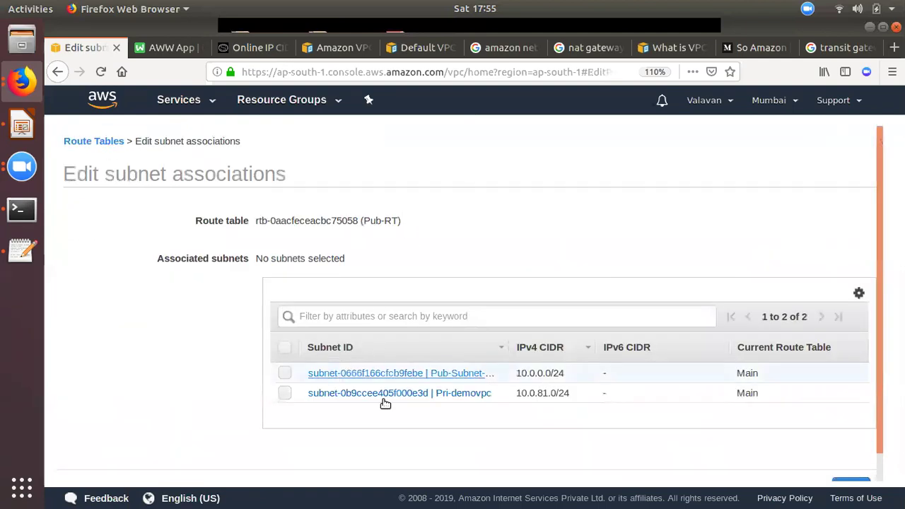
left_click(284, 373)
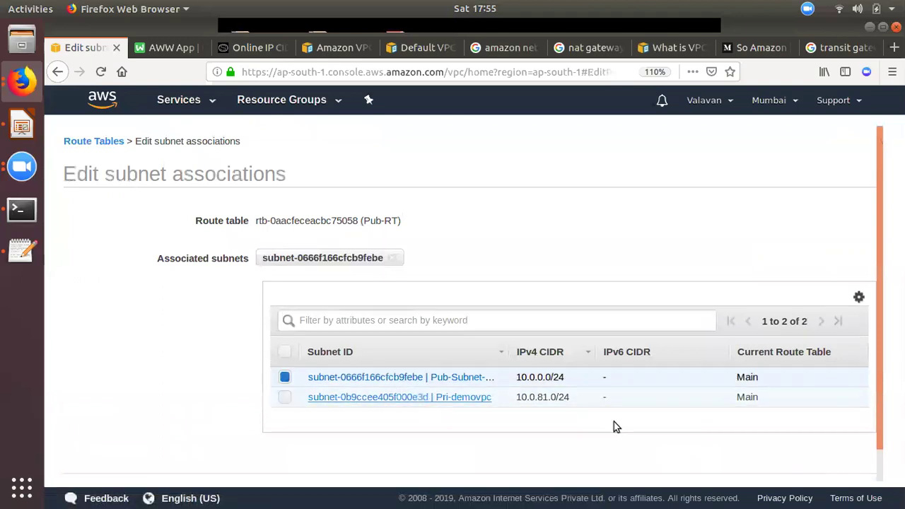
scroll(815, 458, "down", 1)
left_click(851, 465)
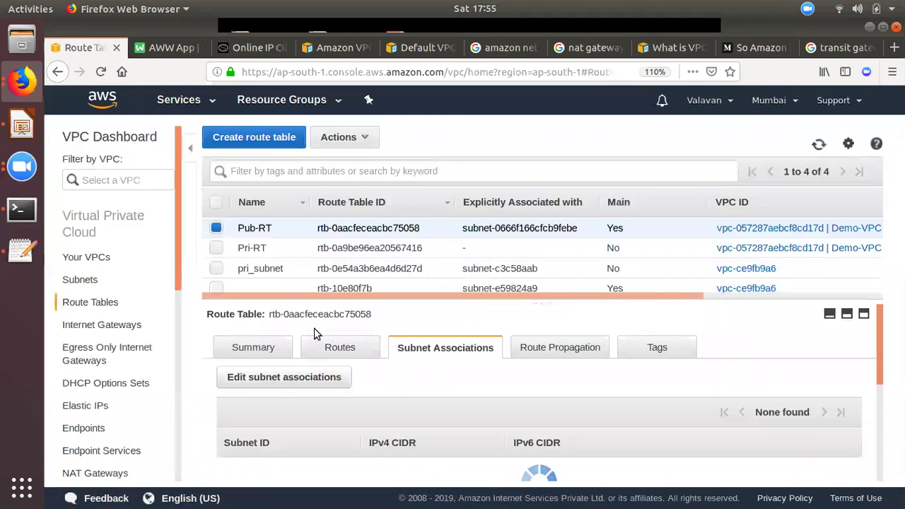
Associate the Pri-demovpc subnet with the Pri-RT route table and save the association.
left_click(217, 247)
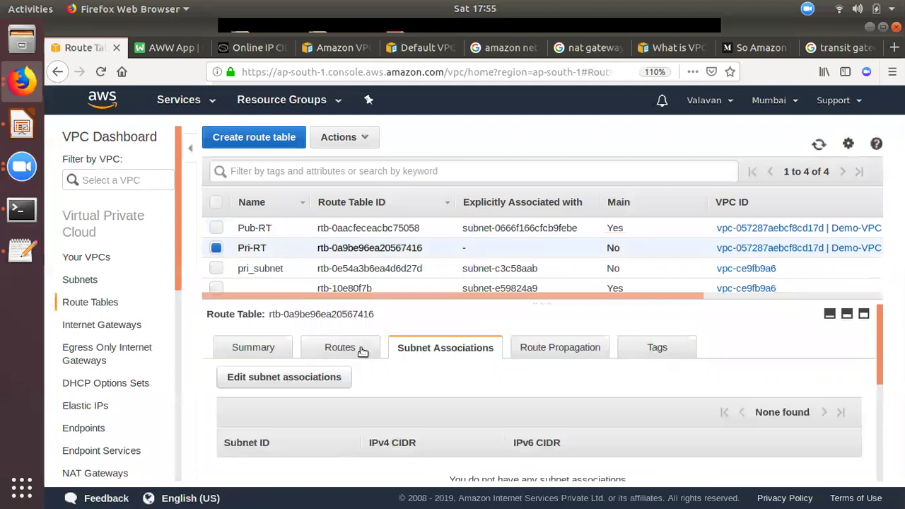
left_click(317, 376)
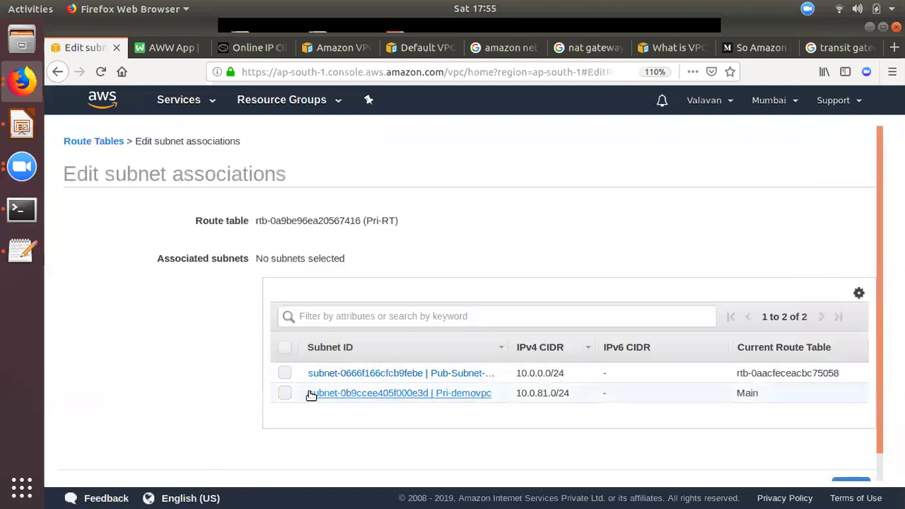
left_click(285, 394)
scroll(849, 435, "down", 1)
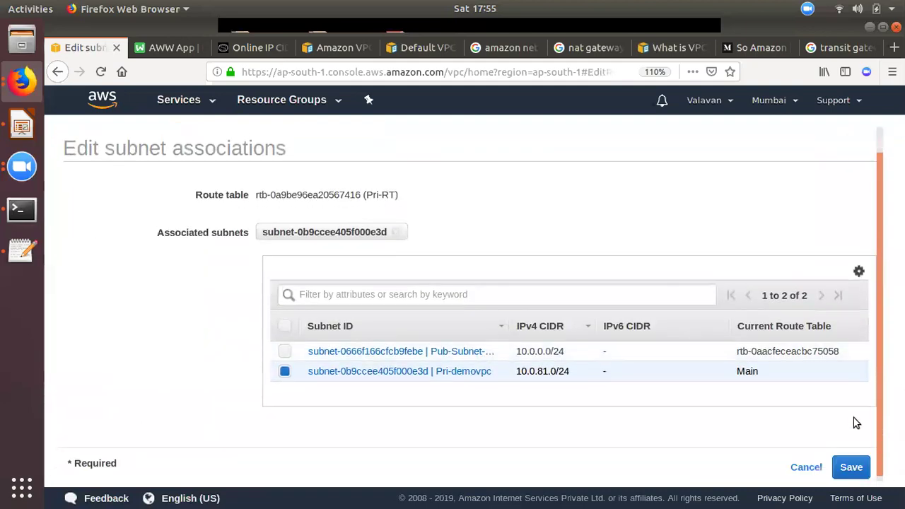
left_click(851, 462)
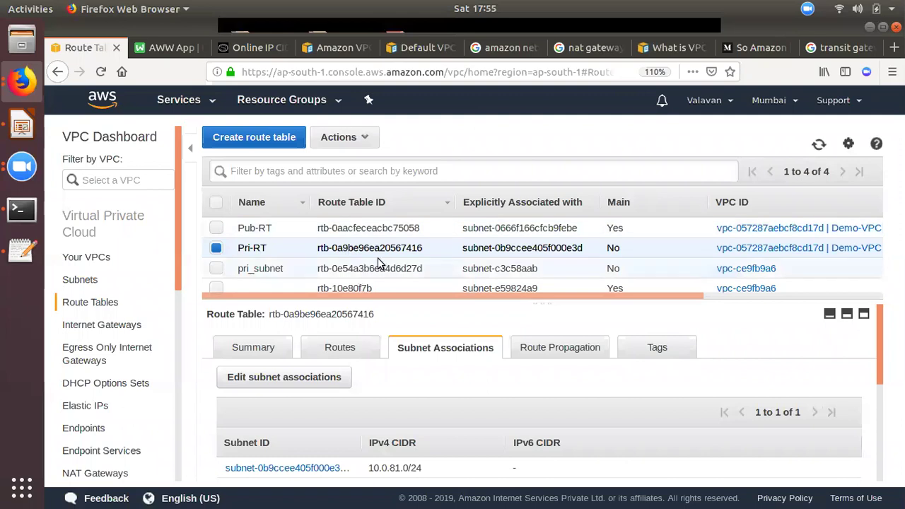
Examine the subnet associations and routes of the default VPC's main route table, including its internet gateway target.
left_click(220, 291)
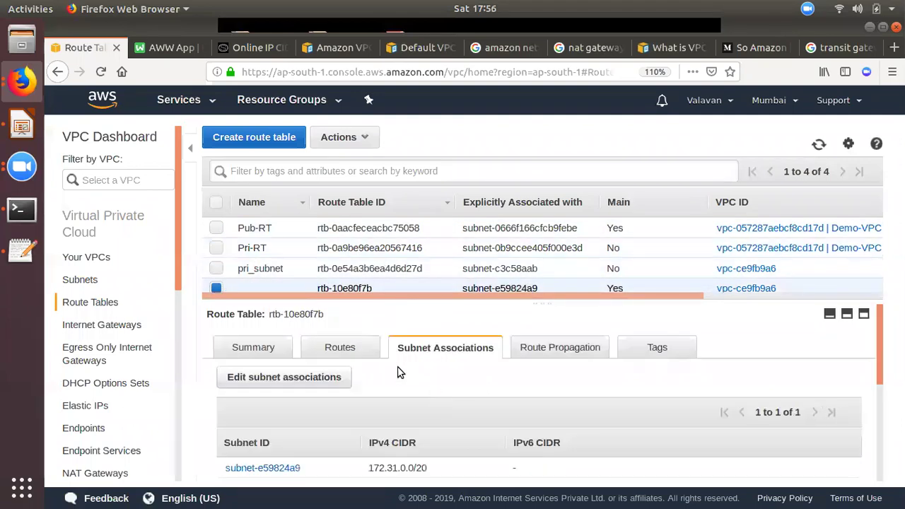
scroll(288, 396, "down", 5)
scroll(532, 386, "up", 3)
scroll(501, 396, "up", 5)
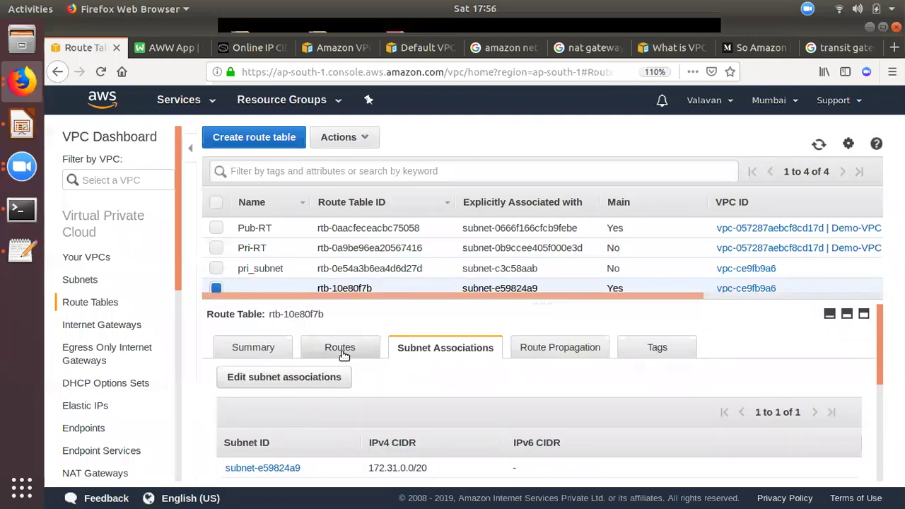
left_click(340, 344)
scroll(329, 428, "down", 1)
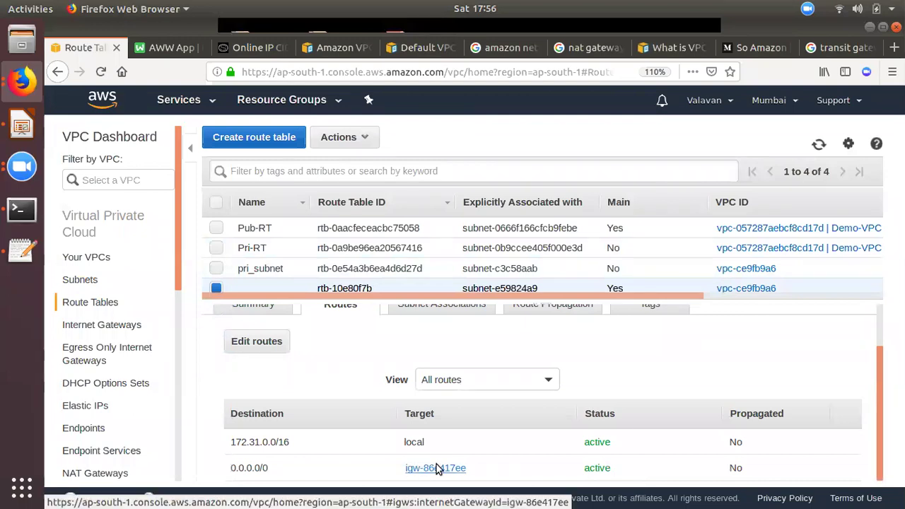
Create an internet gateway with the name tag Demo-vpc-IGW and close the confirmation page.
left_click(81, 329)
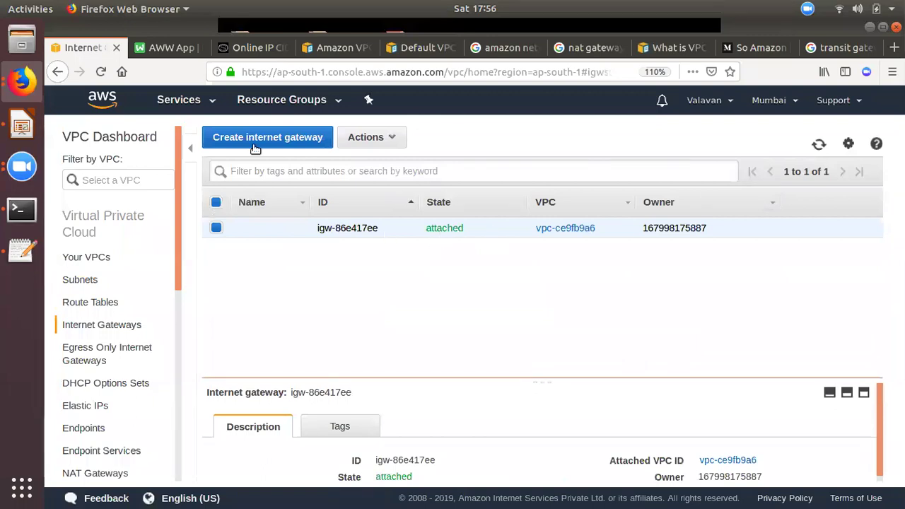
left_click(262, 142)
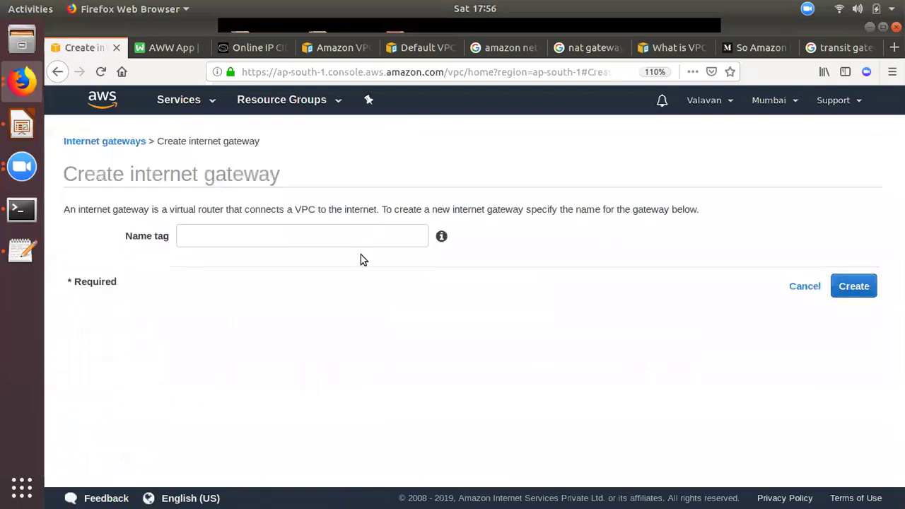
left_click(306, 237)
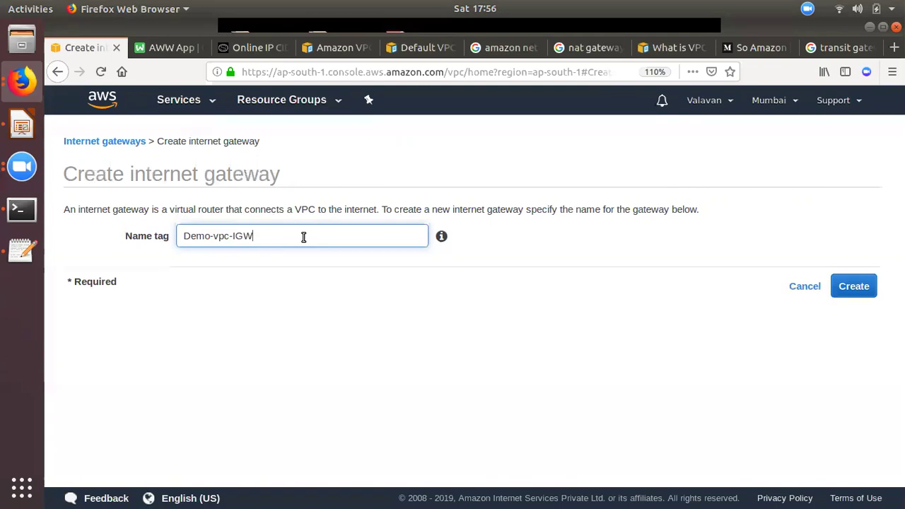
left_click(860, 288)
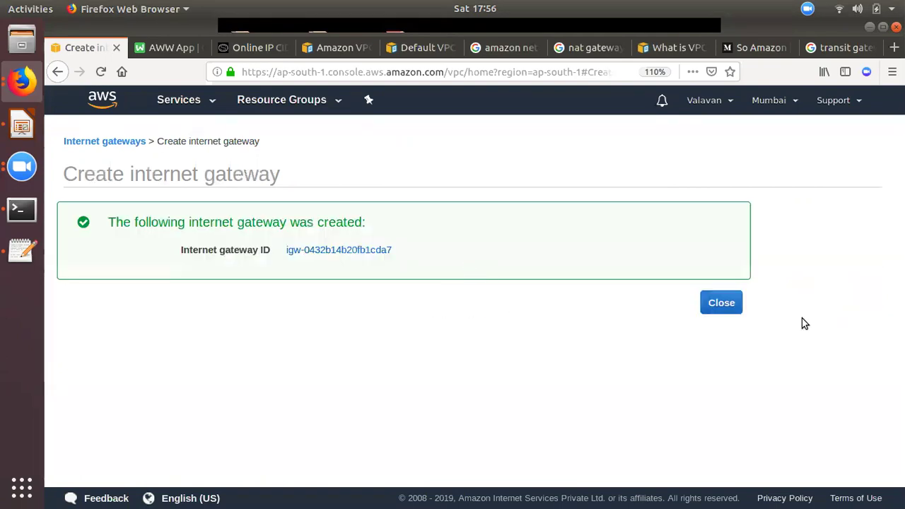
left_click(722, 303)
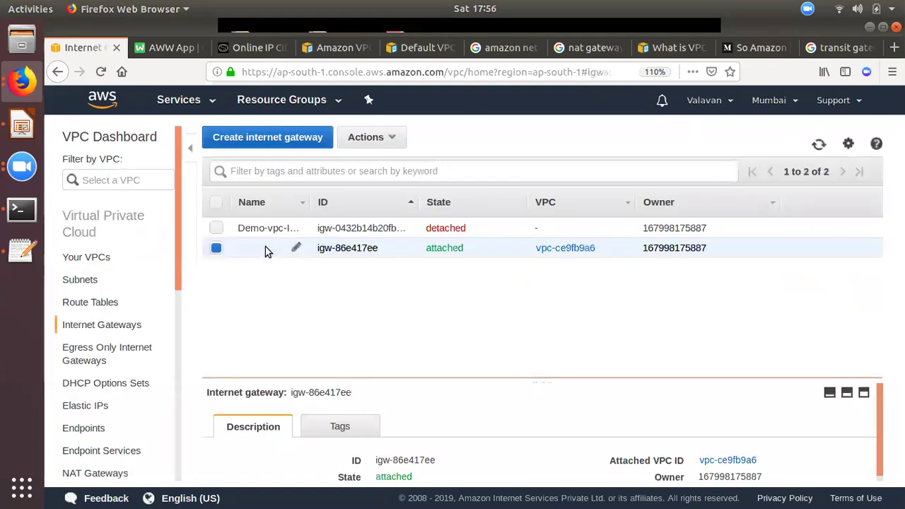
Start attaching the Demo-vpc-IGW internet gateway to a VPC and choose Demo-VPC as the target.
left_click(215, 248)
left_click(216, 228)
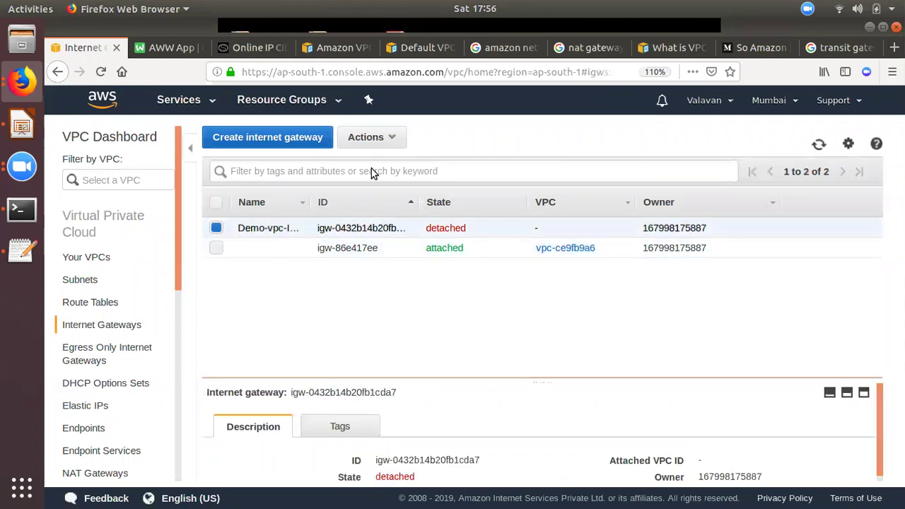
left_click(395, 137)
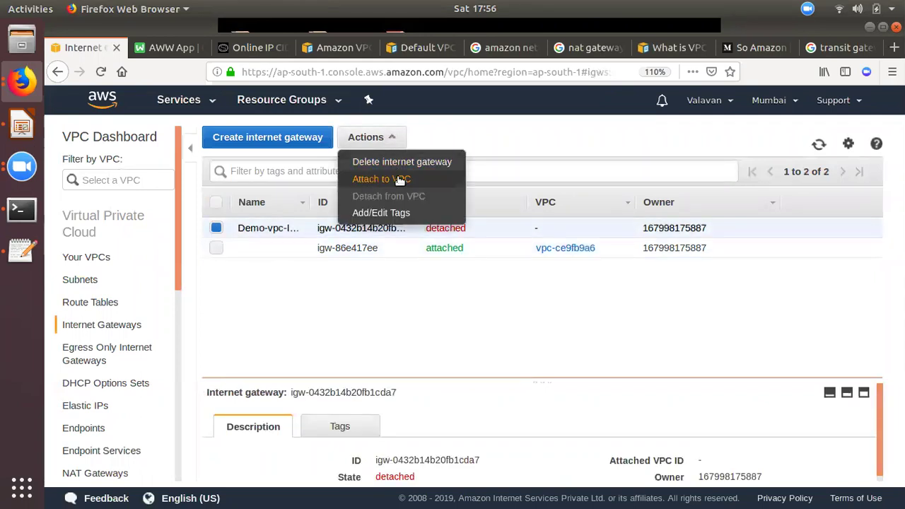
left_click(400, 180)
left_click(501, 236)
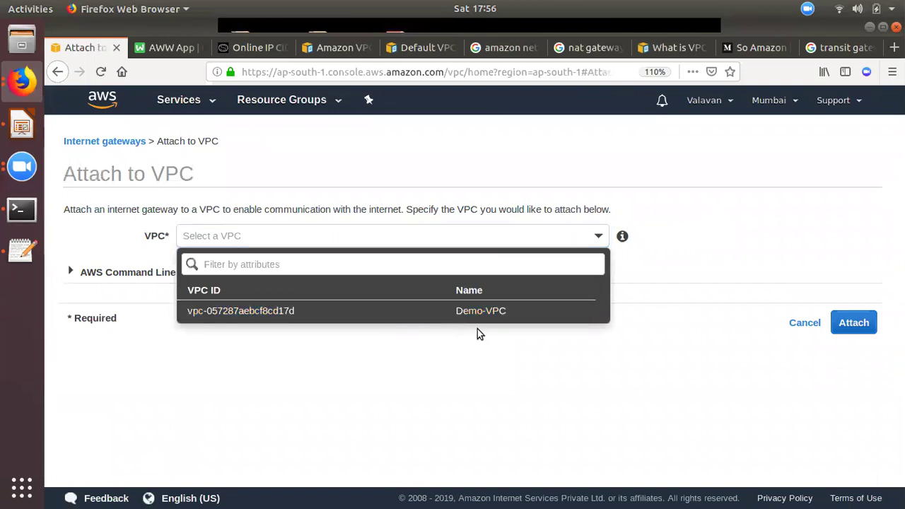
left_click(488, 313)
Review the equivalent AWS CLI command for Linux/Unix/OS X, collapse it and attach the internet gateway to Demo-VPC.
left_click(168, 273)
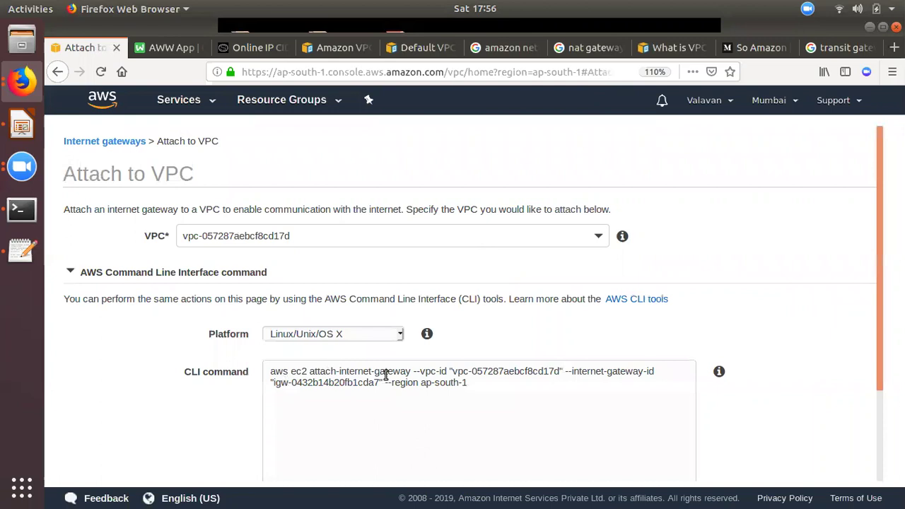
left_click(492, 402)
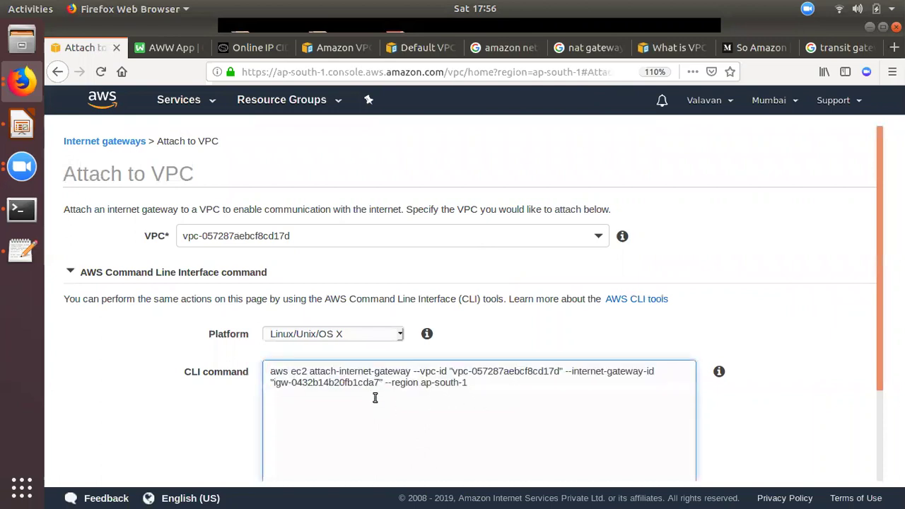
left_click_drag(480, 393, 180, 350)
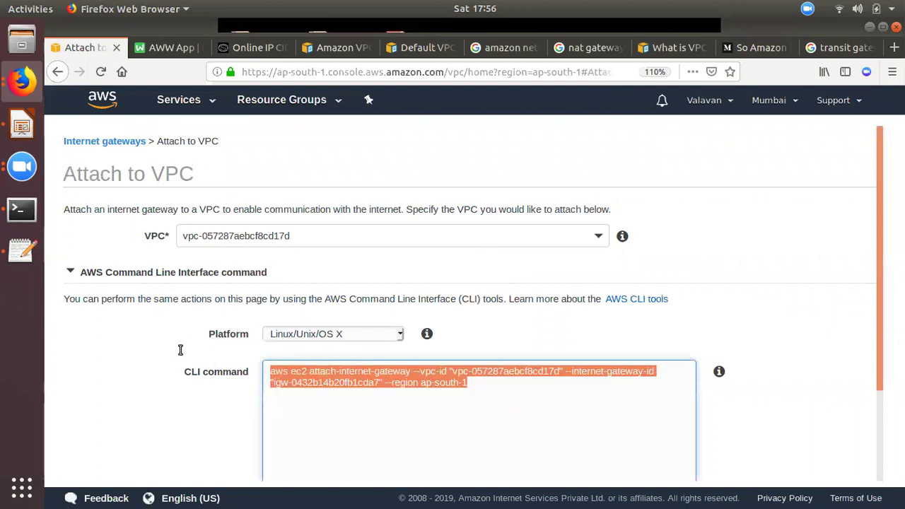
left_click(375, 402)
triple_click(414, 377)
scroll(880, 258, "down", 1)
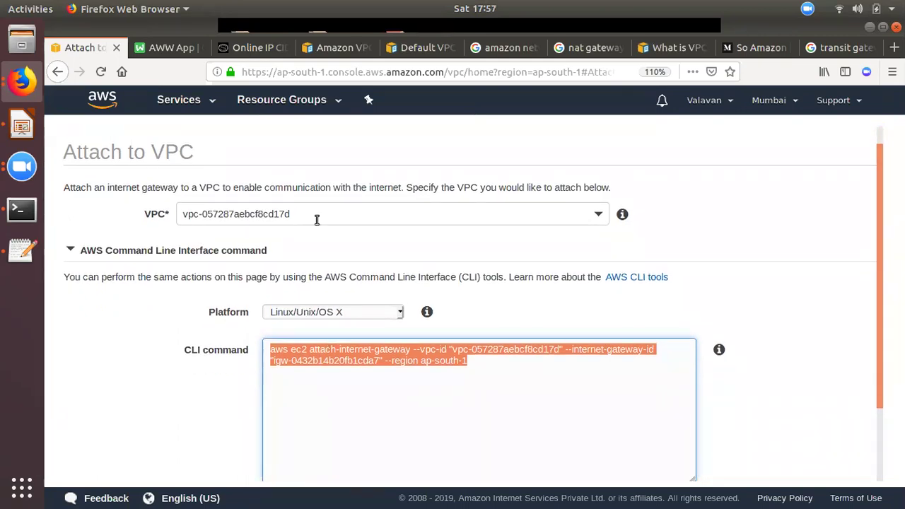
left_click(245, 253)
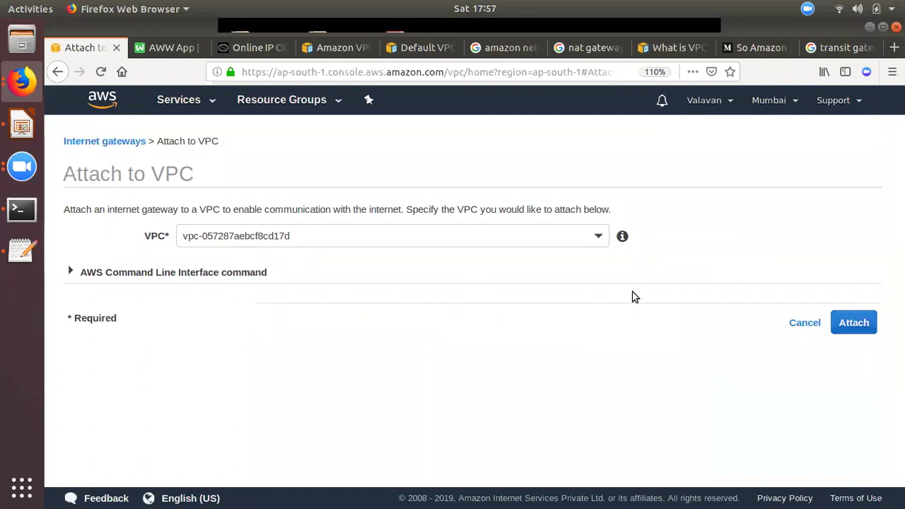
left_click(849, 326)
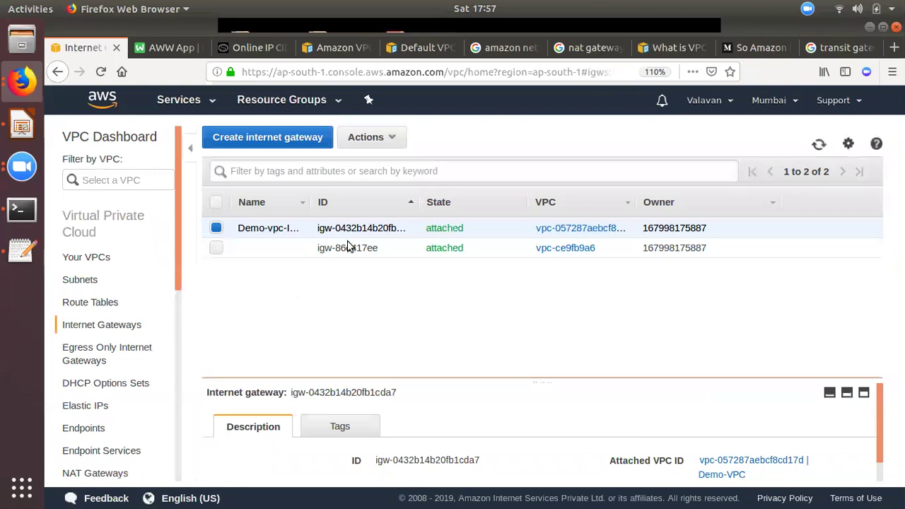
Select the Pub-RT route table and open its routes for editing.
left_click(91, 303)
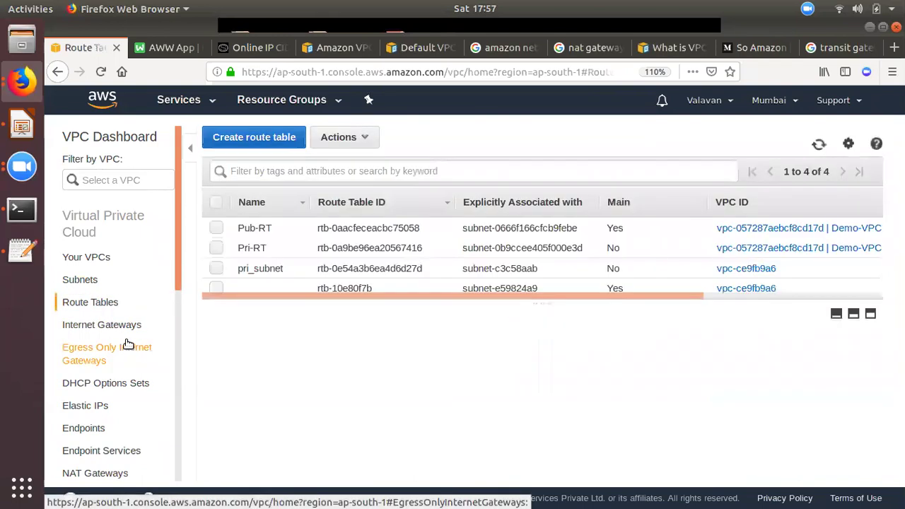
left_click(216, 228)
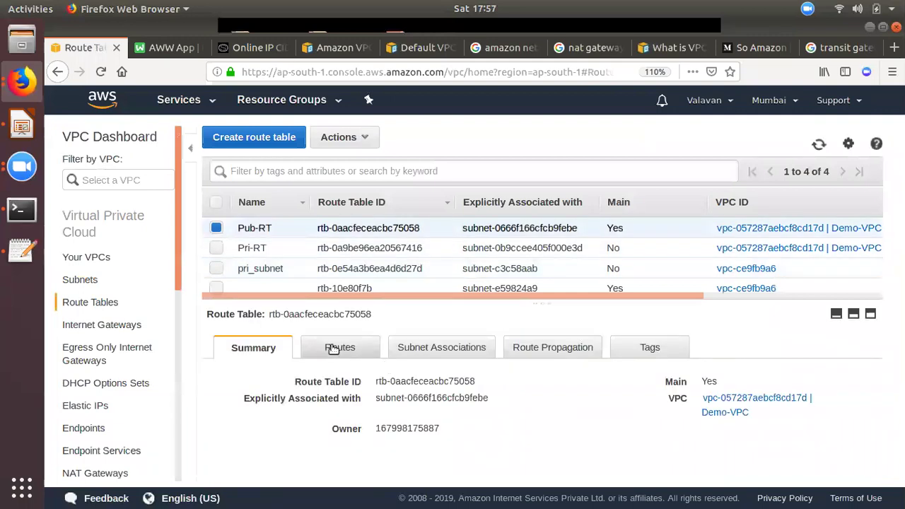
left_click(337, 347)
left_click(257, 385)
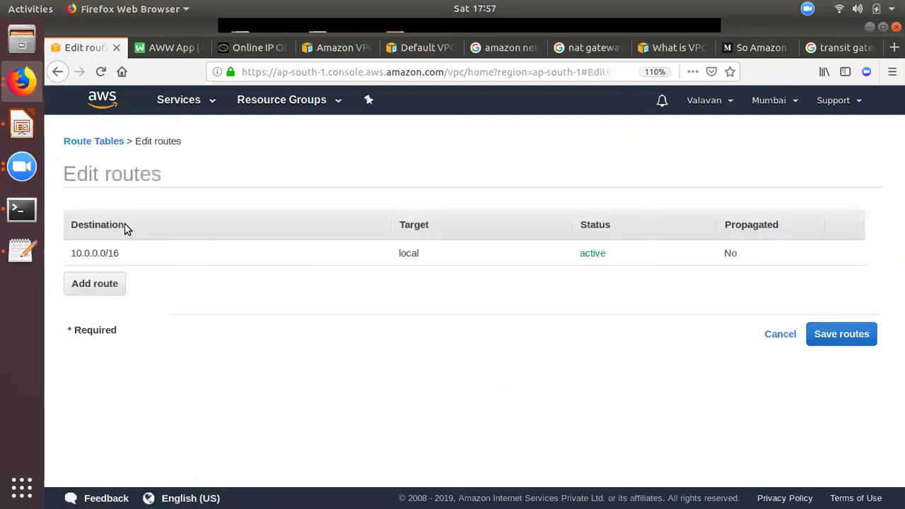
left_click(778, 334)
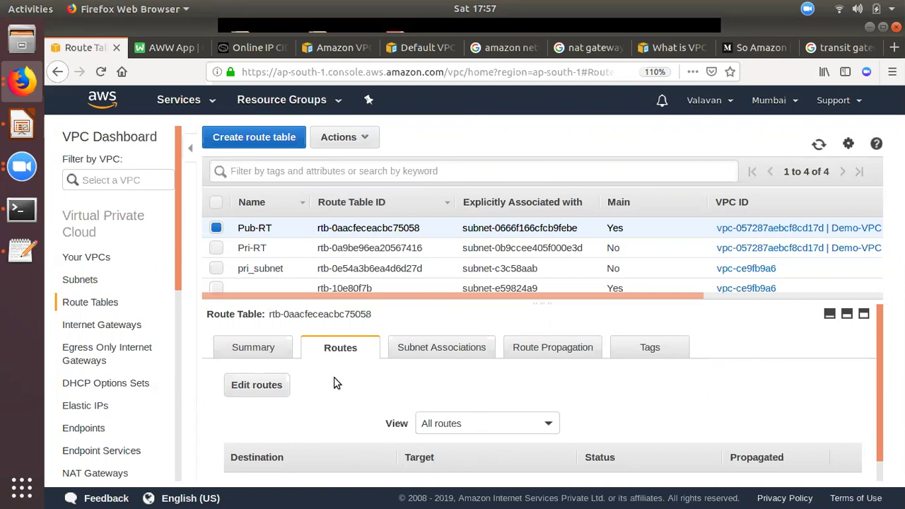
left_click(251, 383)
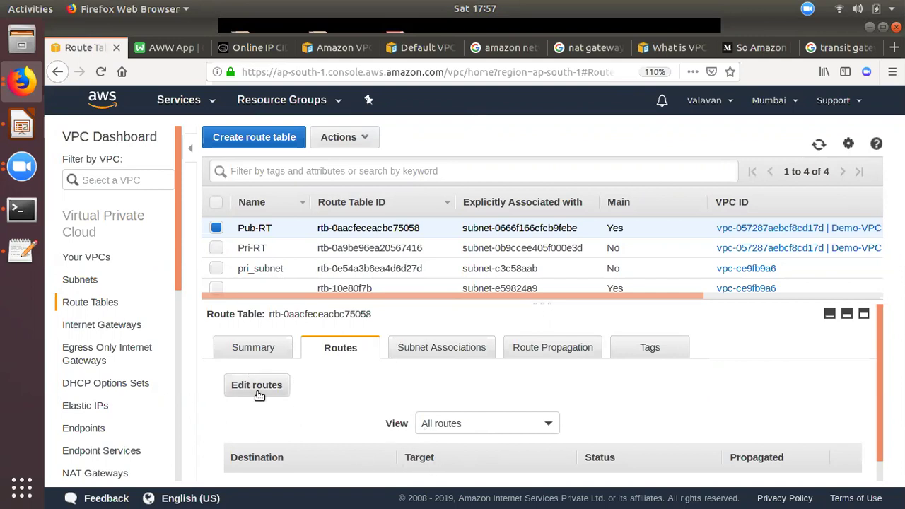
Add a route with destination 0.0.0.0/0 targeting the Demo-vpc-IGW internet gateway, save the routes and close the confirmation page.
left_click(96, 293)
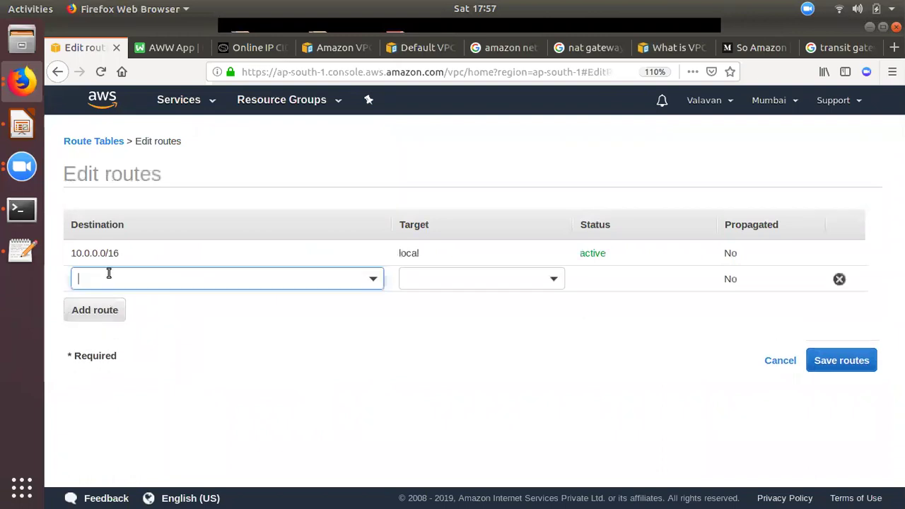
left_click(109, 274)
type("0.0.0.0/0")
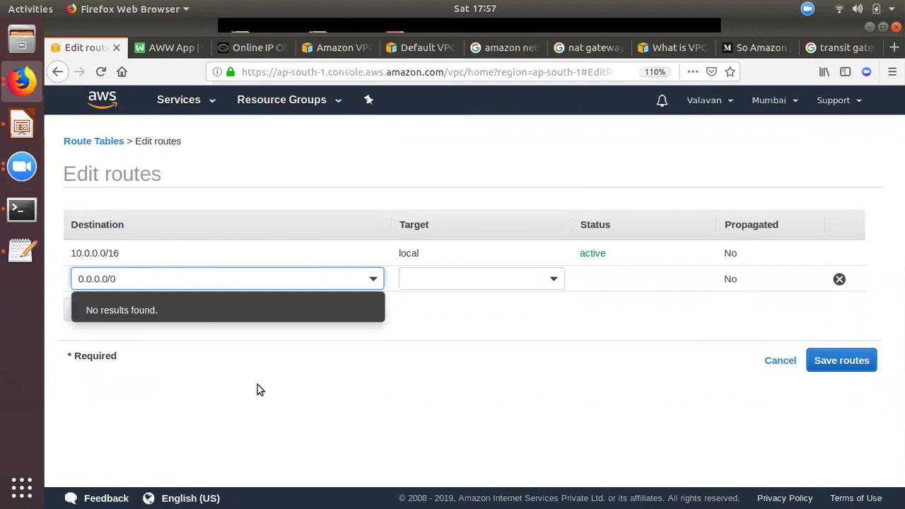
left_click(461, 278)
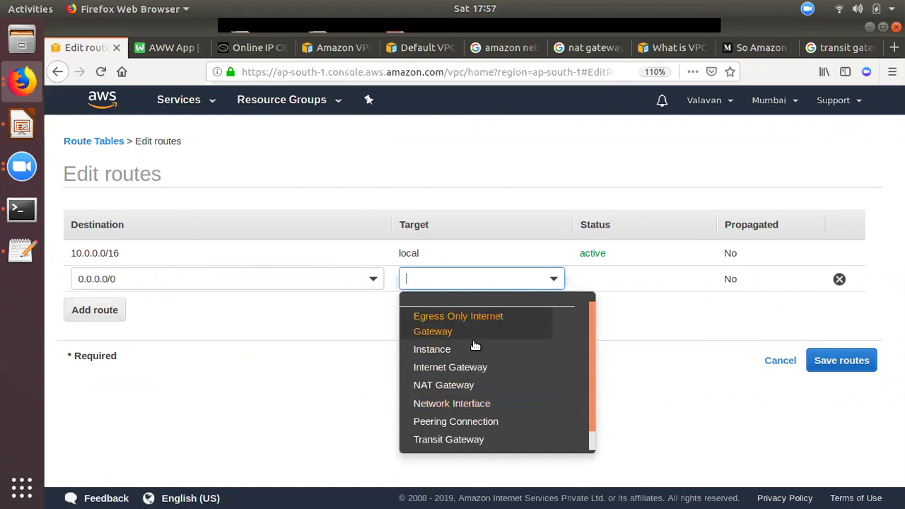
left_click(442, 369)
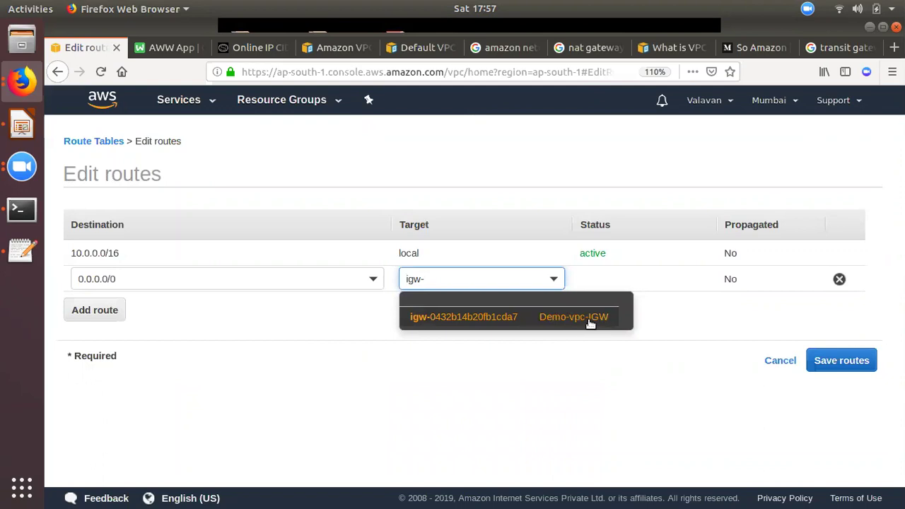
left_click(439, 318)
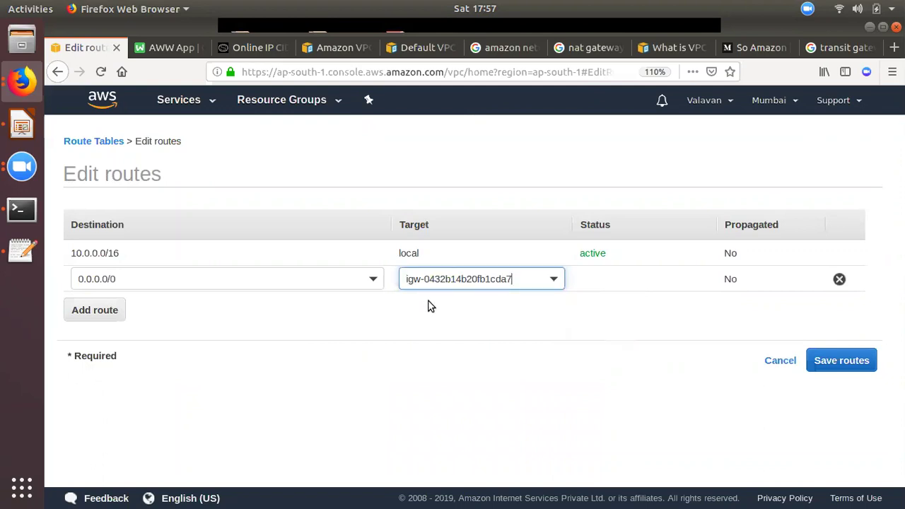
left_click(857, 364)
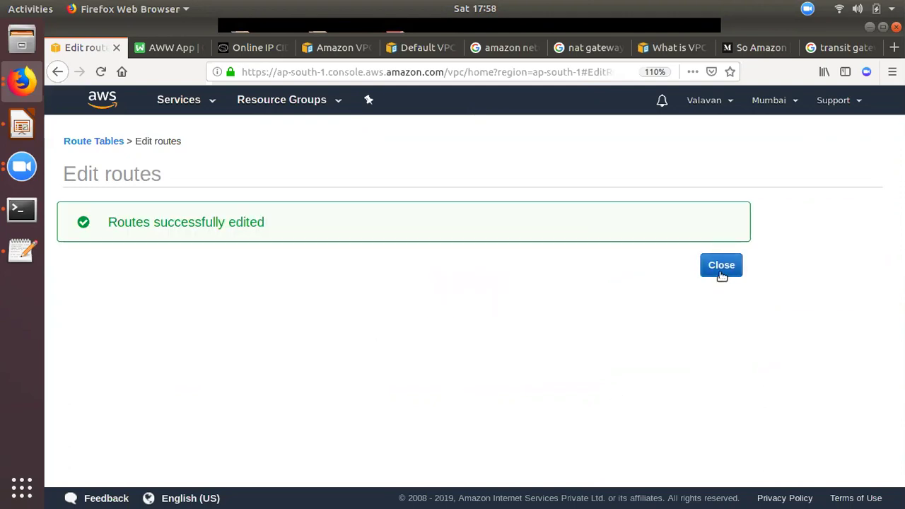
left_click(722, 266)
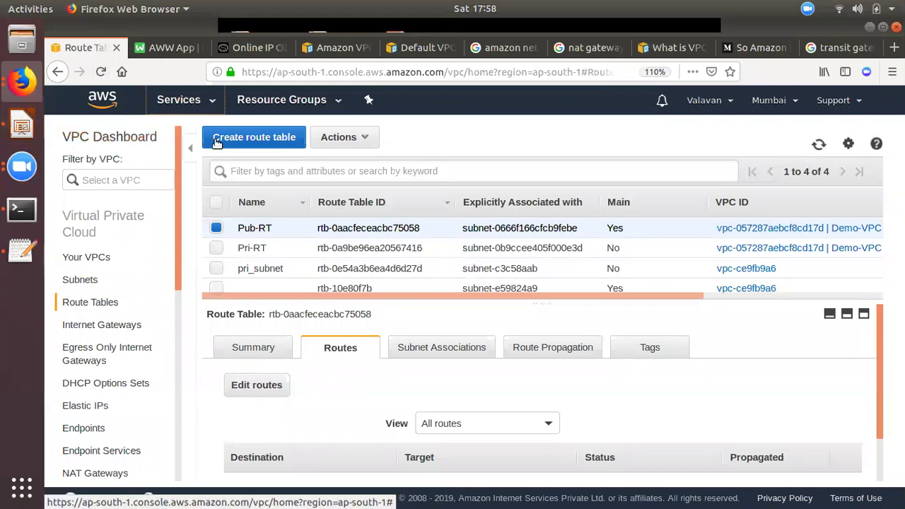
Open the EC2 console in a new browser tab and collapse the list of services.
left_click(216, 103)
key("Tab")
key("Menu")
key("Return")
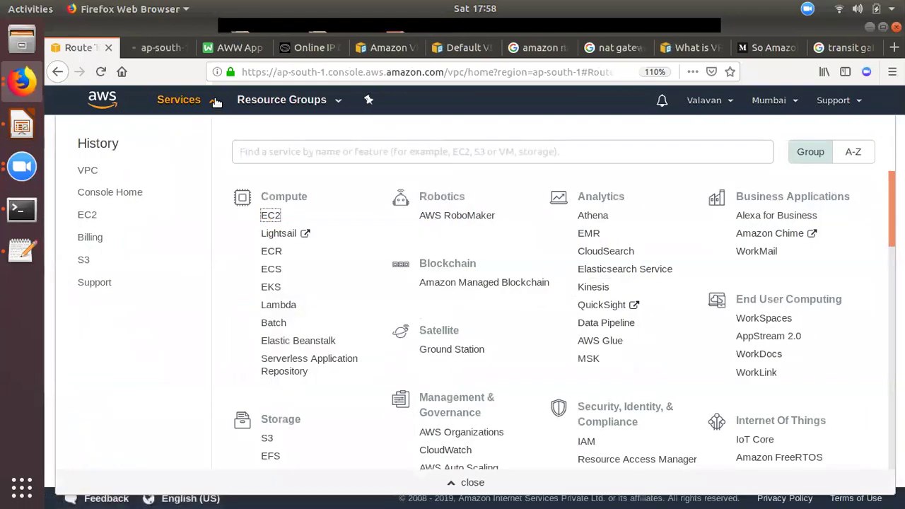
left_click(216, 103)
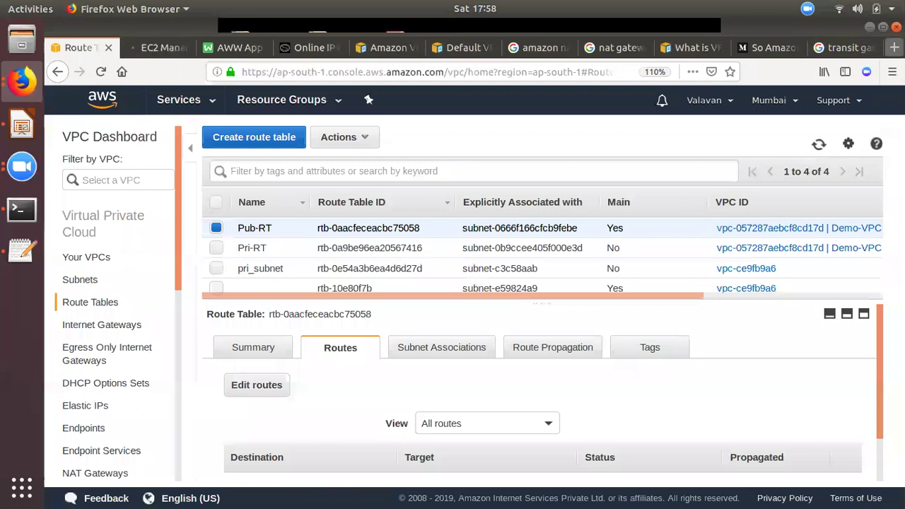
Search the web for "vpc ip reserveration" in a new tab and open the VPCs and Subnets page of the AWS documentation.
key("ctrl+t")
type("v")
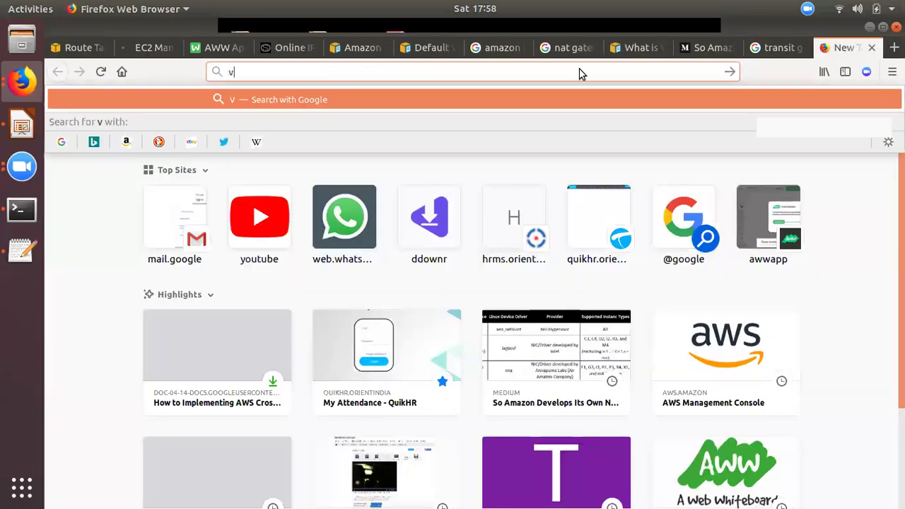
type("pc ip res")
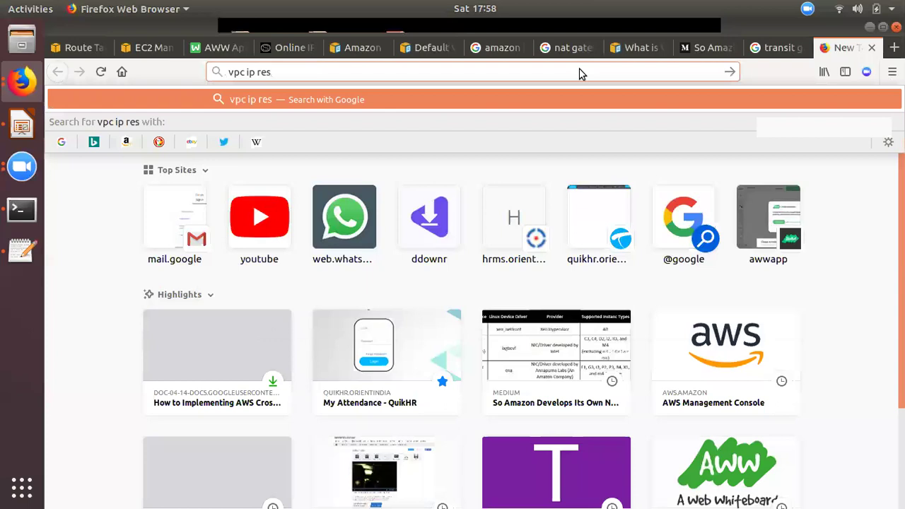
type("erveration")
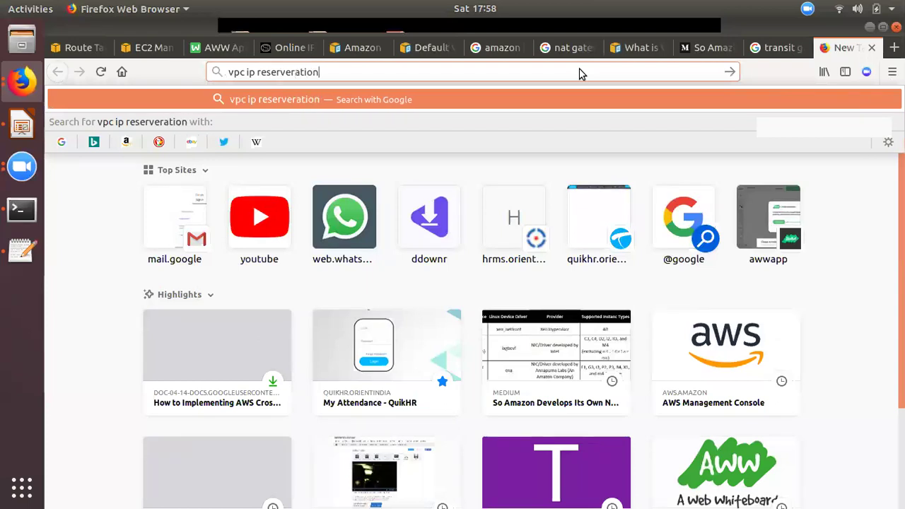
key("Return")
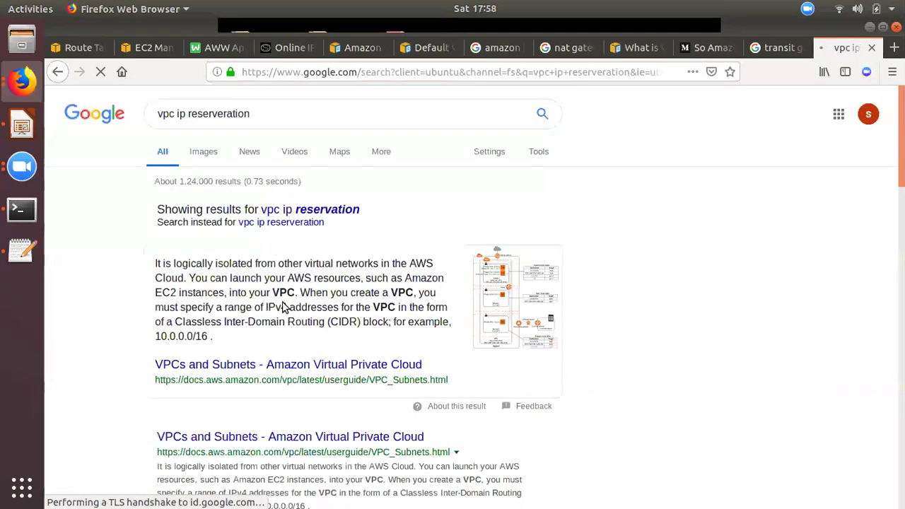
left_click(294, 368)
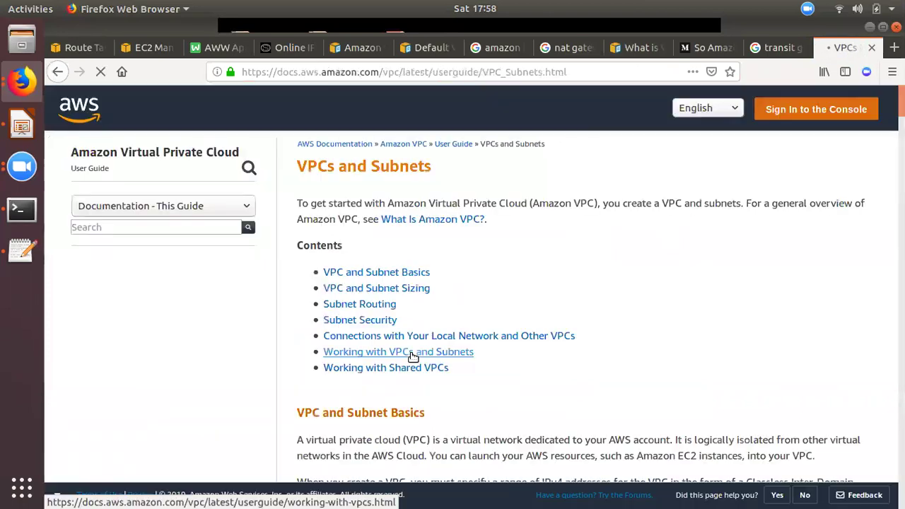
Examine the reserved addresses of the 10.0.0.0/24 example subnet, highlighting the network, broadcast, VPC router and DNS server entries.
scroll(413, 402, "down", 10)
scroll(412, 400, "down", 20)
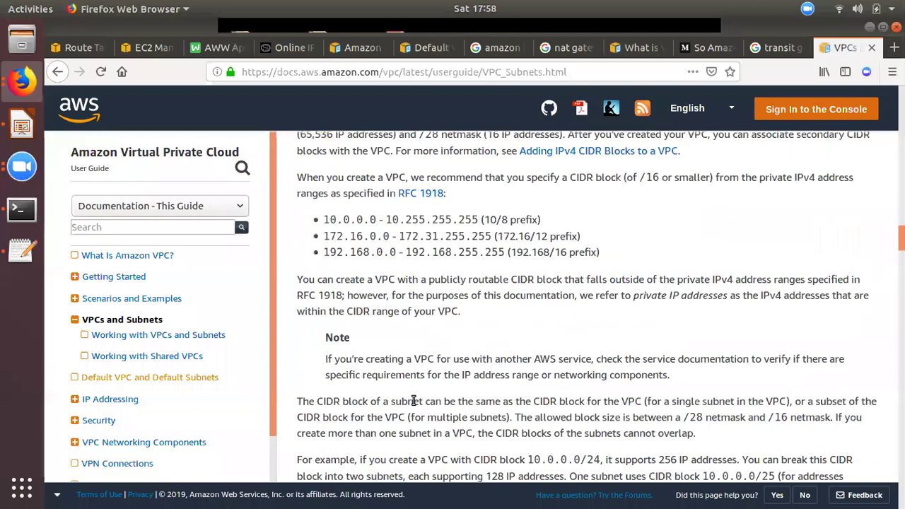
scroll(414, 401, "down", 8)
scroll(384, 374, "down", 2)
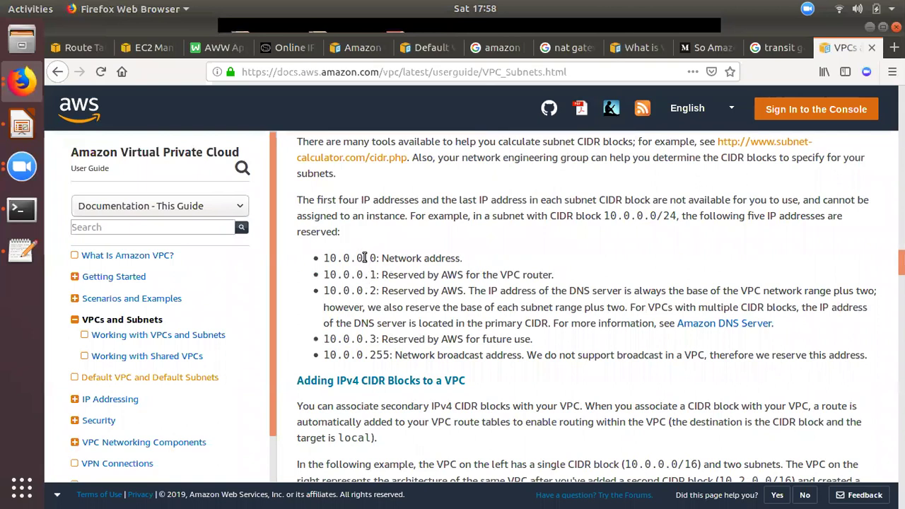
left_click_drag(369, 355, 386, 356)
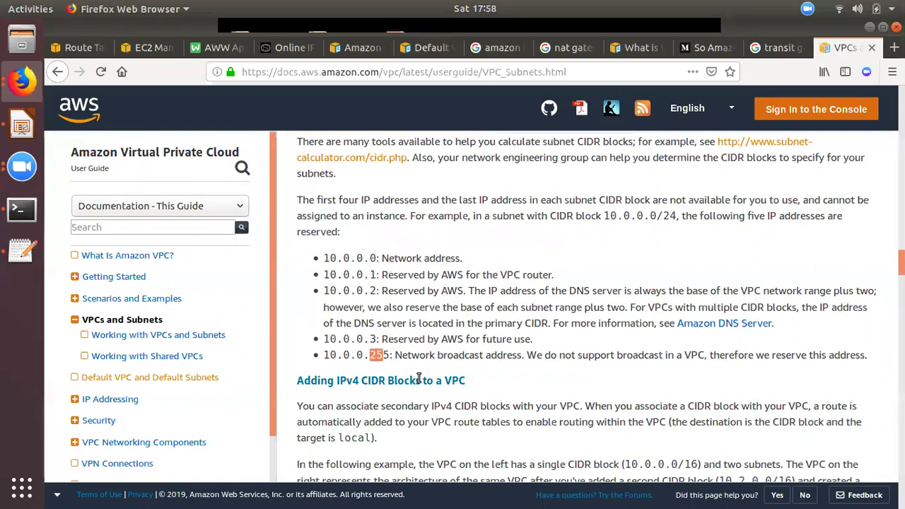
left_click_drag(390, 259, 418, 259)
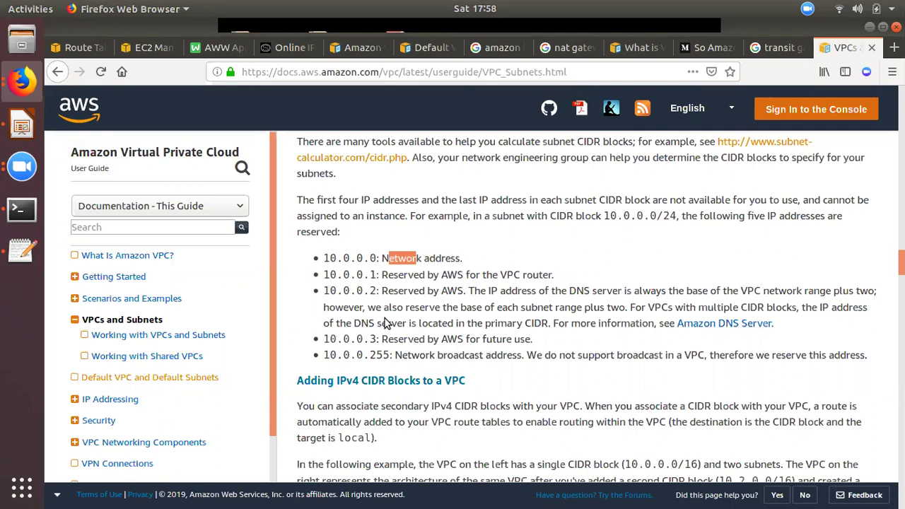
left_click_drag(365, 258, 380, 259)
left_click_drag(370, 355, 383, 355)
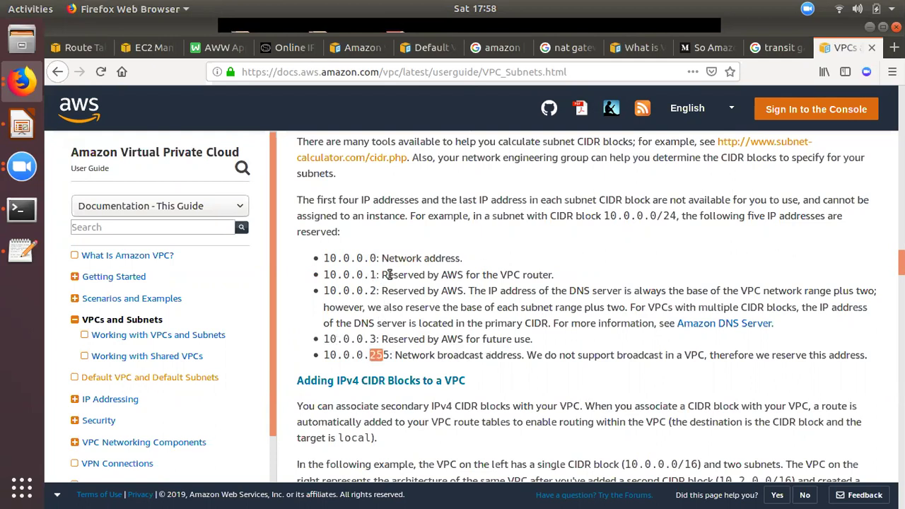
left_click_drag(370, 274, 380, 275)
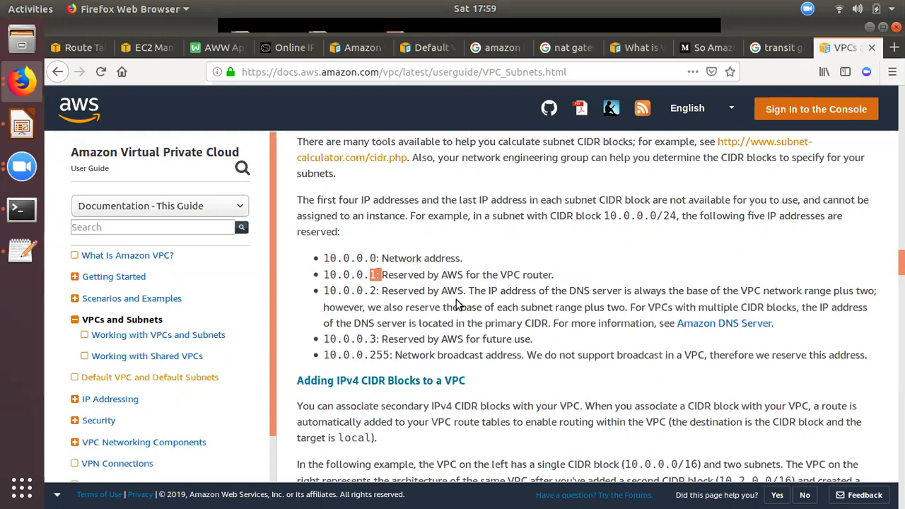
left_click(378, 276)
left_click_drag(366, 294, 382, 293)
left_click_drag(578, 292, 598, 292)
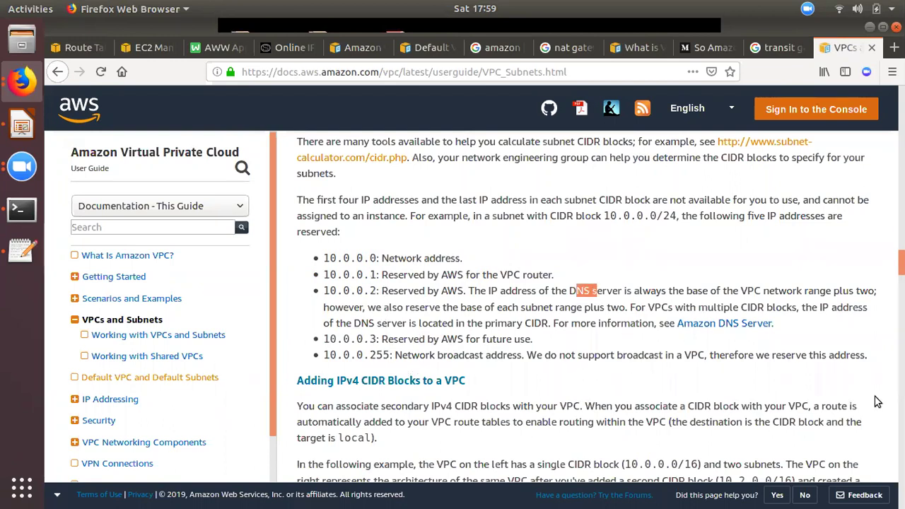
Highlight the reserved address list, open the VPC console's subnets list and examine the available IPv4 addresses of the two Demo-VPC subnets.
left_click_drag(870, 357, 326, 278)
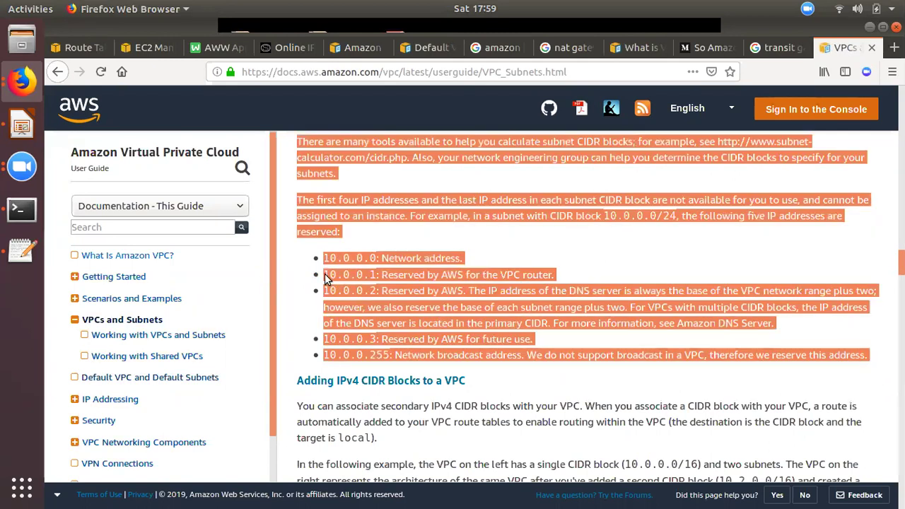
left_click(326, 278)
left_click(145, 48)
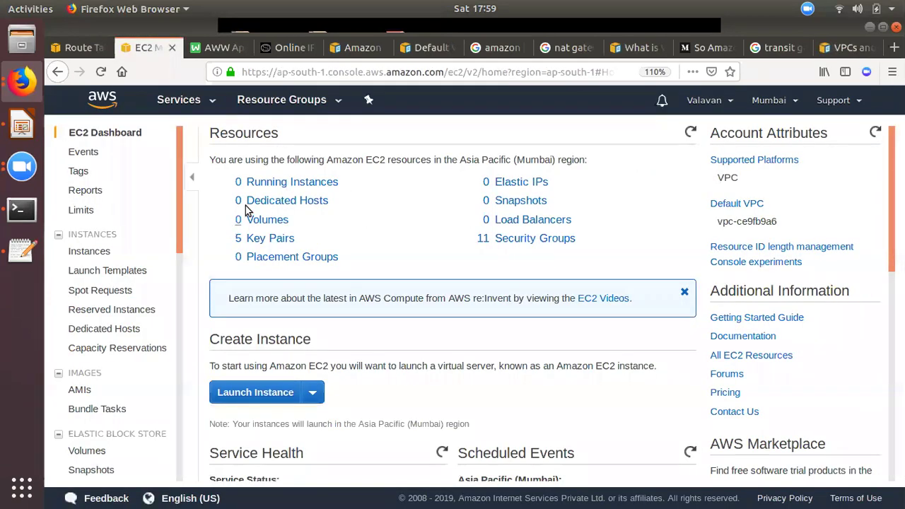
left_click(76, 47)
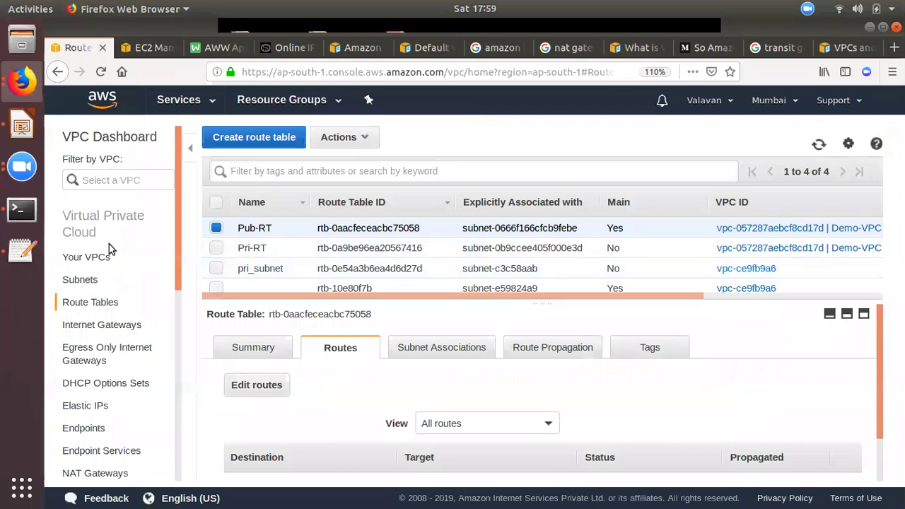
left_click(84, 279)
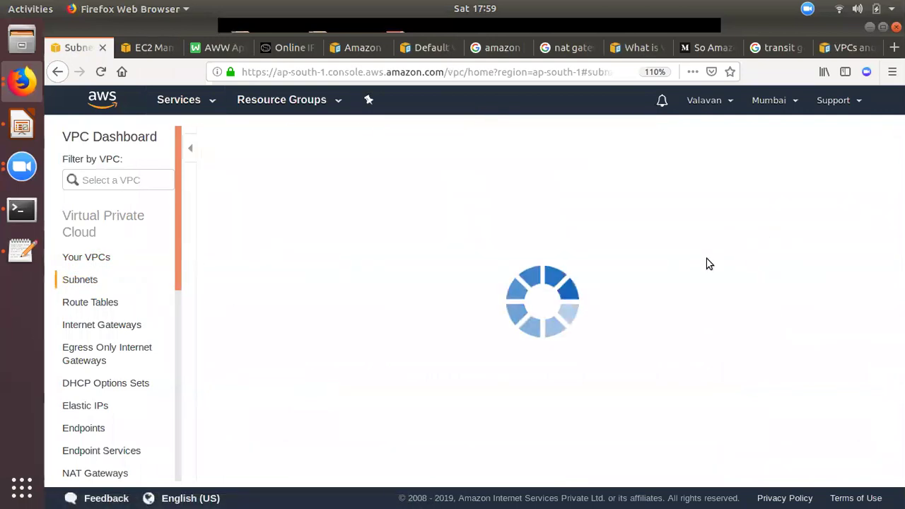
left_click_drag(784, 249, 796, 228)
left_click(786, 229)
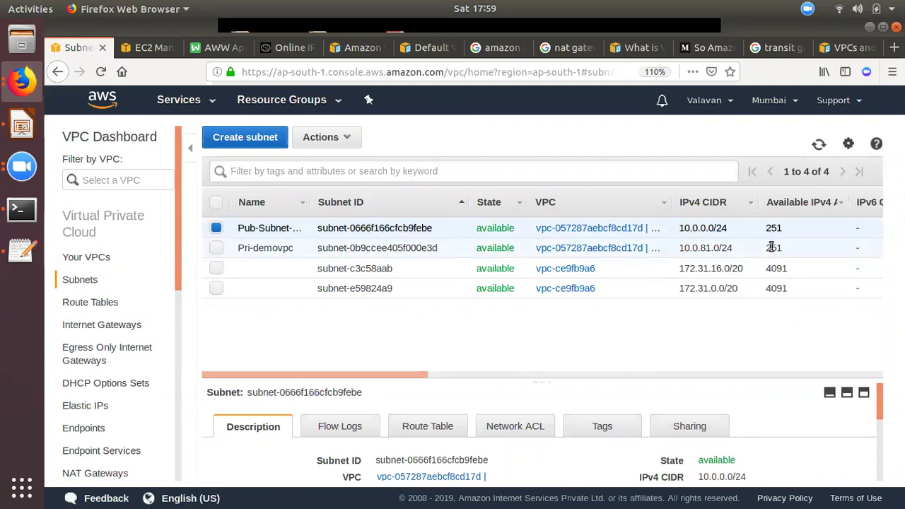
Re-examine the 10.0.0.1 and 10.0.0.3 reserved address entries in the AWS documentation and return to the subnets list.
left_click(845, 48)
double_click(373, 275)
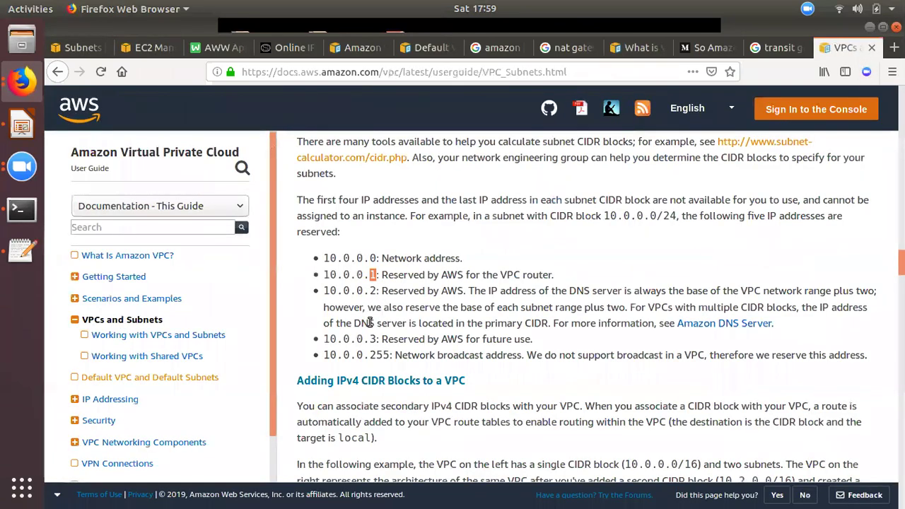
left_click_drag(387, 341, 532, 341)
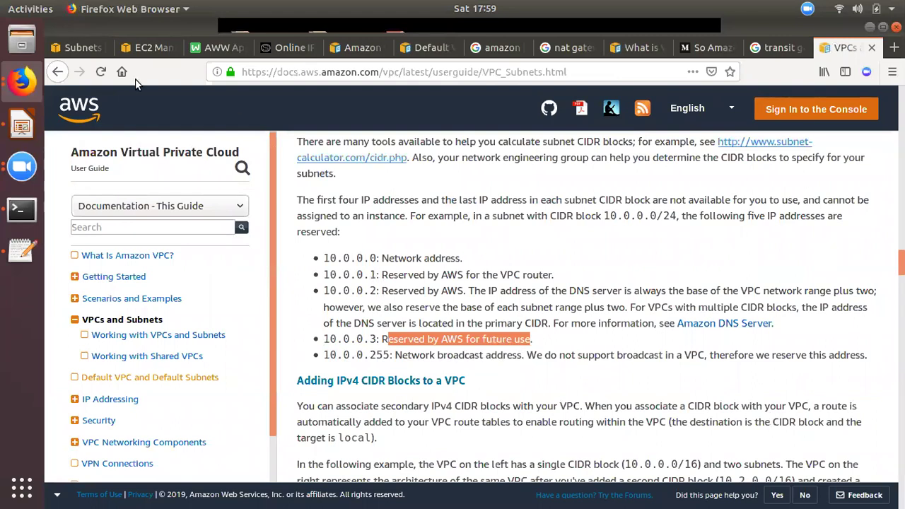
left_click(74, 47)
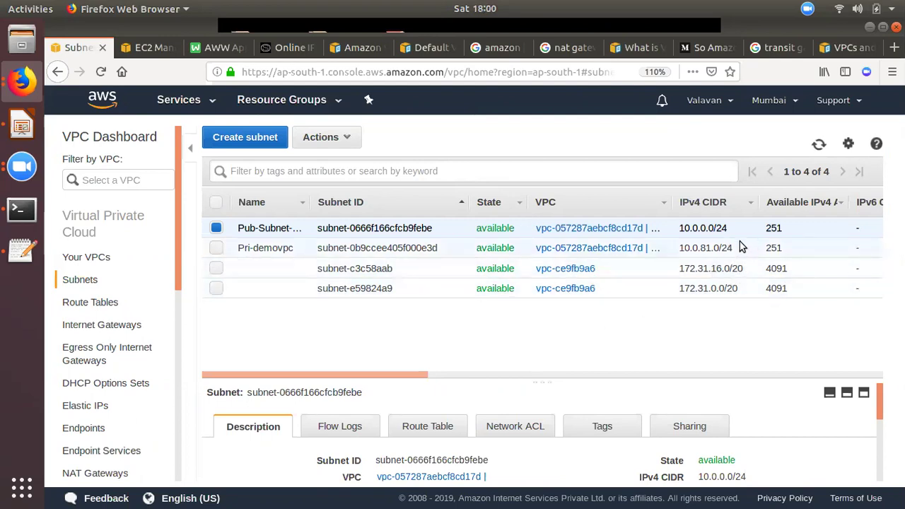
Start launching an EC2 instance with the Amazon Linux 2 AMI and the t2.micro type, continuing to the instance details.
left_click(145, 48)
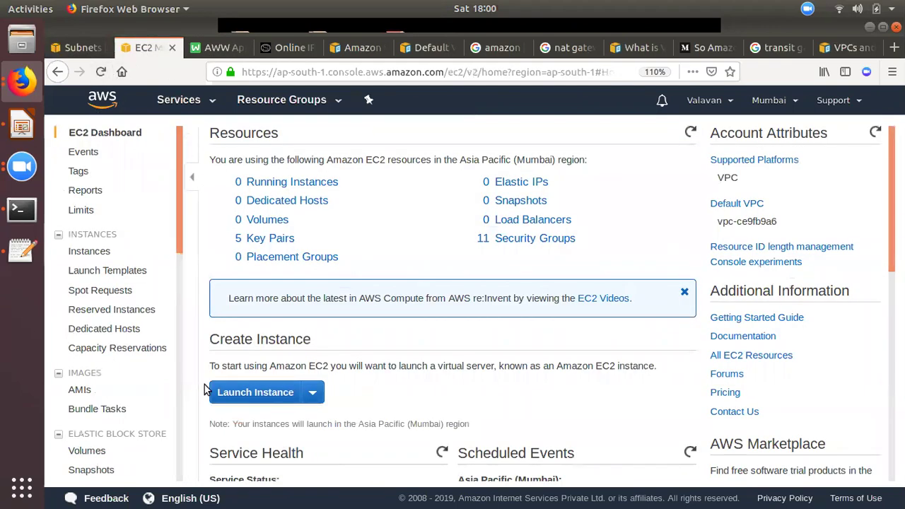
left_click(251, 394)
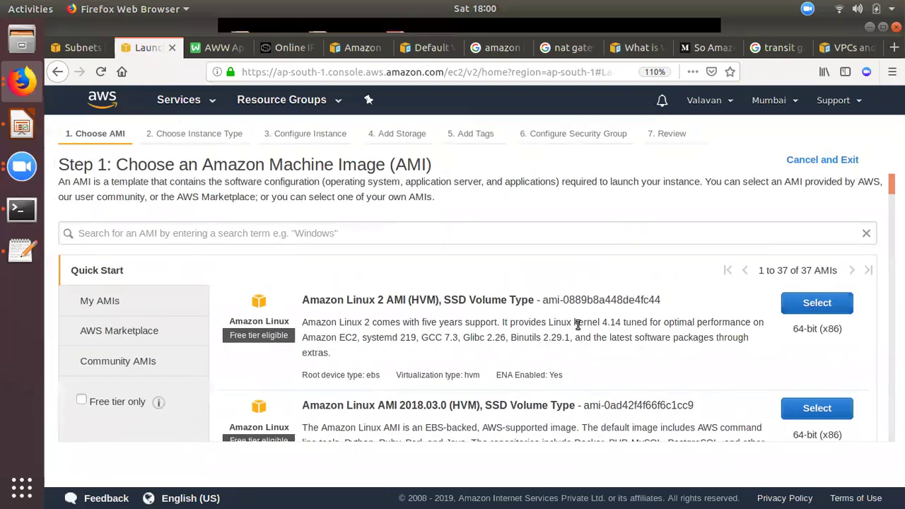
left_click(817, 303)
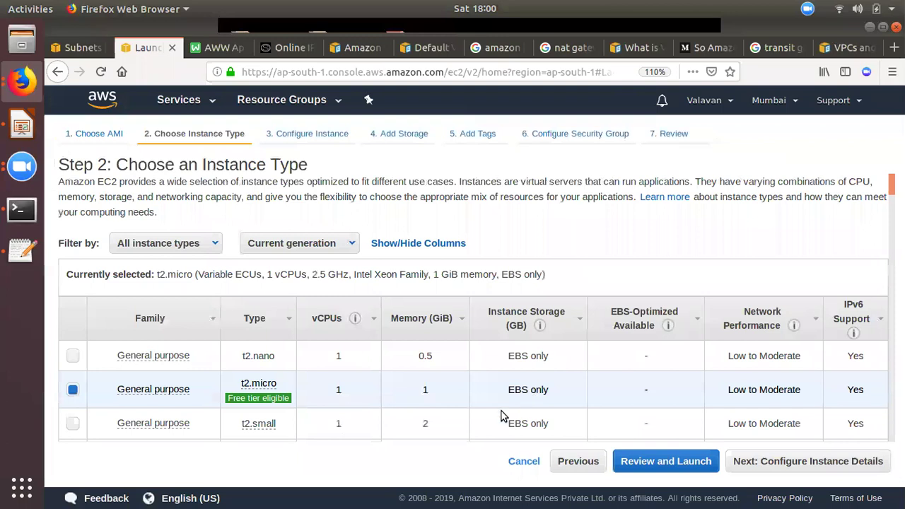
scroll(433, 382, "down", 3)
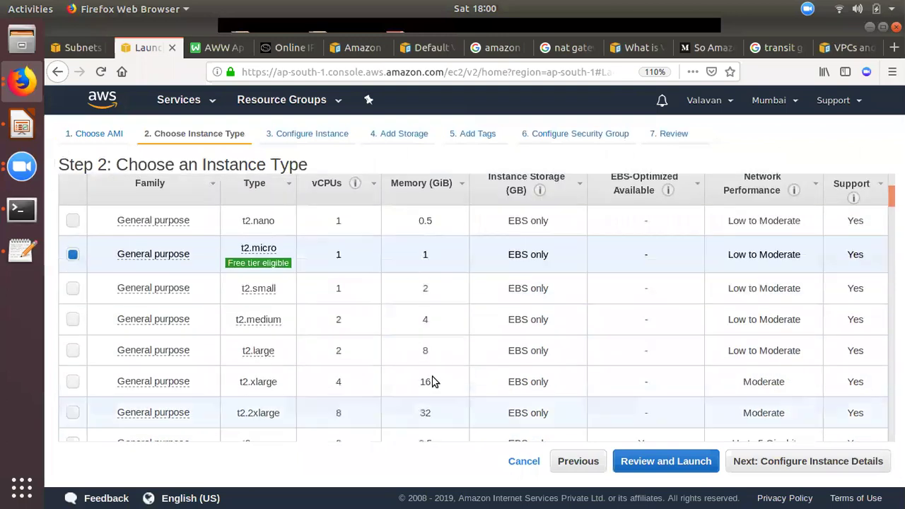
left_click(740, 462)
Place the instance in Demo-VPC on the Pub-Subnet-webserer subnet and set Auto-assign Public IP to Enable.
left_click(385, 310)
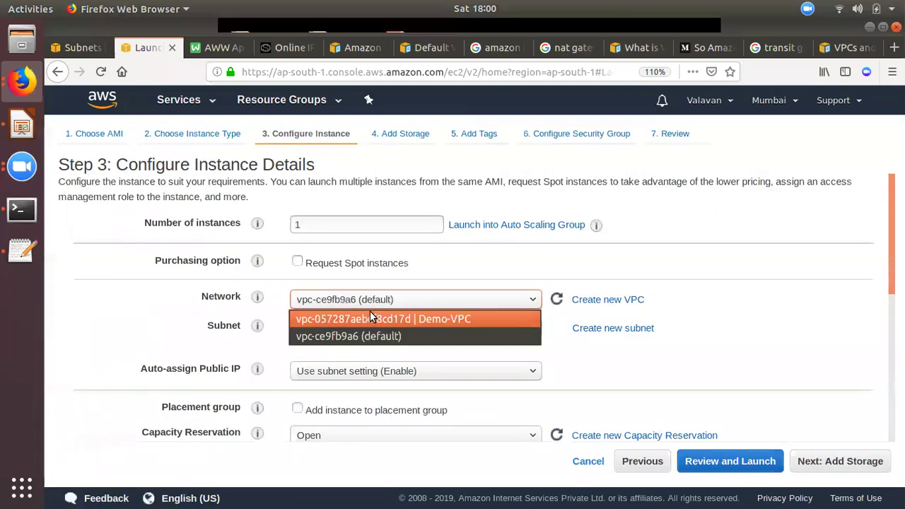
left_click(357, 318)
left_click(366, 329)
left_click(442, 346)
left_click(330, 372)
left_click(327, 409)
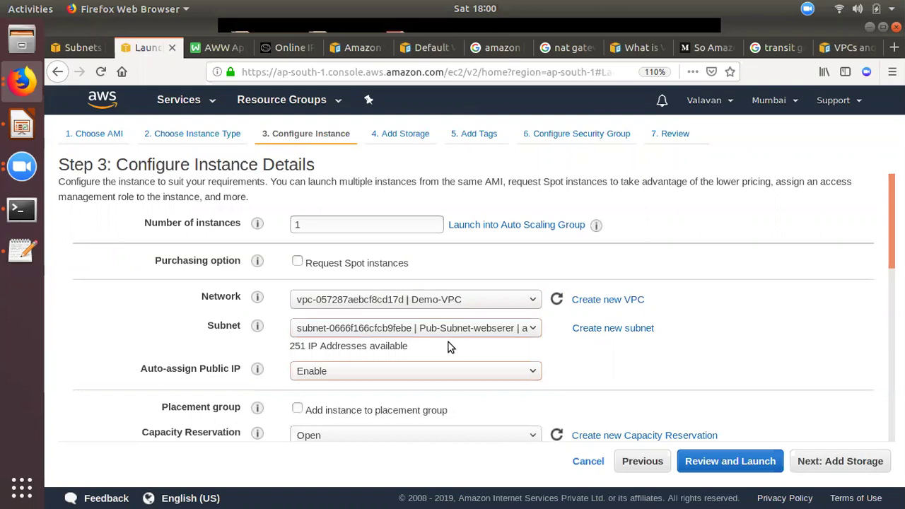
Keep the default storage, no tags and a new security group allowing SSH from 0.0.0.0/0, continuing to the launch review.
left_click(844, 472)
left_click(846, 472)
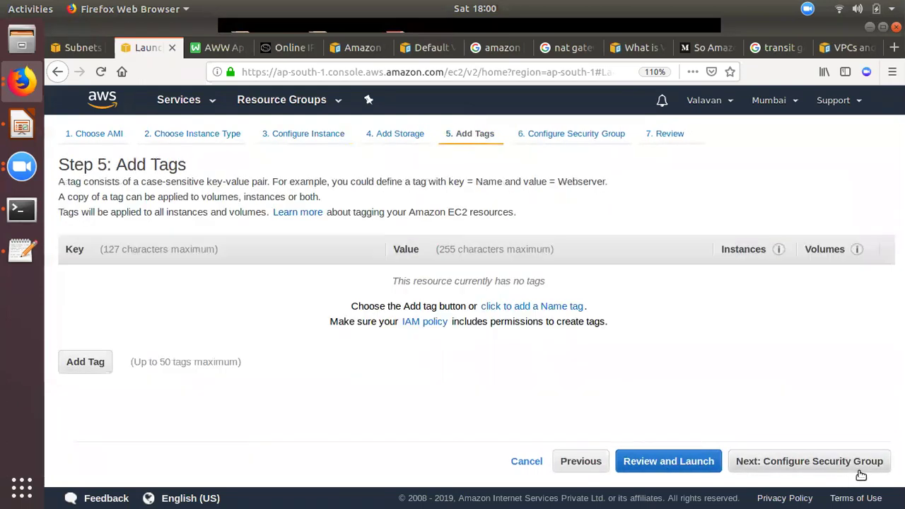
left_click(870, 467)
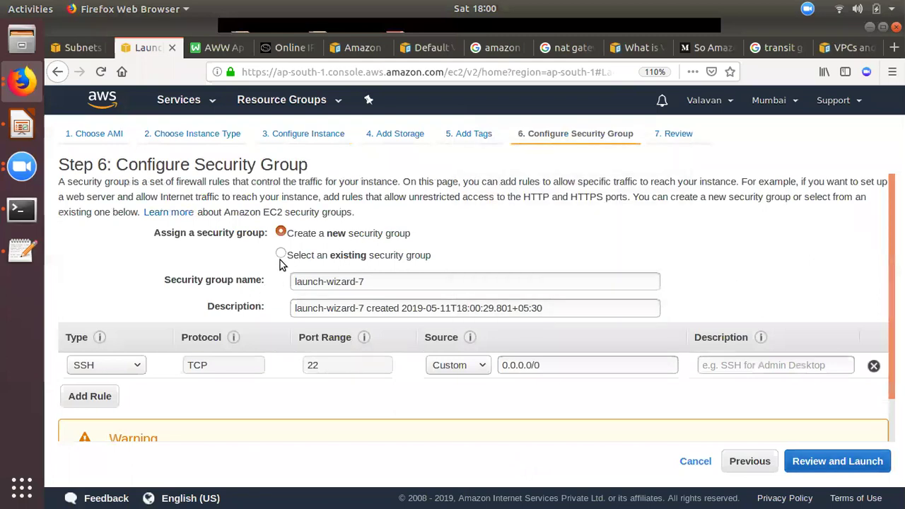
left_click(478, 368)
left_click(819, 463)
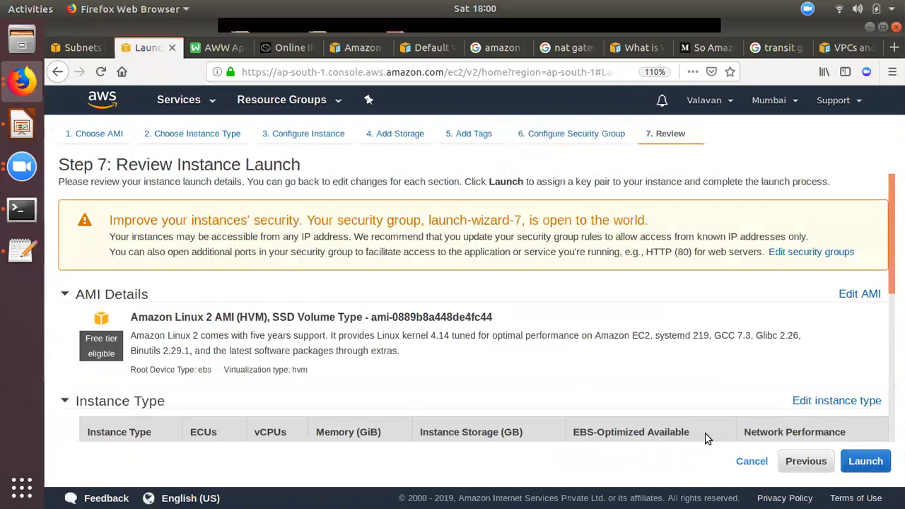
Launch the public subnet instance with the existing Day2 key pair, acknowledging key access, and open the instances list.
left_click(866, 461)
left_click(263, 376)
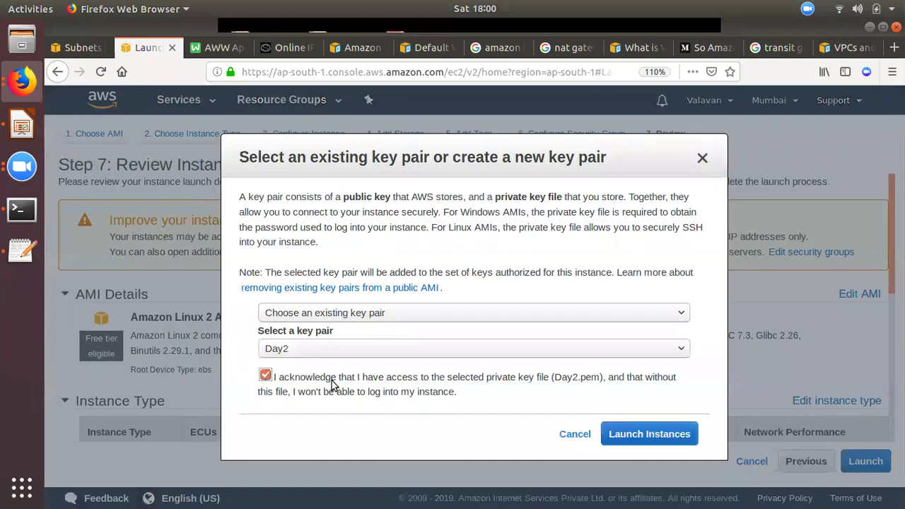
left_click(640, 434)
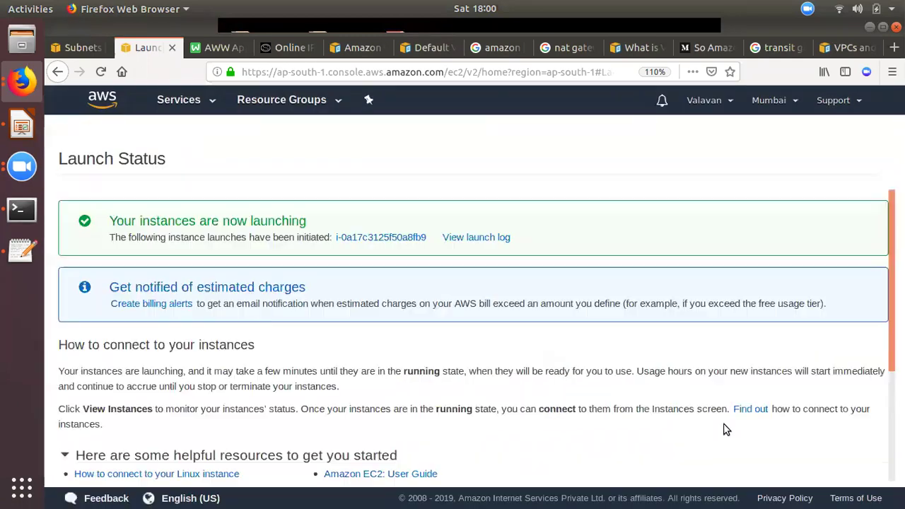
scroll(809, 425, "down", 4)
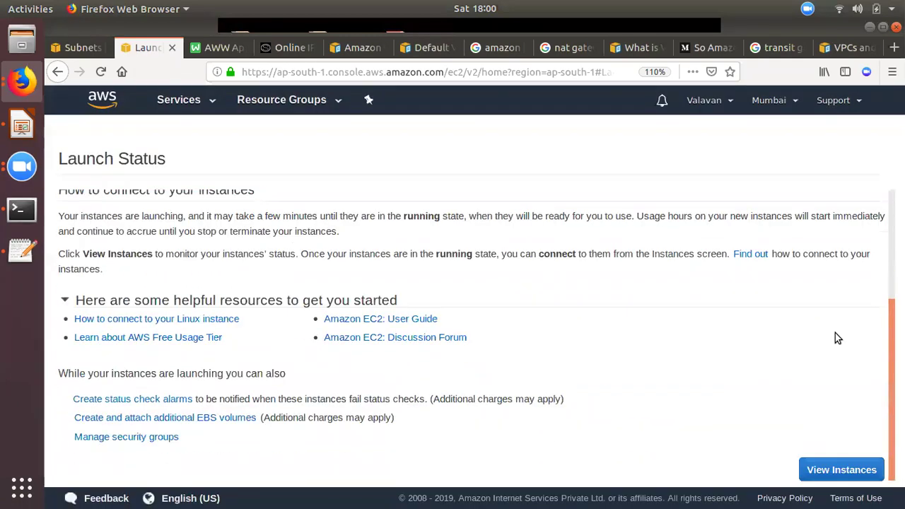
left_click(821, 470)
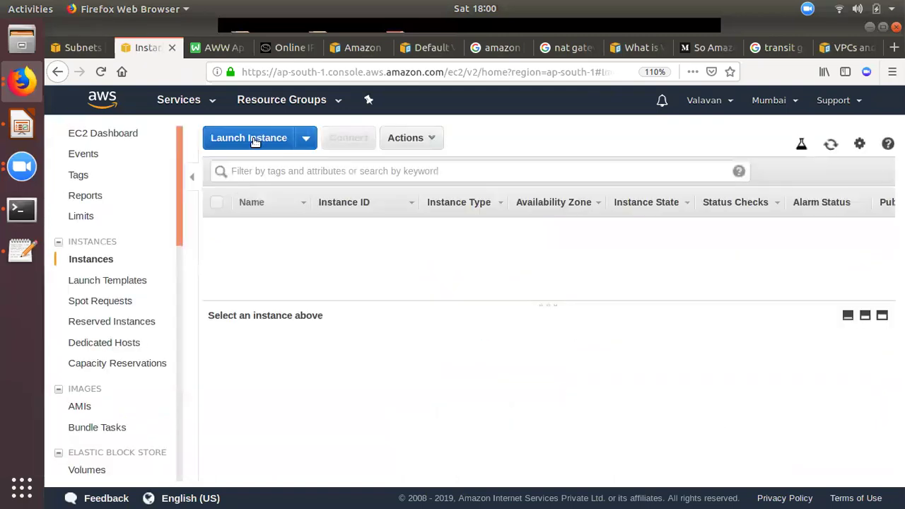
Start launching a second instance with the Amazon Linux 2 AMI and the t2.micro type, continuing to the instance details.
left_click(253, 139)
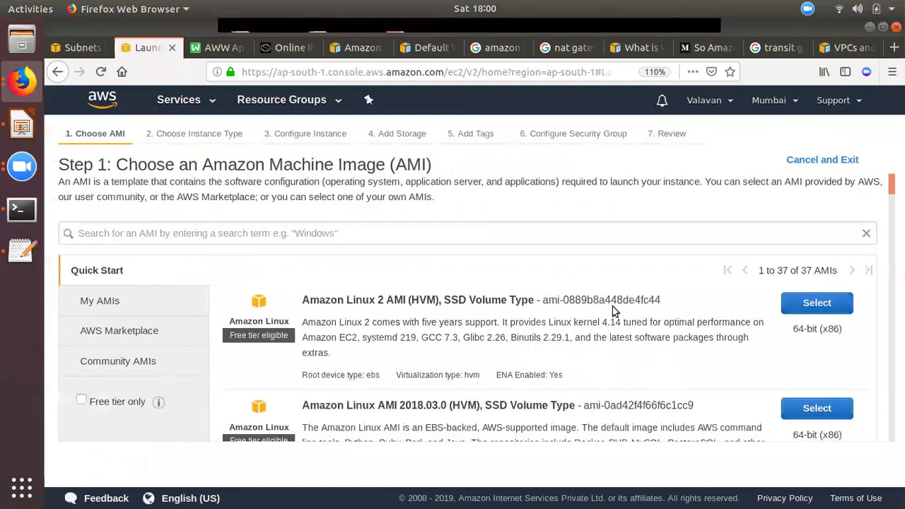
left_click(811, 304)
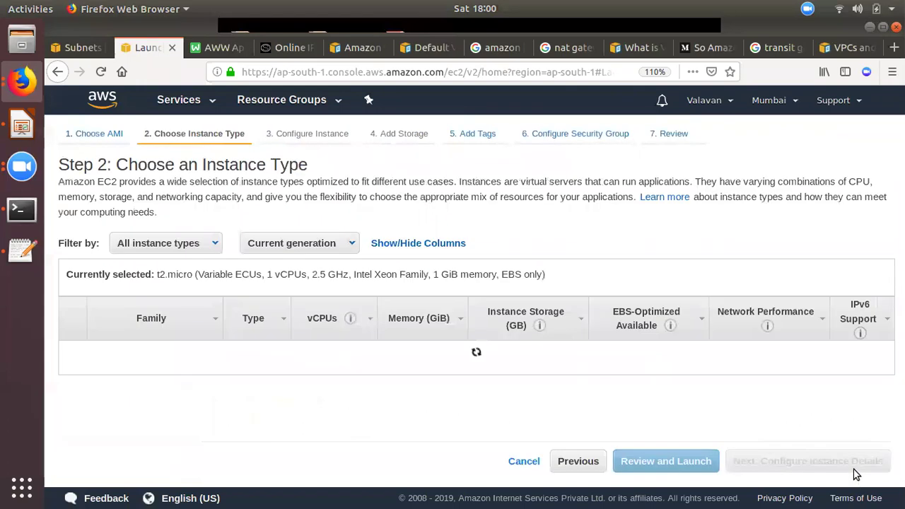
left_click(831, 469)
Place the second instance in Demo-VPC on the Pri-demovpc subnet, keeping Auto-assign Public IP at Use subnet setting (Disable).
left_click(396, 299)
left_click(355, 319)
left_click(357, 328)
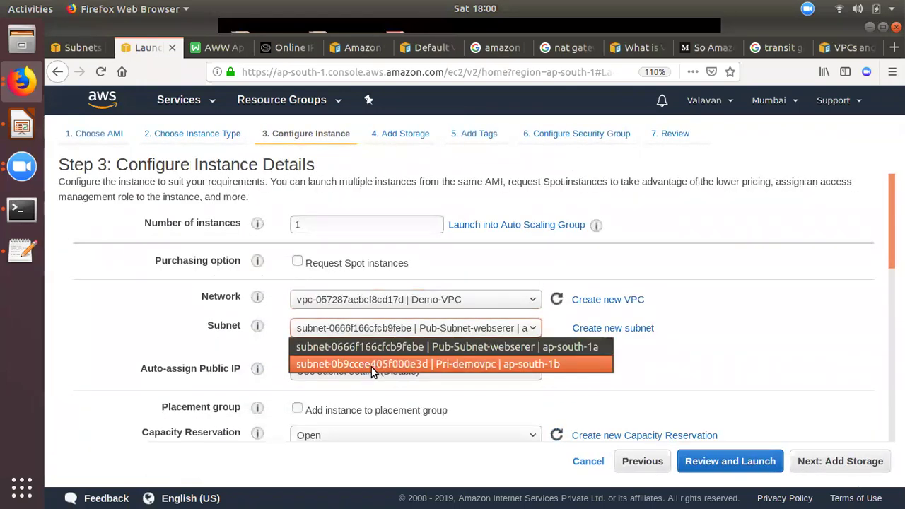
left_click(373, 366)
left_click(383, 379)
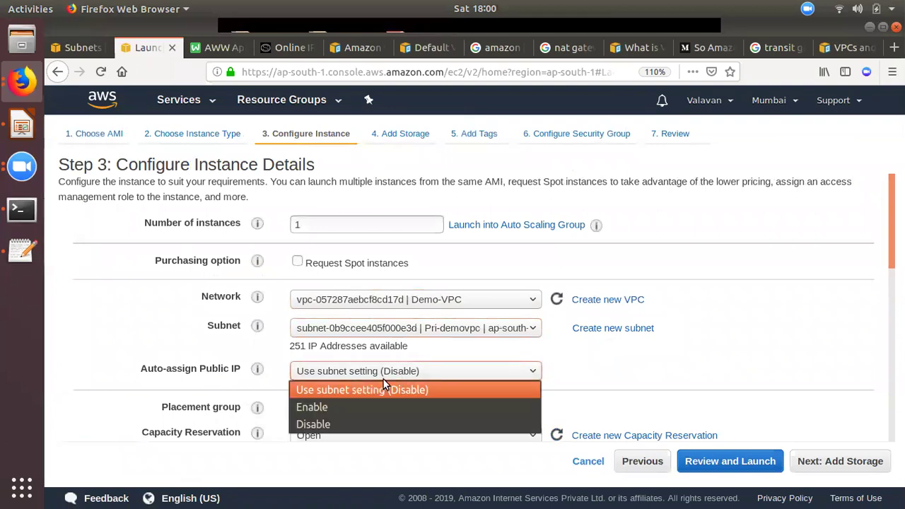
left_click(377, 376)
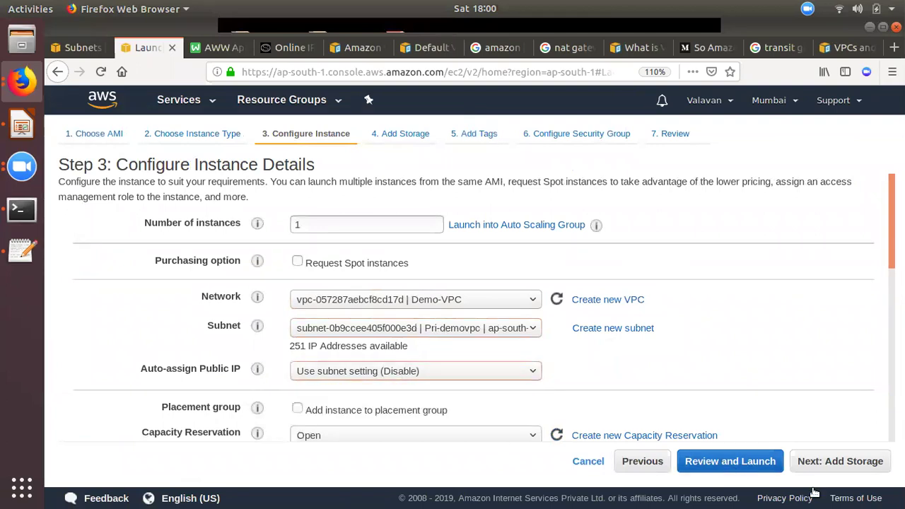
Accept the second instance's default storage, empty tags and new SSH security group, continuing to the launch review.
left_click(845, 463)
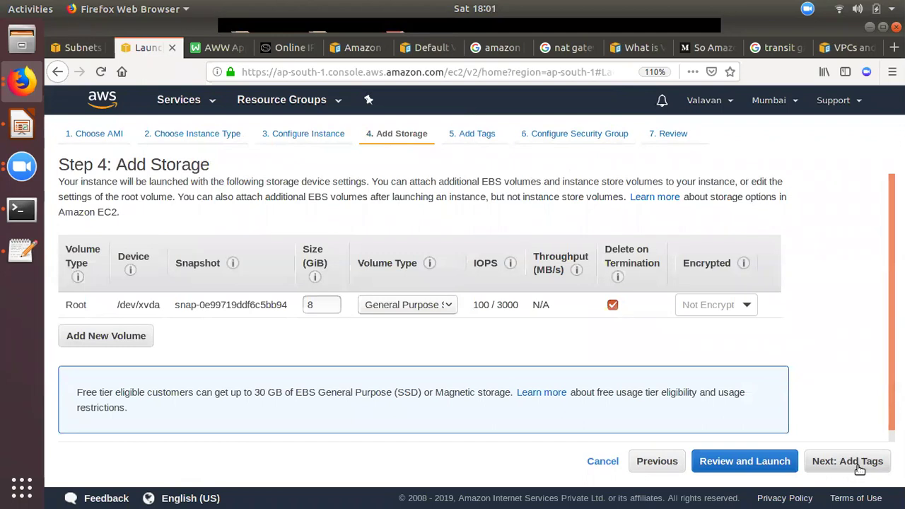
left_click(849, 463)
left_click(855, 467)
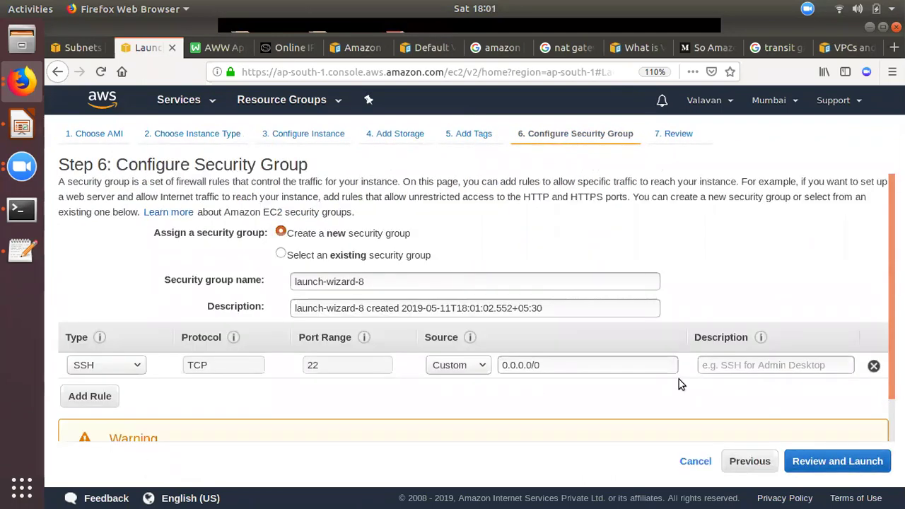
left_click(855, 470)
Launch the private subnet instance with the existing Day2 key pair, acknowledging access to the private key file.
left_click(865, 461)
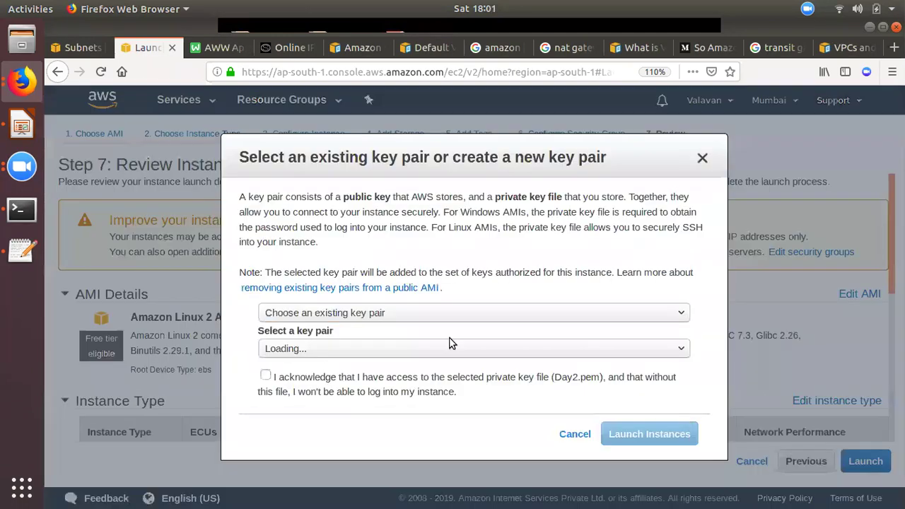
left_click(318, 377)
left_click(637, 433)
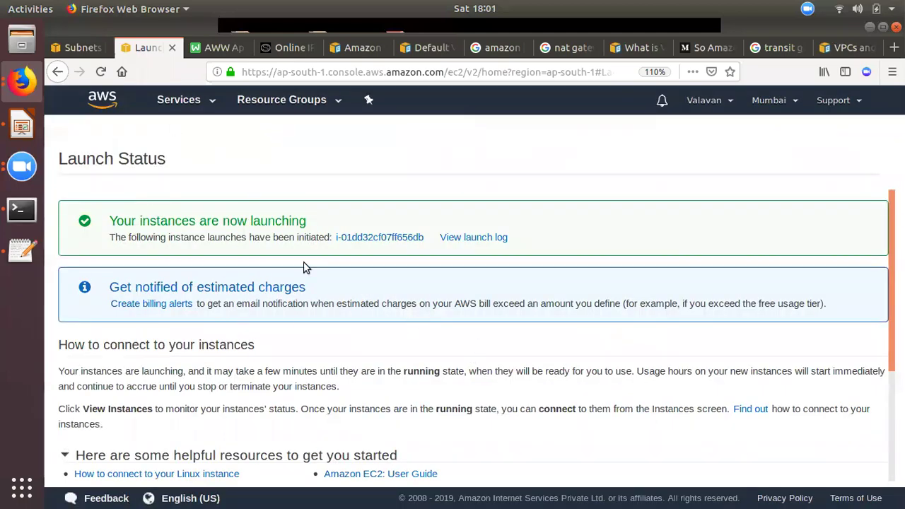
Review the subnet notes, the AWW whiteboard network diagram and the VPC subnets list, and return to the launch status page.
left_click(21, 250)
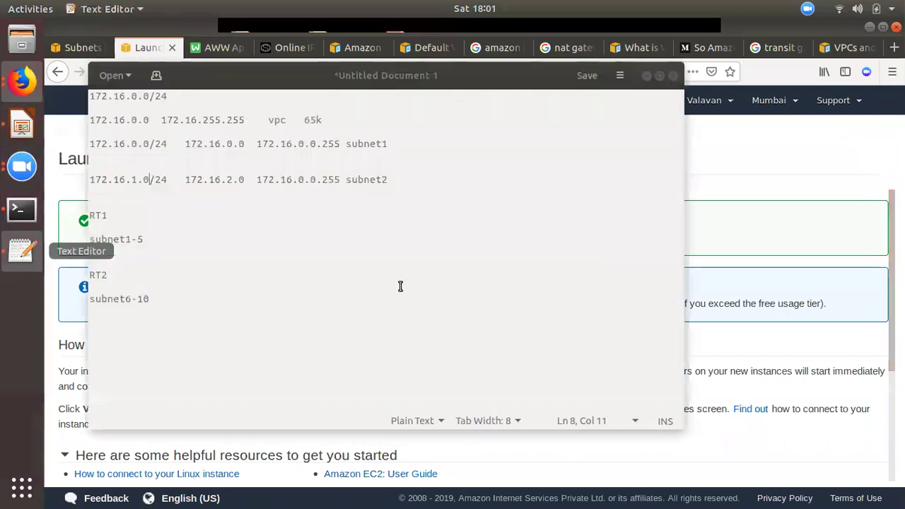
left_click(216, 47)
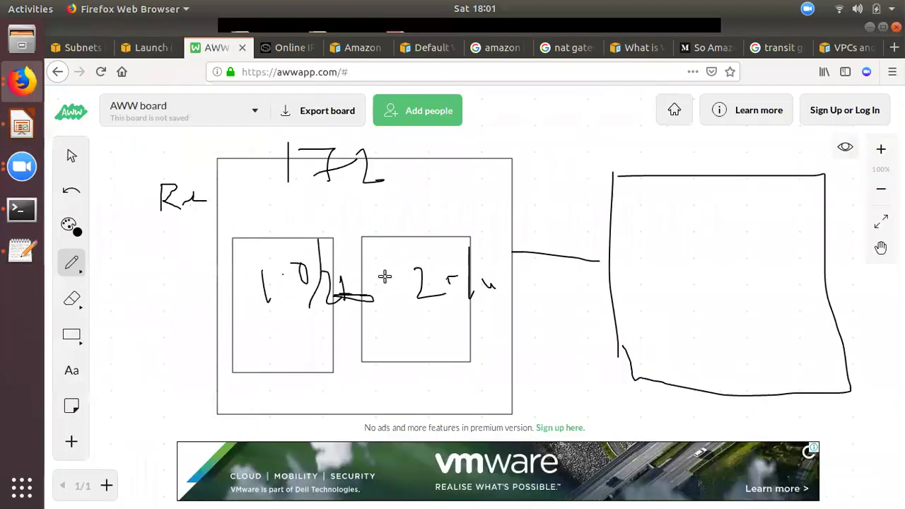
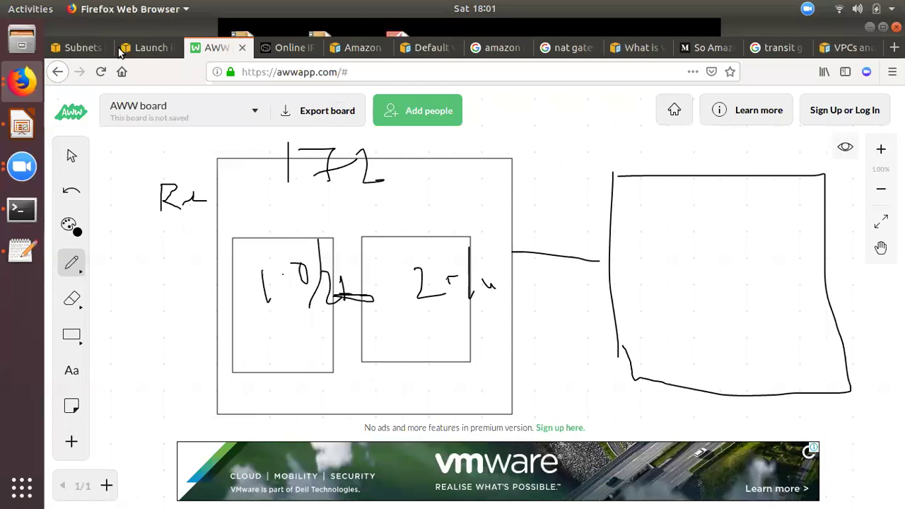
left_click(79, 48)
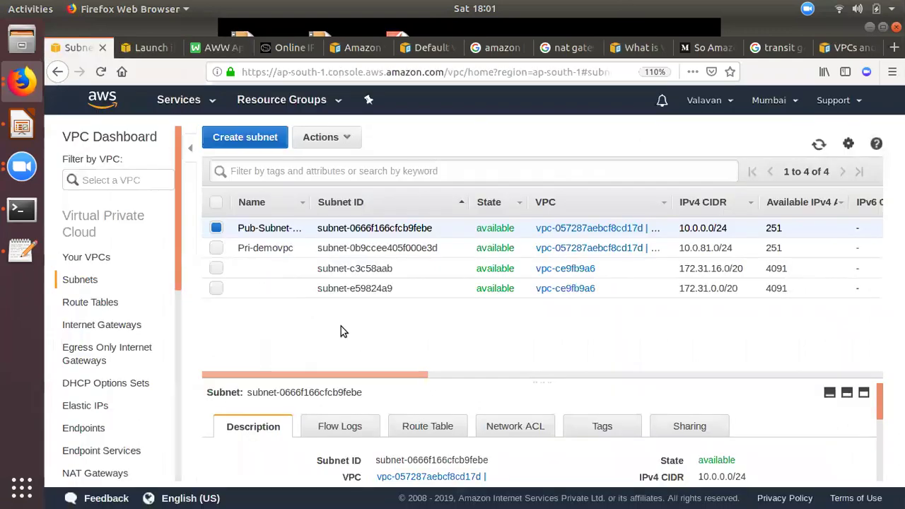
left_click(148, 47)
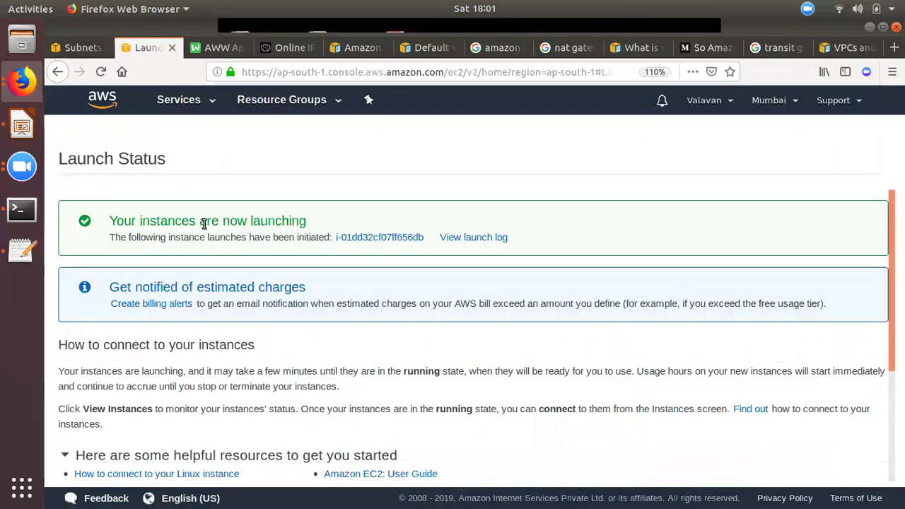
Open the launched instance in the instance list and compare the public and private address details of both instances.
left_click(354, 239)
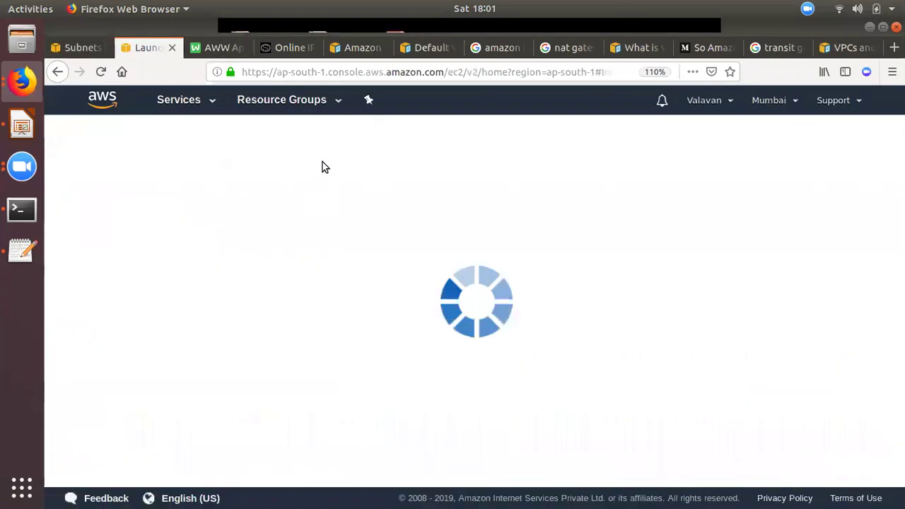
left_click(377, 172)
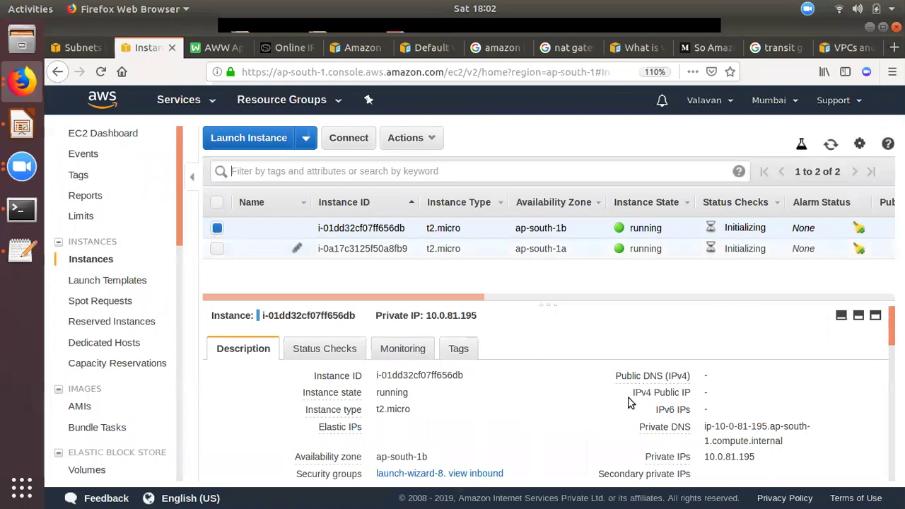
left_click_drag(708, 376, 735, 413)
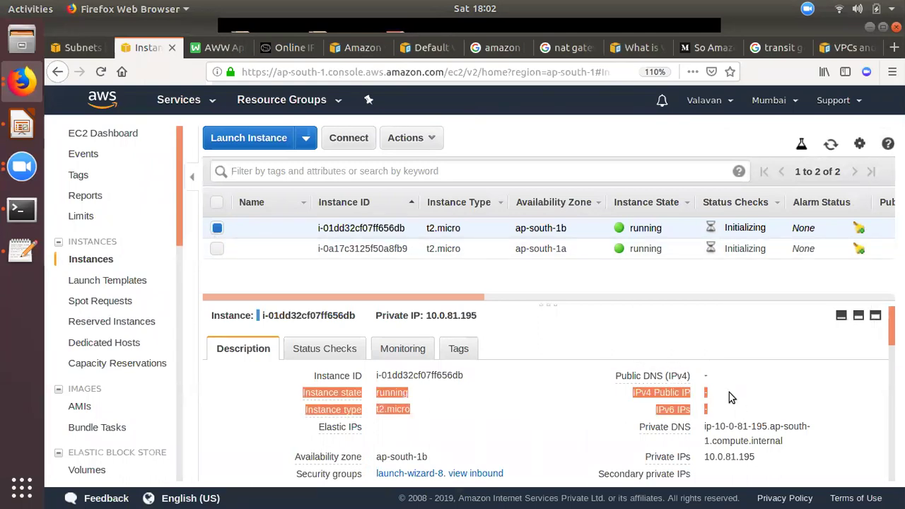
left_click(729, 393)
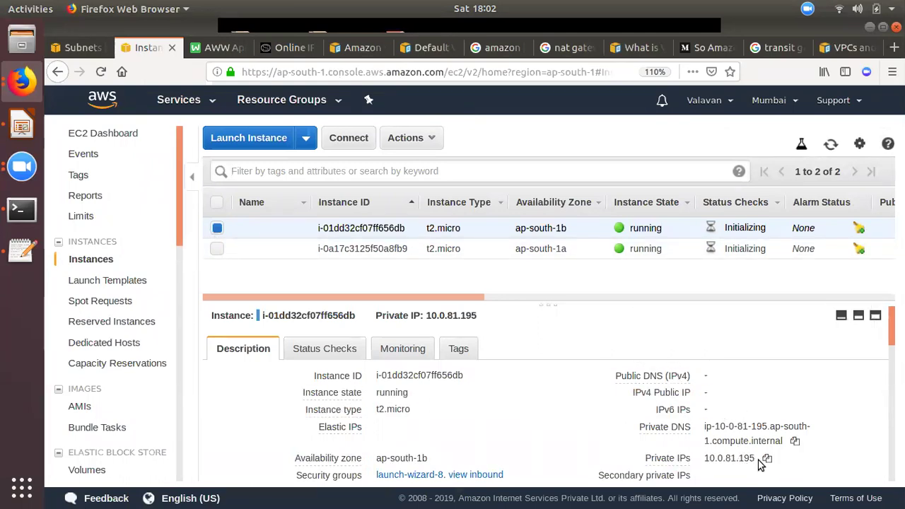
left_click(218, 228)
left_click(219, 248)
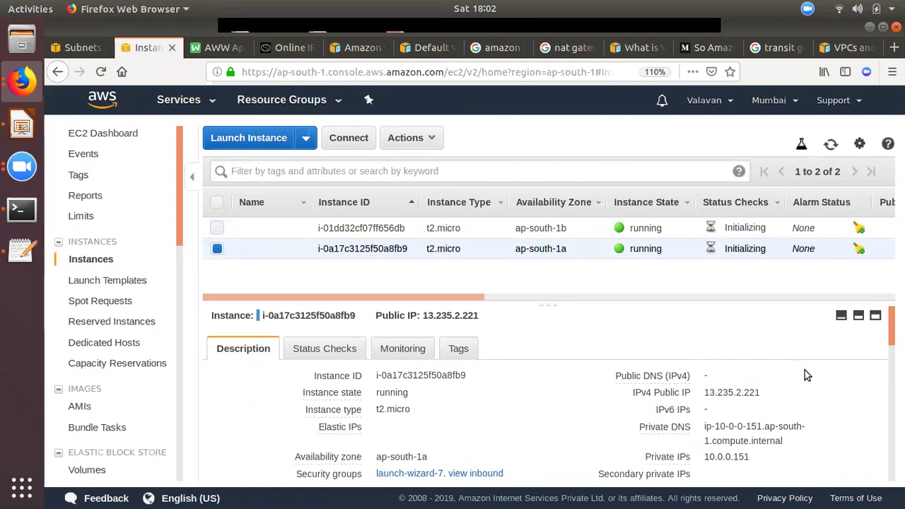
Inspect Demo-VPC's DNS resolution setting in the VPC console, leaving without saving.
left_click(72, 47)
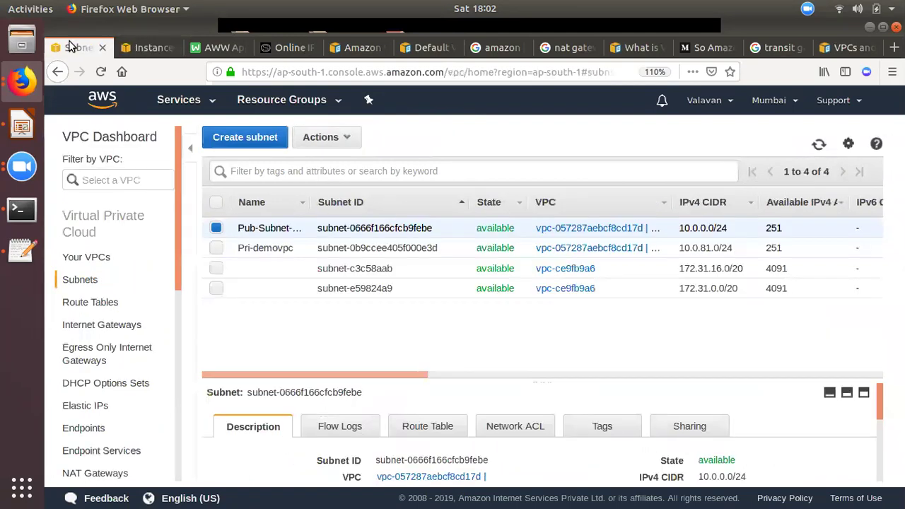
left_click(91, 257)
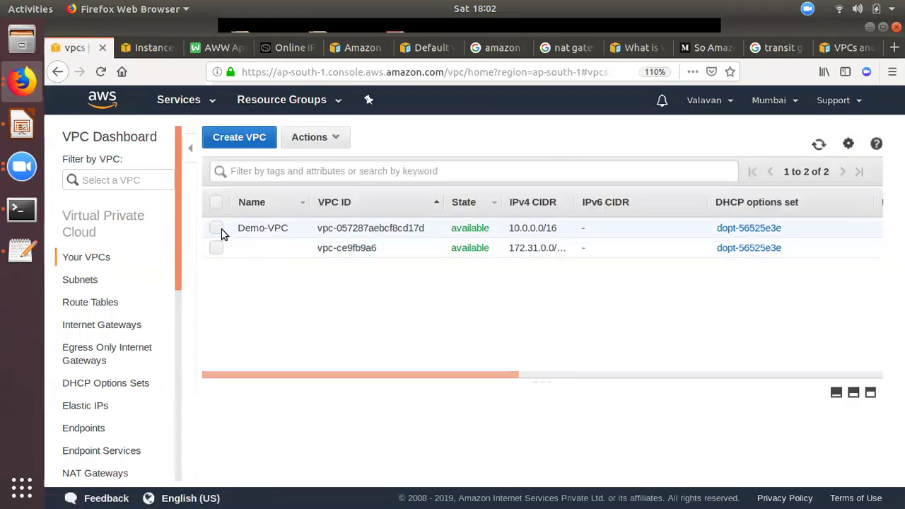
left_click(246, 232)
left_click(329, 137)
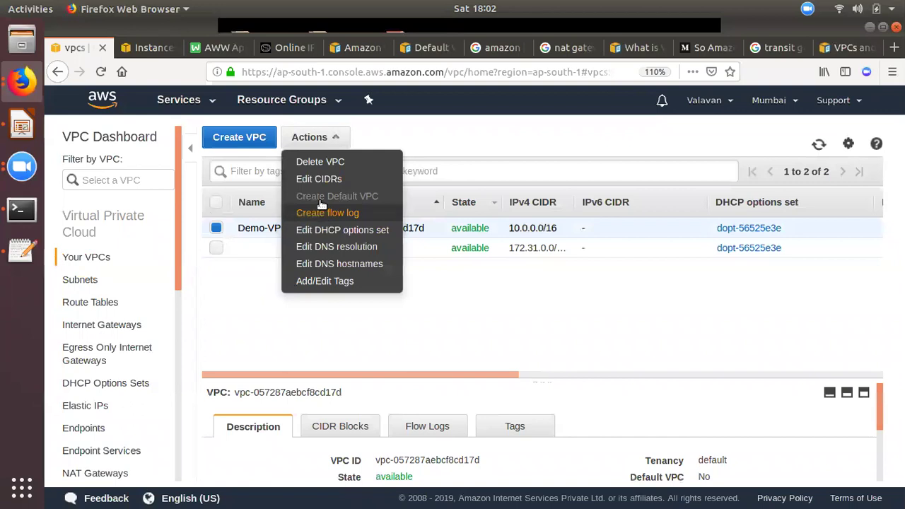
left_click(365, 249)
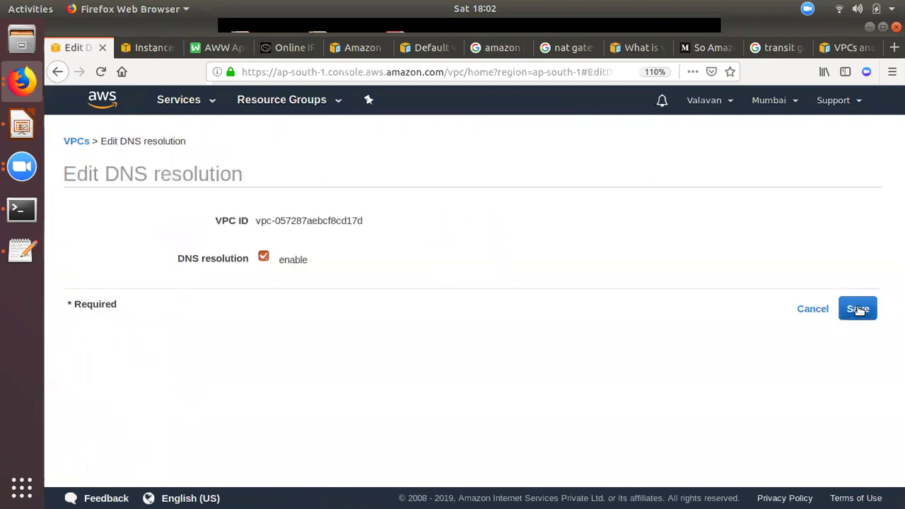
left_click(812, 309)
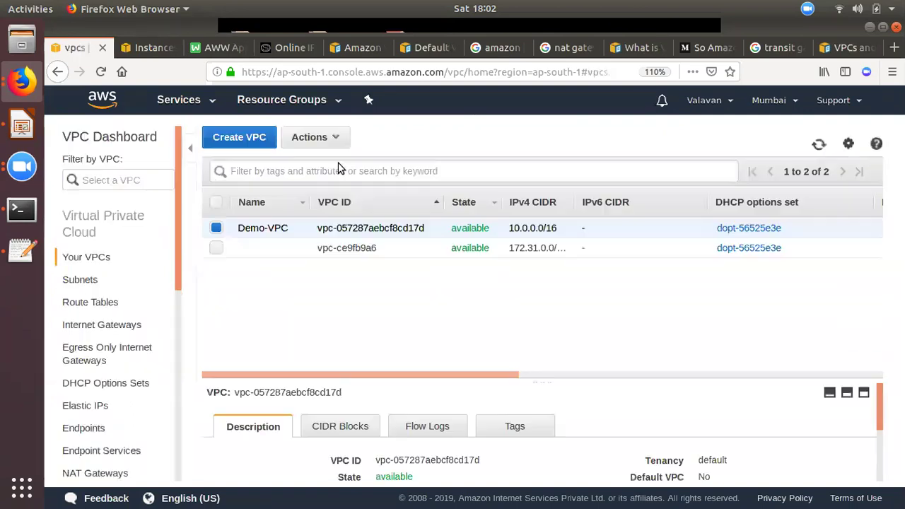
Enable DNS hostnames for Demo-VPC and save the setting.
left_click(339, 140)
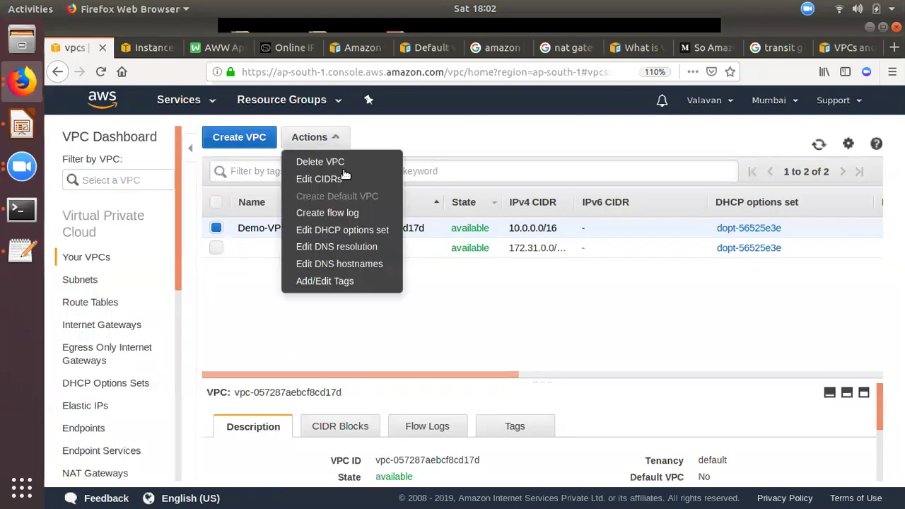
left_click(368, 263)
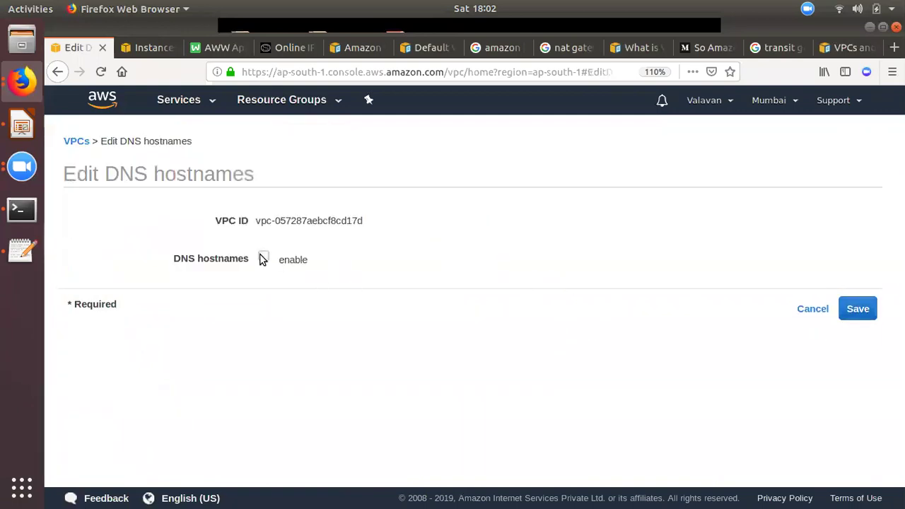
left_click(858, 309)
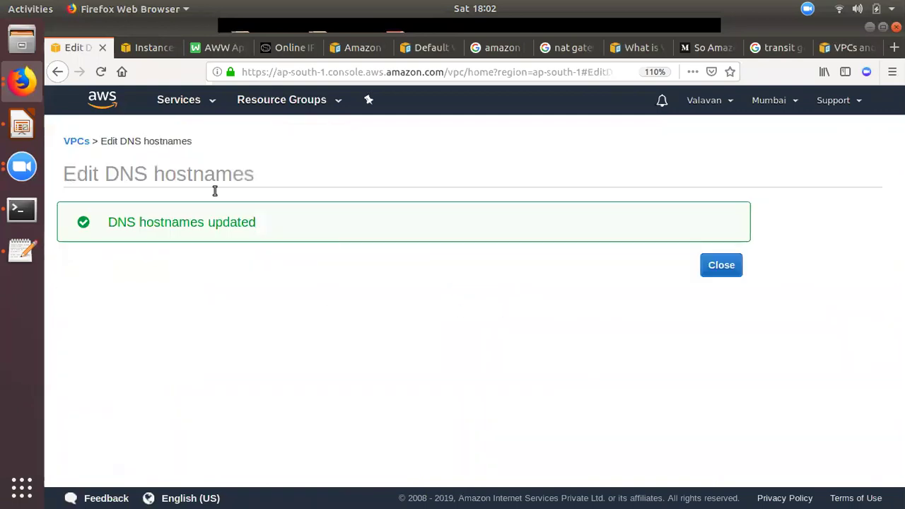
left_click(722, 265)
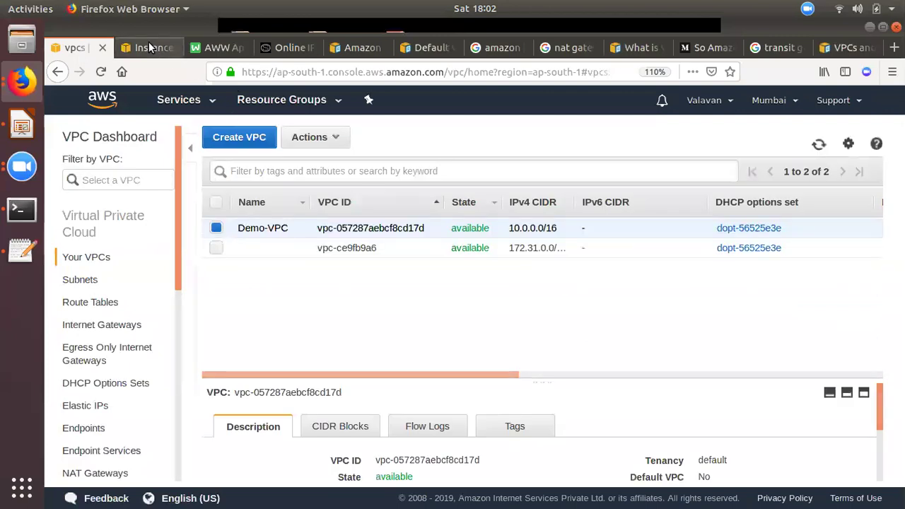
Refresh the EC2 instance list and copy the ap-south-1a instance's IPv4 public IP.
left_click(150, 47)
left_click(831, 145)
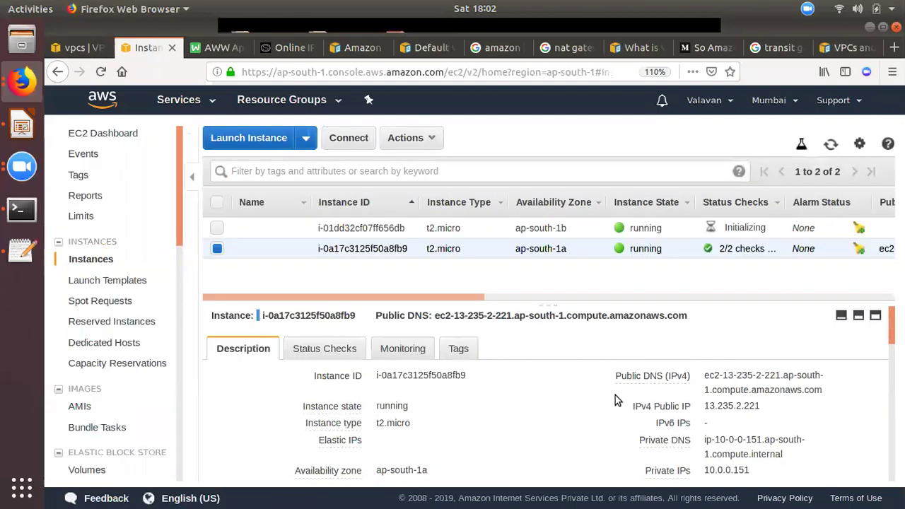
triple_click(706, 379)
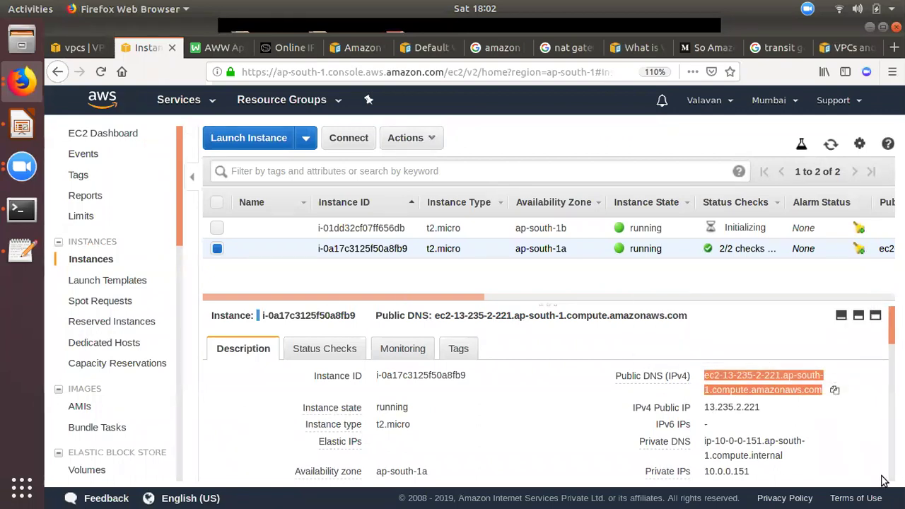
left_click(772, 406)
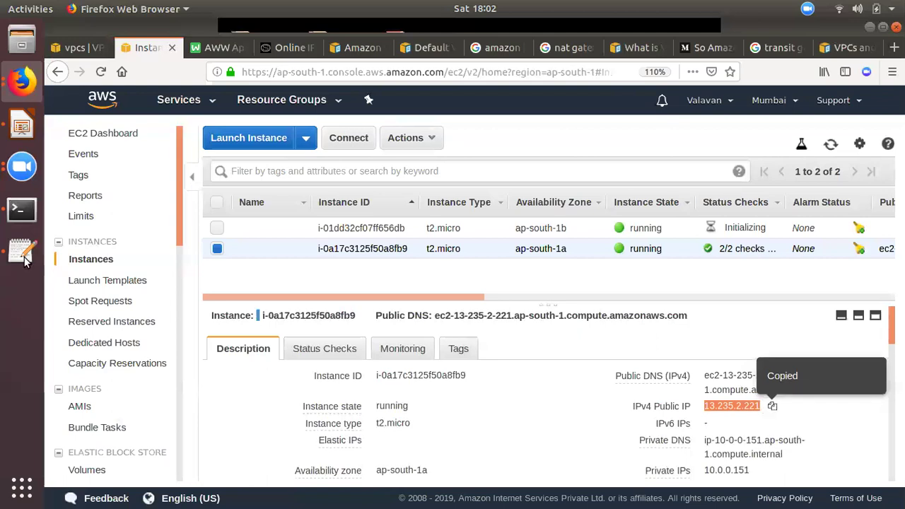
Switch to the Terminal and list the files in the home directory.
left_click(25, 212)
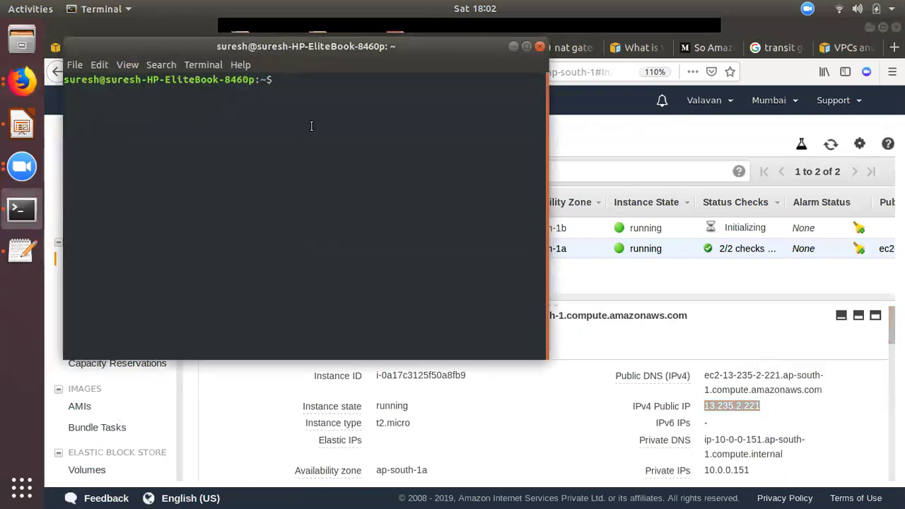
type("ls")
key("Return")
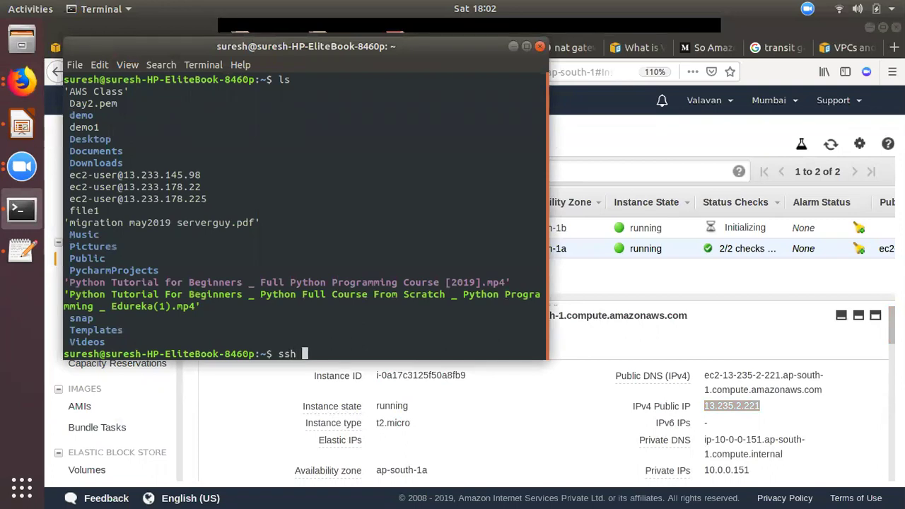
Try to connect over SSH as ec2-user to 13.235.2.221 using the Day2.pem key, accepting the host's fingerprint.
type("ssh -i D")
key("Tab")
key("Tab")
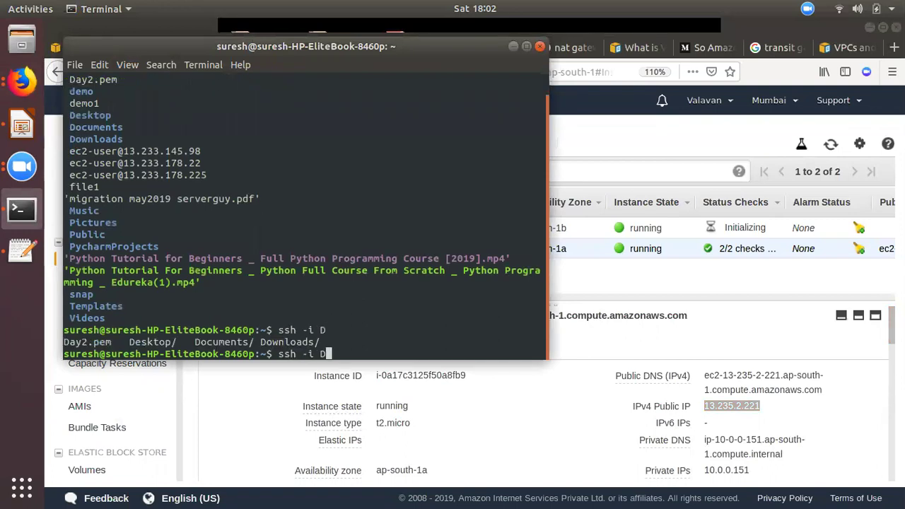
type("a")
key("Tab")
type("ec2-us")
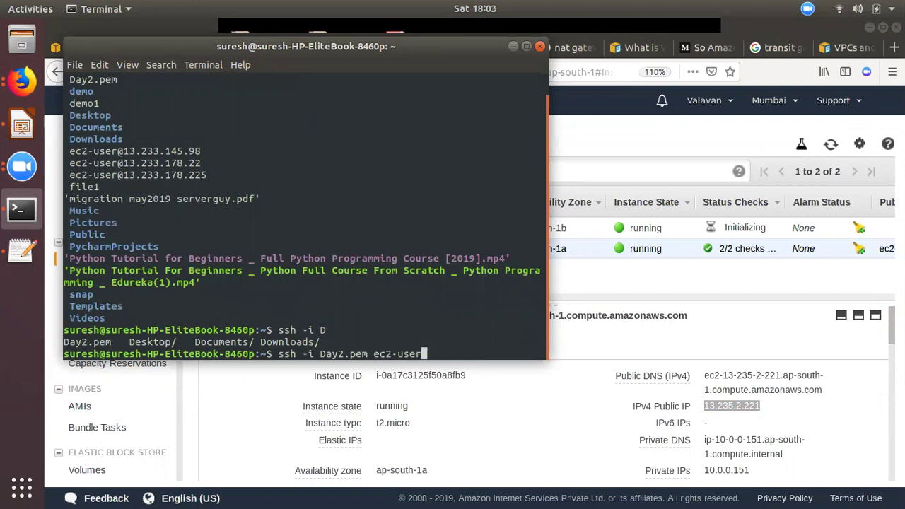
right_click(330, 41)
right_click(268, 184)
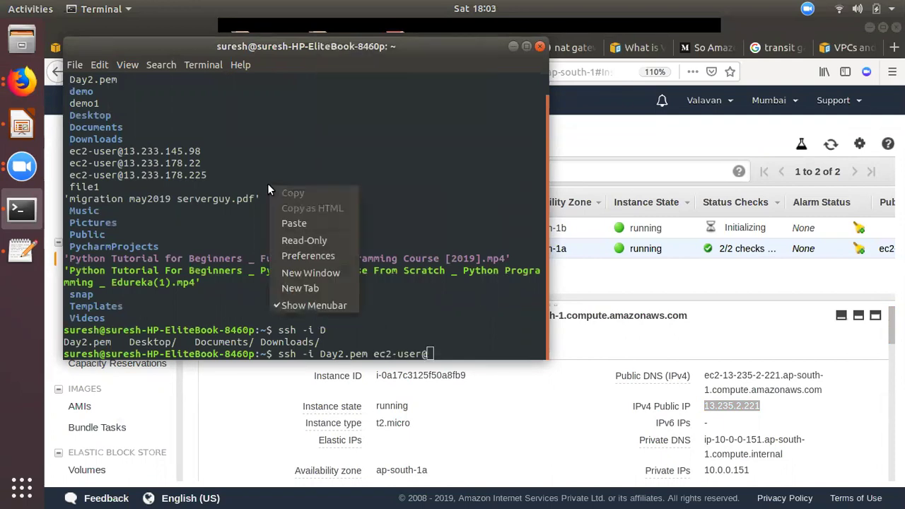
left_click(286, 224)
key("Return")
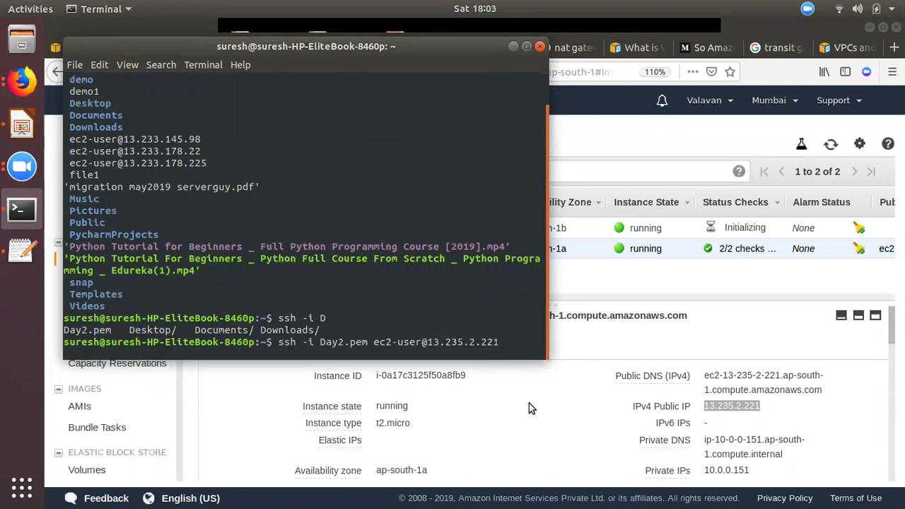
type("yes")
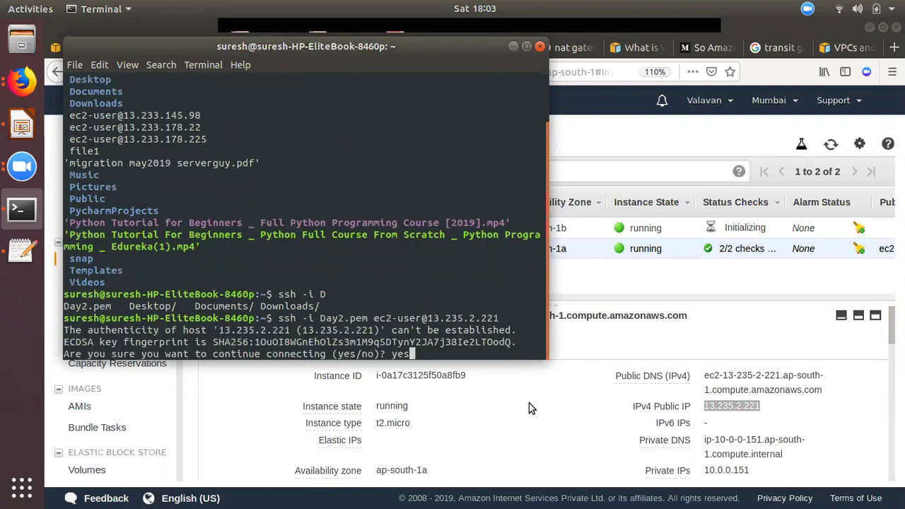
key("Return")
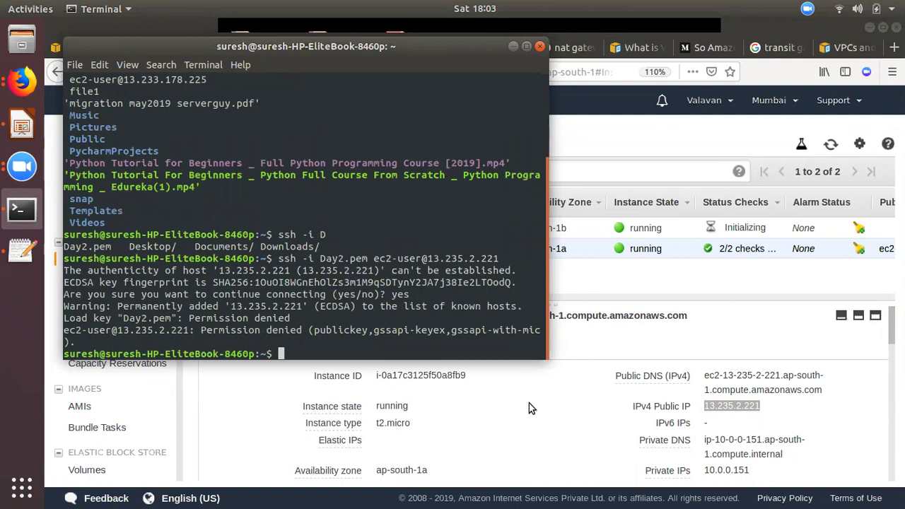
Try to set the permissions of Day2.pem to 400 from the normal user account.
type("chmod 400")
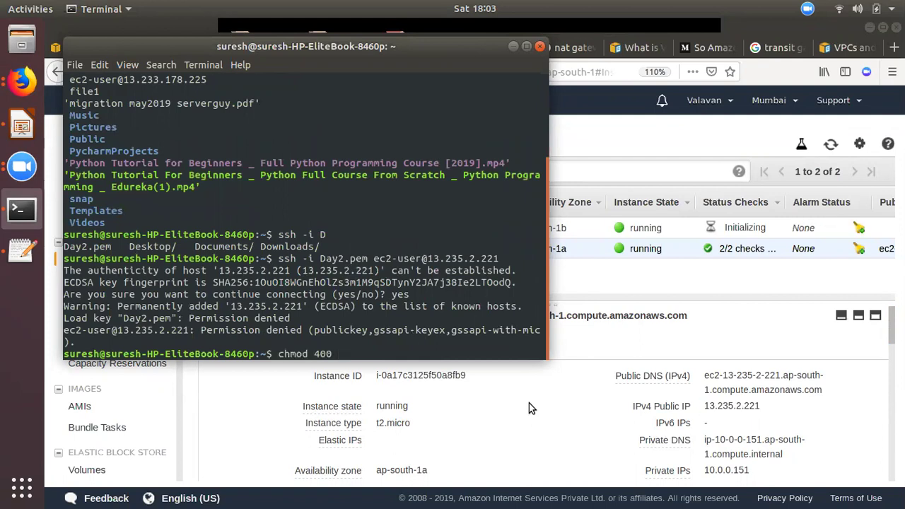
type(" Da")
key("Tab")
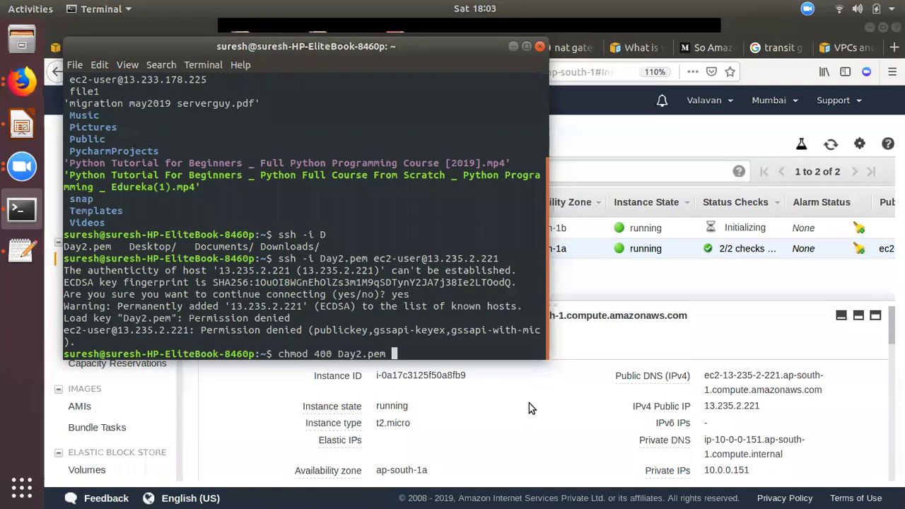
key("Return")
Switch to a root shell with sudo su, entering the account password.
type("sudo su")
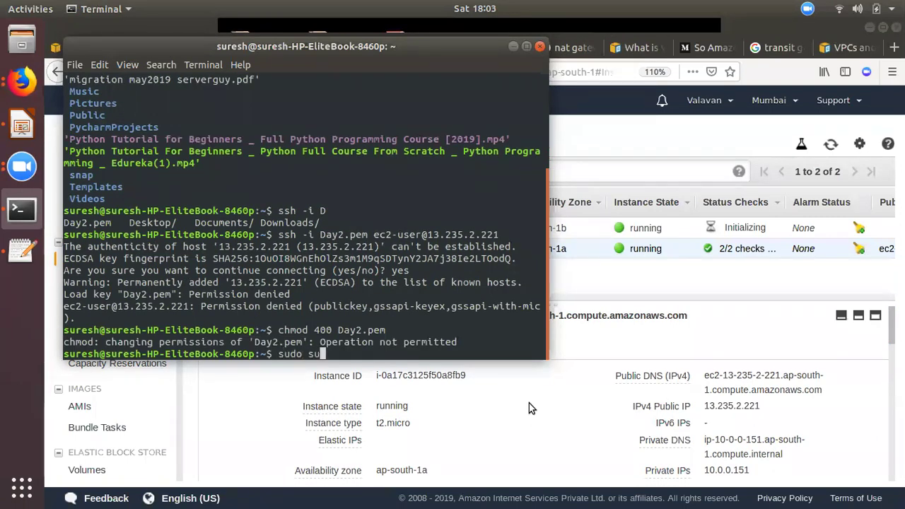
key("Return")
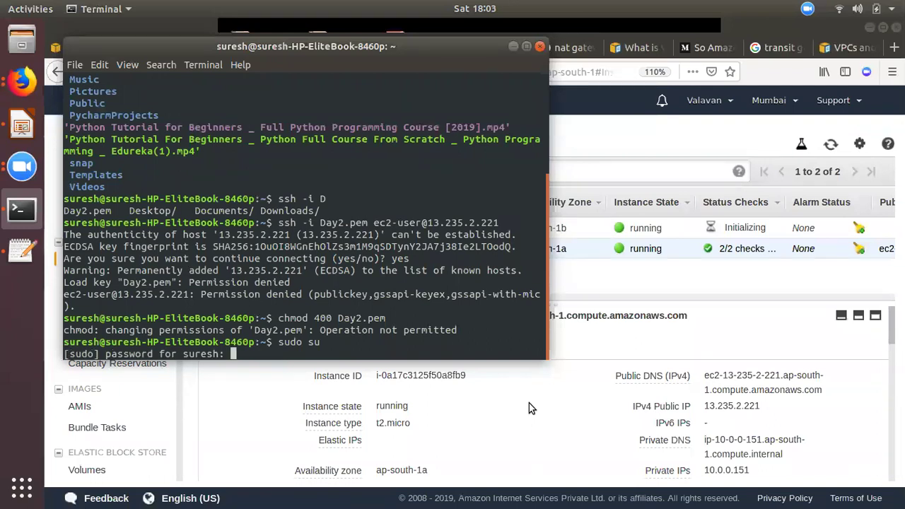
key("Return")
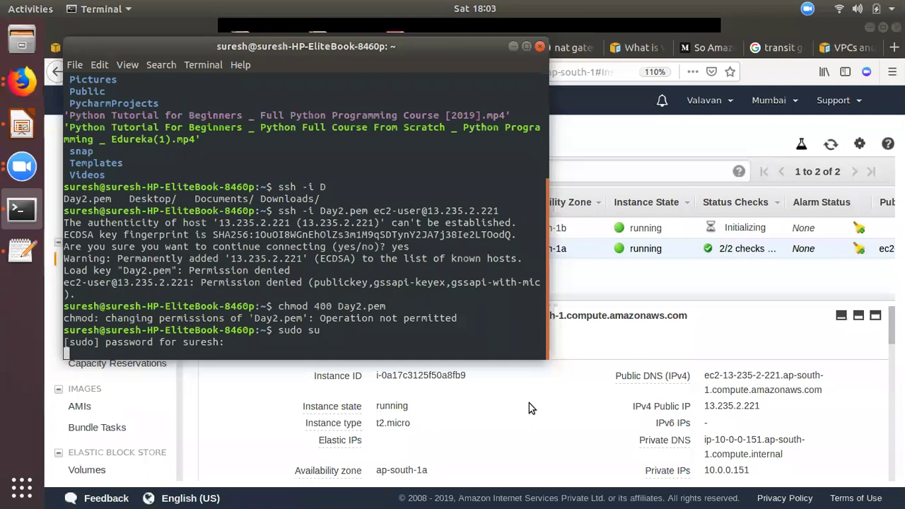
type("chmod")
key("BackSpace")
key("BackSpace")
key("BackSpace")
key("BackSpace")
key("BackSpace")
key("BackSpace")
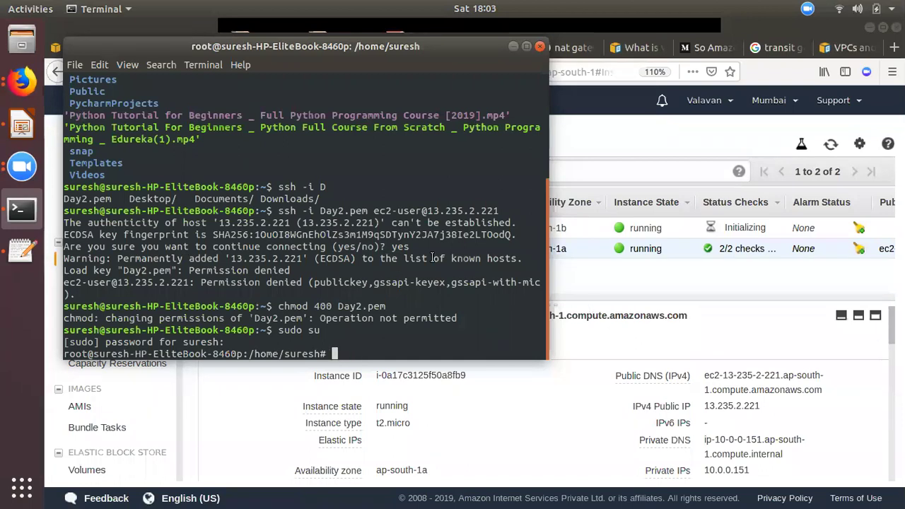
Set the permissions of Day2.pem to 400 from the root shell.
left_click_drag(278, 211, 500, 211)
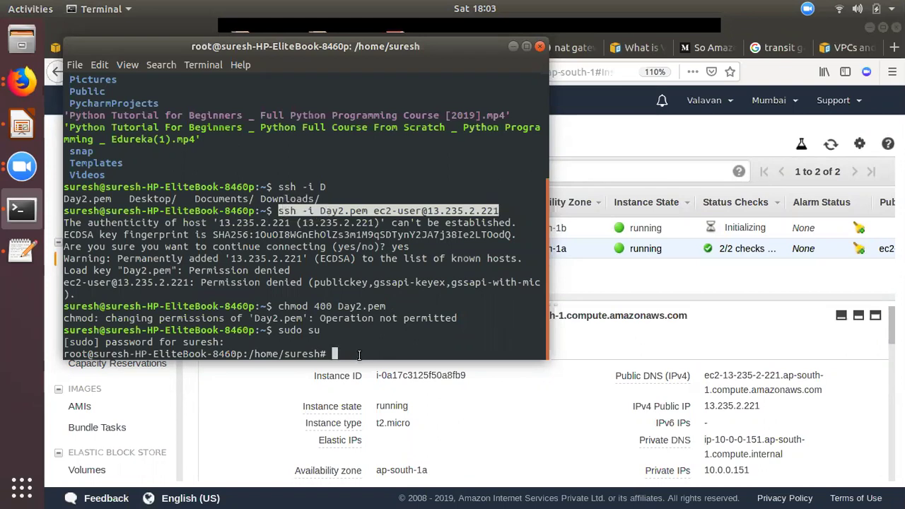
type("chmod 400 Day2.pem")
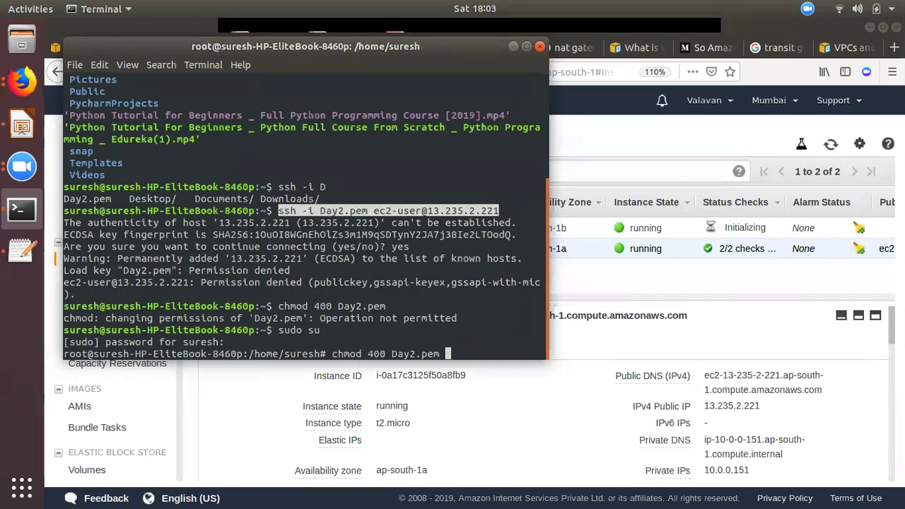
key("Return")
From the root shell, connect over SSH as ec2-user to 13.235.2.221 using the Day2.pem key, accepting the host's fingerprint.
type("ssh -i ")
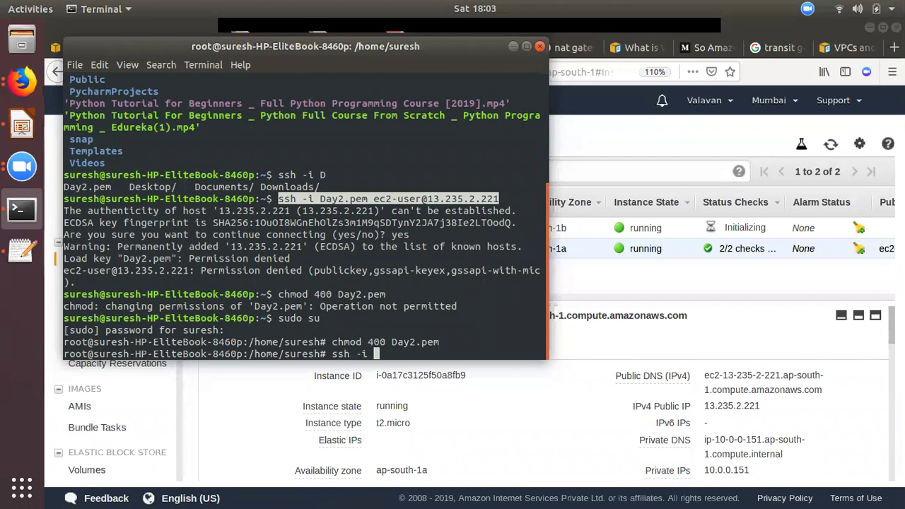
type("Day2.pem ec")
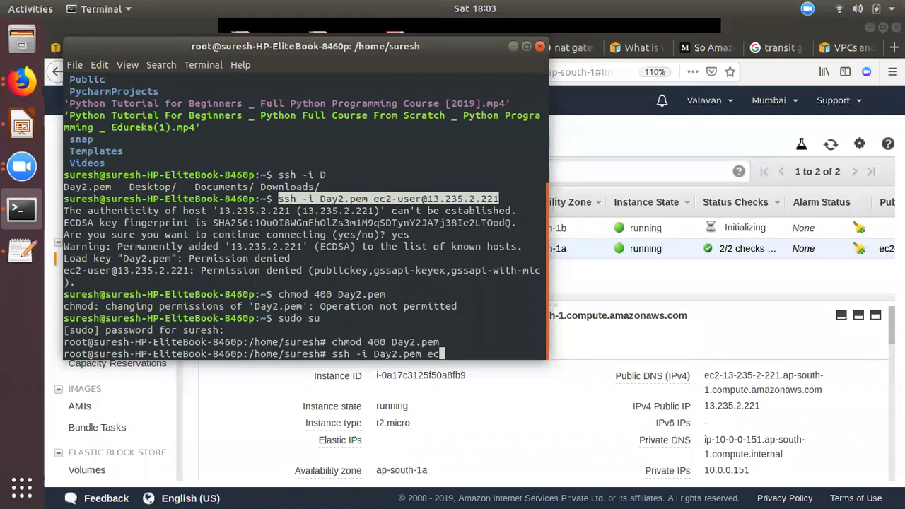
type("2-user@")
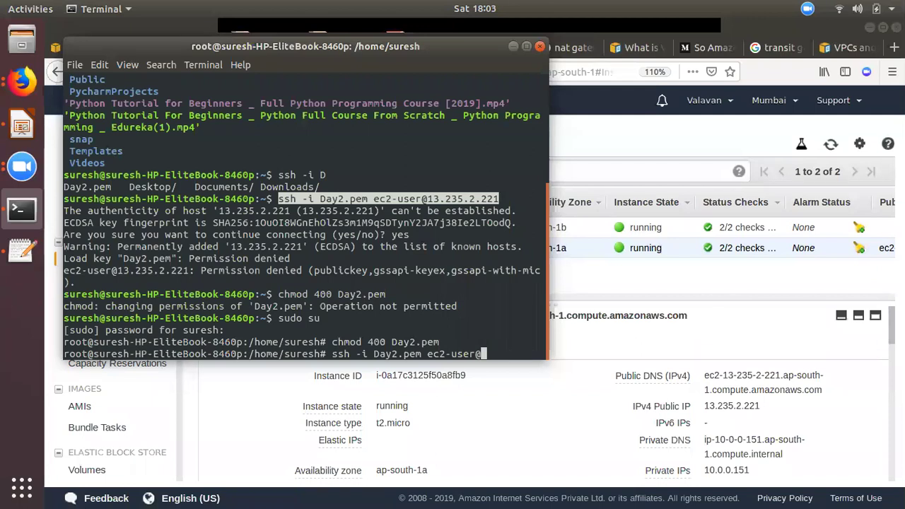
right_click(473, 323)
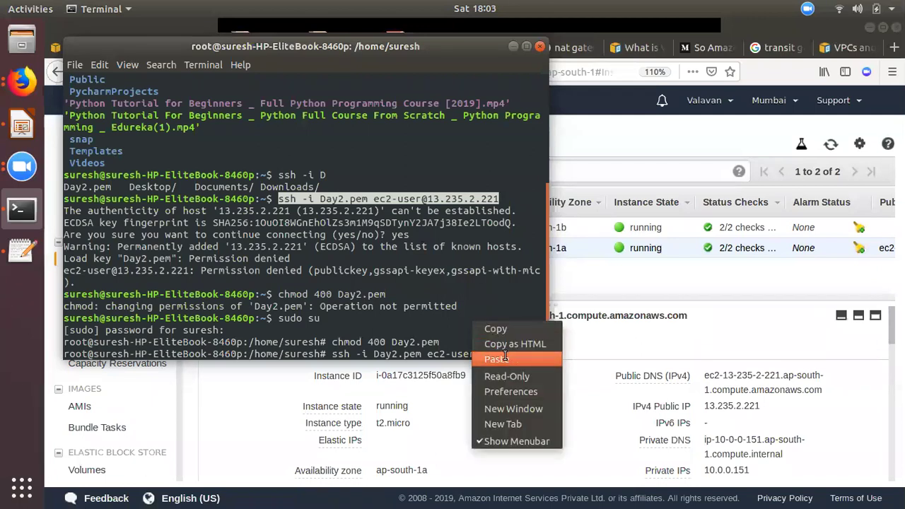
left_click(498, 360)
key("Return")
type("yes")
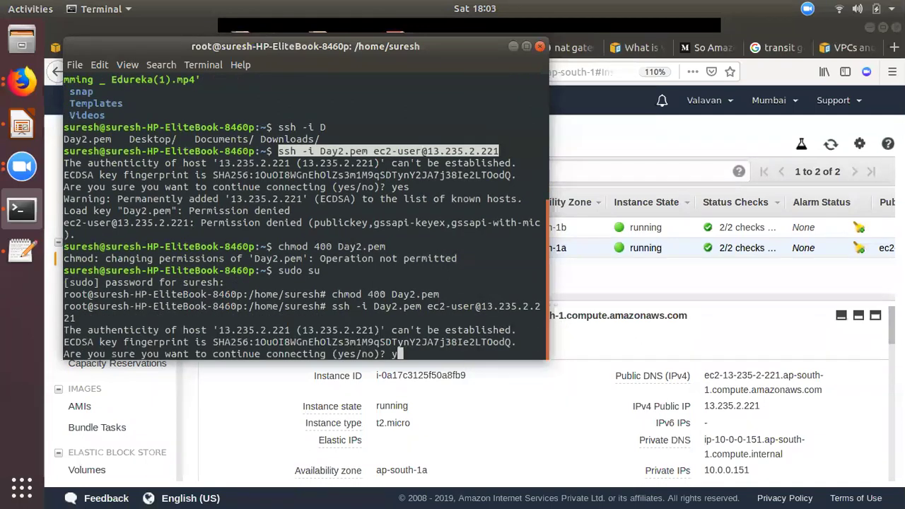
key("Return")
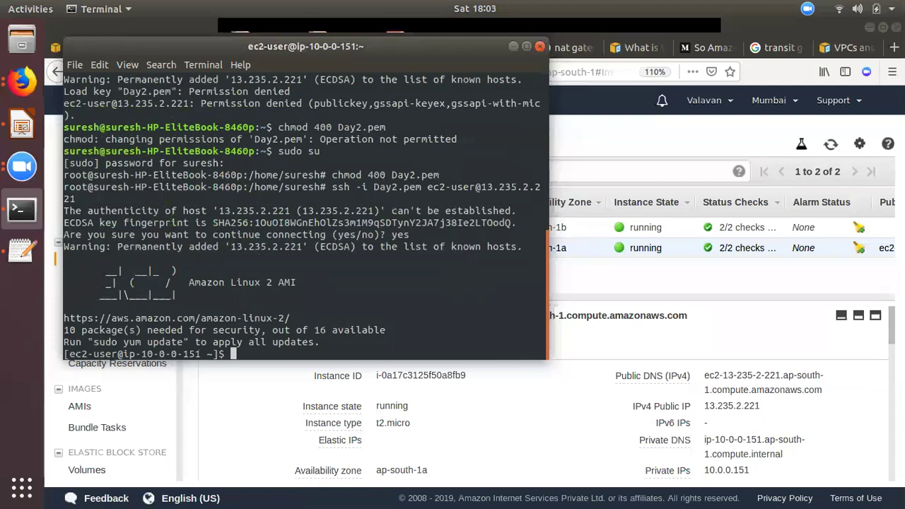
Switch to the root user on the connected EC2 instance with sudo su.
key("Return")
type("sudo su")
key("Return")
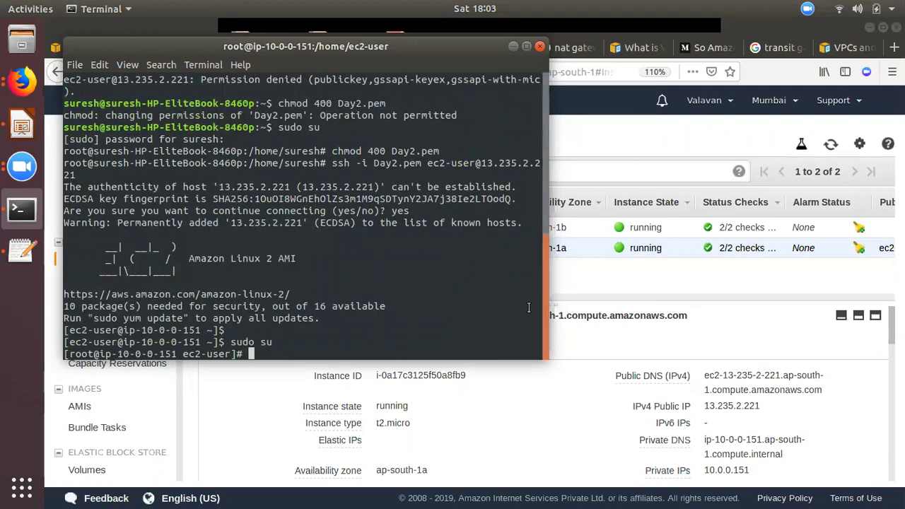
left_click_drag(209, 46, 326, 83)
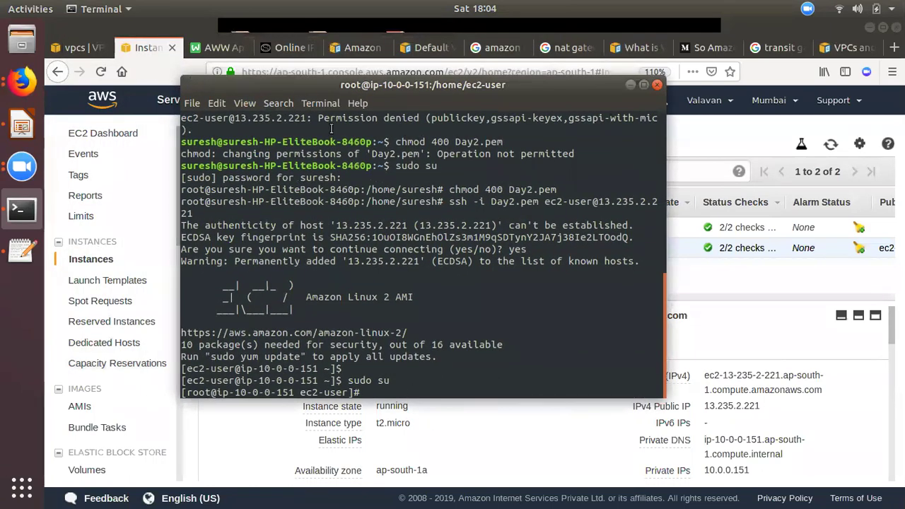
left_click_drag(325, 96, 345, 128)
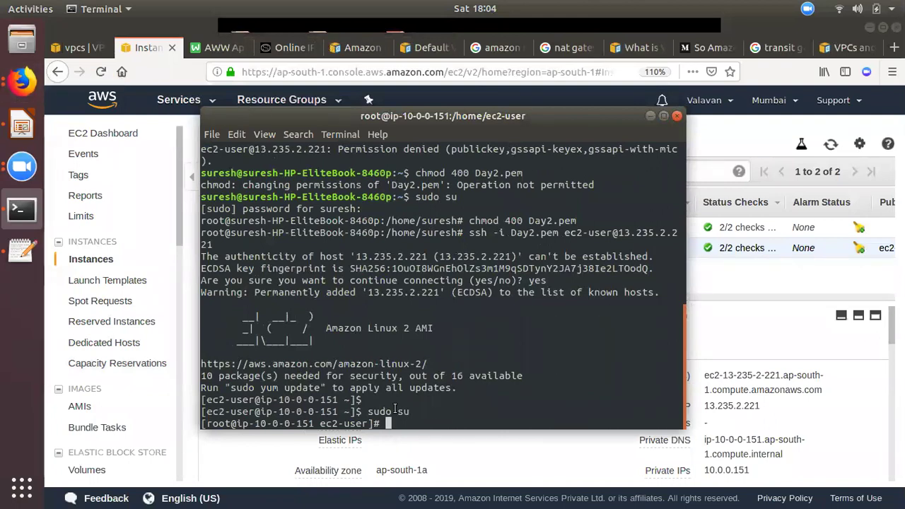
left_click_drag(317, 115, 282, 109)
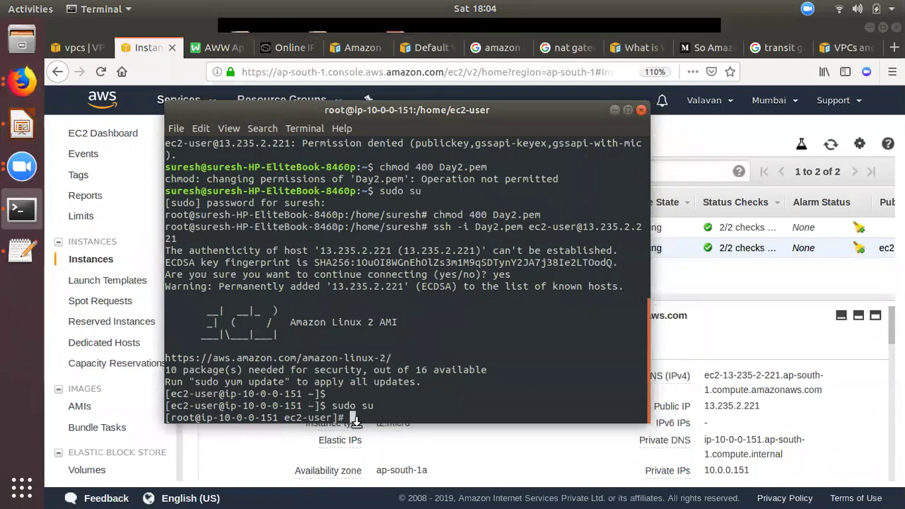
type("u")
left_click_drag(237, 110, 240, 100)
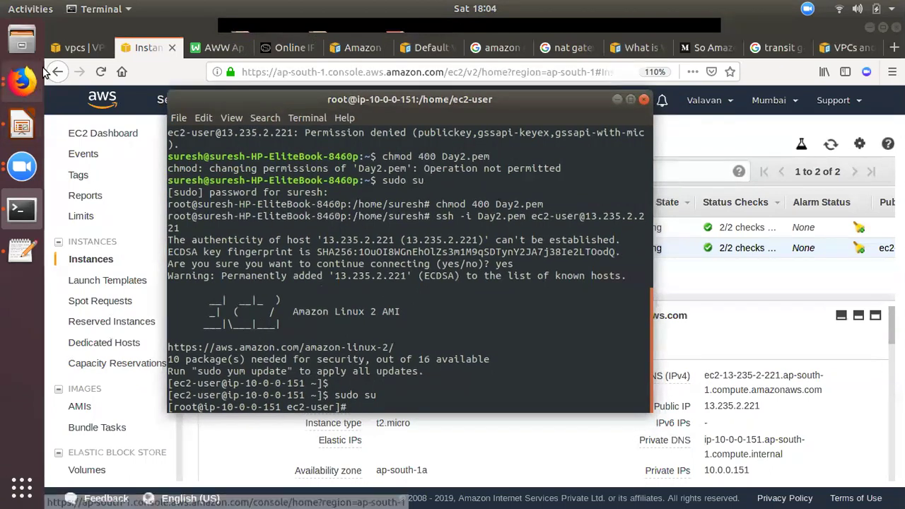
left_click(6, 500)
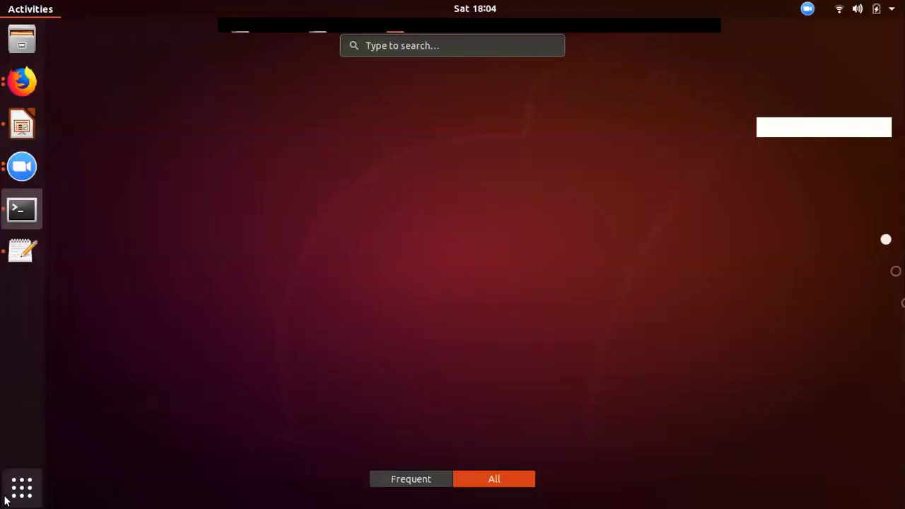
key("Escape")
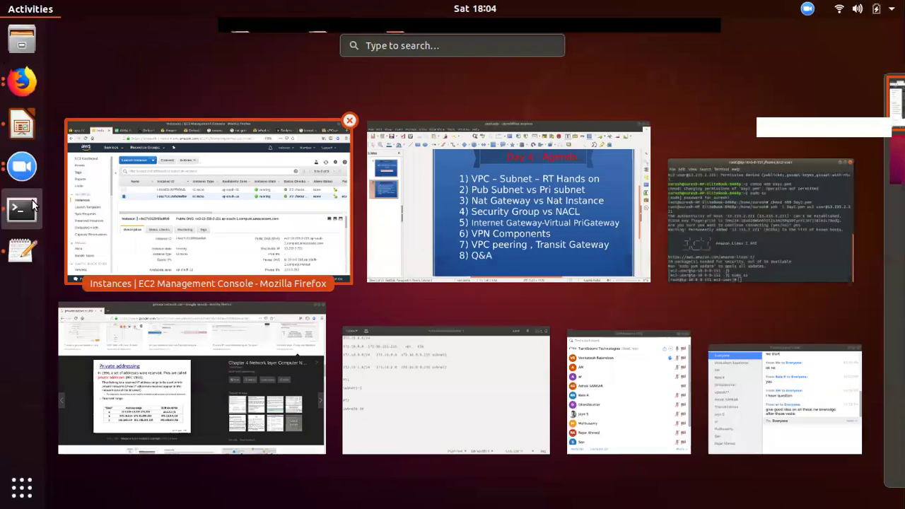
left_click(176, 234)
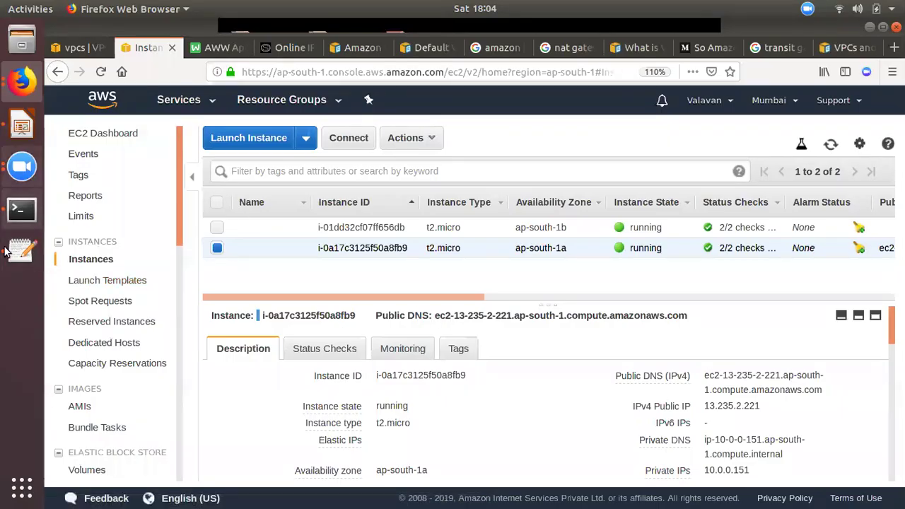
left_click(21, 209)
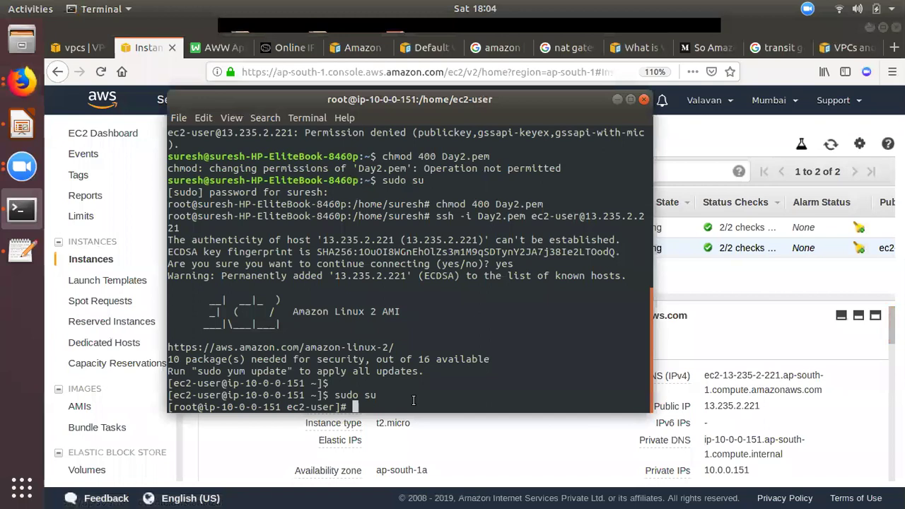
type("ssh -")
key("BackSpace")
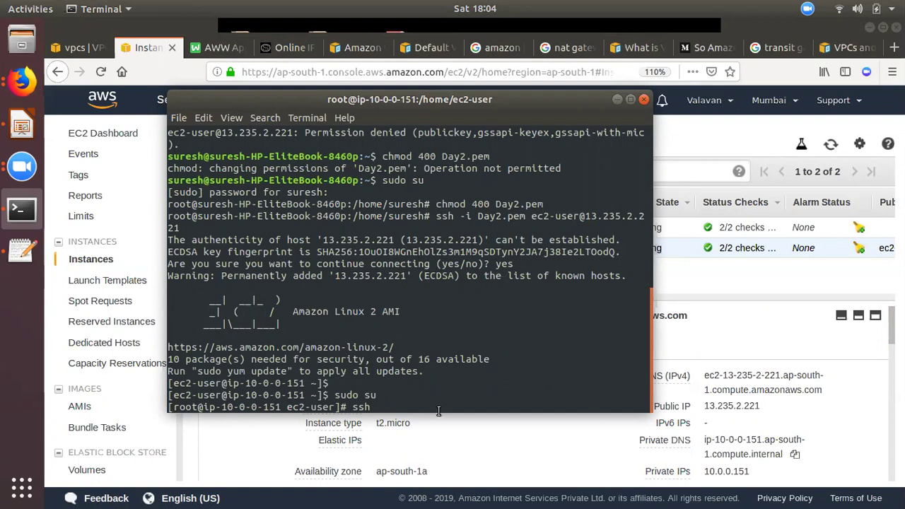
key("BackSpace")
key("BackSpace")
key("BackSpace")
key("BackSpace")
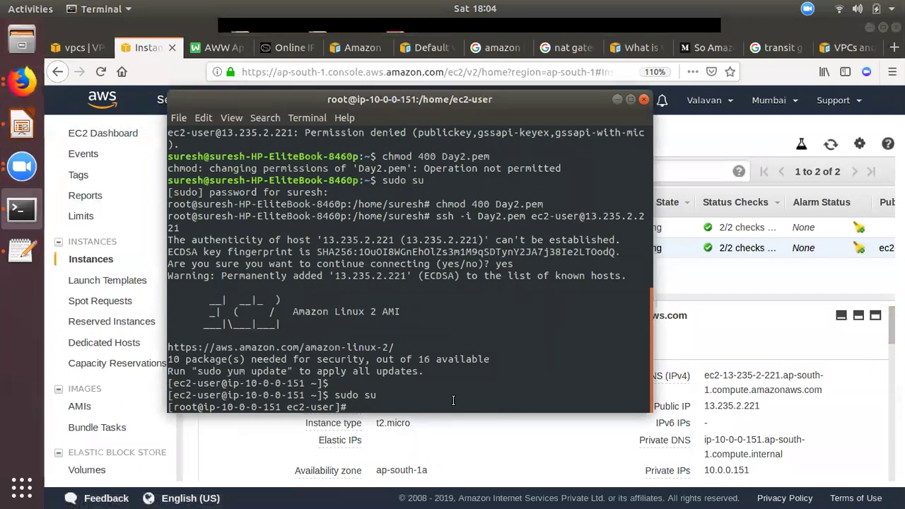
left_click(559, 450)
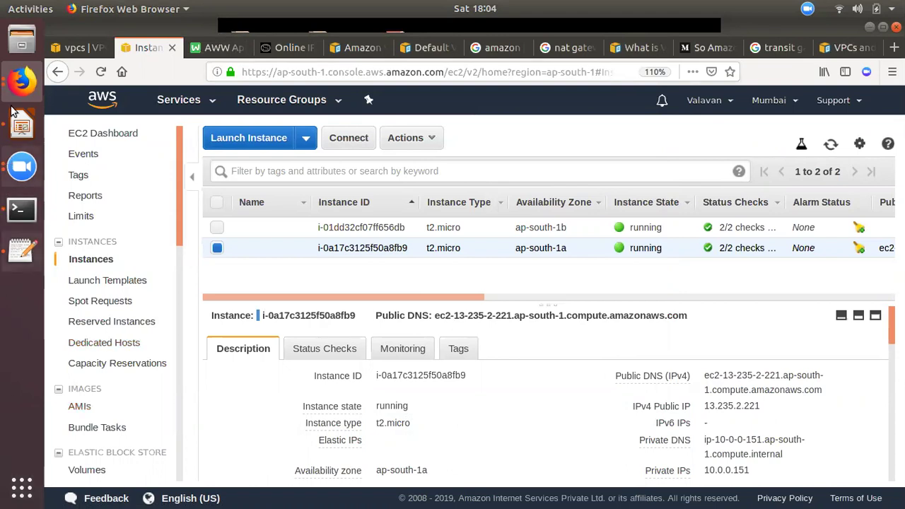
key("super+a")
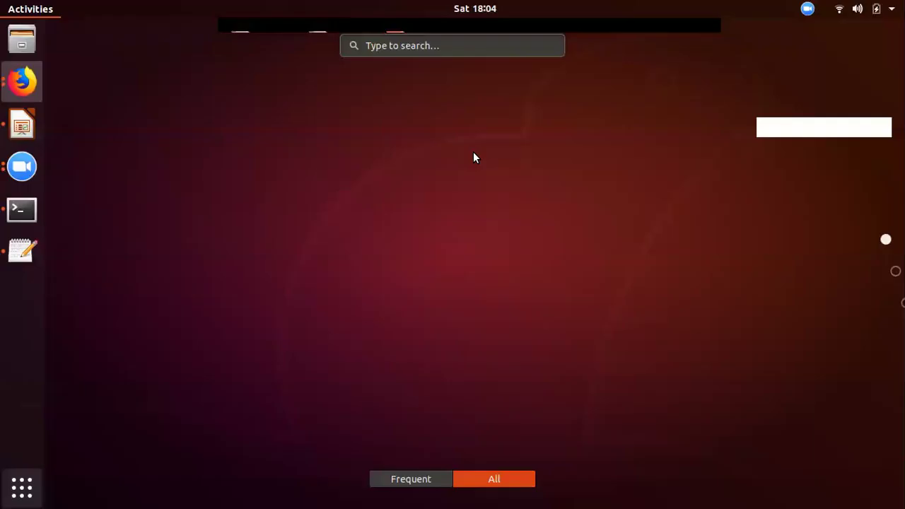
scroll(454, 333, "down", 1)
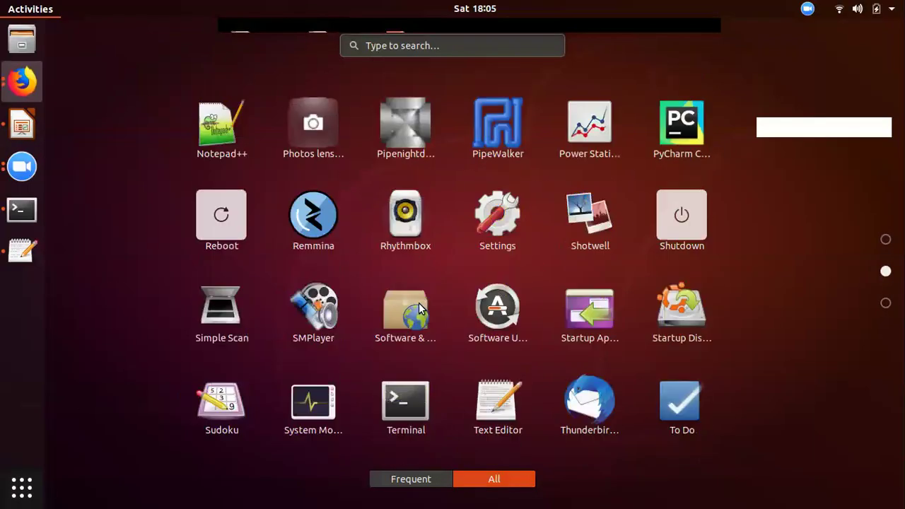
key("Escape")
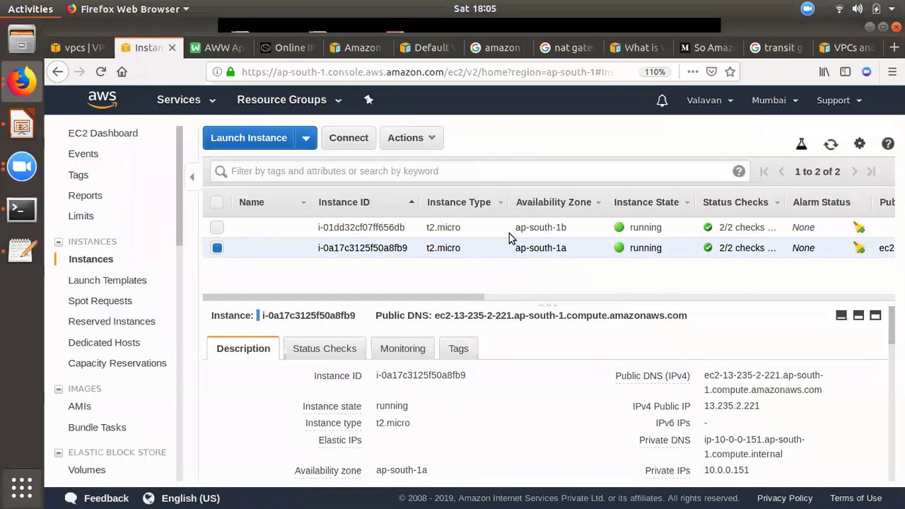
key("super+a")
scroll(417, 320, "down", 2)
scroll(424, 318, "up", 1)
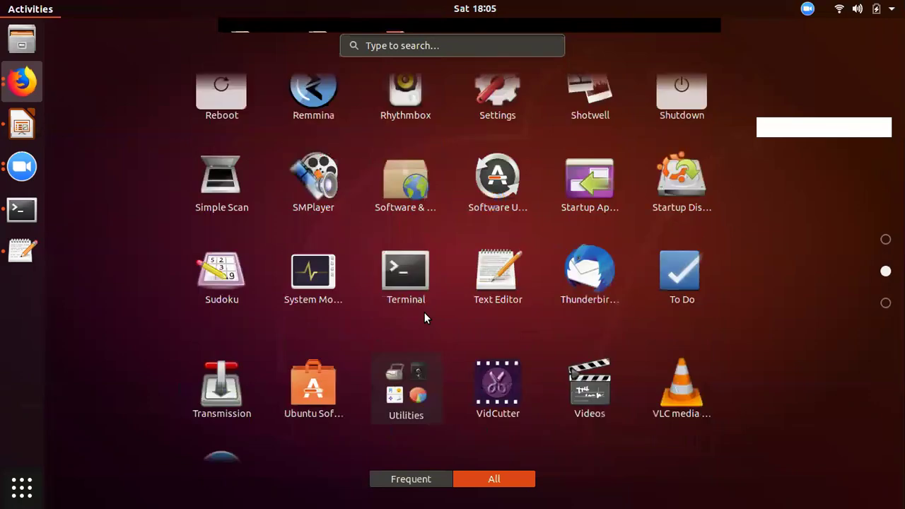
scroll(424, 319, "up", 1)
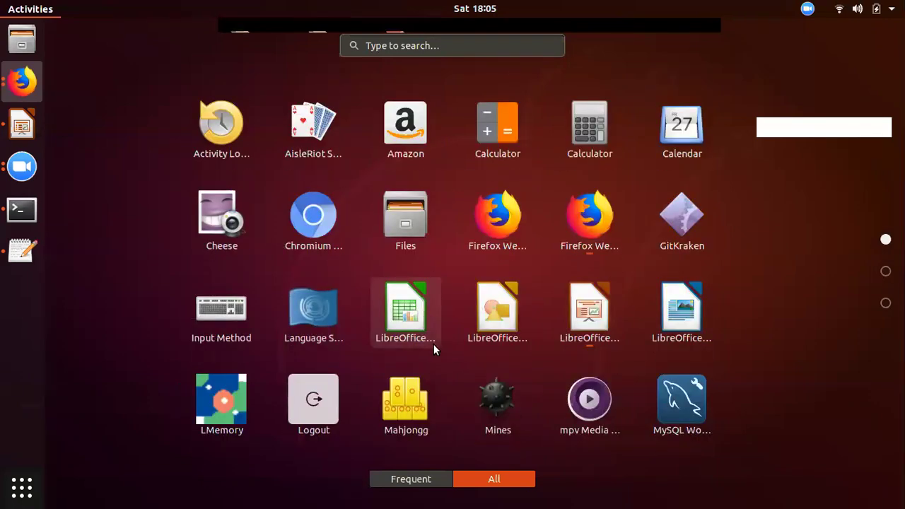
scroll(435, 343, "down", 1)
left_click(16, 494)
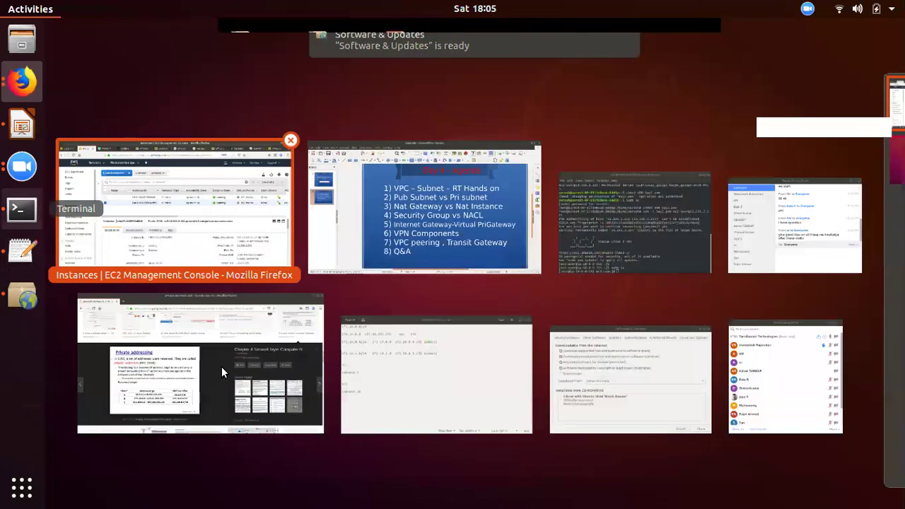
Open a second terminal session on the local machine and try to display Day2.pem with cat from the normal user account.
left_click(577, 259)
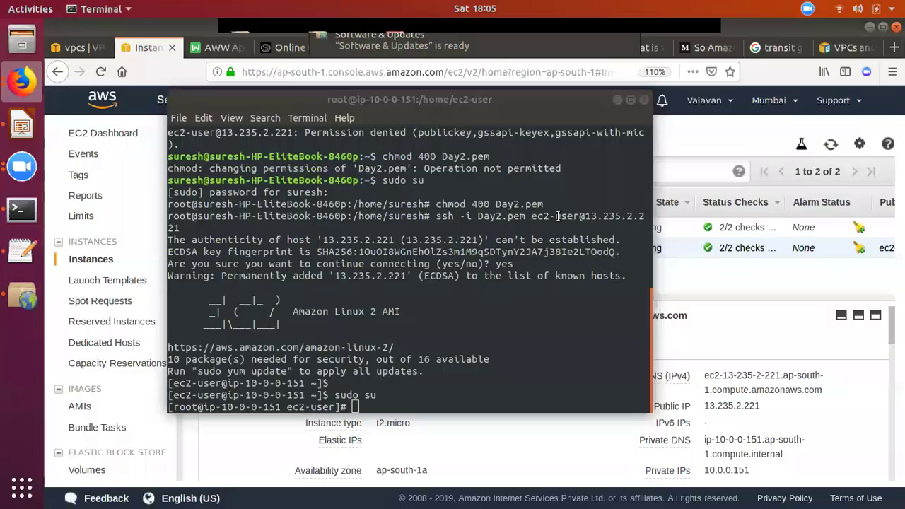
left_click(179, 119)
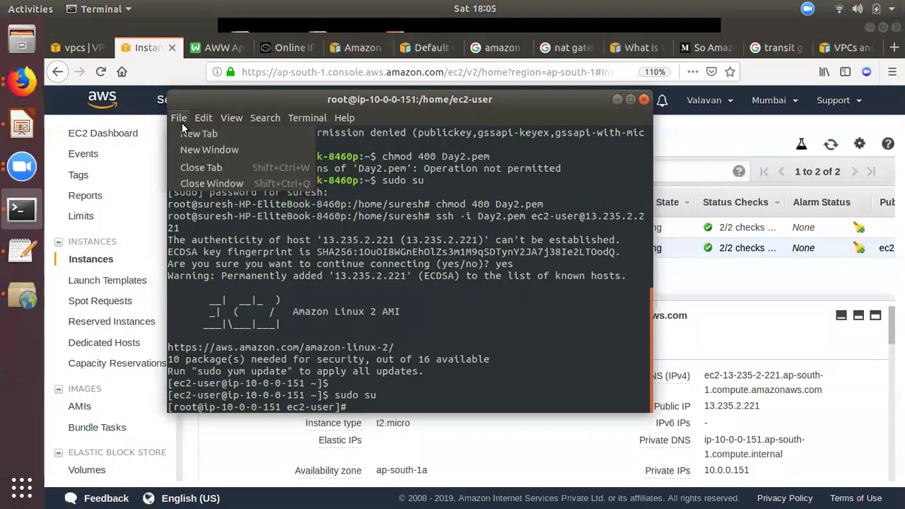
left_click(199, 136)
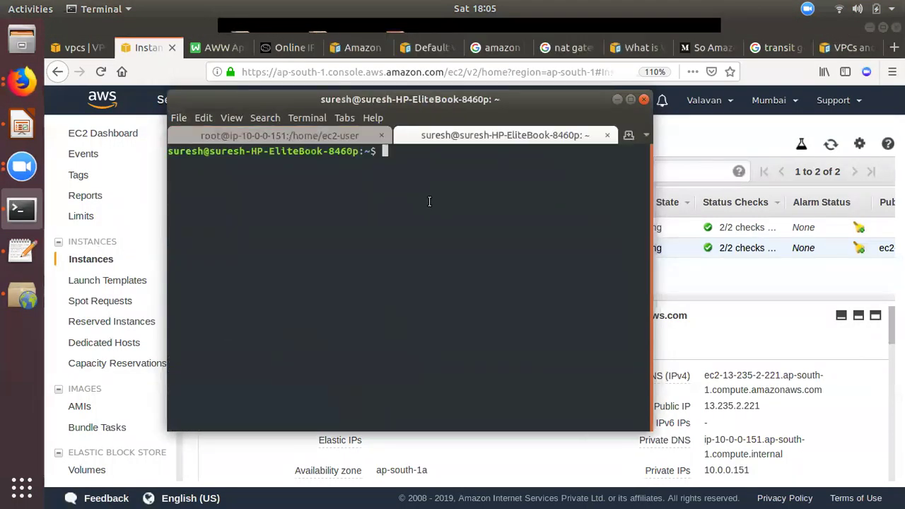
type("cat ")
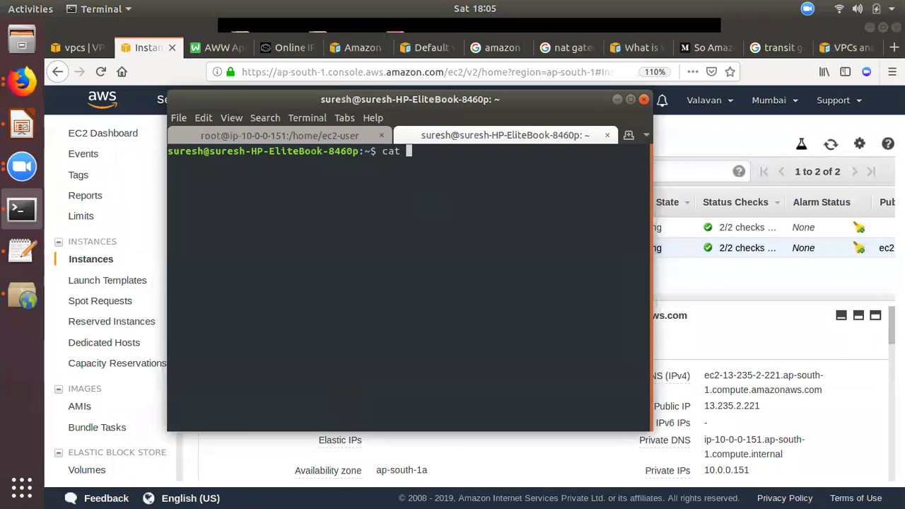
type("Day2.pem")
key("Return")
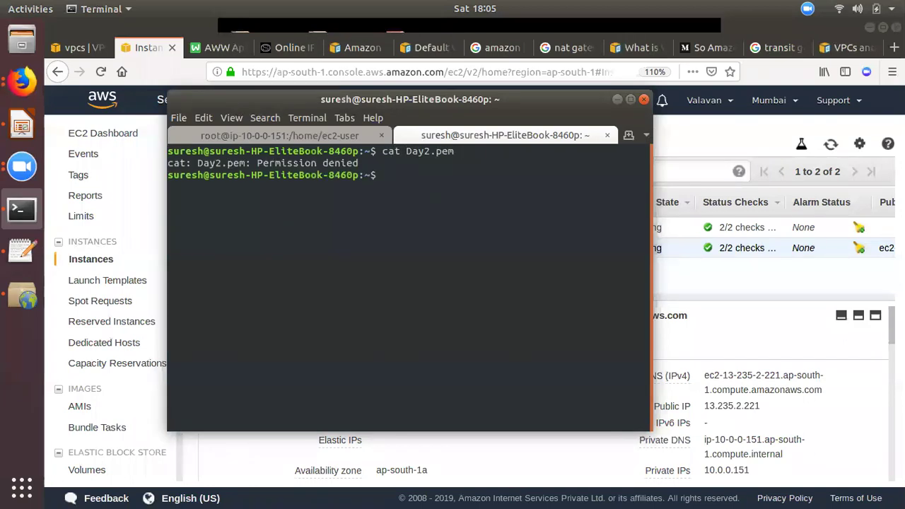
Switch the local terminal session to a root shell with sudo su, entering the account password.
type("sudo su")
key("Return")
key("Return")
Display Day2.pem with cat and copy the whole private key block, including its BEGIN and END lines.
type("ca")
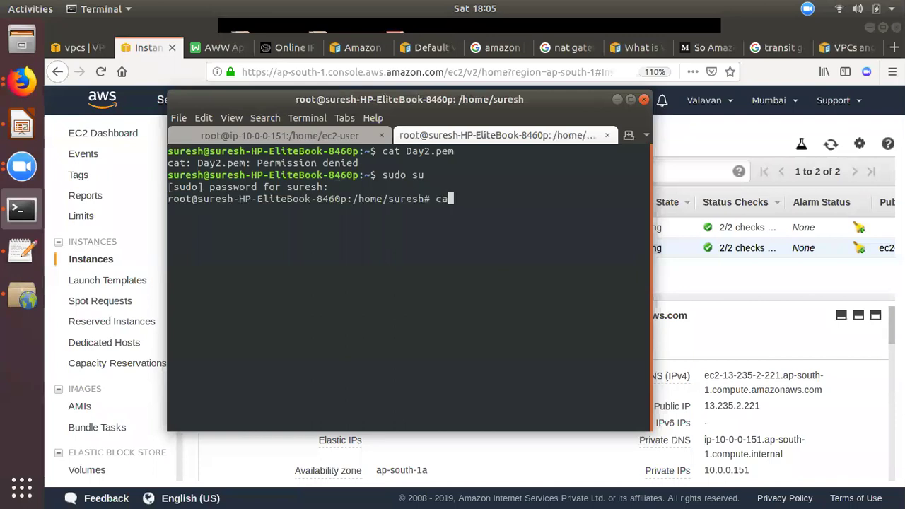
type("t Day2.pem")
key("Return")
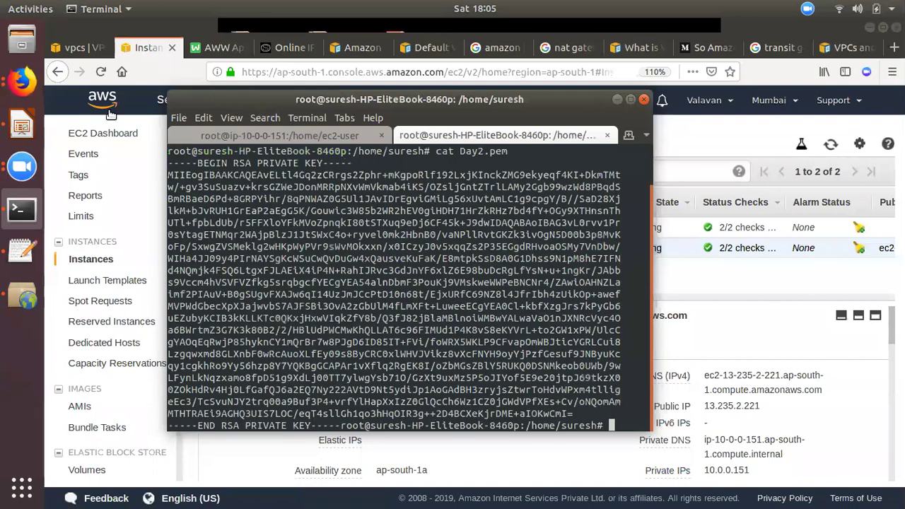
left_click_drag(169, 163, 525, 426)
left_click_drag(391, 422, 340, 425)
right_click(323, 267)
left_click(345, 275)
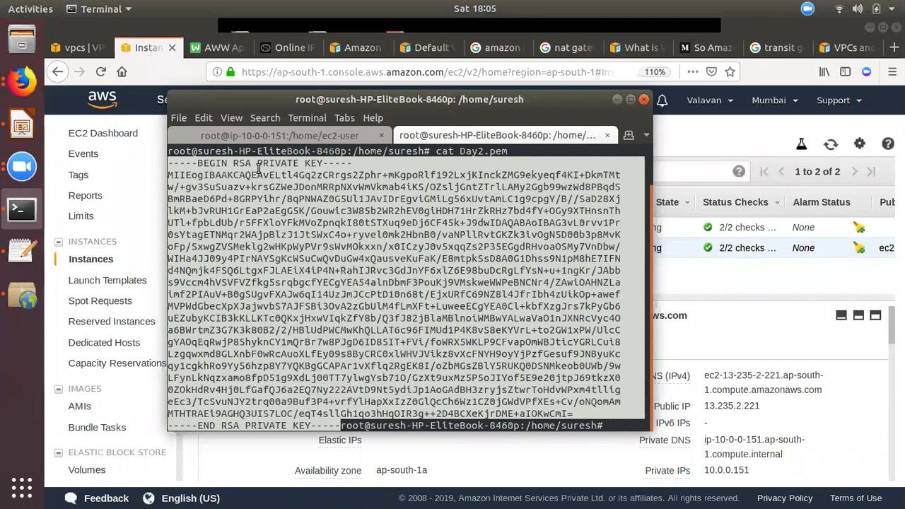
In the EC2 instance's root session, create key.ssh with vi, paste the copied private key into it, and save the file.
left_click(283, 133)
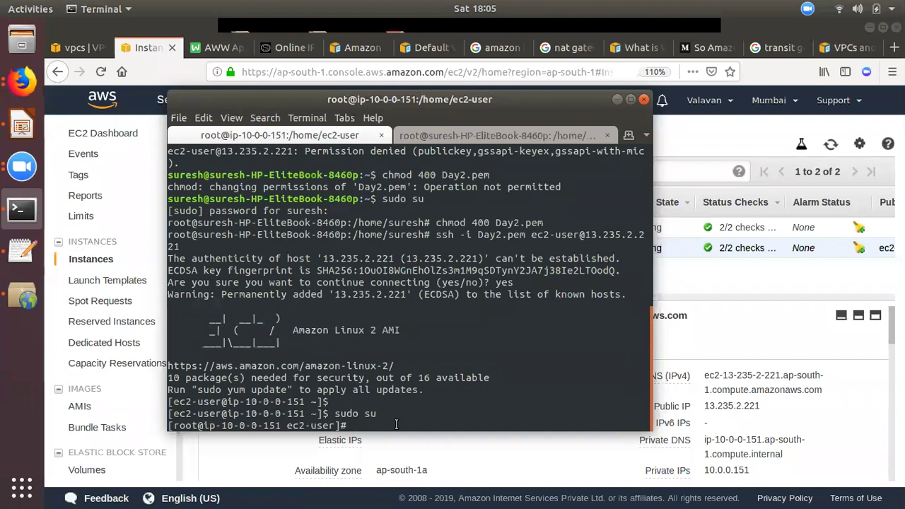
type("vi key.ssh")
key("Return")
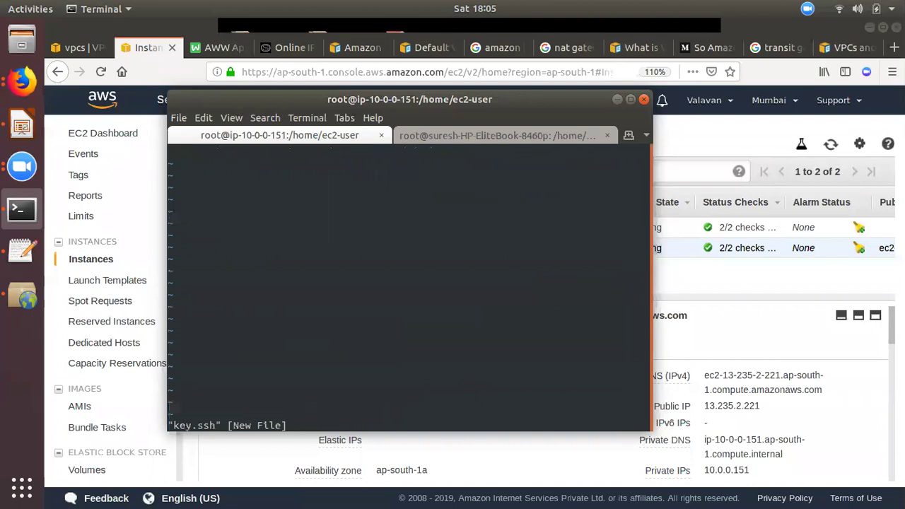
key("i")
right_click(327, 253)
left_click(360, 289)
key("Escape")
type(":wq")
key("Return")
Begin the command ssh -i key.ssh in the EC2 root session, and copy the private IP 10.0.81.195 of the ap-south-1b instance from the EC2 console.
type("s")
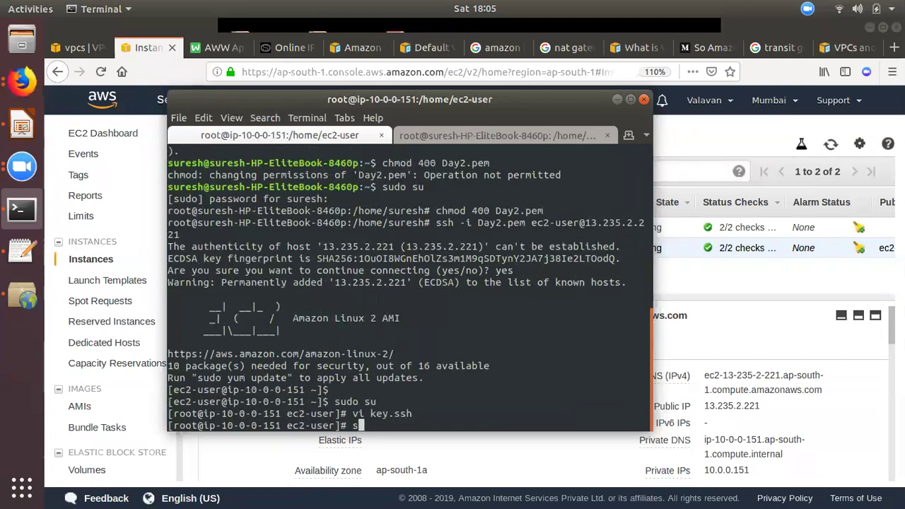
type("sh -i key.ssh")
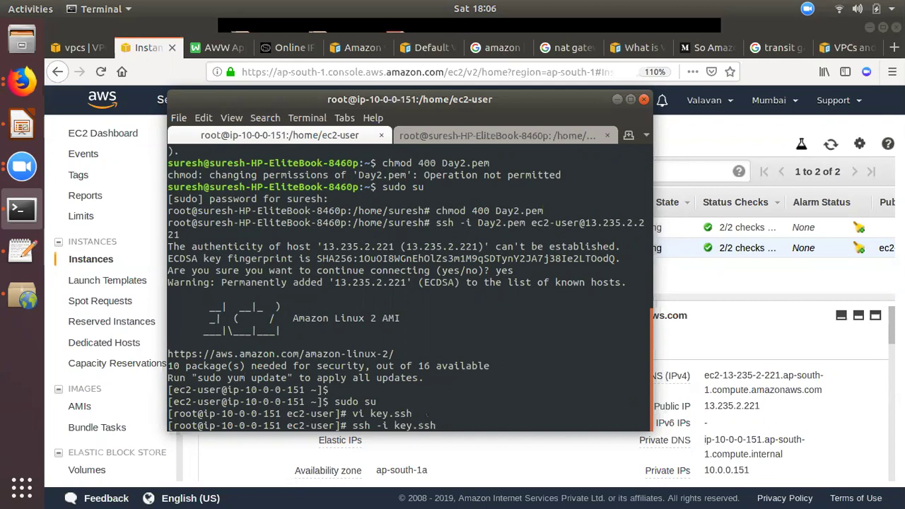
left_click(751, 329)
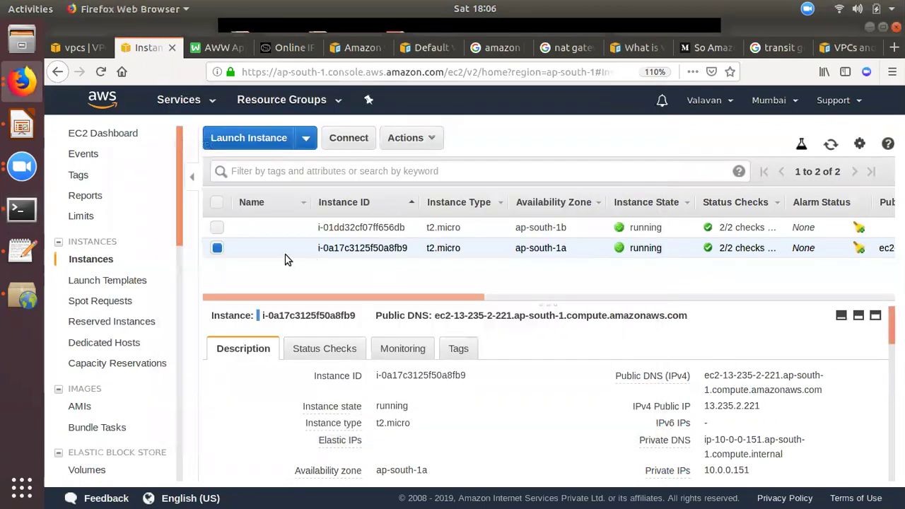
left_click(217, 249)
left_click(217, 227)
left_click(217, 227)
left_click(217, 227)
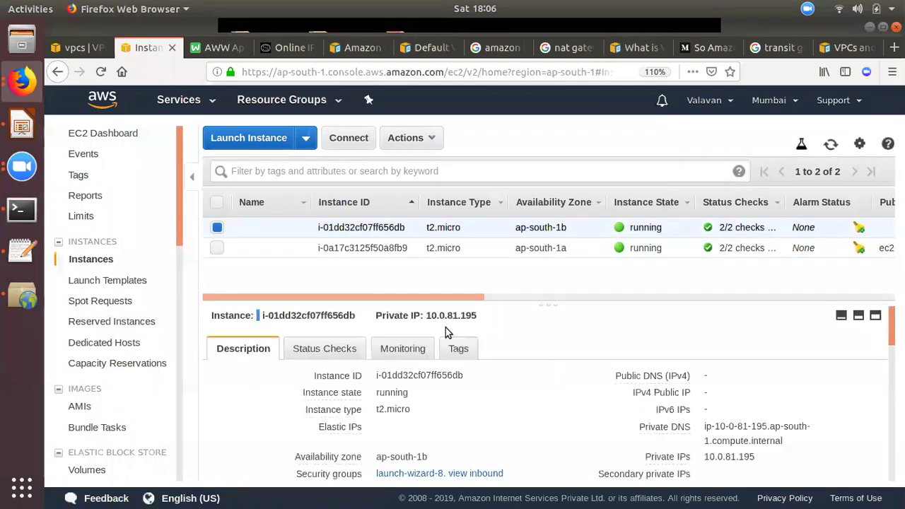
left_click(766, 459)
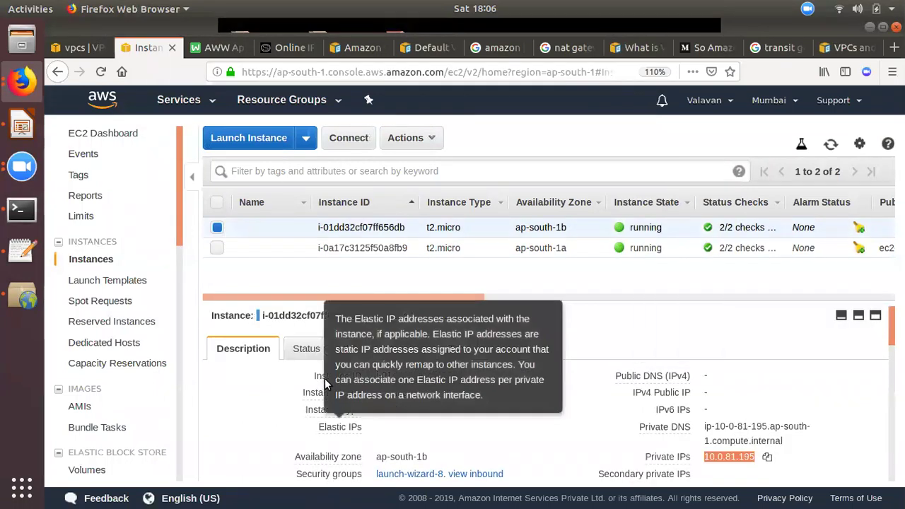
Switch back to the terminal and extend the pending ssh -i key.ssh command with the login ec2-user@ for the private instance.
left_click(21, 209)
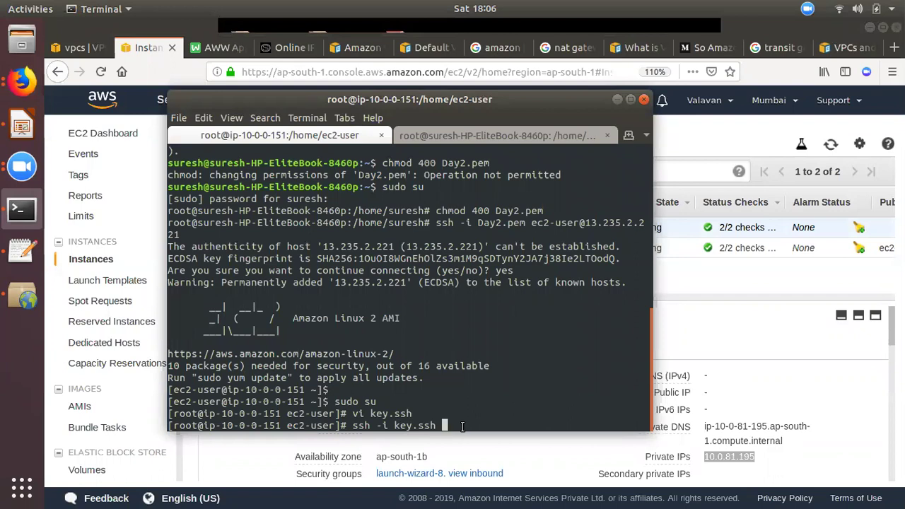
right_click(466, 425)
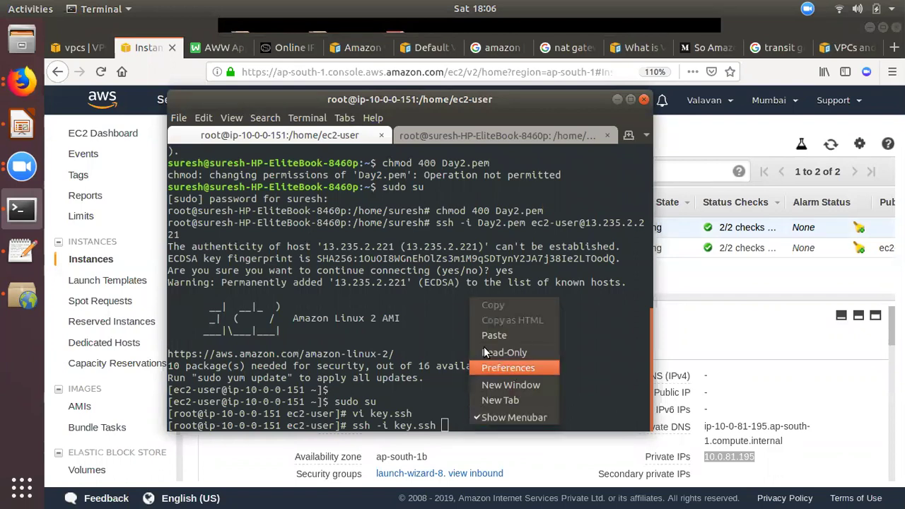
left_click(455, 408)
type("ec2")
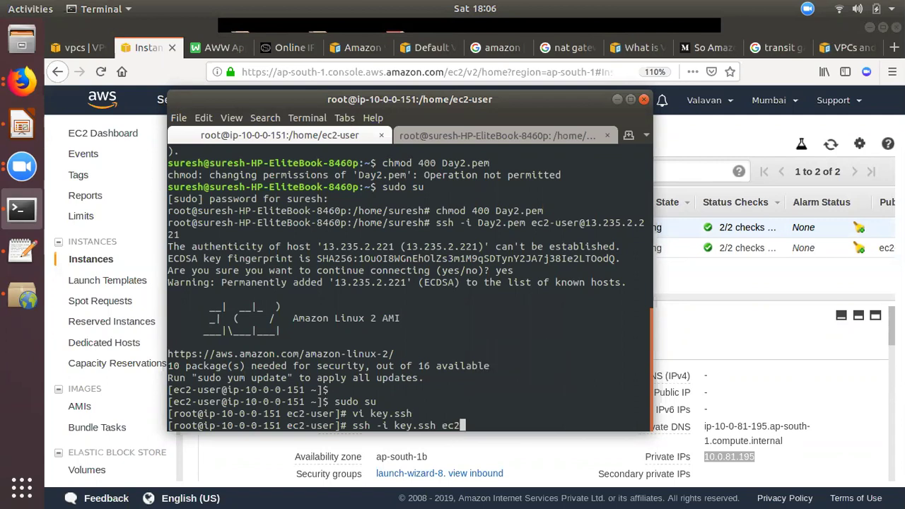
type("-user@")
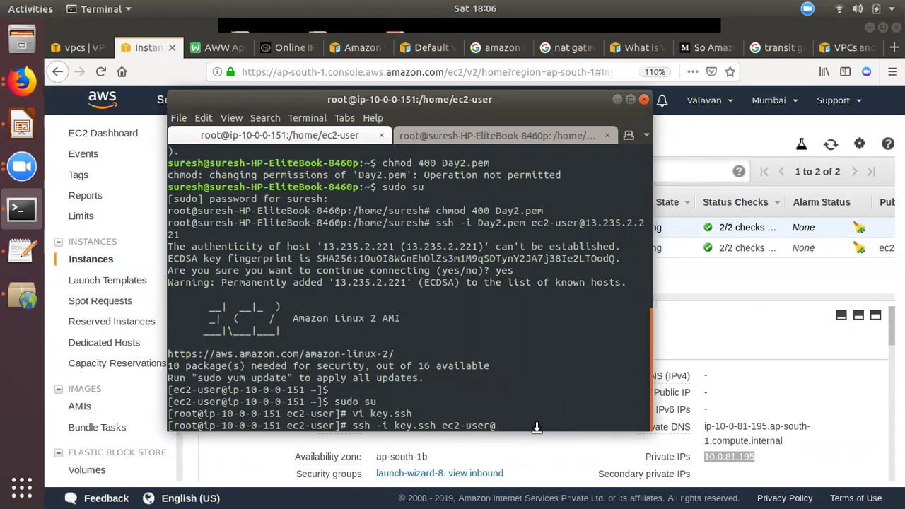
Connect over SSH as ec2-user to the private instance 10.0.81.195 with key.ssh, accepting the host's authenticity.
right_click(544, 415)
left_click(584, 325)
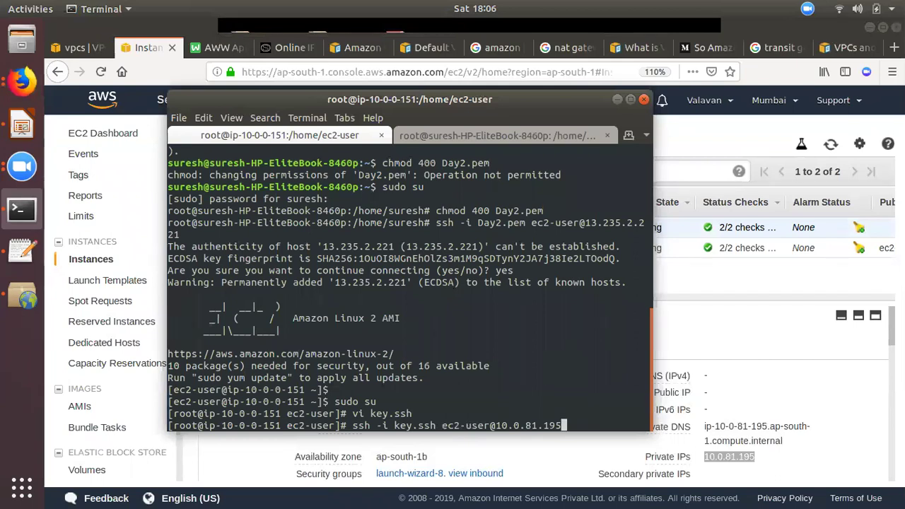
key("Return")
type("yes")
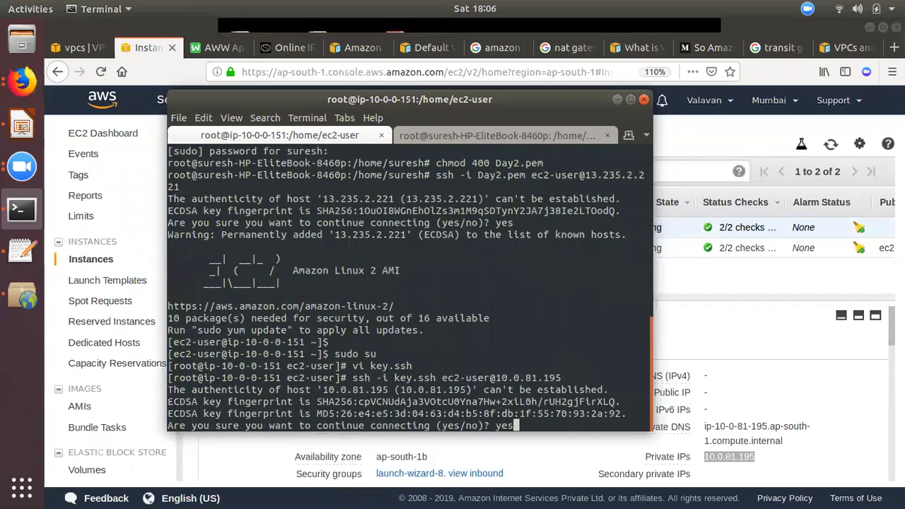
key("Return")
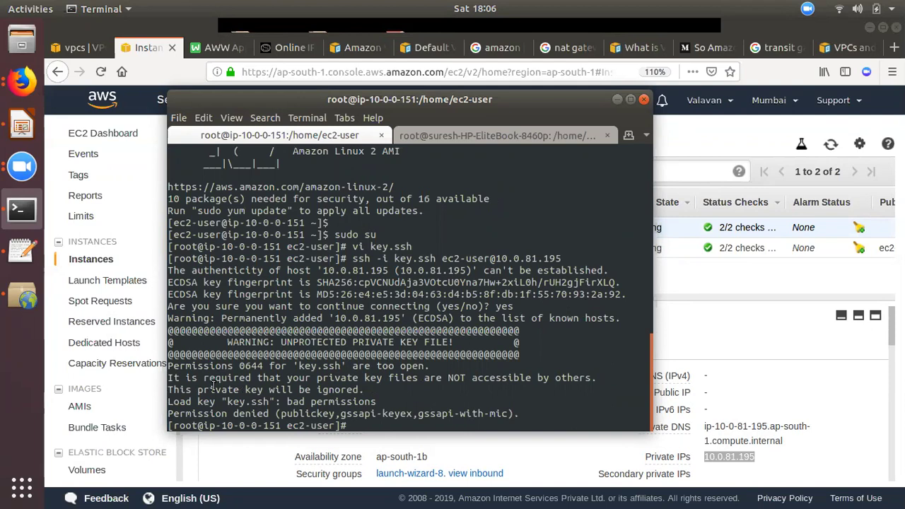
type("chmod 400 key.ssh")
key("Return")
key("Up")
key("Up")
key("Return")
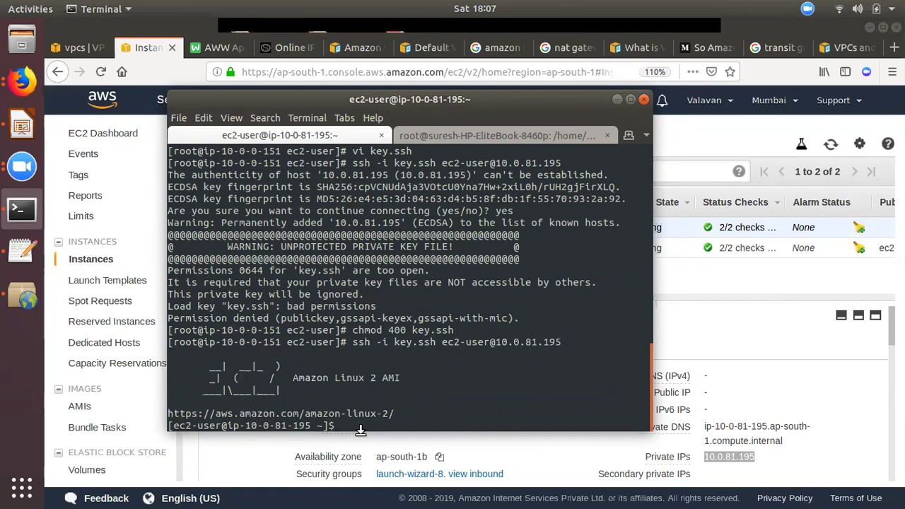
Switch to the root user on the private instance, clear the screen and ping google.com.
type("sudo su")
key("Return")
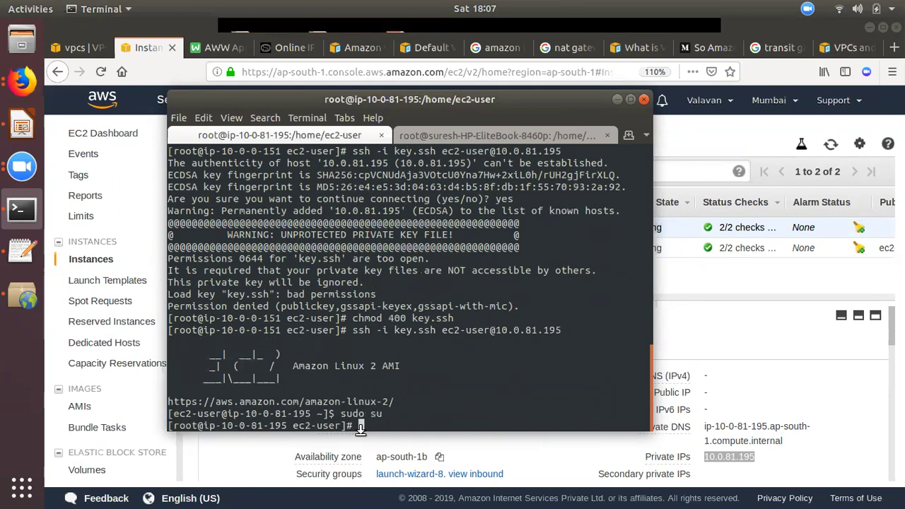
key("ctrl+l")
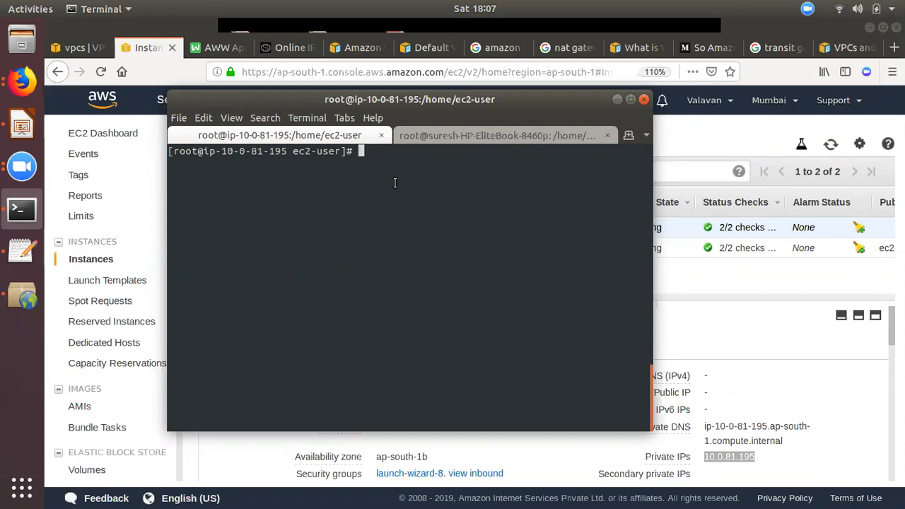
type("ping google.com")
key("Return")
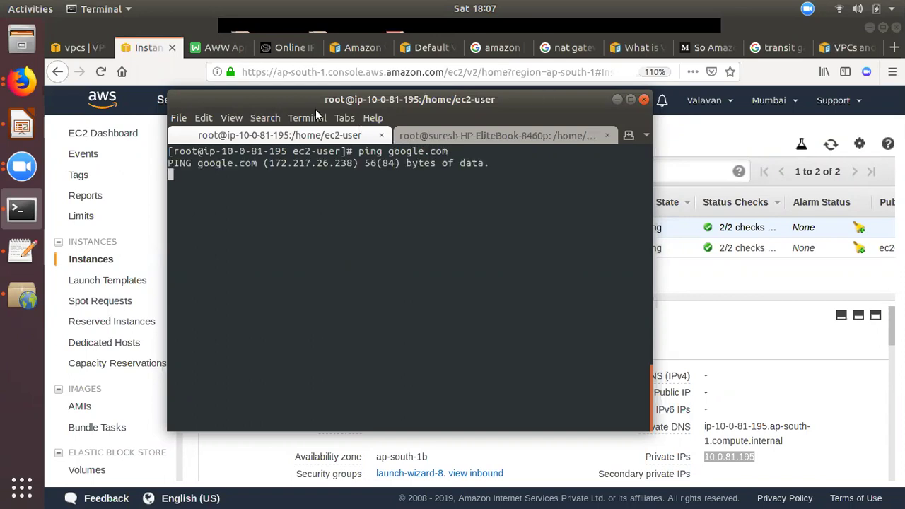
Switch to the browser and review the default VPC diagram and the public and private subnet diagram with its NAT gateway.
left_click_drag(310, 104, 326, 157)
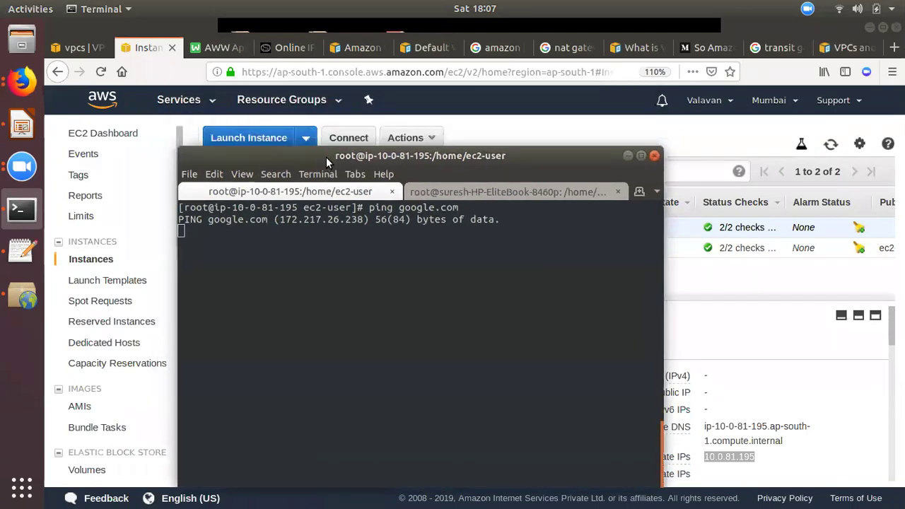
left_click(216, 48)
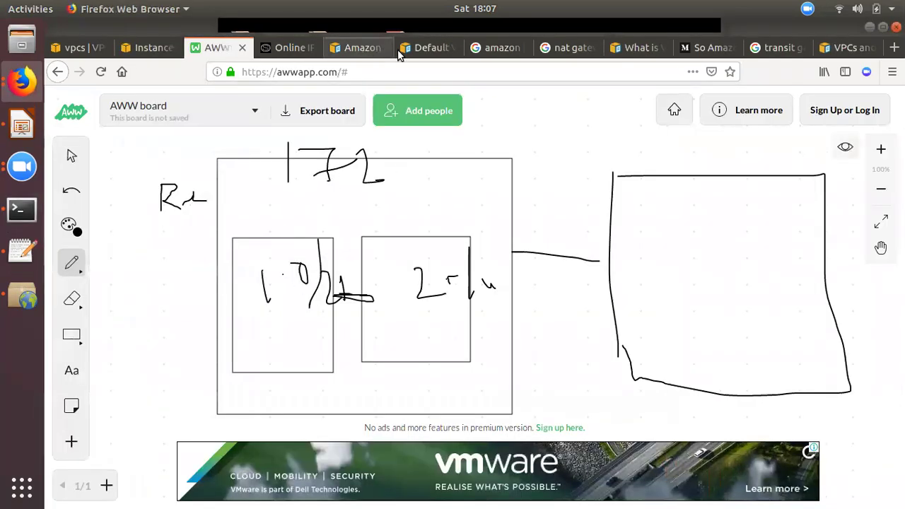
left_click(424, 48)
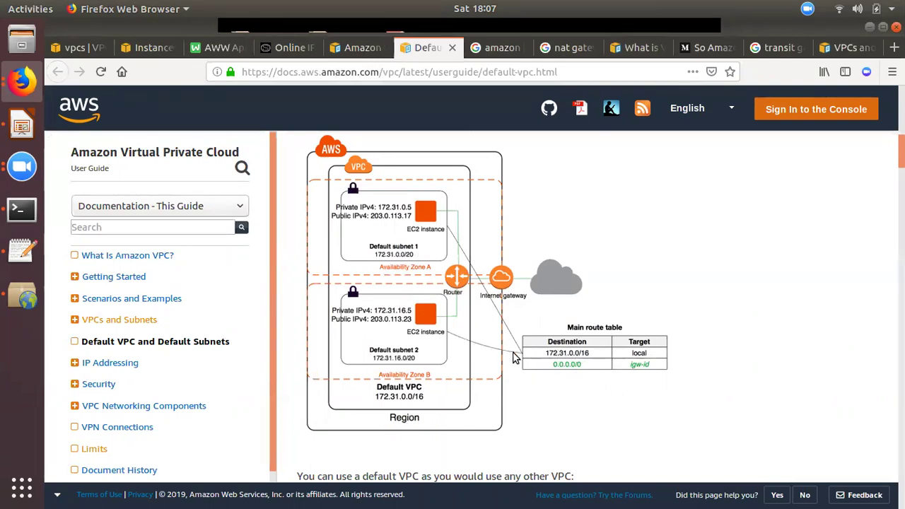
left_click(489, 48)
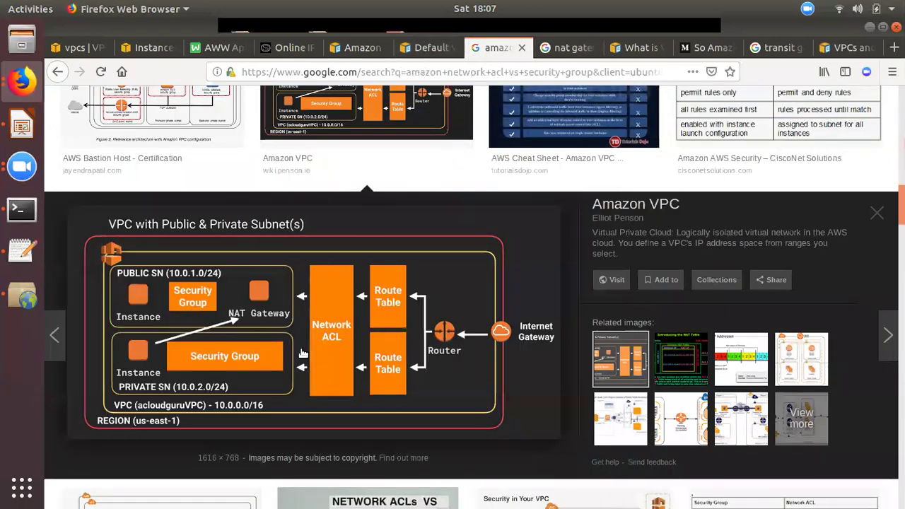
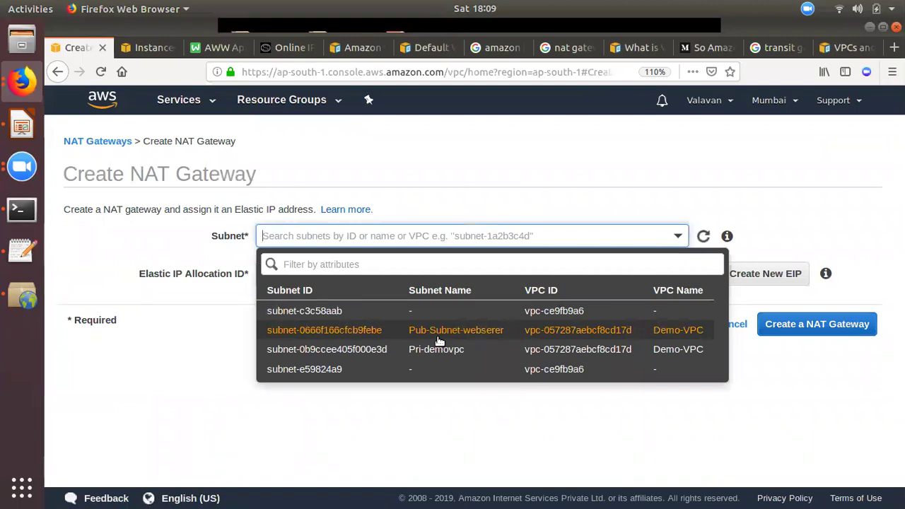
Choose the Pri-demovpc subnet for the new NAT gateway and look for an existing Elastic IP.
left_click(456, 351)
left_click(375, 273)
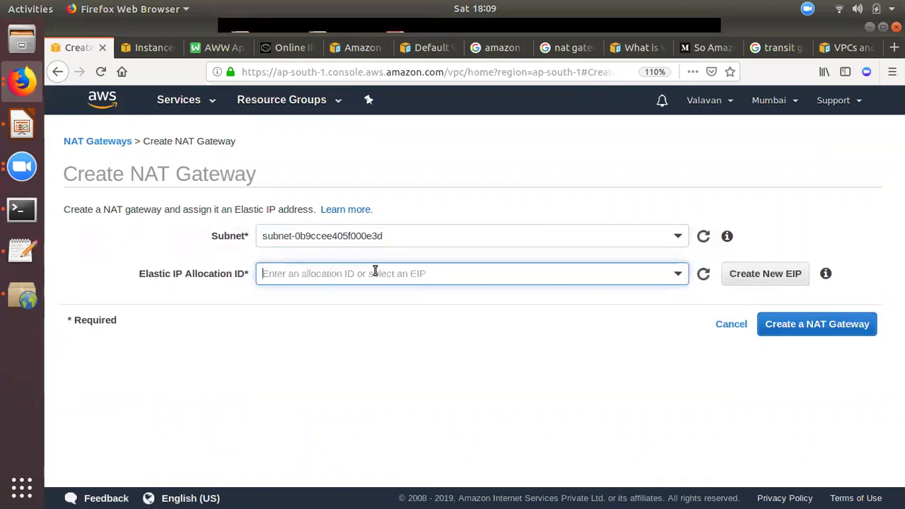
left_click(685, 367)
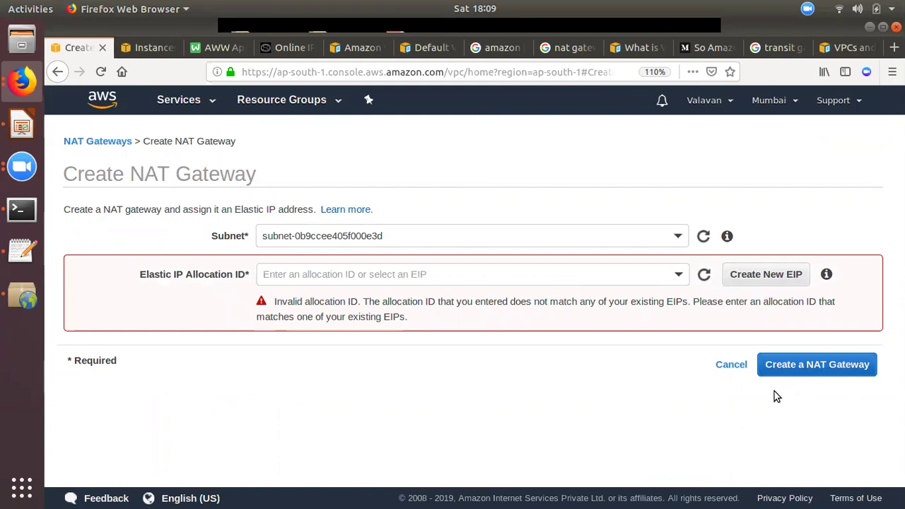
Set the NAT gateway's subnet to Pub-Subnet-webserer in Demo-VPC.
left_click(415, 231)
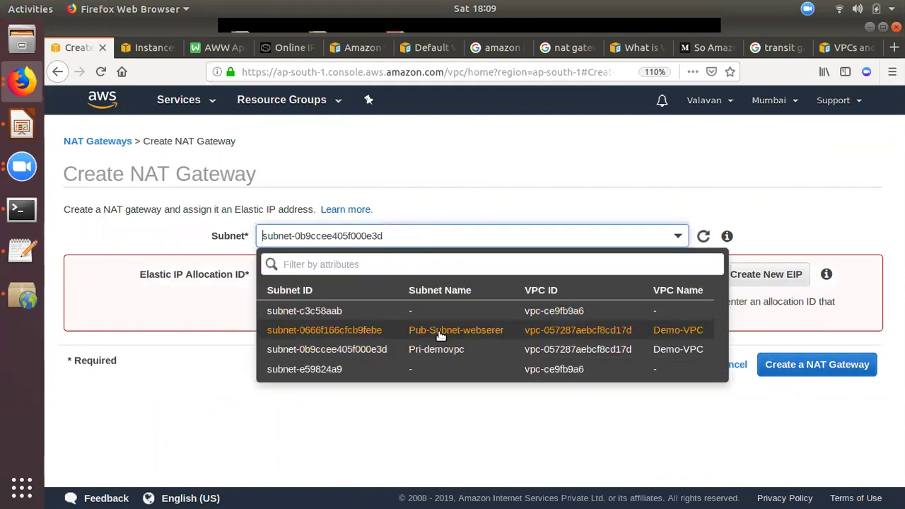
left_click(444, 332)
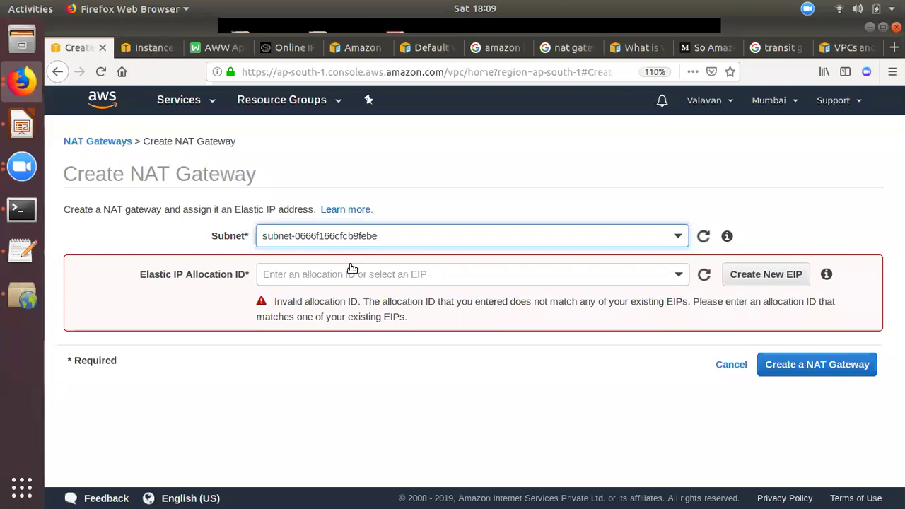
left_click(418, 237)
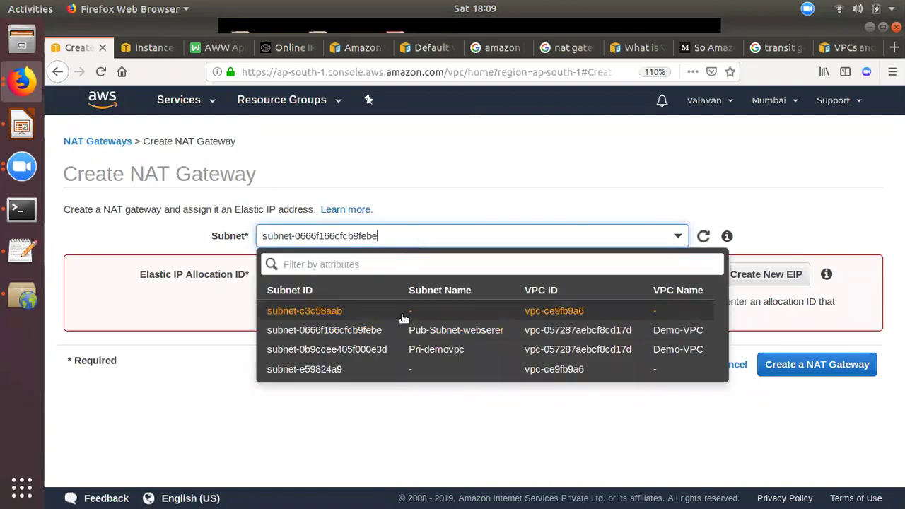
left_click(460, 331)
Allocate a new Elastic IP for the NAT gateway and create the gateway.
left_click(315, 274)
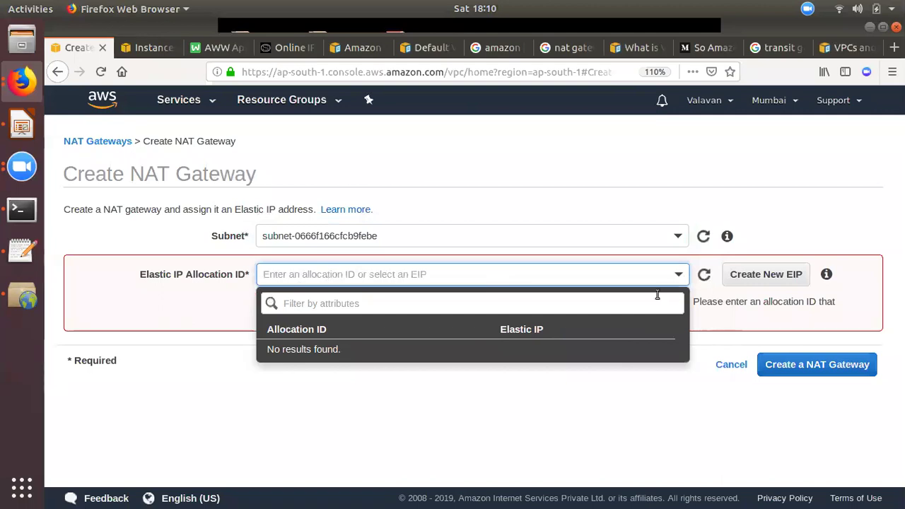
left_click(770, 276)
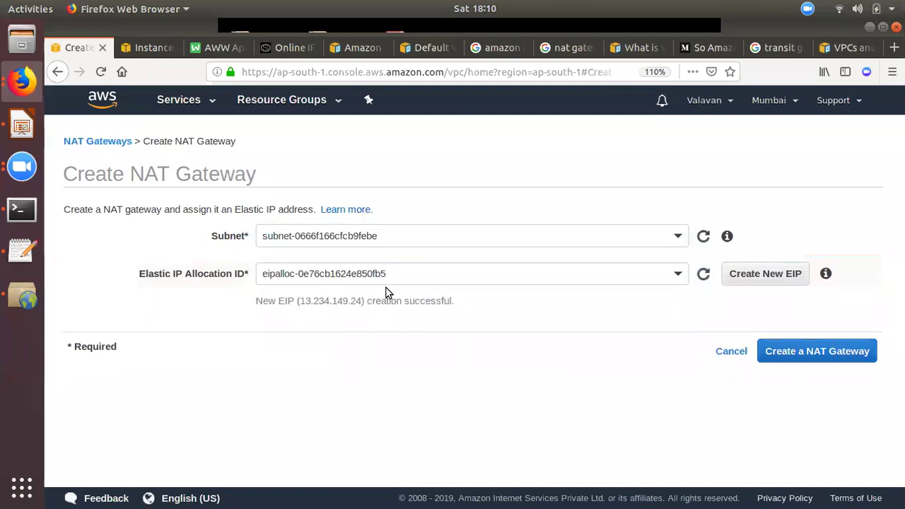
left_click(849, 361)
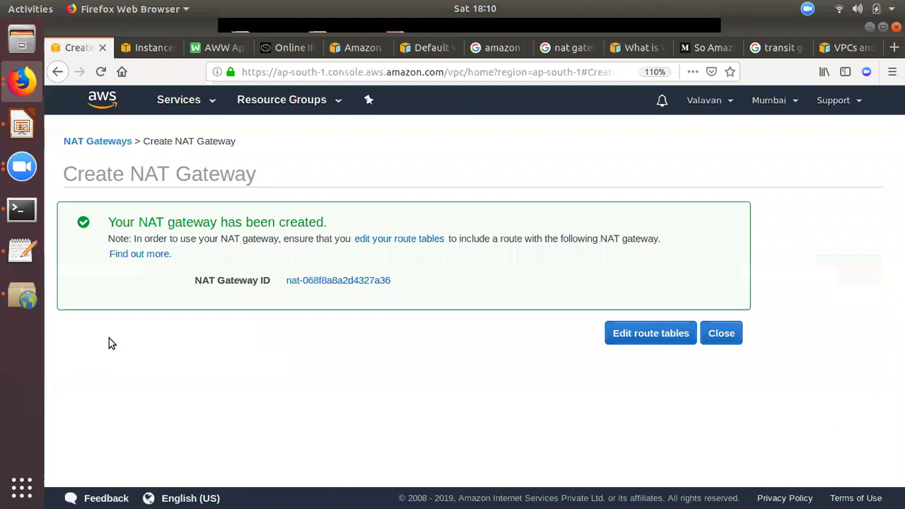
Go to the route tables and open the routes of Pri-RT for editing.
left_click(650, 335)
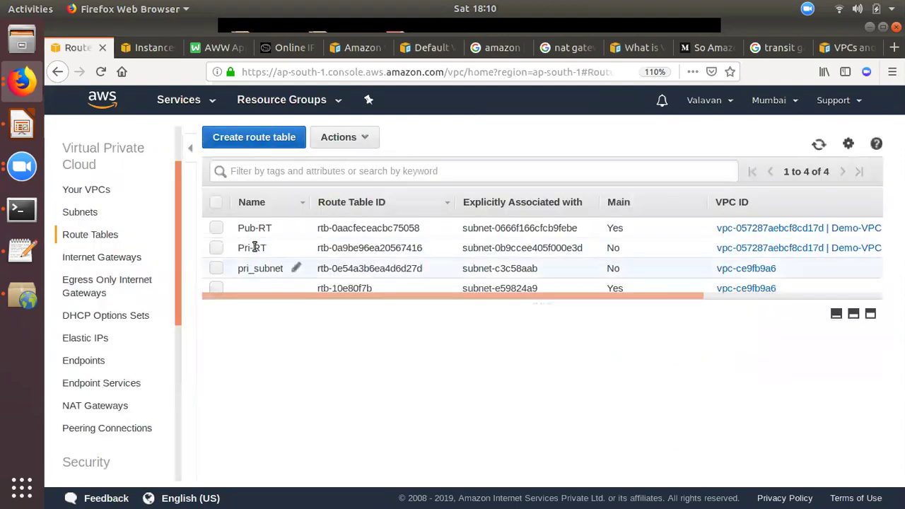
left_click_drag(283, 306, 278, 342)
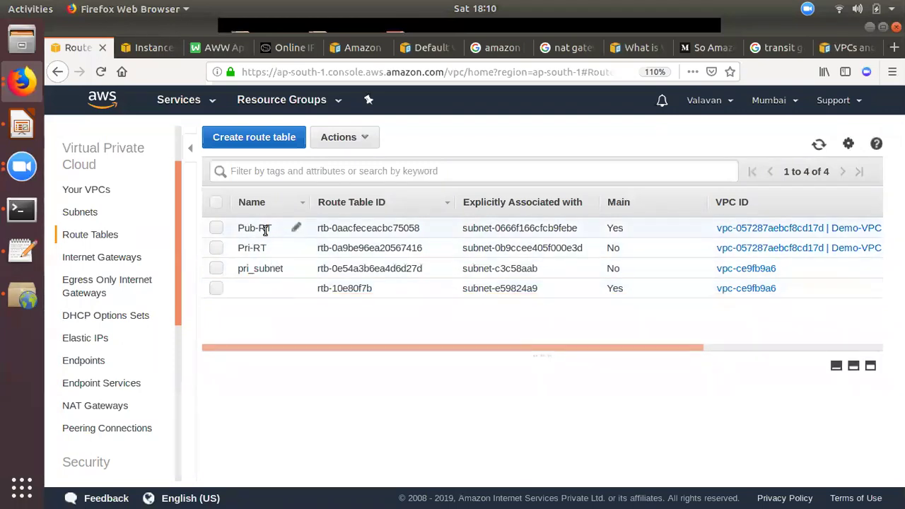
left_click(215, 248)
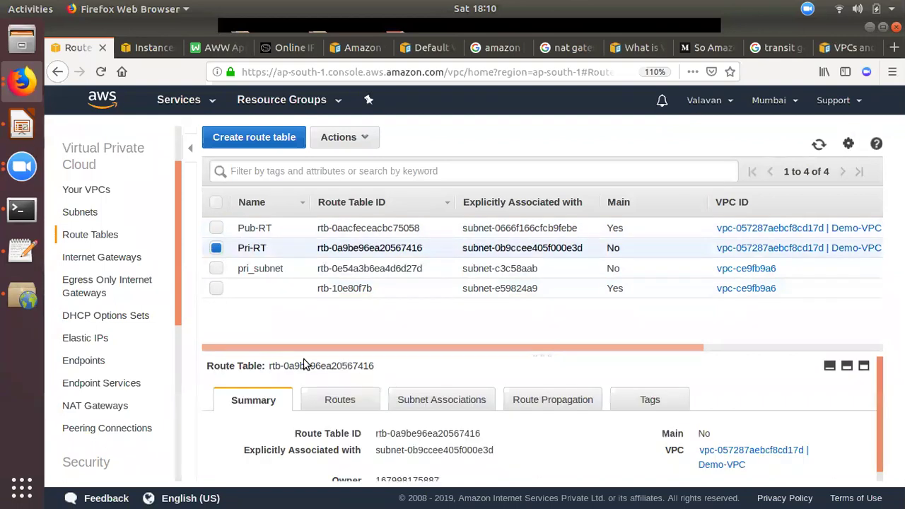
left_click(350, 401)
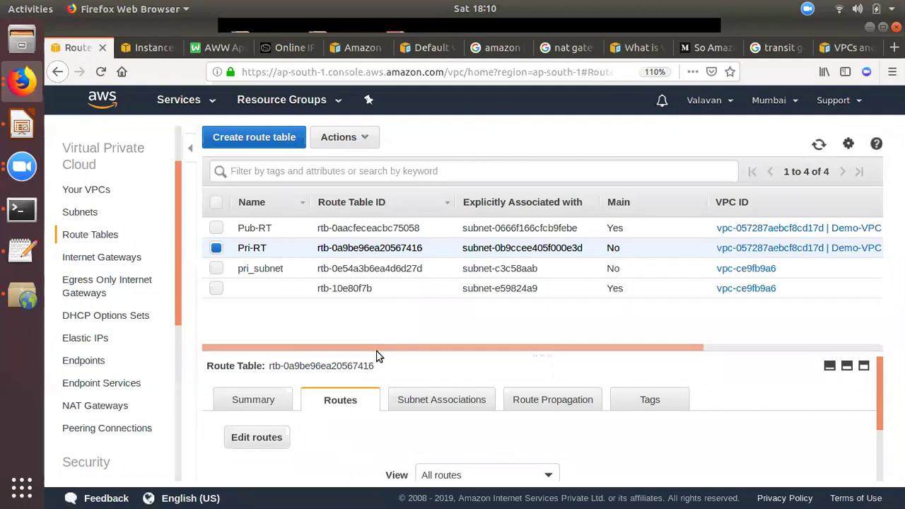
left_click_drag(376, 350, 375, 244)
left_click(269, 332)
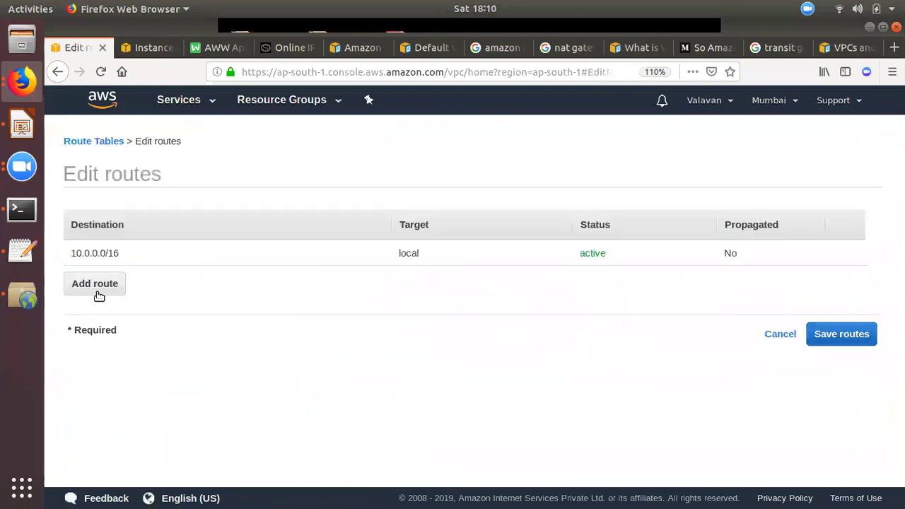
Add a route with destination 0.0.0.0/0 and NAT gateway nat-068f8a8a2d4327a36 as target, and save the routes.
left_click(99, 290)
left_click(122, 275)
type("0.0.0.0")
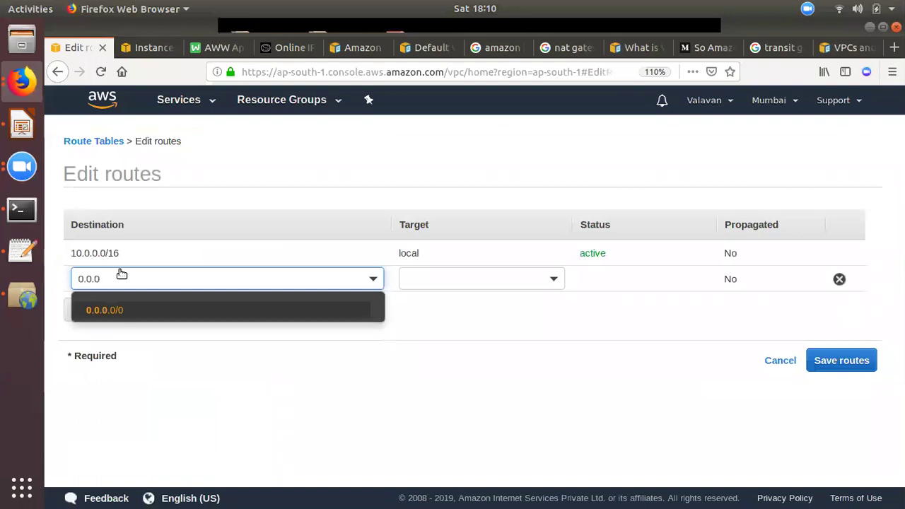
left_click(161, 310)
left_click(456, 286)
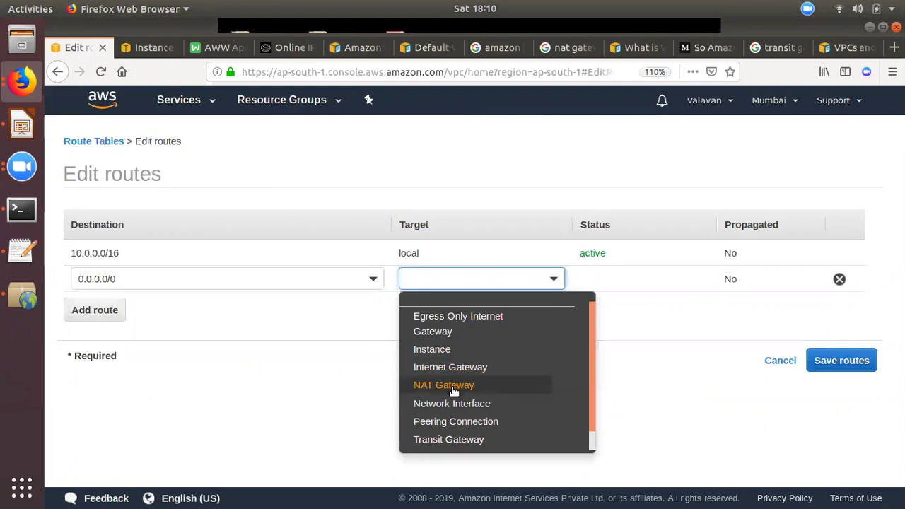
left_click(454, 391)
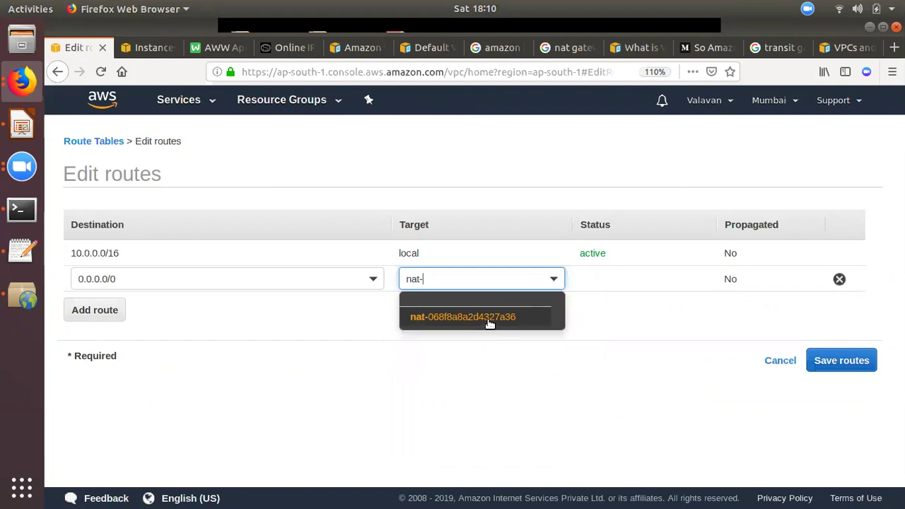
left_click(489, 323)
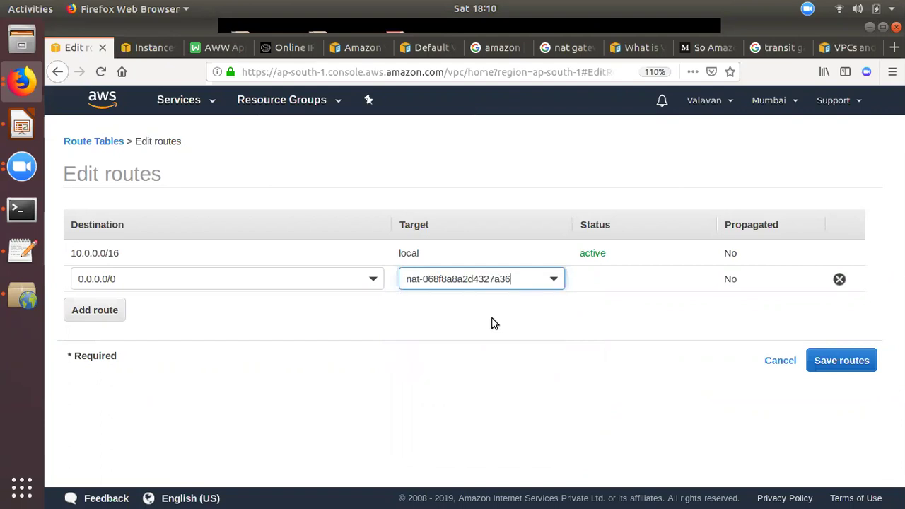
left_click(855, 368)
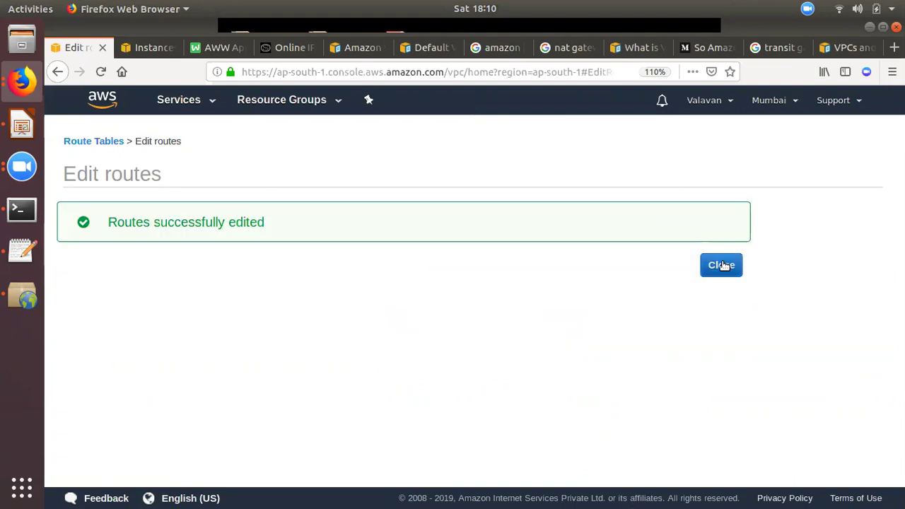
left_click(725, 266)
Switch to the terminal, suspend the running ping and ping google.com again from the private instance.
left_click(22, 209)
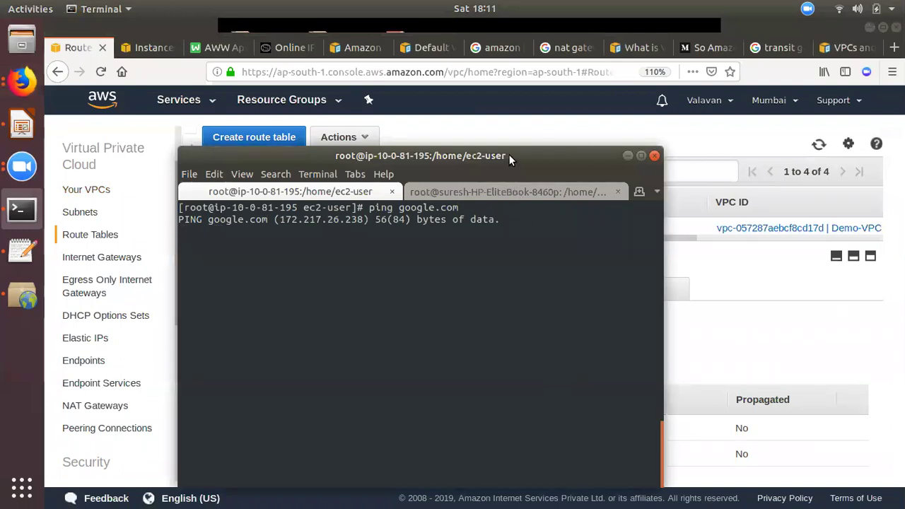
left_click_drag(511, 160, 520, 137)
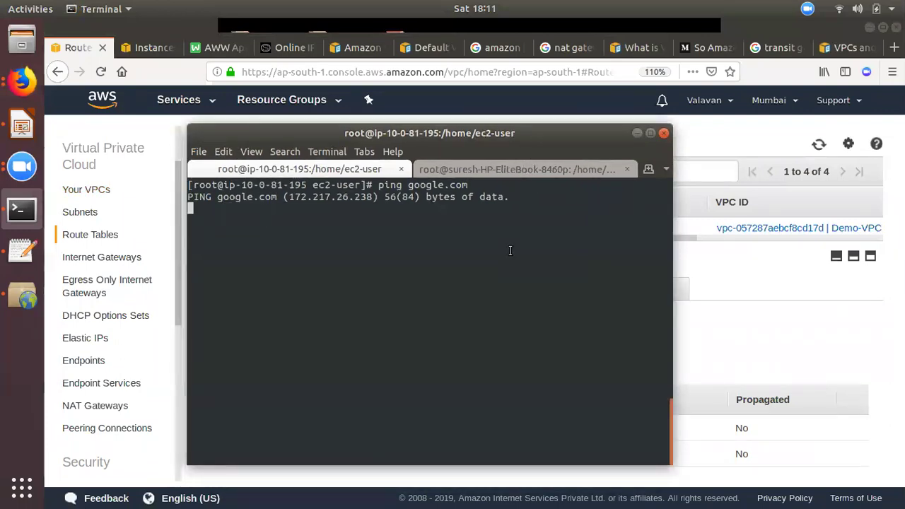
key("ctrl+z")
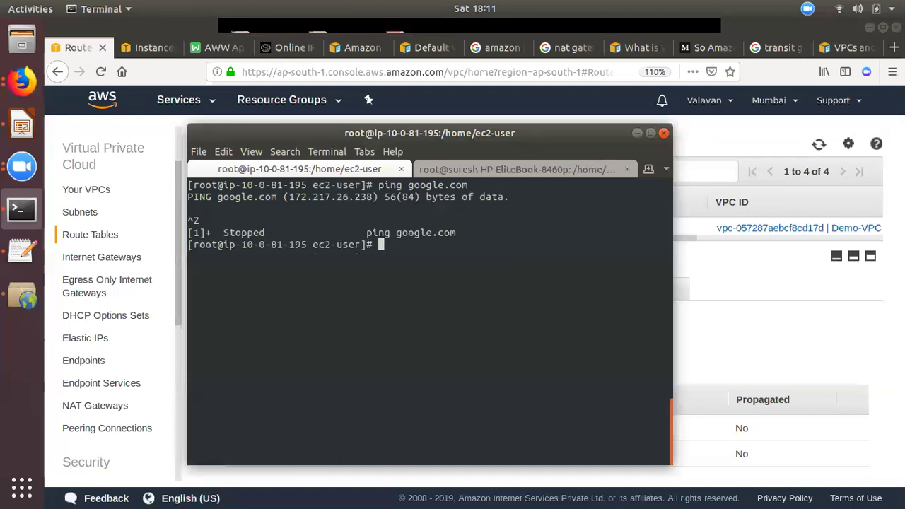
key("Up")
key("Return")
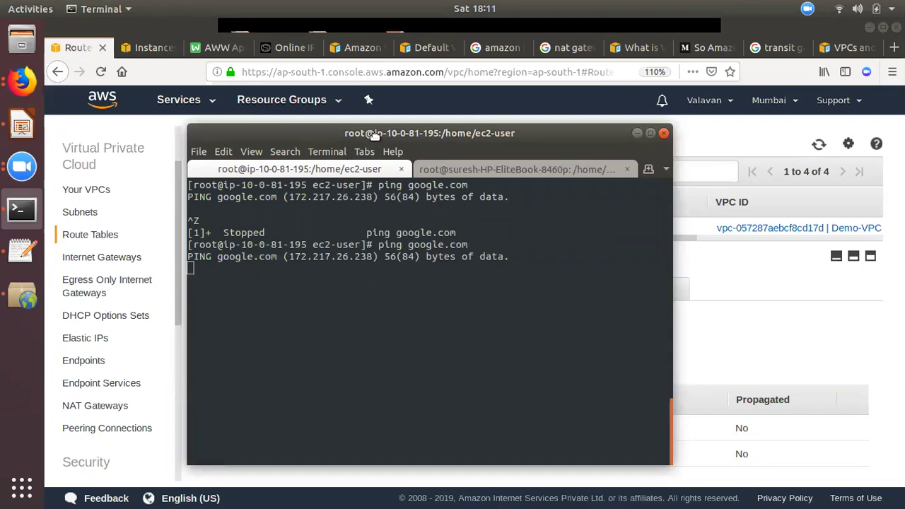
Check the NAT gateway's status in the VPC console and review the NAT instances vs NAT gateways comparison image.
left_click(751, 334)
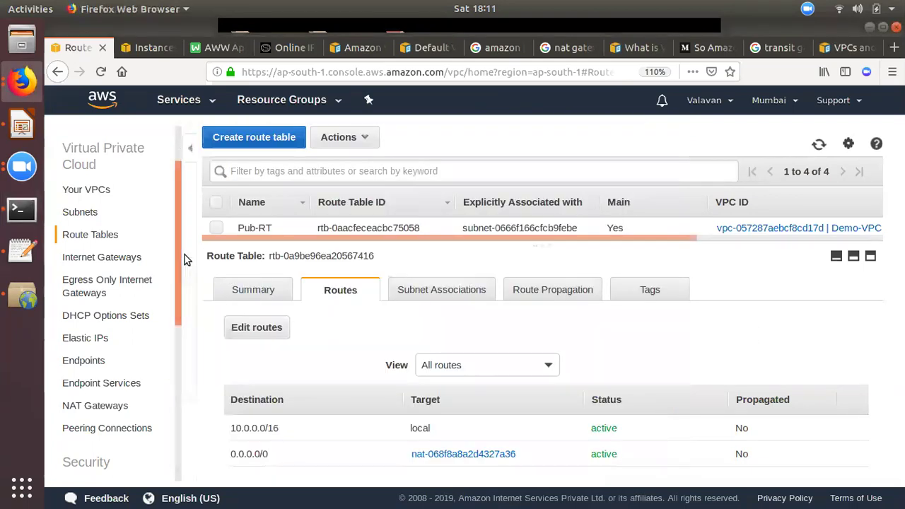
left_click(107, 405)
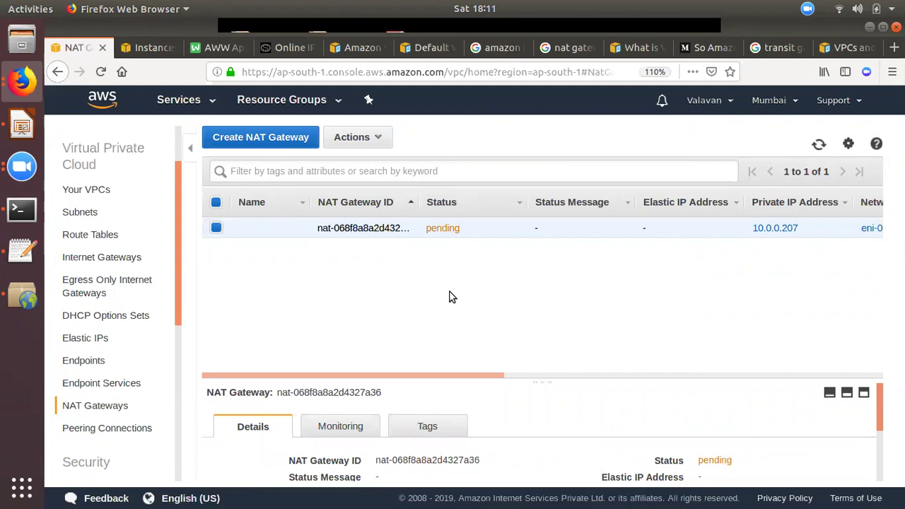
left_click(559, 49)
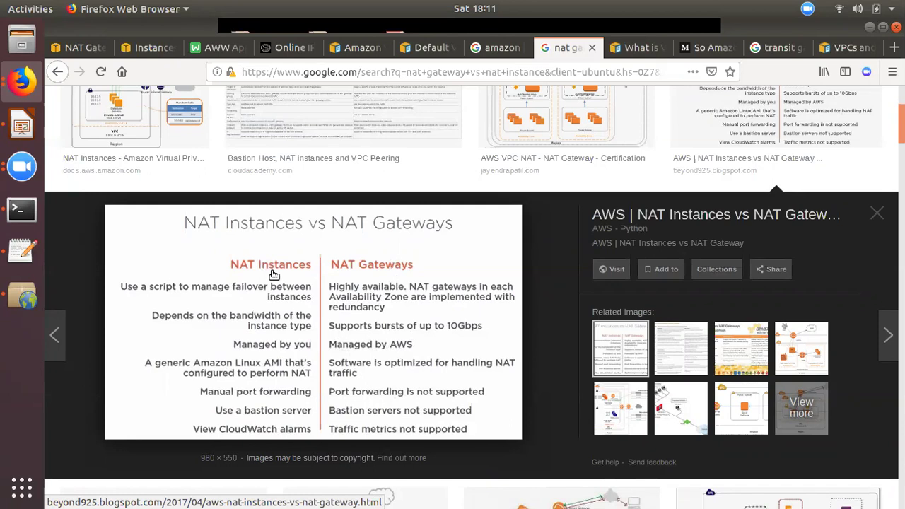
left_click(72, 50)
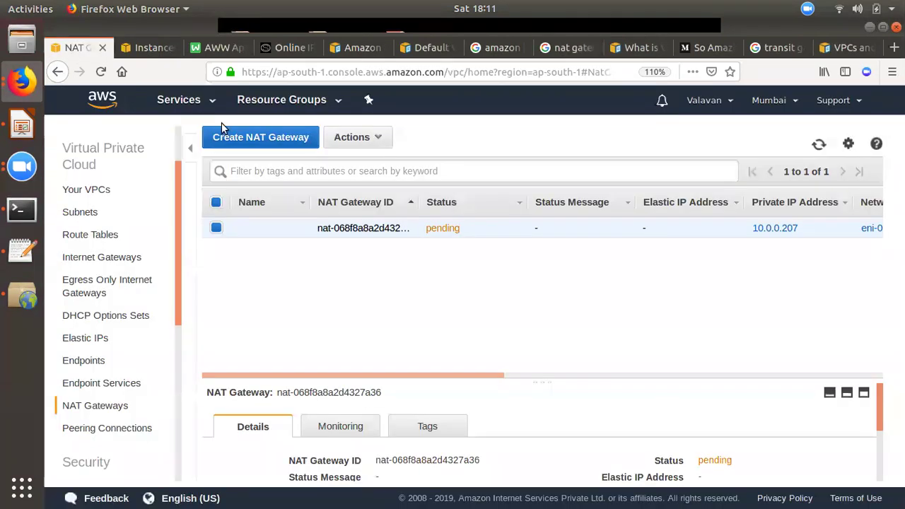
Open the Source/Destination Check setting of instance i-0a17c3125f50a8fb9 and dismiss it without changing it.
left_click(140, 48)
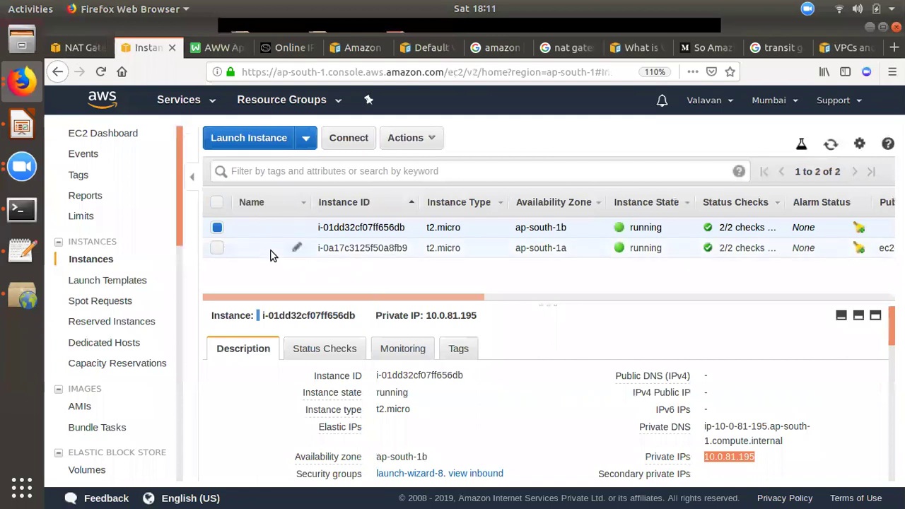
left_click(213, 230)
left_click(218, 248)
left_click(441, 145)
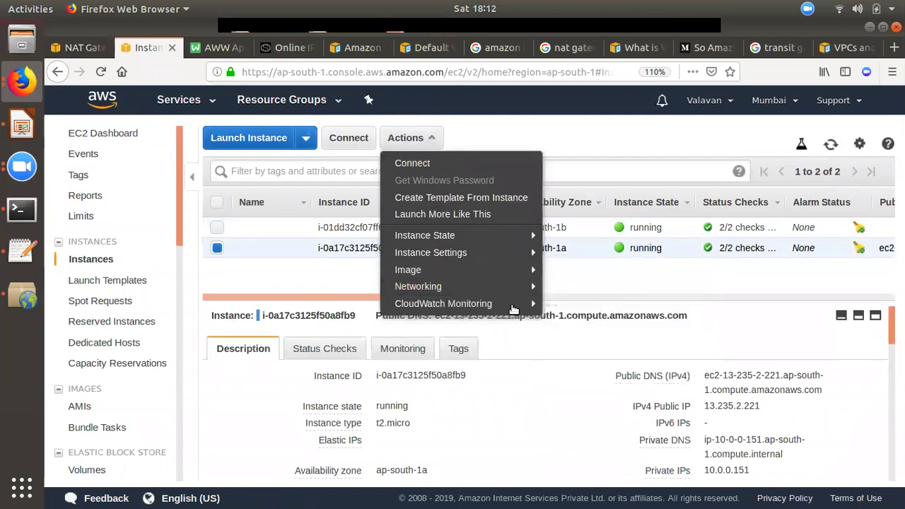
mouse_move(508, 293)
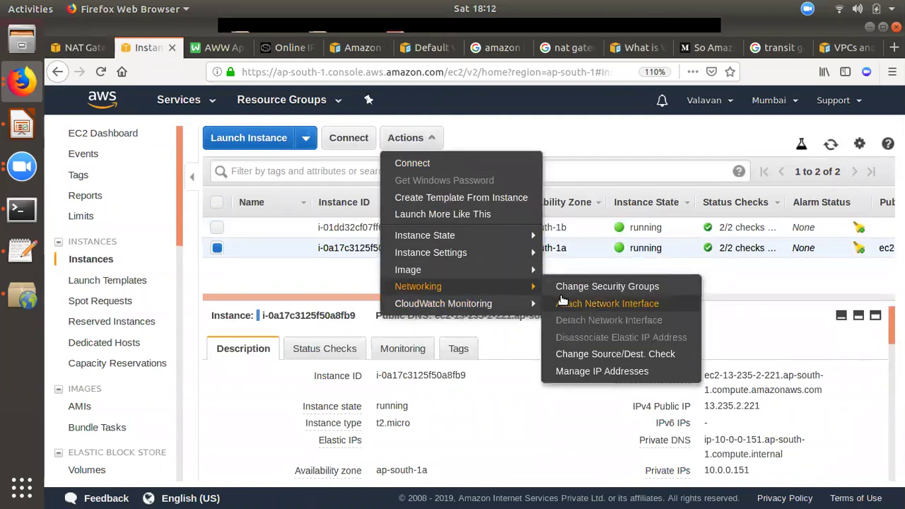
left_click(607, 362)
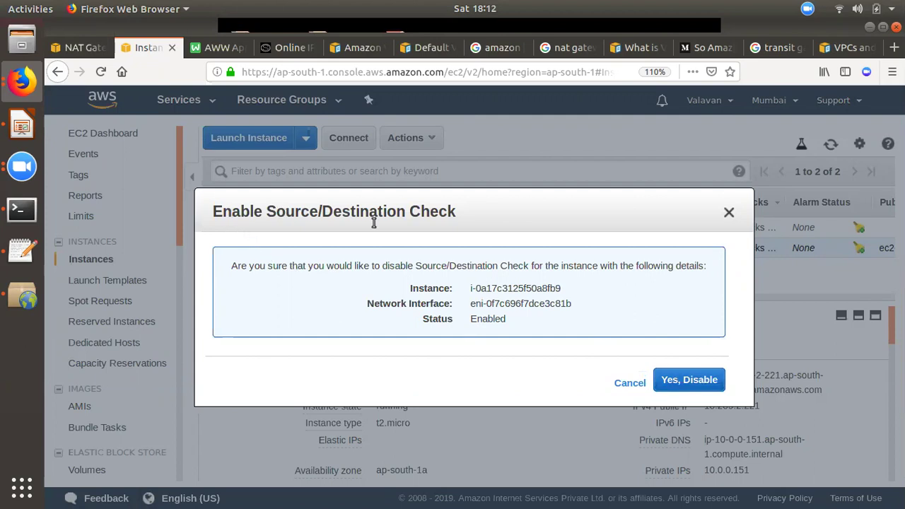
left_click(629, 387)
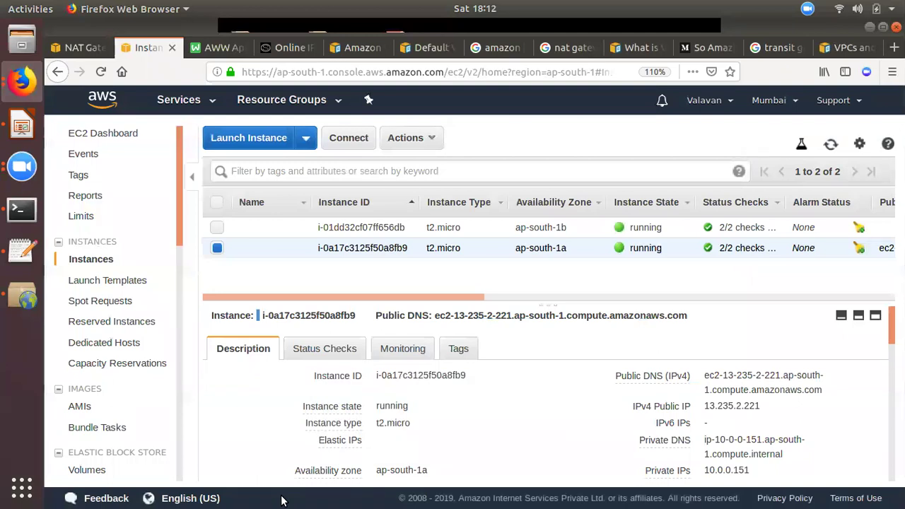
Go to the VPC route tables and open the routes of Pri-RT for editing.
left_click(77, 47)
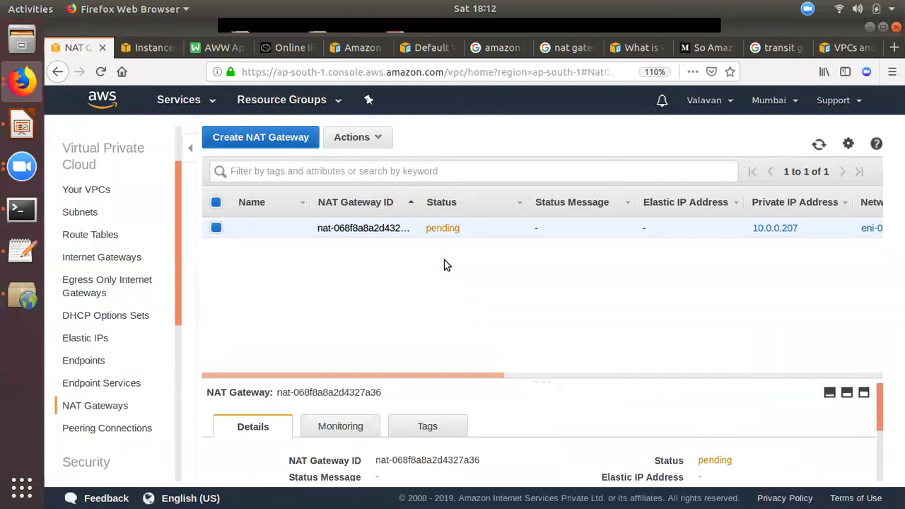
left_click(90, 234)
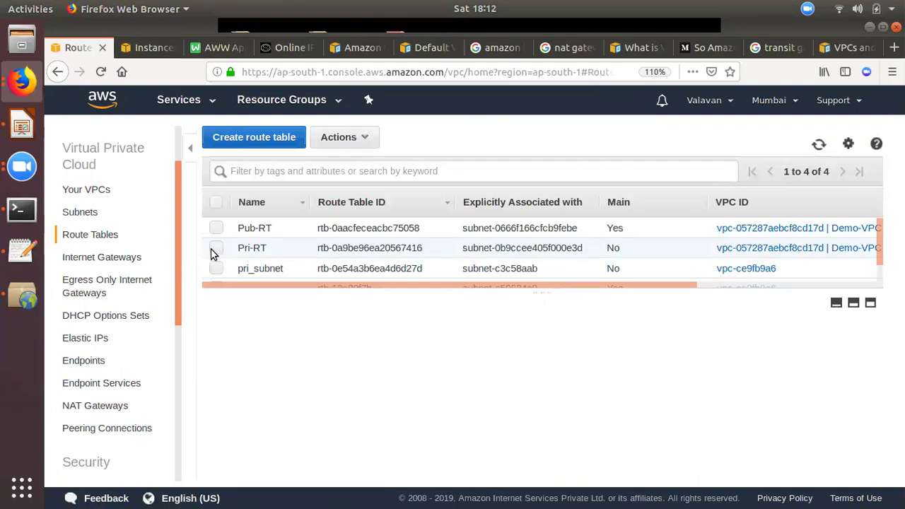
left_click(215, 248)
left_click(334, 338)
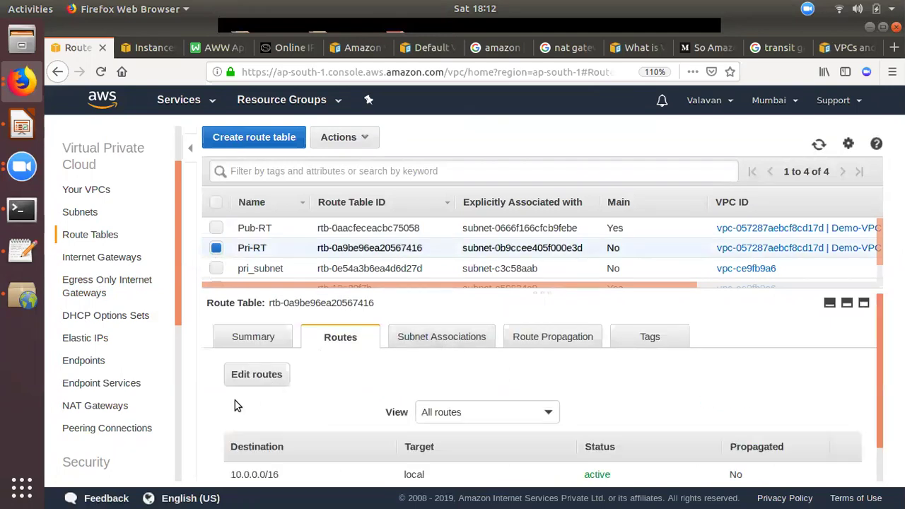
left_click(263, 375)
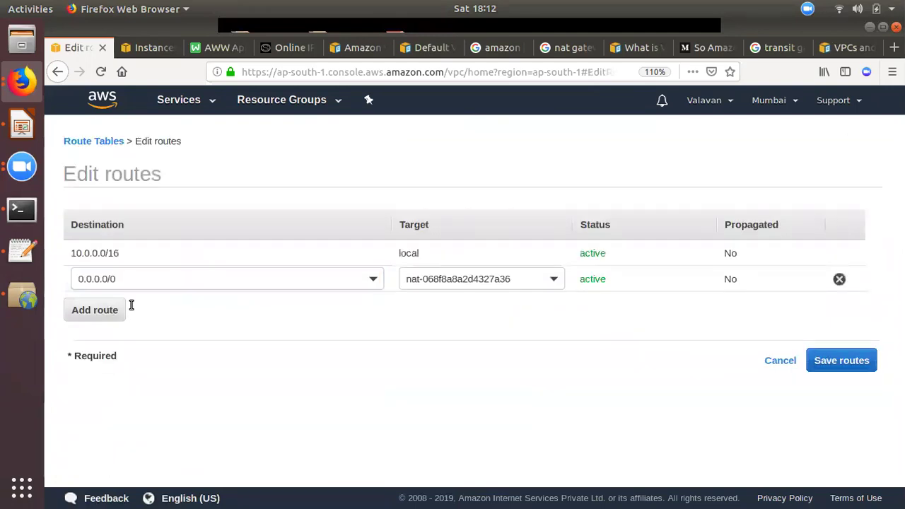
Add a blank route row and list the available Network Interface and Instance targets for it.
left_click(120, 310)
left_click(316, 305)
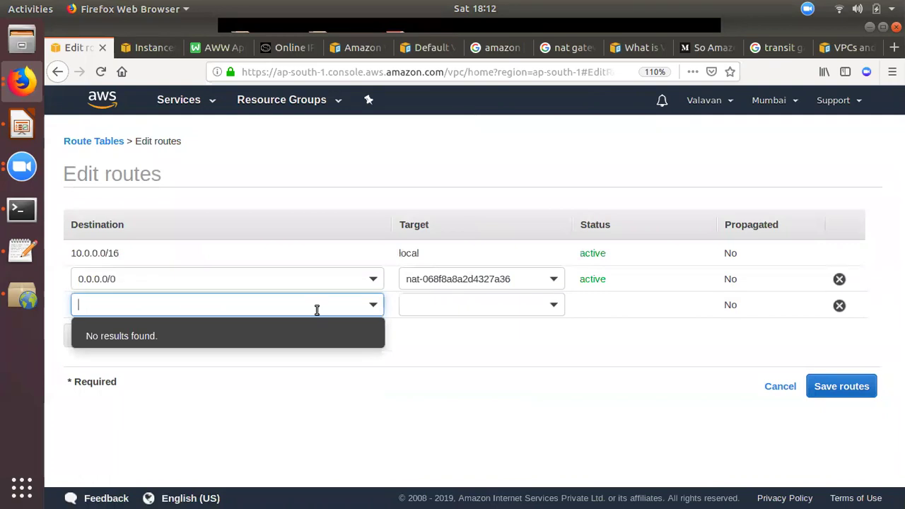
left_click(419, 315)
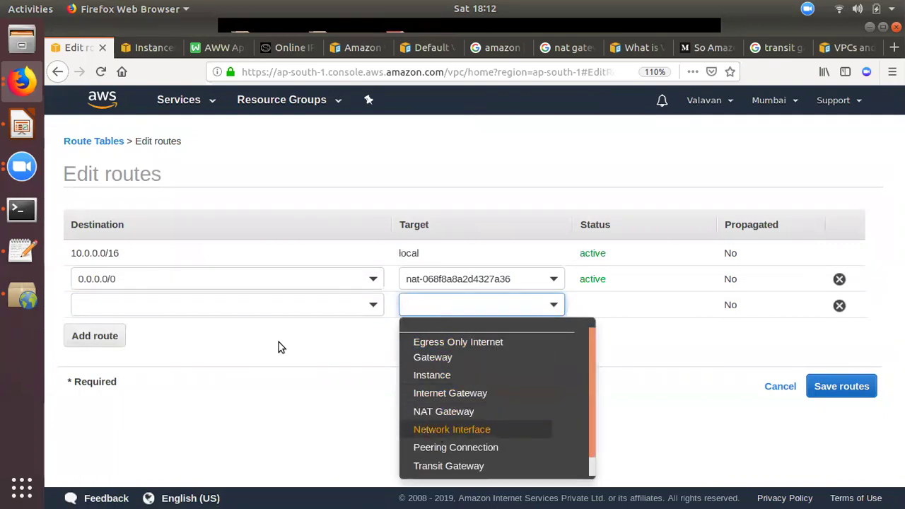
left_click(464, 431)
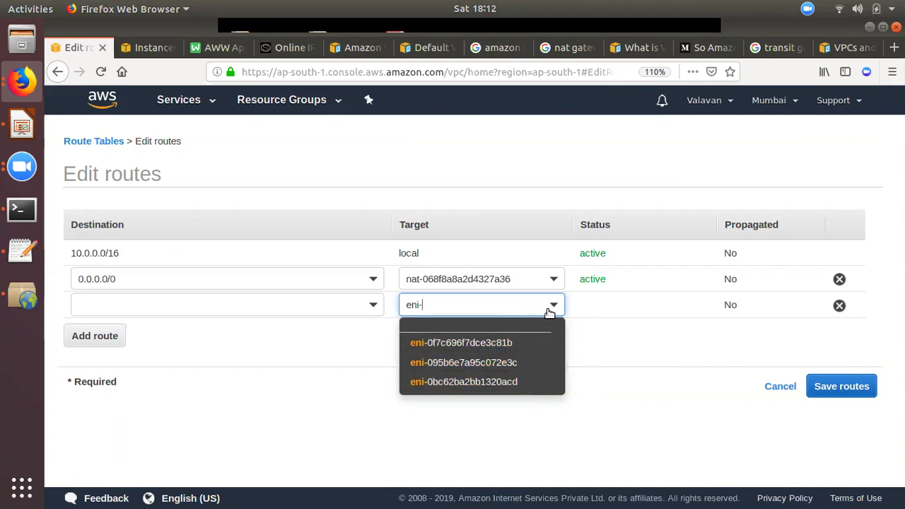
left_click_drag(509, 304, 352, 304)
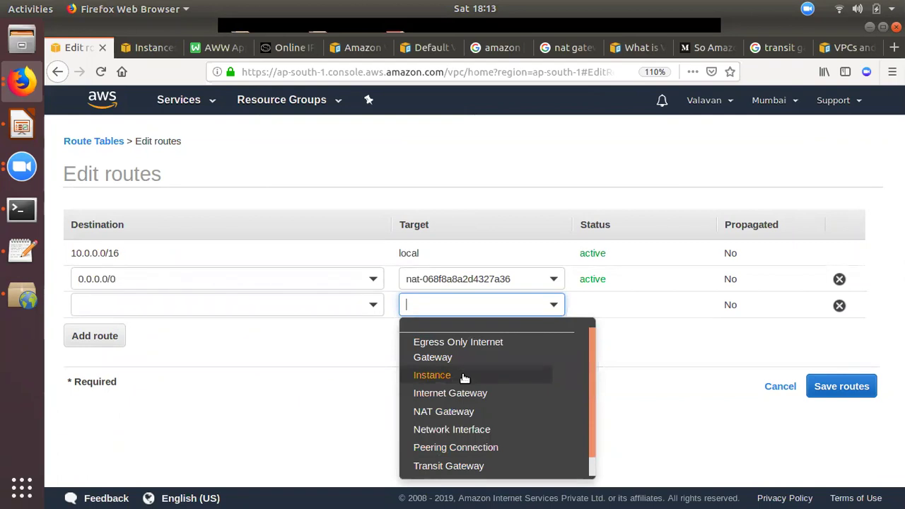
left_click(432, 376)
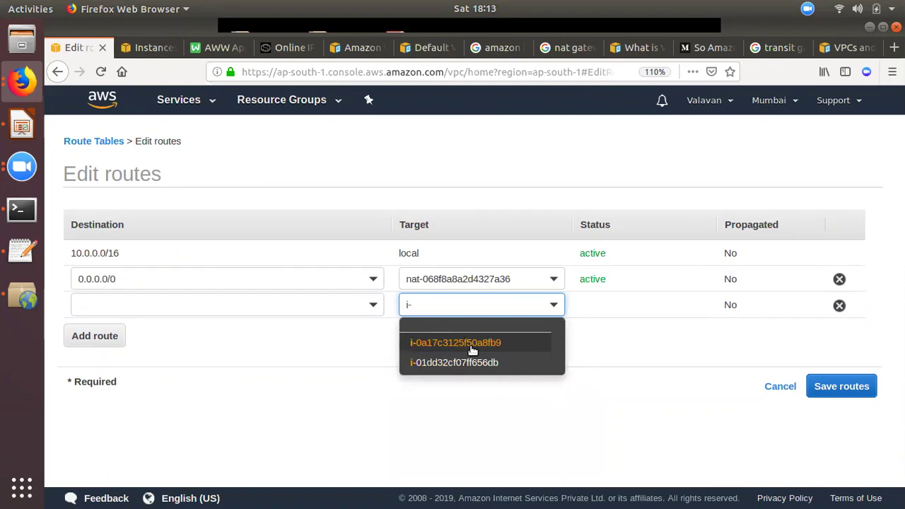
Reopen and dismiss the instance's Source/Destination Check setting, and cancel the Pri-RT route edits.
left_click(146, 48)
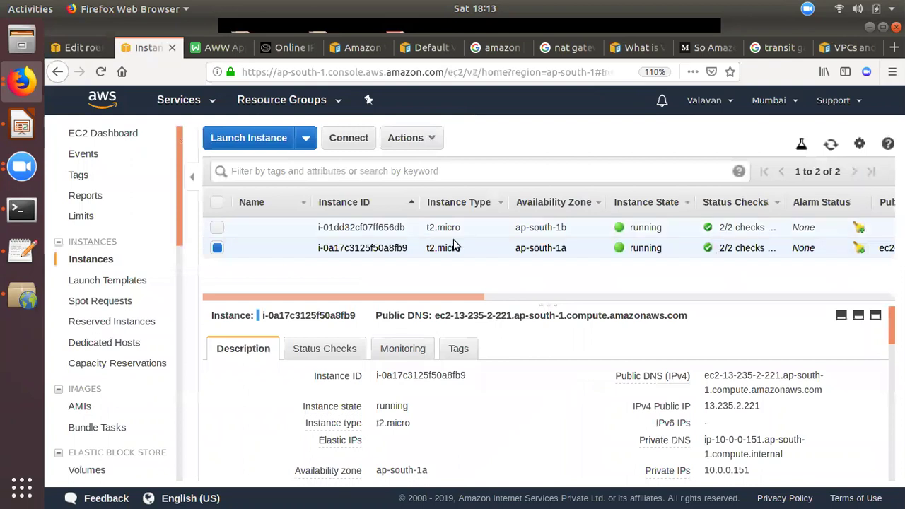
left_click(442, 138)
mouse_move(483, 286)
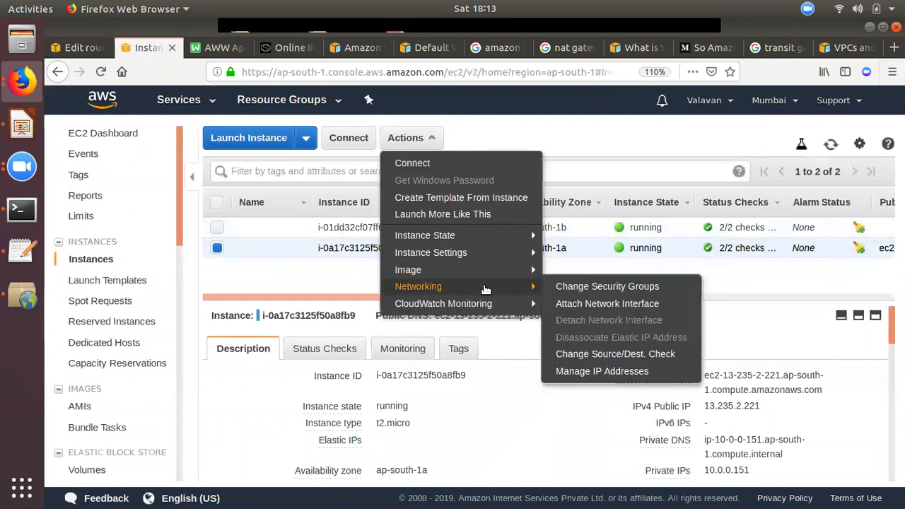
left_click(599, 355)
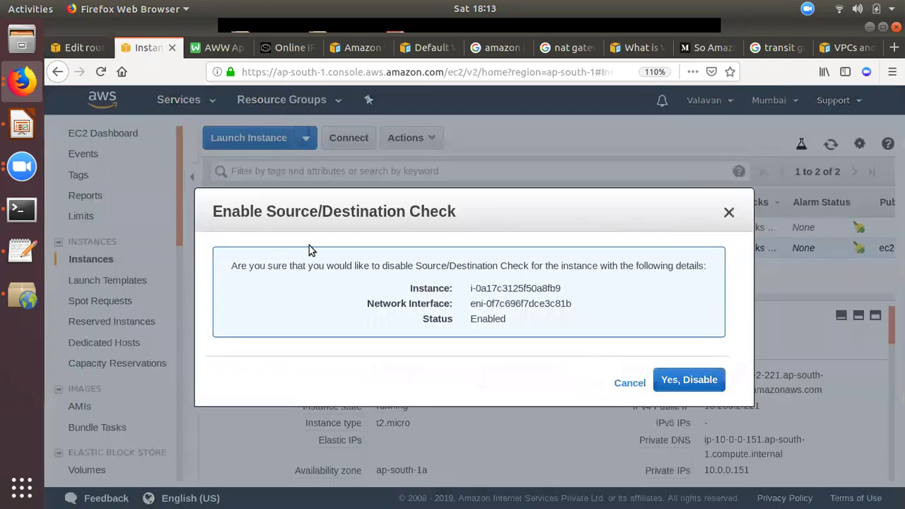
left_click(629, 382)
left_click(77, 48)
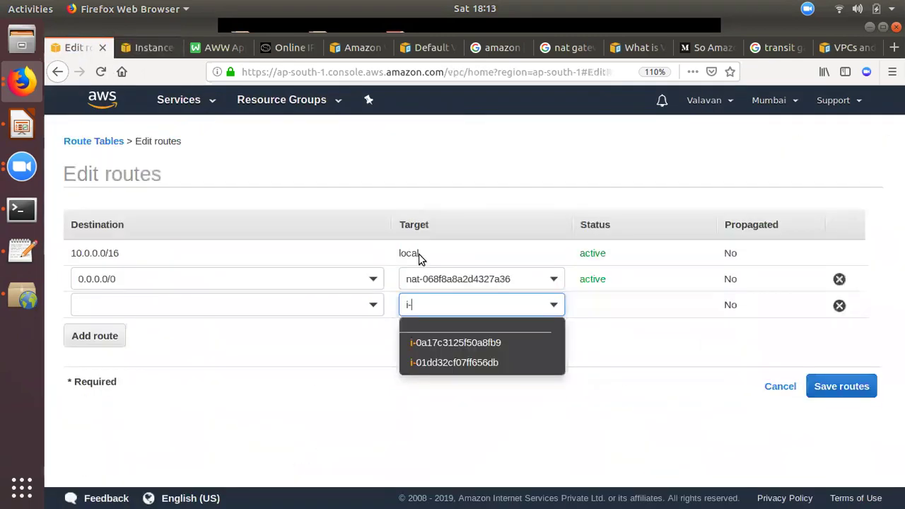
left_click(787, 388)
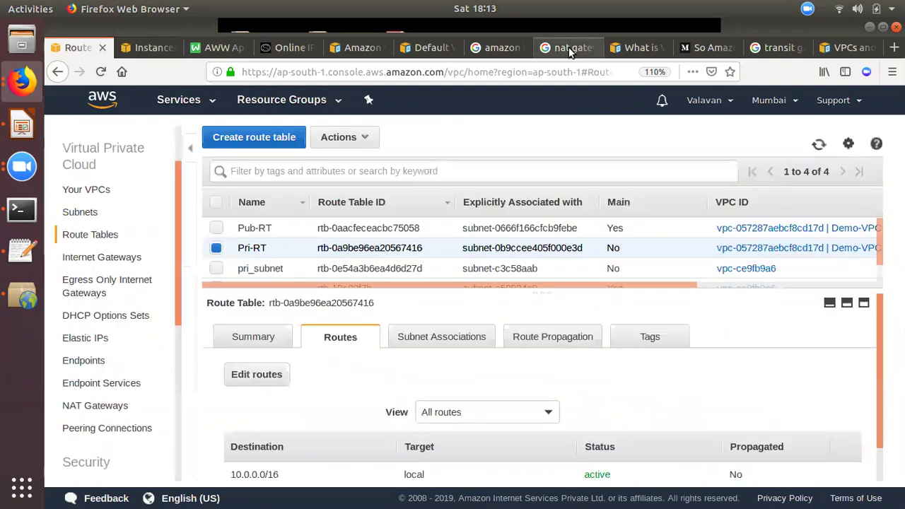
Review the NAT instances vs NAT gateways comparison image again and return to the VPC console.
left_click(570, 50)
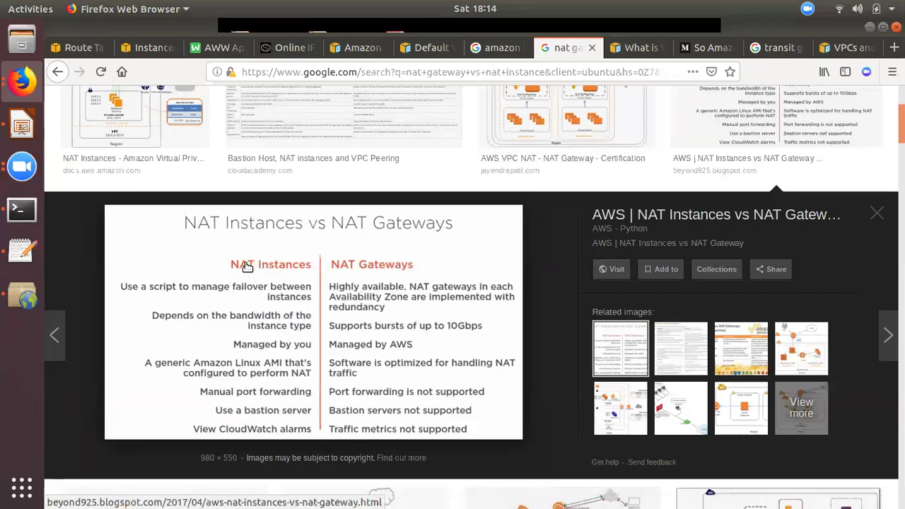
left_click(78, 47)
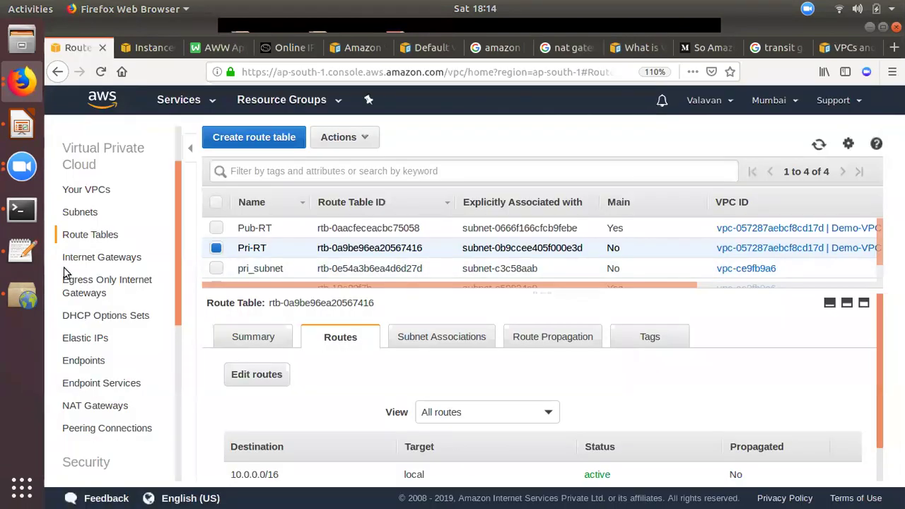
Check the running ping's output in the terminal and the NAT gateway's status in the VPC console.
left_click(22, 208)
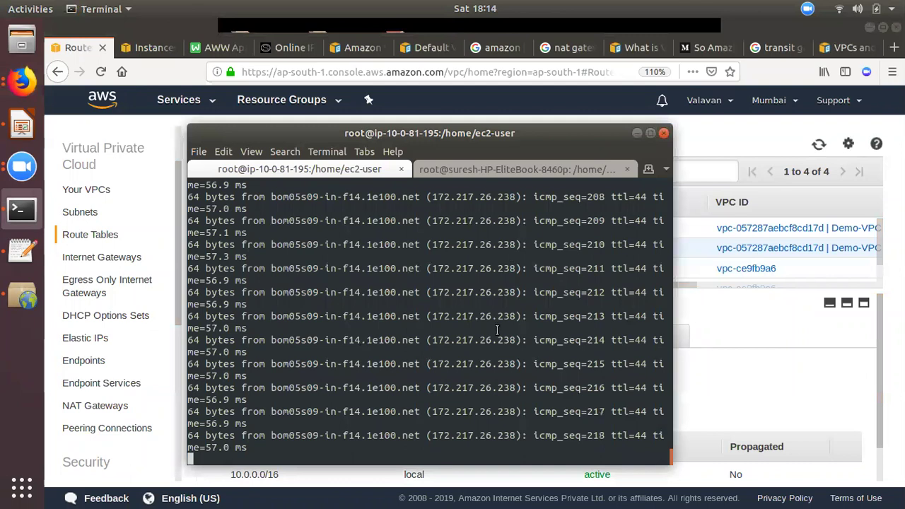
left_click(99, 406)
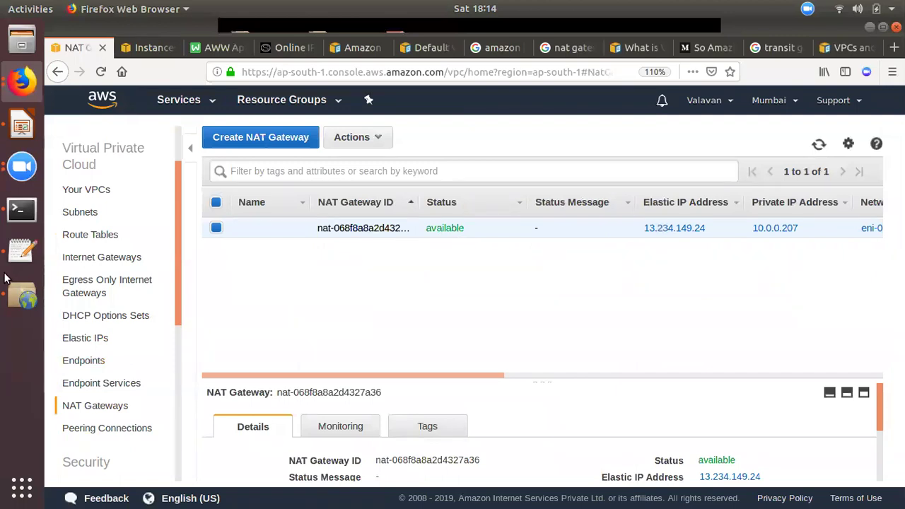
left_click(21, 209)
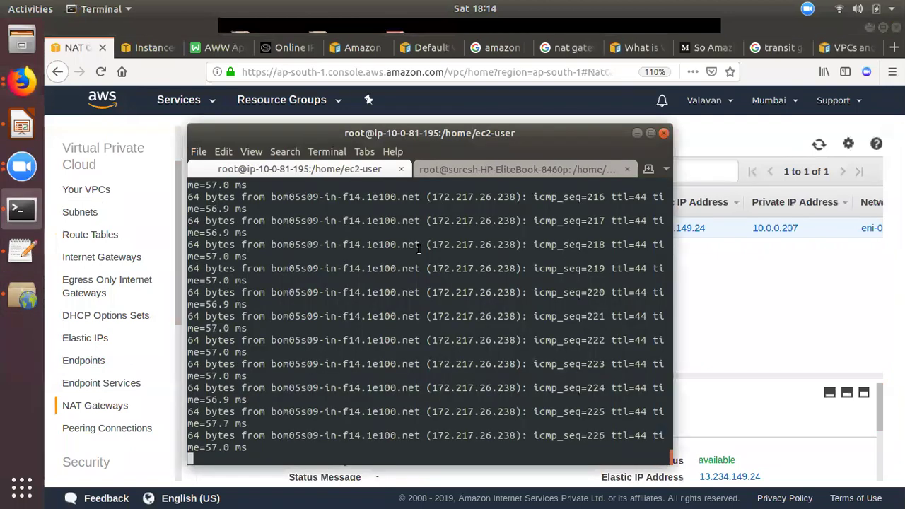
Switch to LibreOffice Impress and highlight "VPC" in the first item of the Day 4 agenda.
left_click(21, 125)
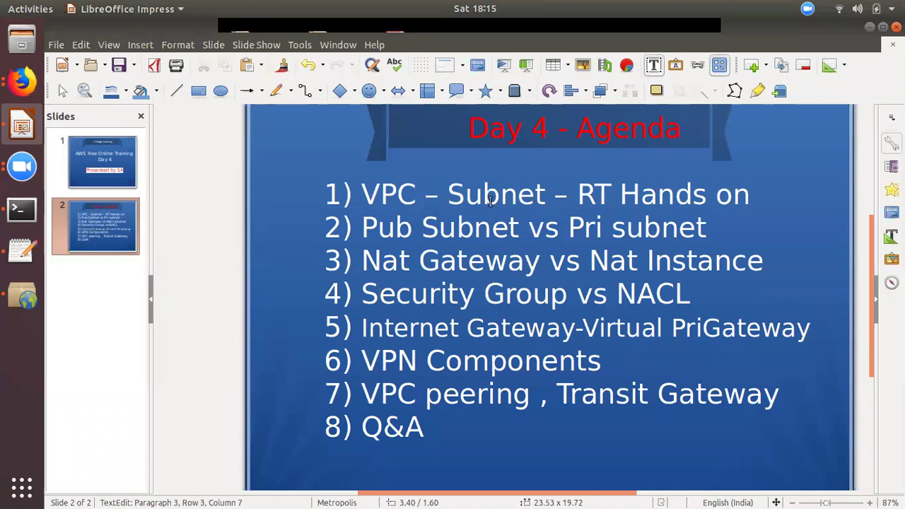
double_click(389, 194)
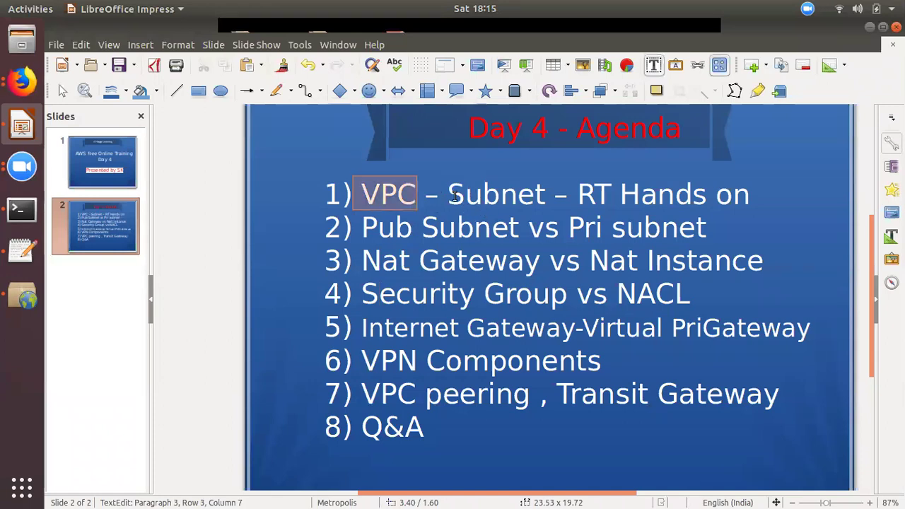
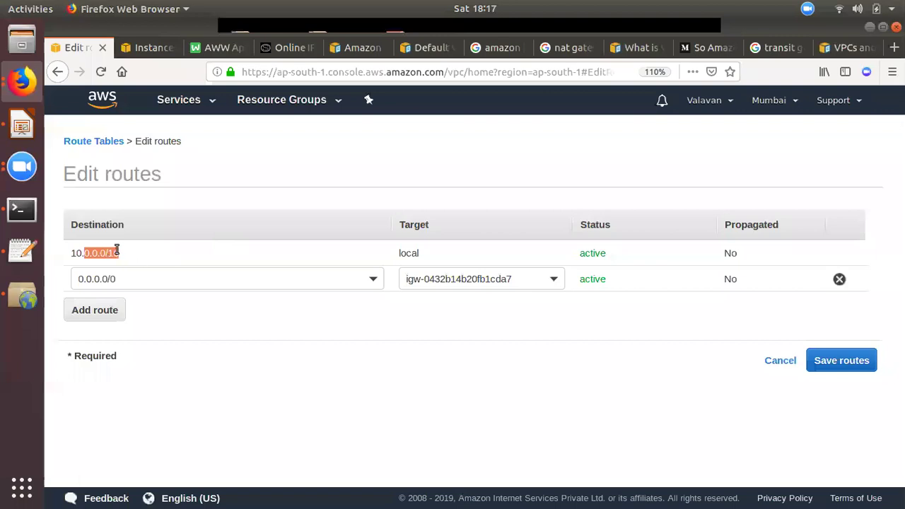
Highlight the destination of the 10.0.0.0/16 route and its local target in the route editor.
left_click_drag(81, 246, 150, 265)
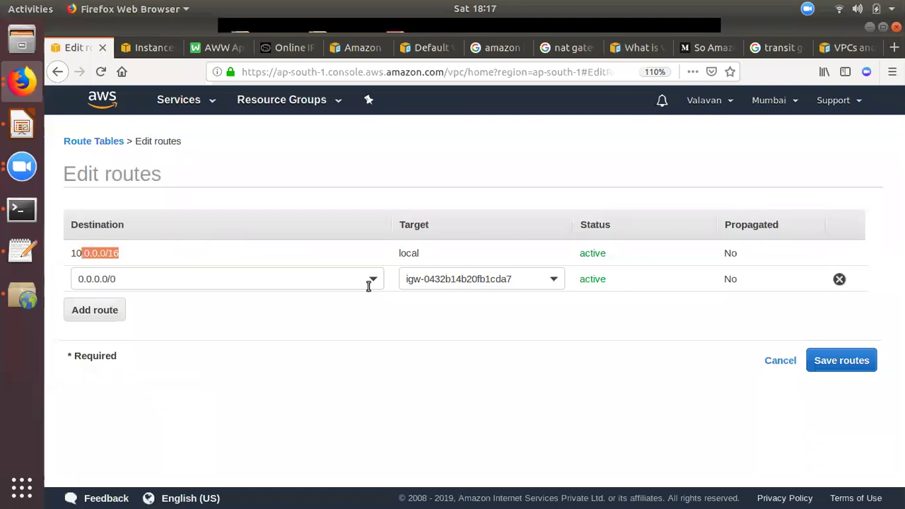
left_click(401, 262)
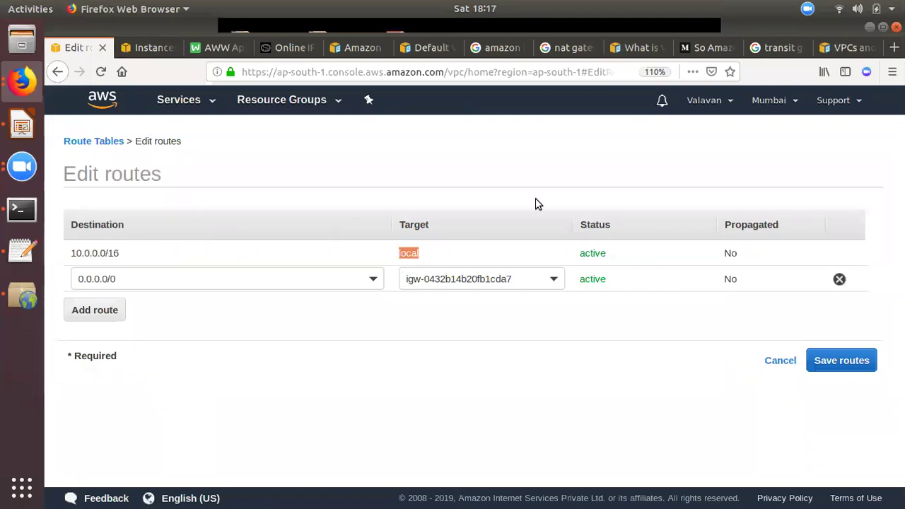
left_click(407, 338)
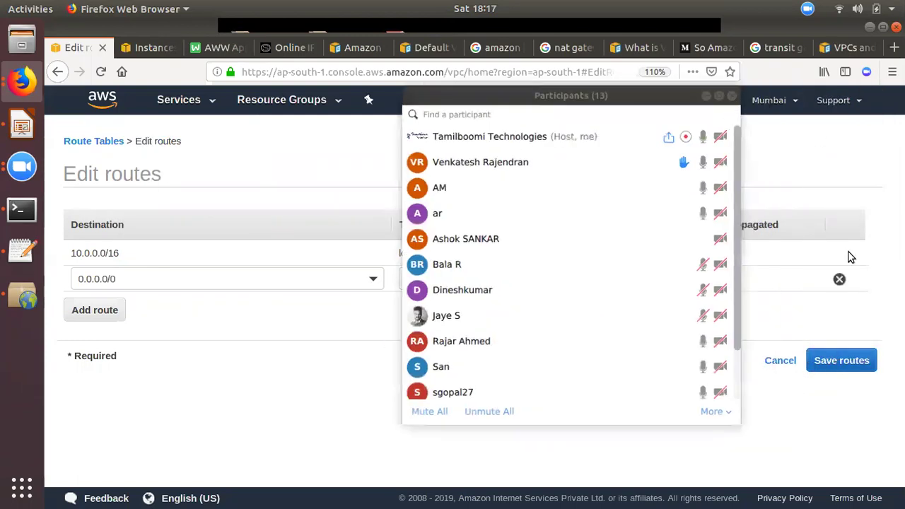
left_click_drag(795, 257, 596, 262)
left_click(784, 271)
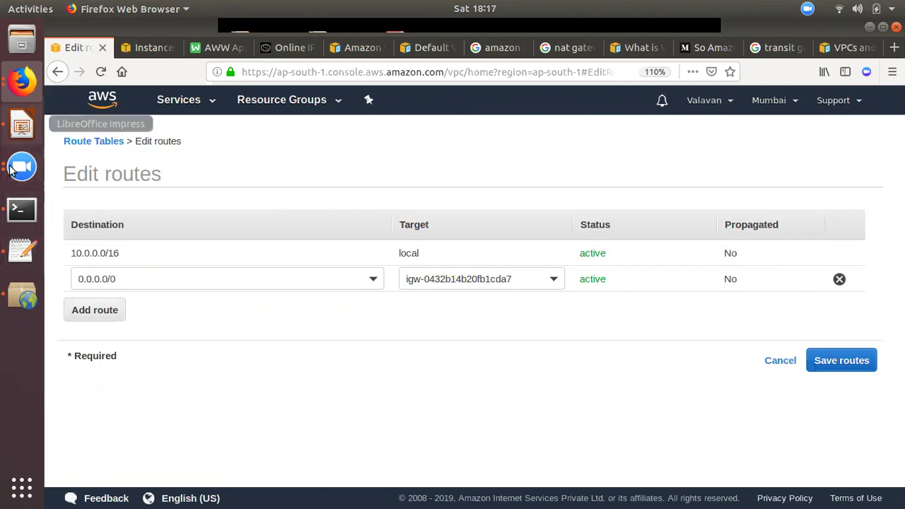
Check the ongoing ping output in the terminal and return to the route editor in the browser.
left_click(21, 208)
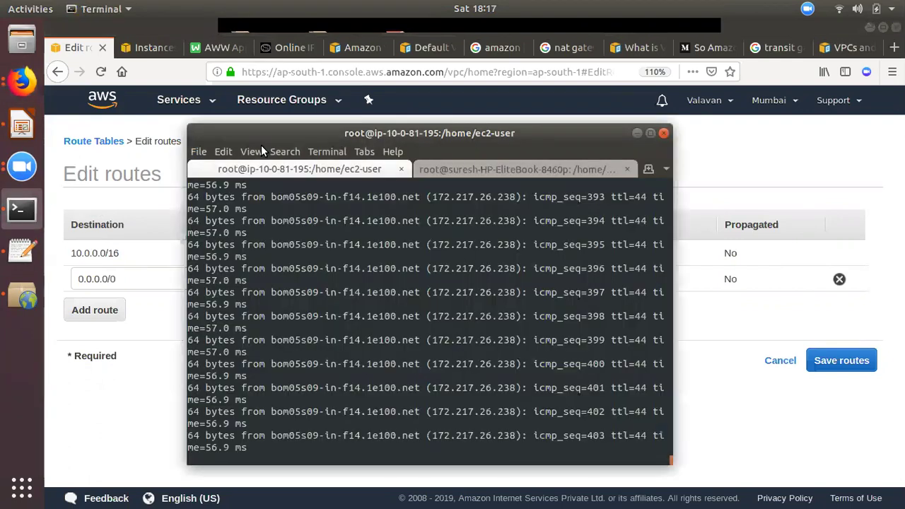
left_click_drag(333, 140, 341, 136)
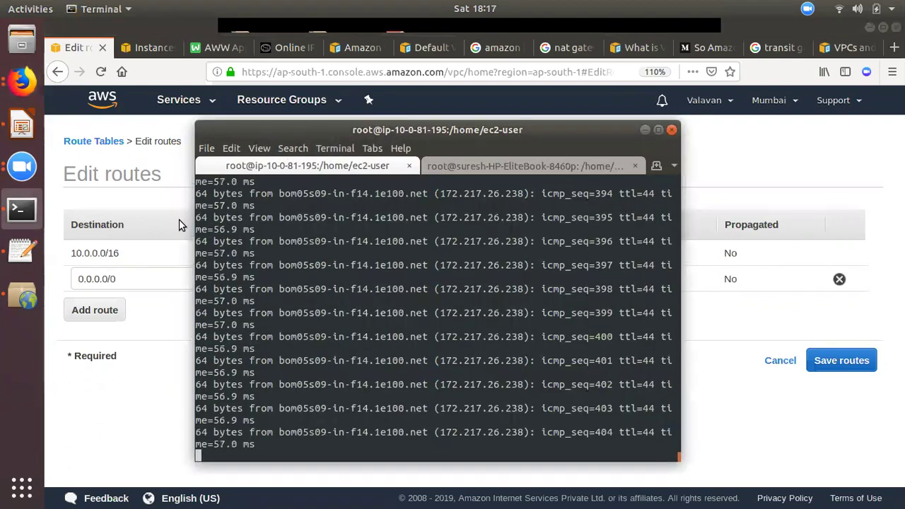
left_click(22, 169)
left_click(227, 263)
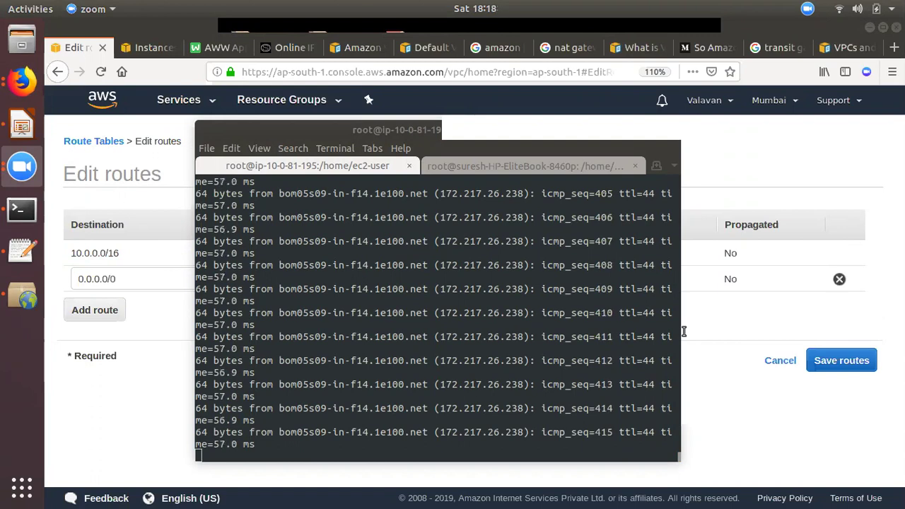
left_click(731, 425)
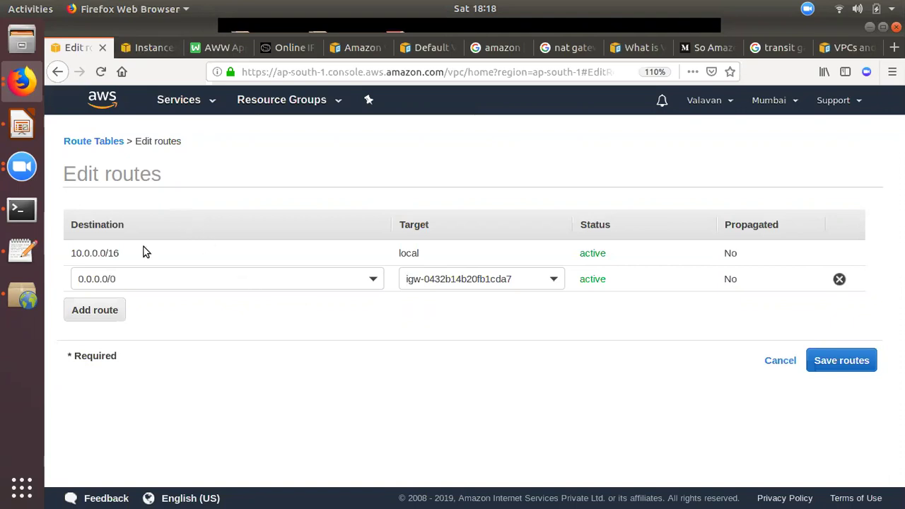
Open the inbound rules editor for the security group of the EC2 instance in ap-south-1a and examine its rules.
left_click(149, 48)
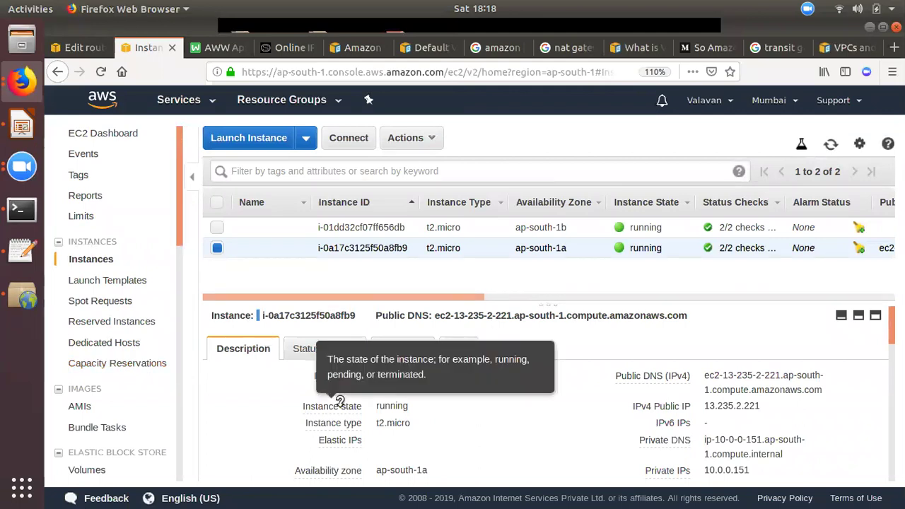
scroll(368, 410, "down", 3)
left_click(409, 387)
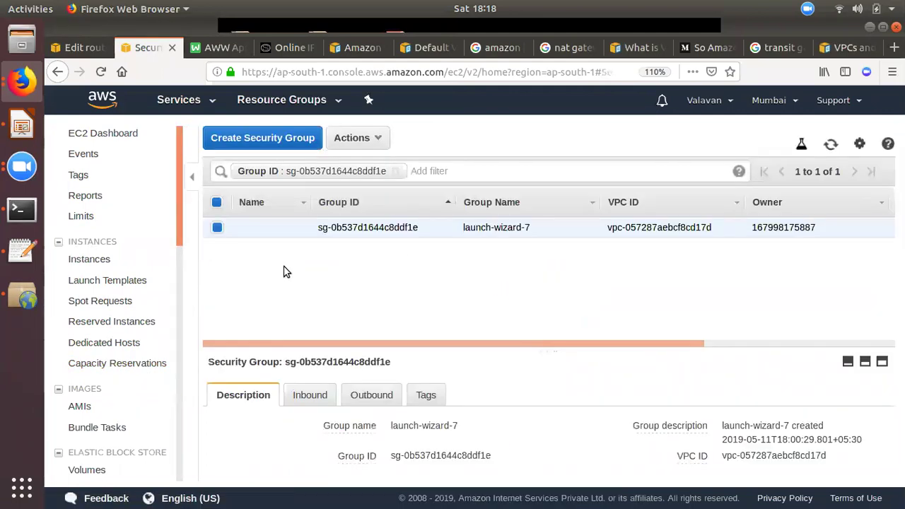
left_click(310, 398)
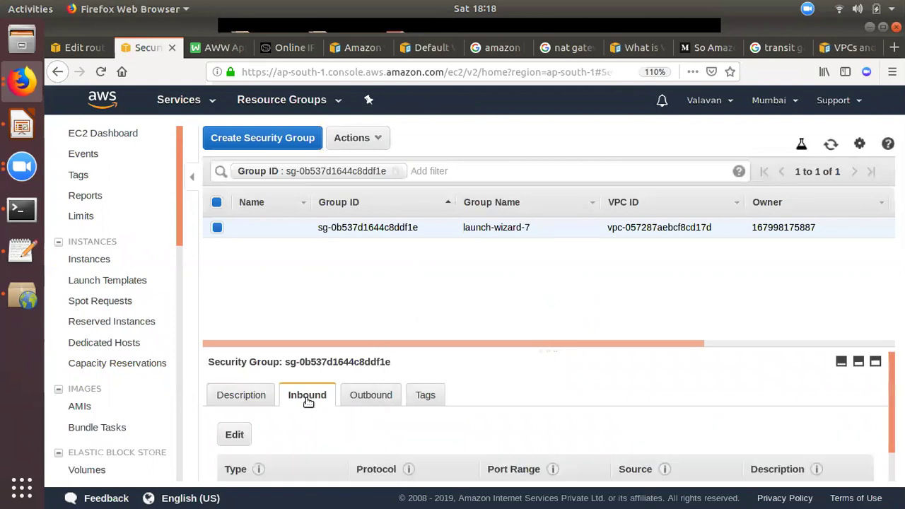
left_click(234, 433)
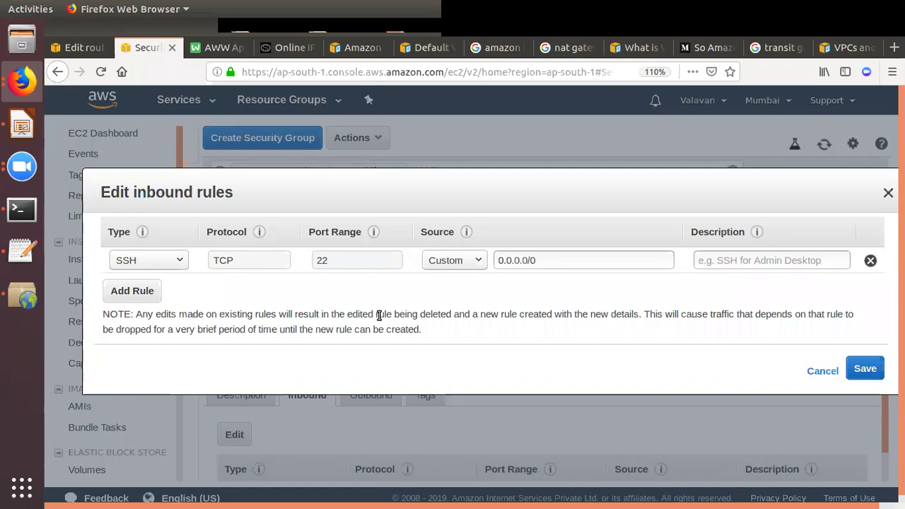
left_click_drag(329, 188, 311, 232)
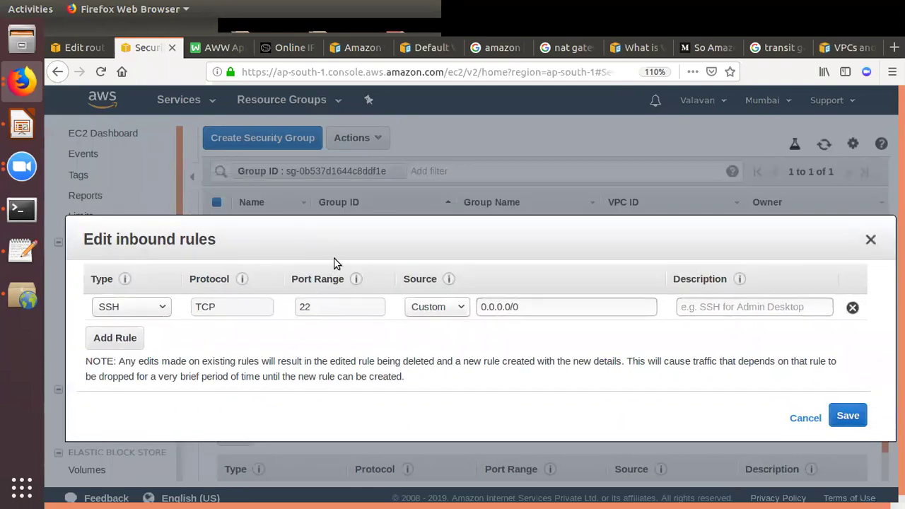
left_click_drag(336, 278, 348, 245)
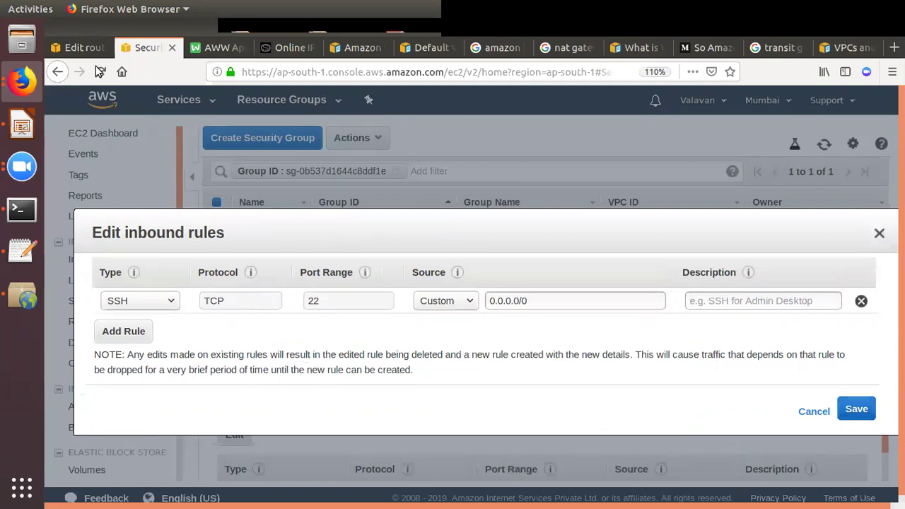
Leave the VPC route editor without saving and display the list of network ACLs.
left_click(78, 53)
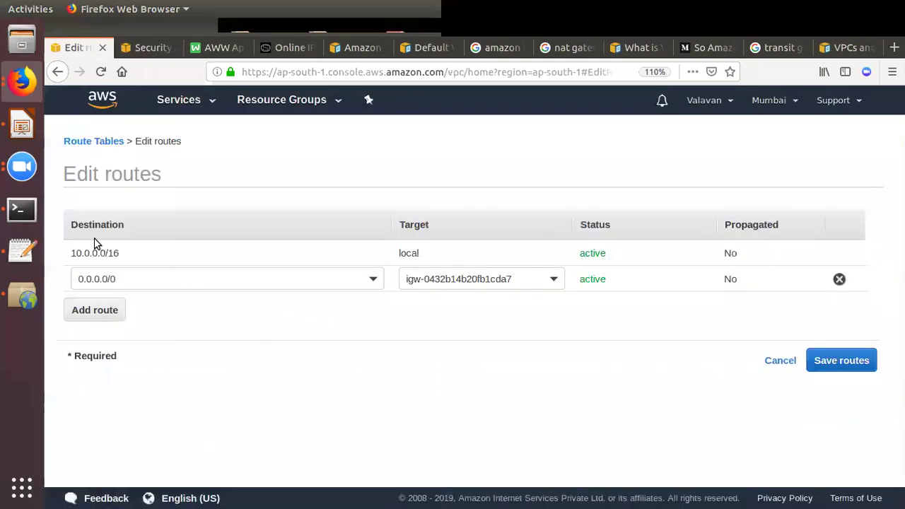
left_click(59, 74)
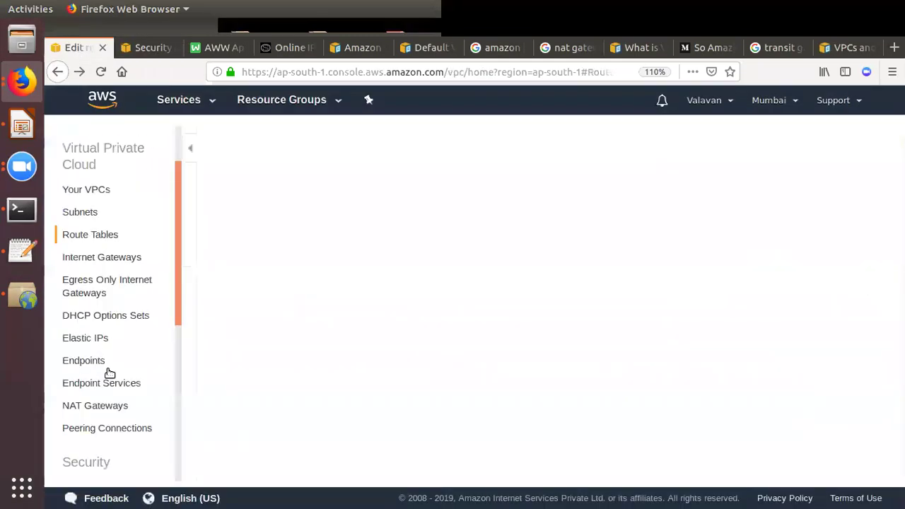
scroll(101, 429, "down", 5)
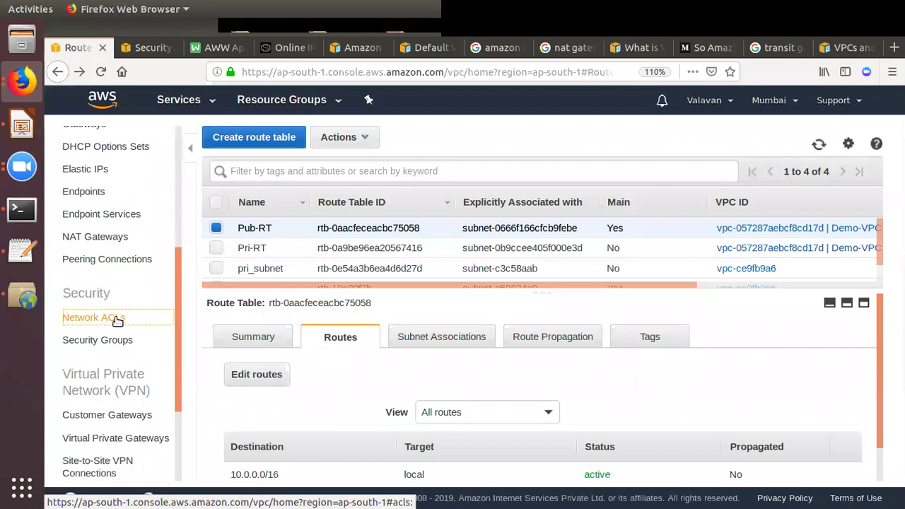
left_click(117, 319)
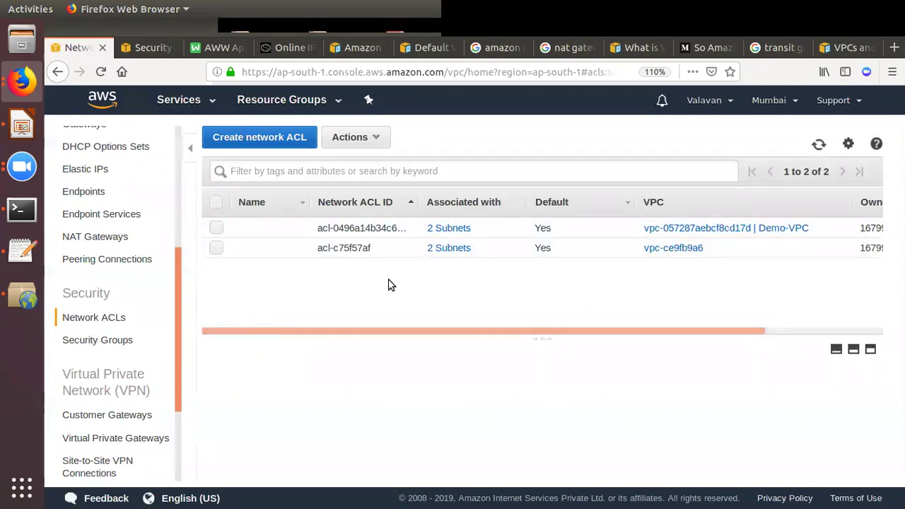
mouse_move(448, 231)
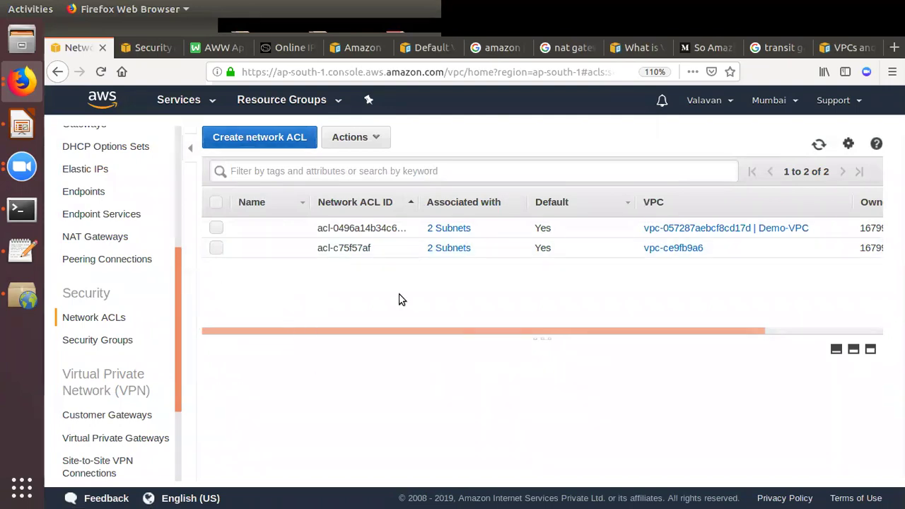
mouse_move(247, 242)
Examine the Demo-VPC network ACL's inbound rules in the rule editor and return to the ACL list.
left_click(216, 228)
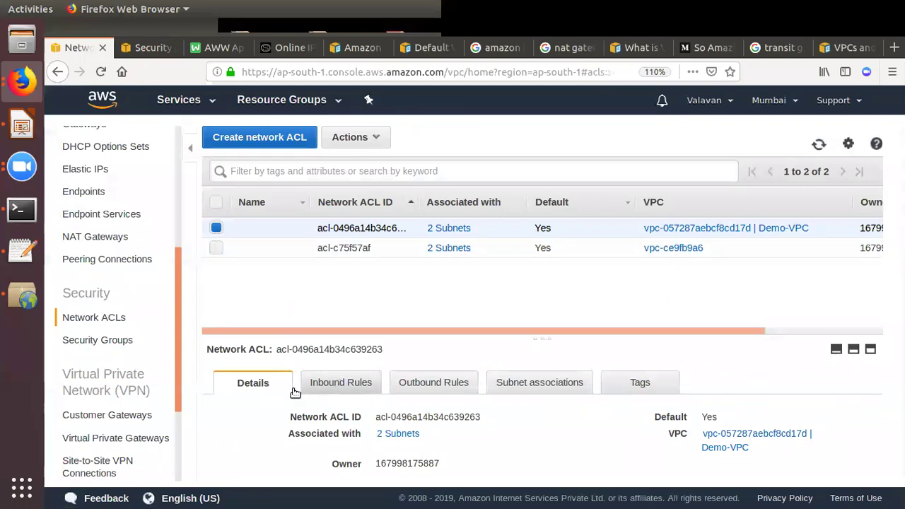
left_click(332, 382)
left_click(274, 420)
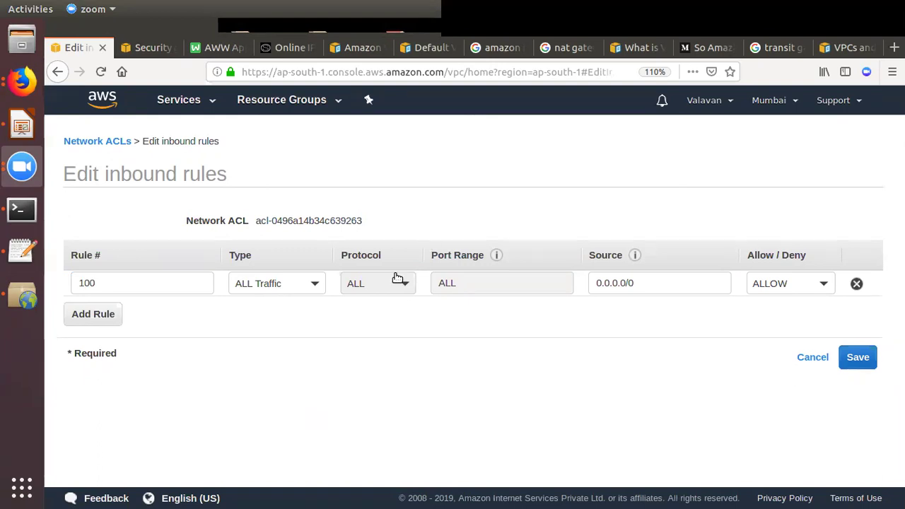
left_click(57, 71)
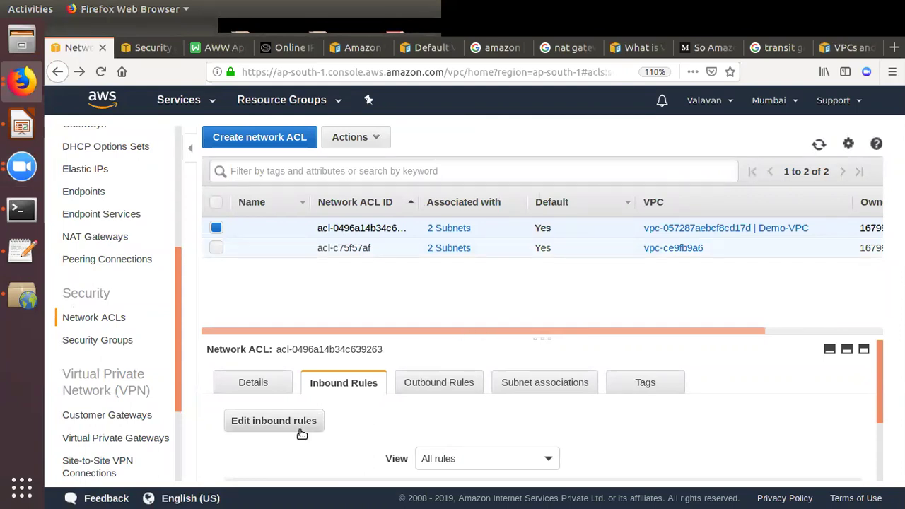
Review the inbound rule settings of the launch-wizard-7 security group again for comparison with the network ACL.
left_click(145, 48)
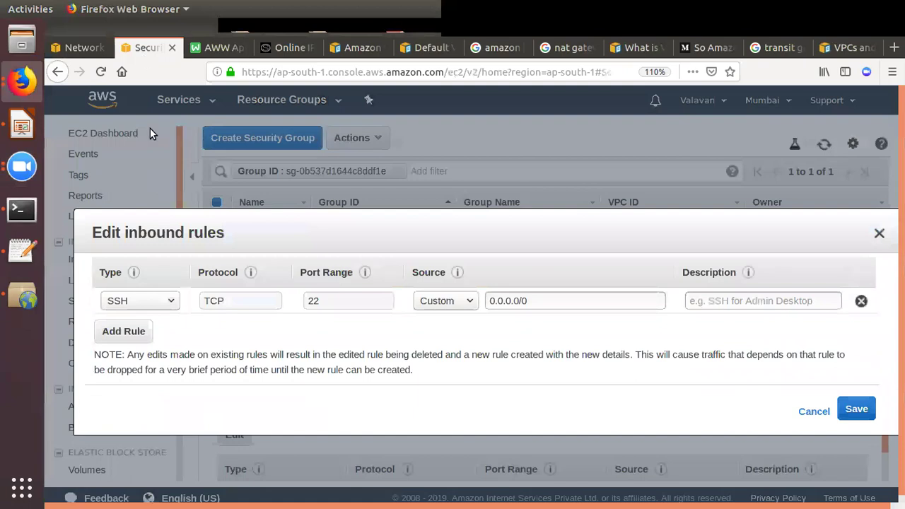
left_click_drag(205, 221, 237, 250)
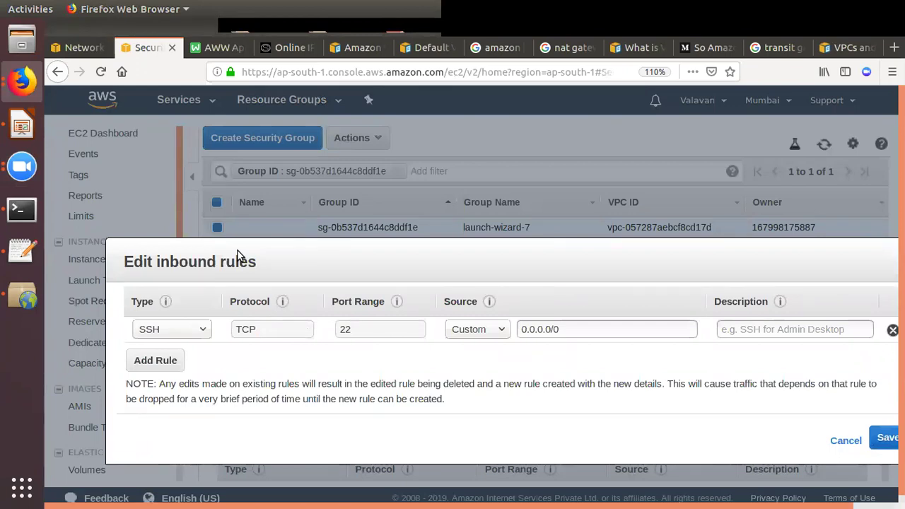
left_click_drag(215, 281, 379, 319)
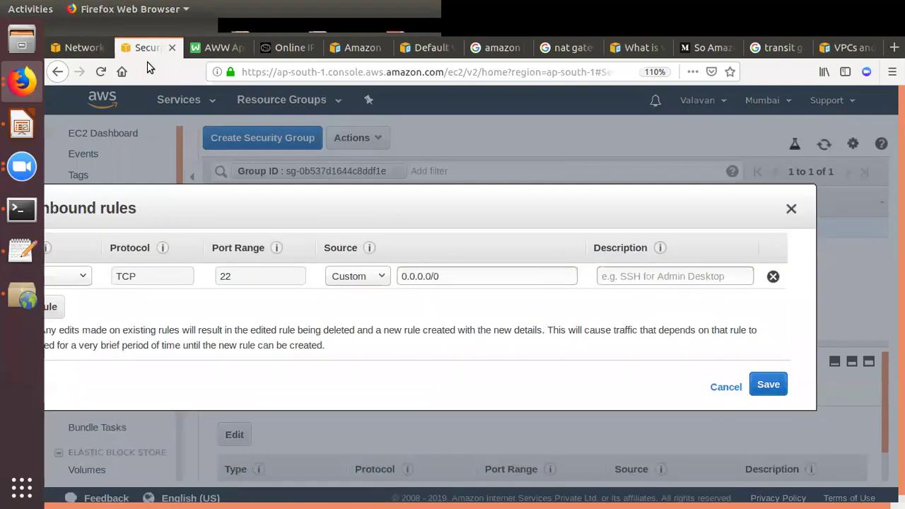
View the source/destination check setting of the ap-south-1a instance and cancel without disabling it.
left_click(58, 72)
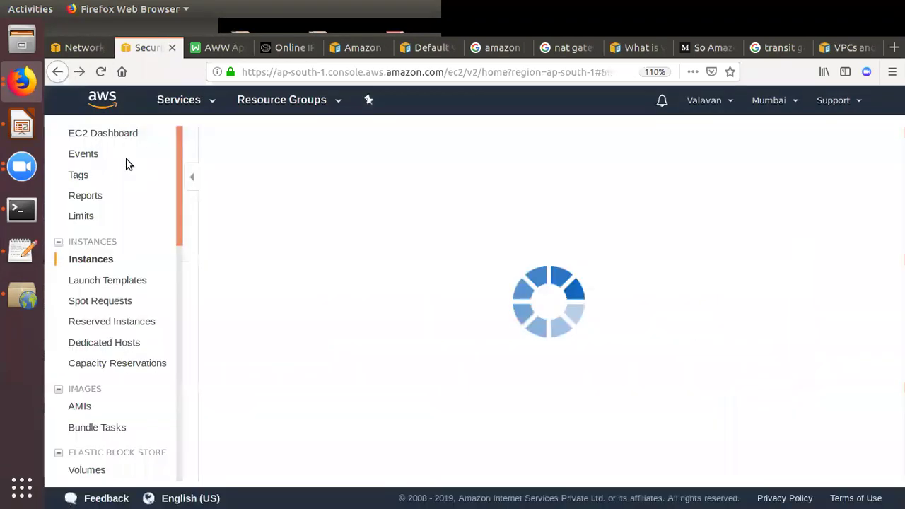
left_click(218, 248)
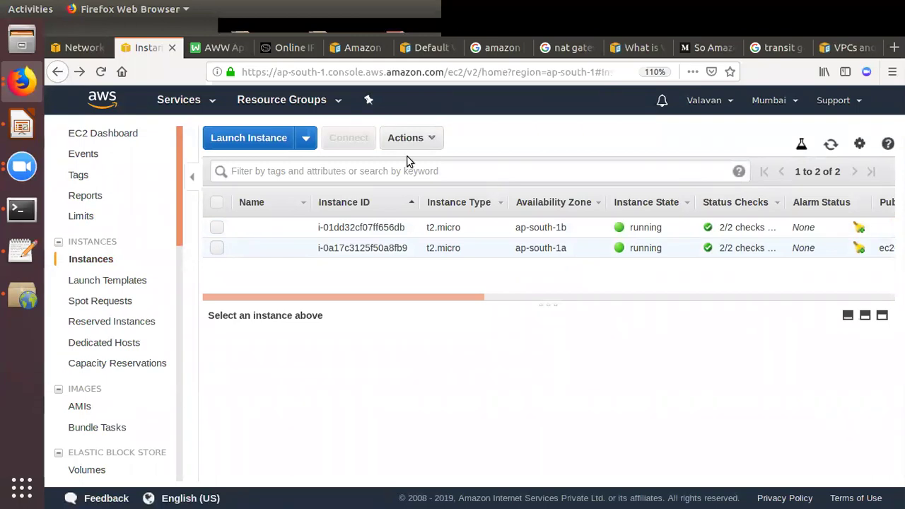
left_click(430, 138)
mouse_move(440, 288)
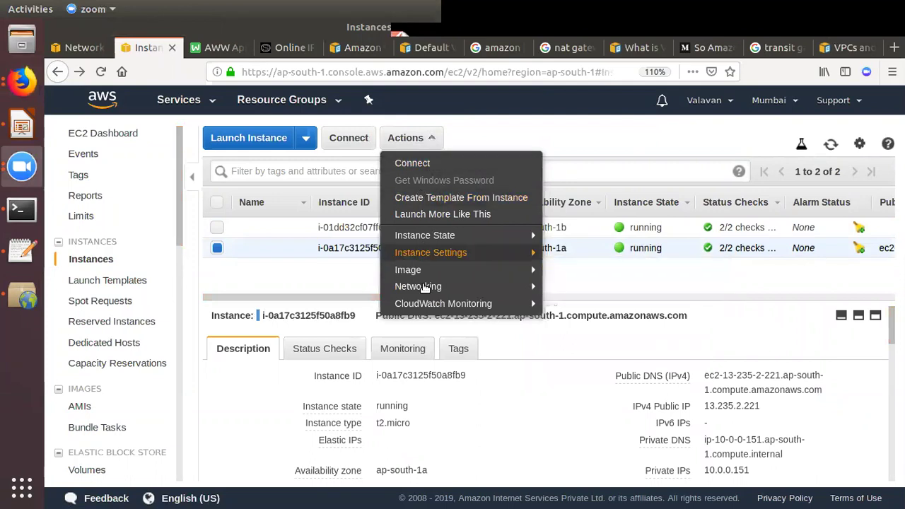
left_click(466, 294)
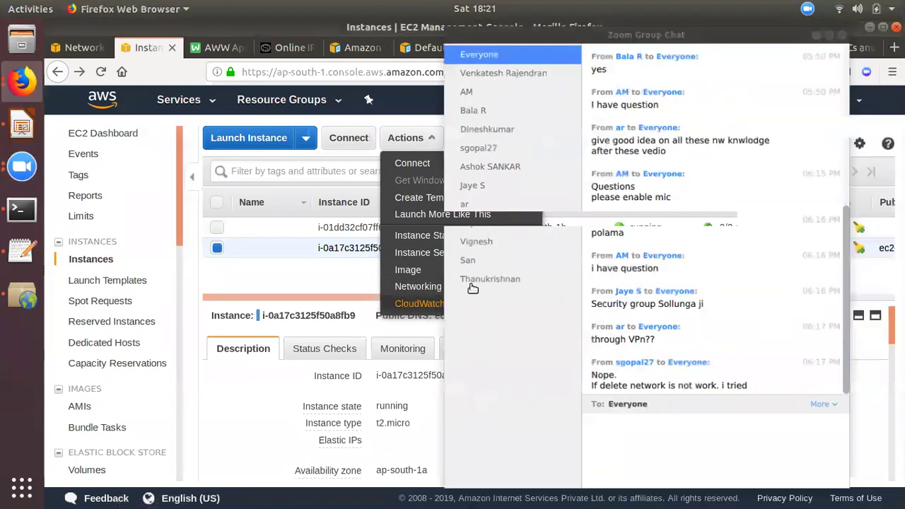
left_click(469, 287)
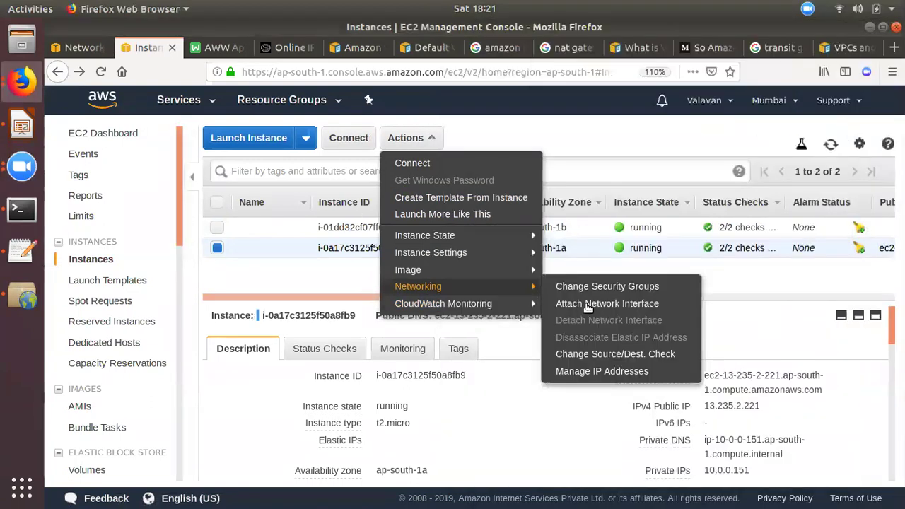
left_click(661, 358)
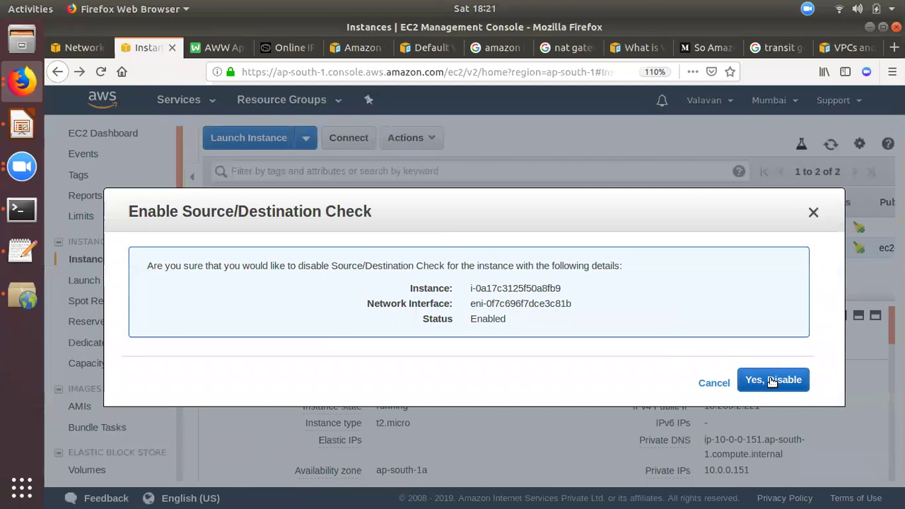
left_click(718, 383)
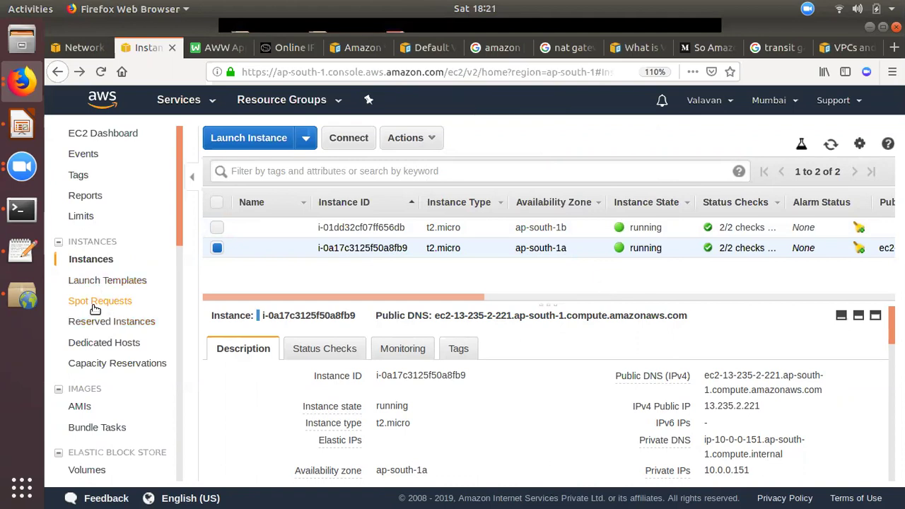
Look through the VPC subnets guide and transit gateway images, and open the Medium article's table of enhanced networking adapters.
scroll(117, 353, "down", 3)
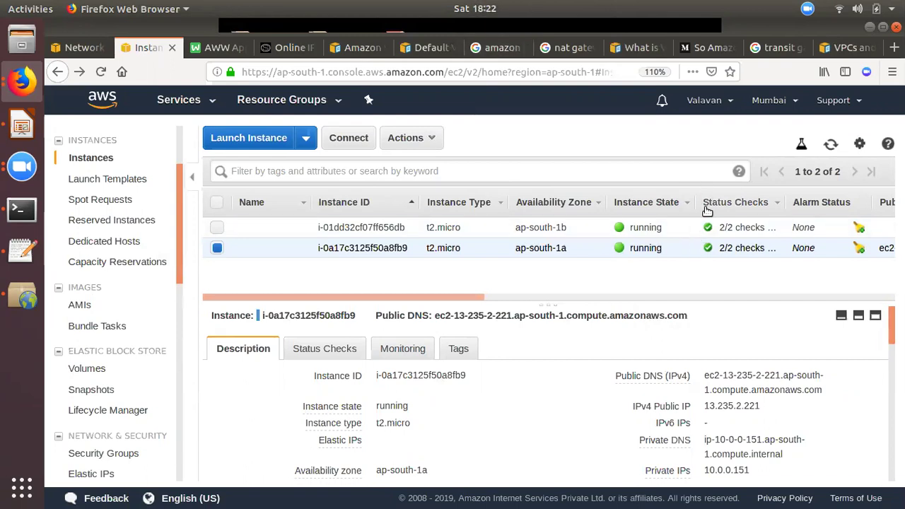
left_click(847, 47)
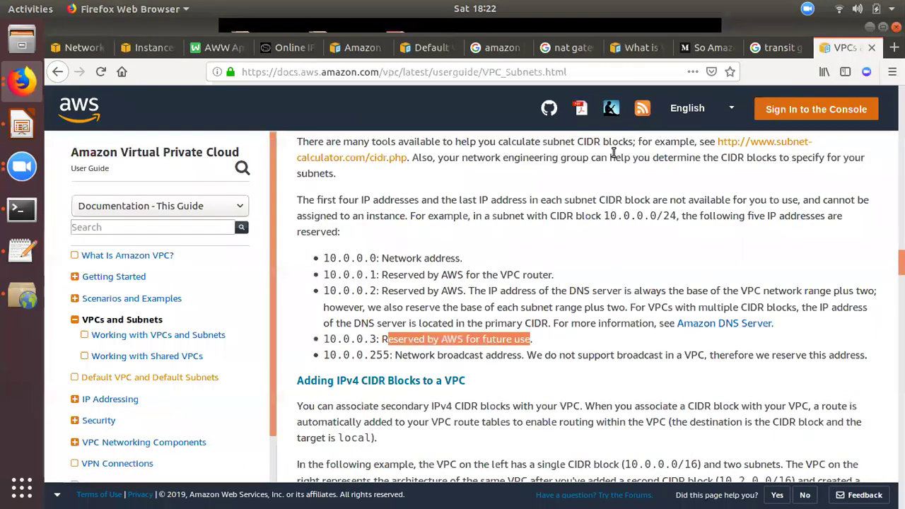
left_click(793, 50)
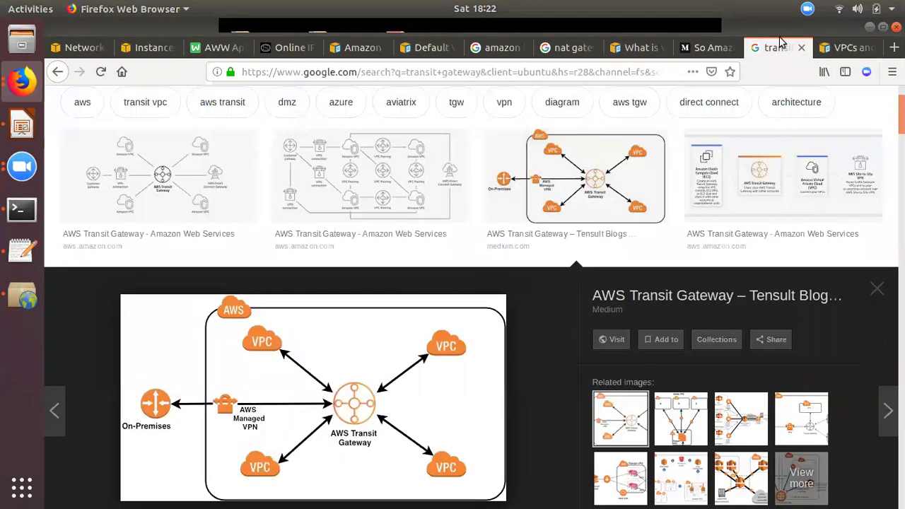
left_click(693, 47)
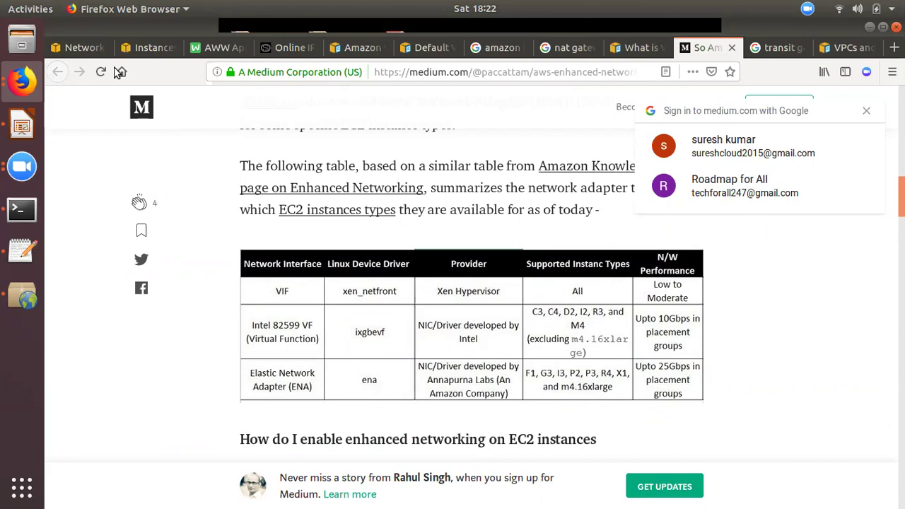
Start launching an EC2 instance, highlight the ENA Enabled attribute of the Amazon Linux 2 AMI, and exit the launch wizard.
left_click(145, 48)
left_click(255, 141)
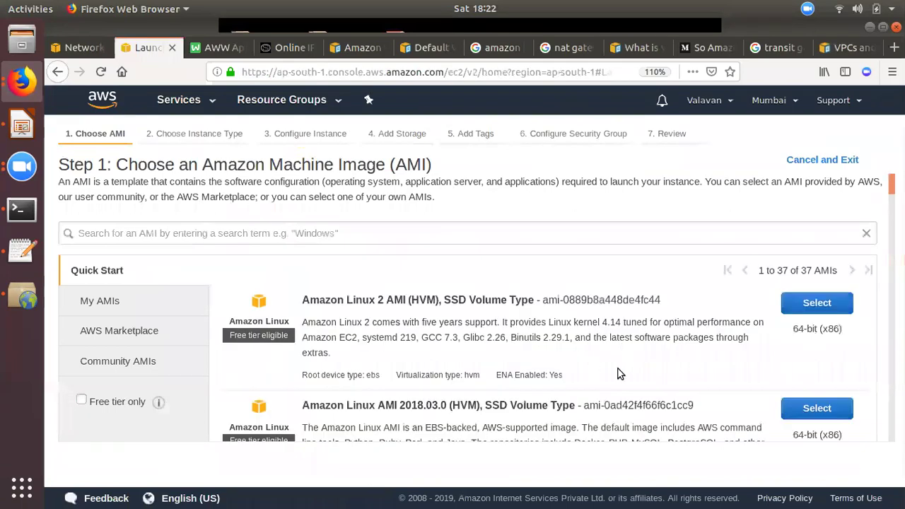
left_click_drag(498, 373, 564, 385)
left_click(566, 379)
left_click_drag(498, 376, 545, 377)
left_click(548, 377)
left_click(811, 162)
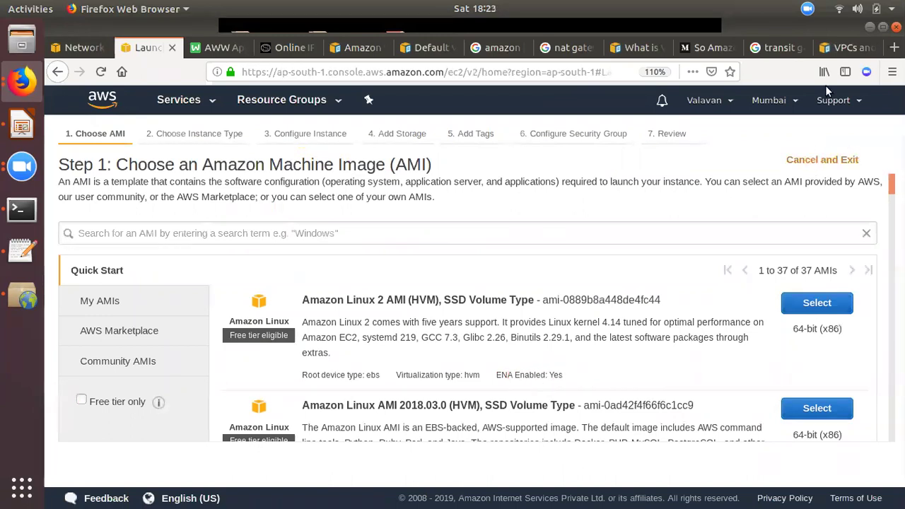
Return to the AWS Transit Gateway diagram in the Google image results.
left_click(848, 47)
left_click(777, 47)
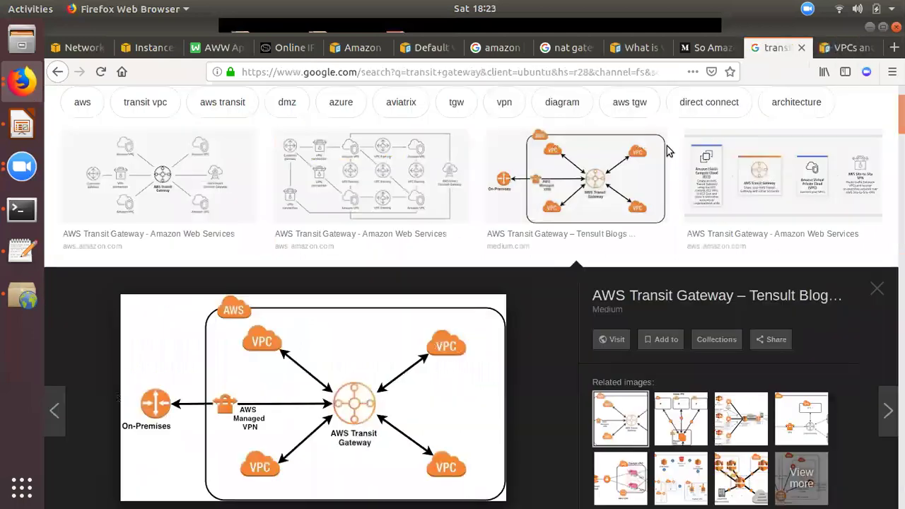
Open the Medium article's network adapter table, enlarge it to examine the adapter types, check the Zoom chat, and close the enlarged view.
left_click(703, 48)
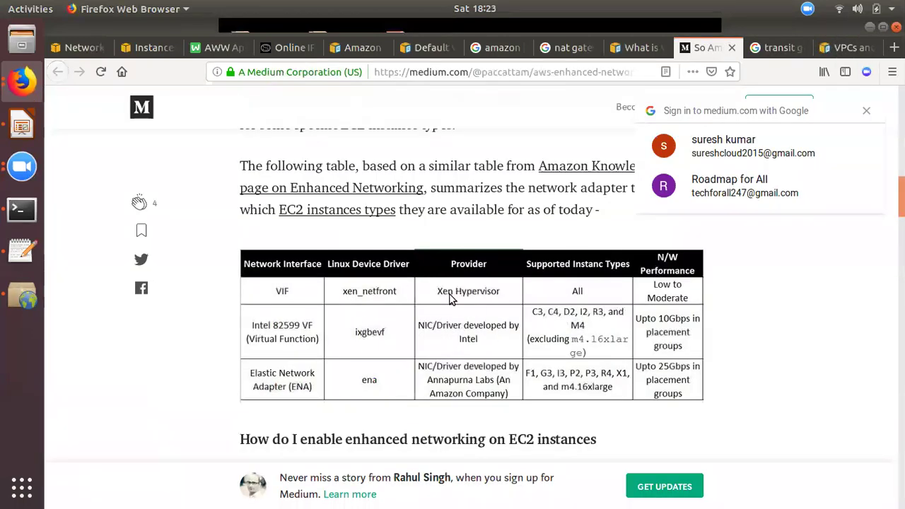
left_click(507, 317)
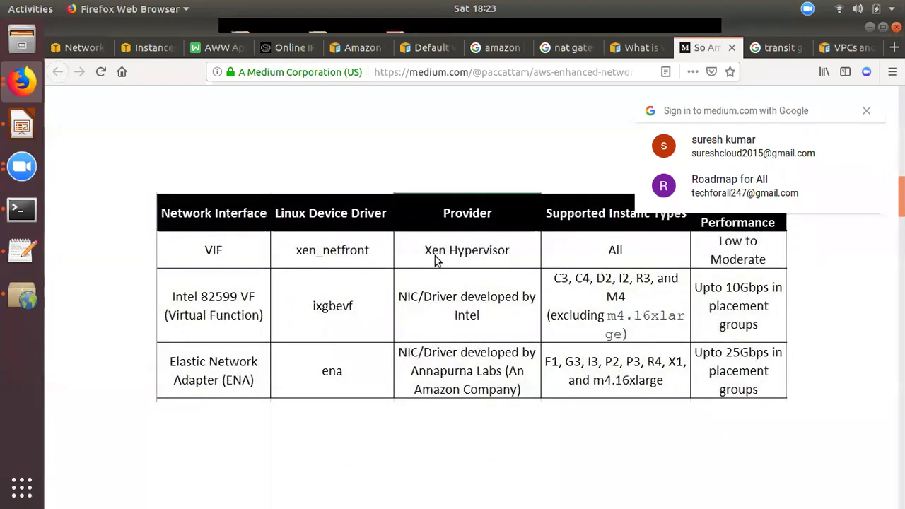
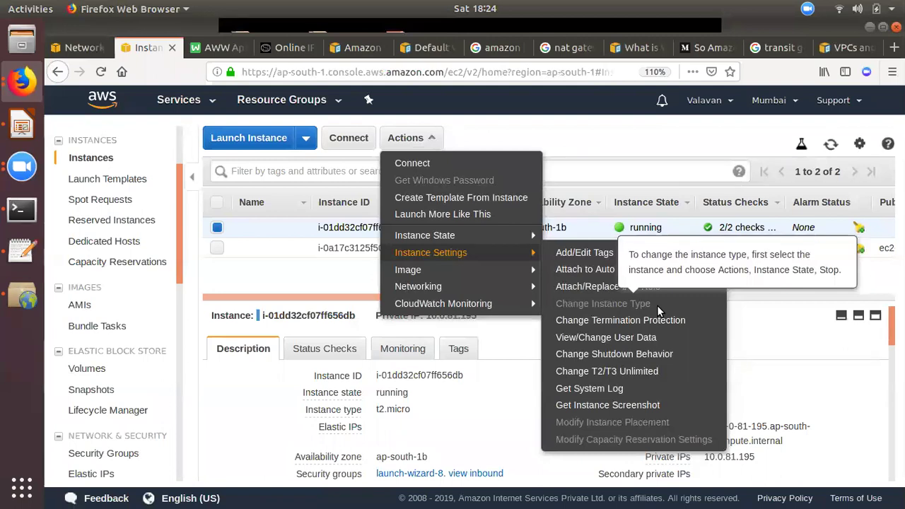
left_click(712, 47)
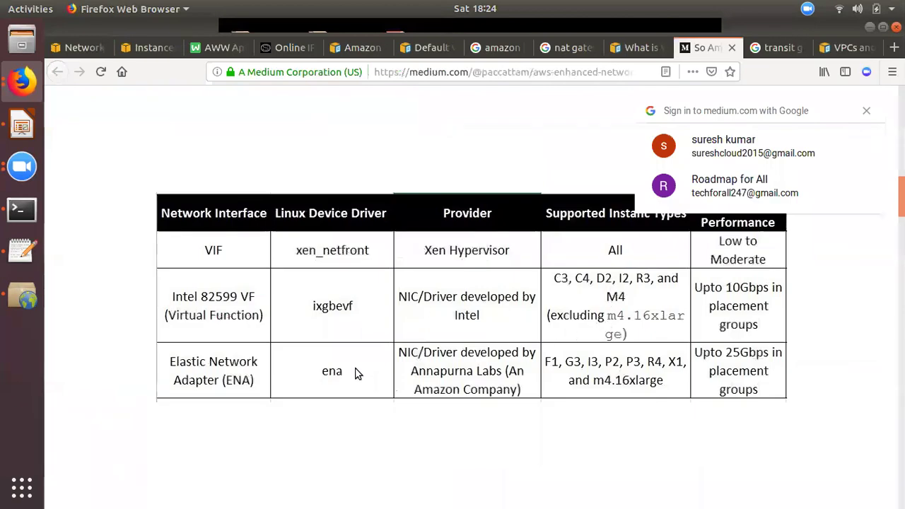
left_click(12, 183)
left_click(172, 140)
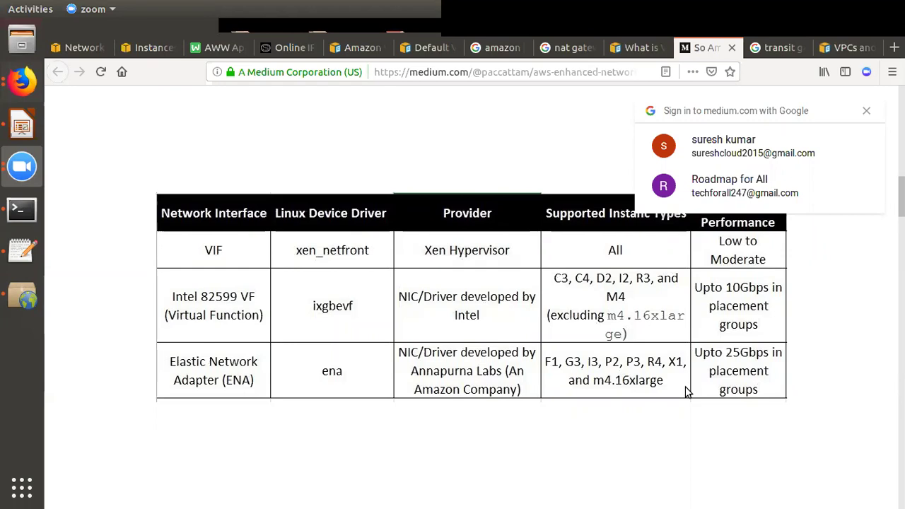
left_click(362, 298)
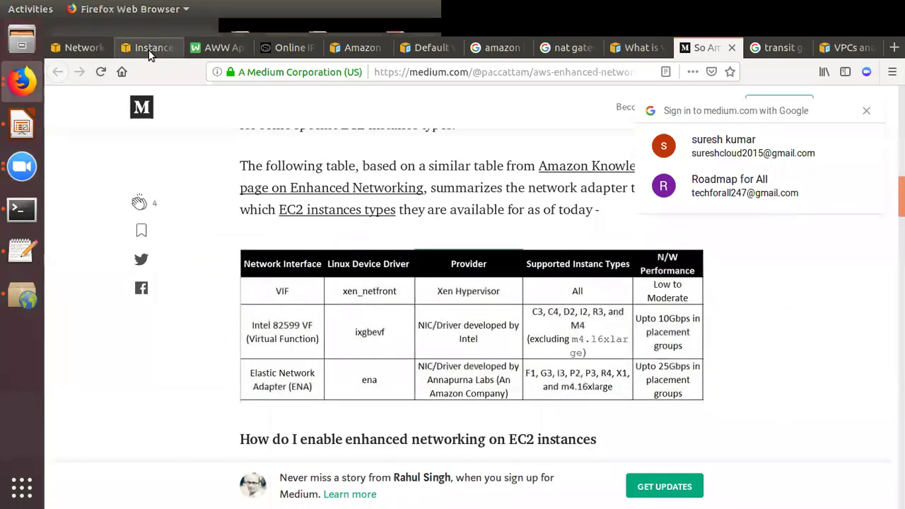
Open the DNS hostnames setting of Demo-VPC in the VPC console.
left_click(148, 49)
left_click(83, 48)
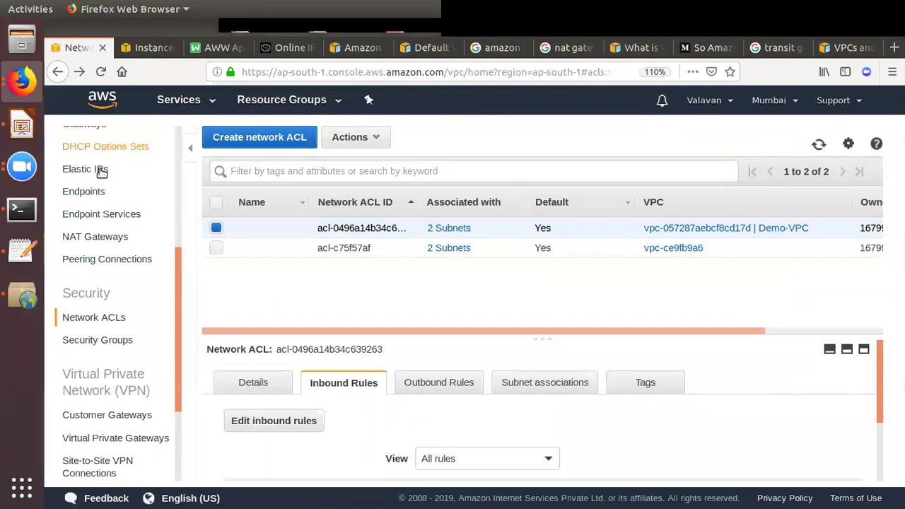
scroll(115, 318, "up", 5)
left_click(77, 257)
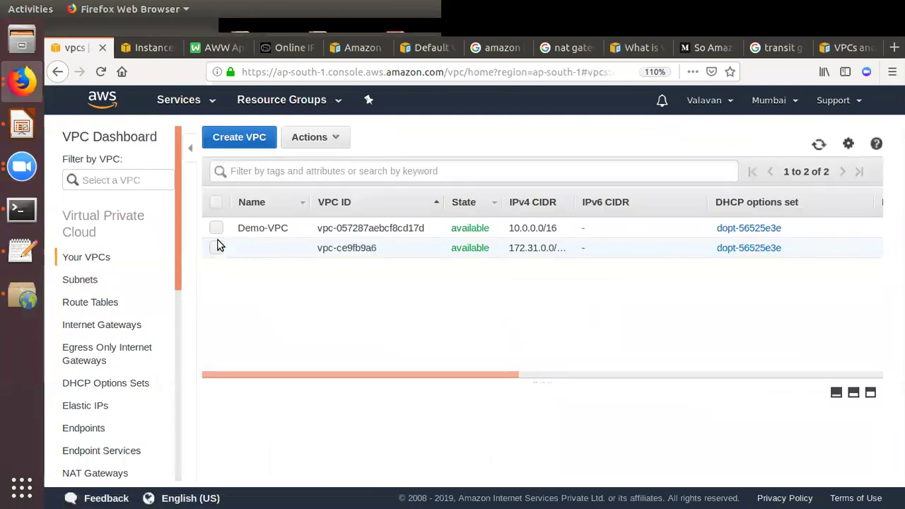
left_click(216, 228)
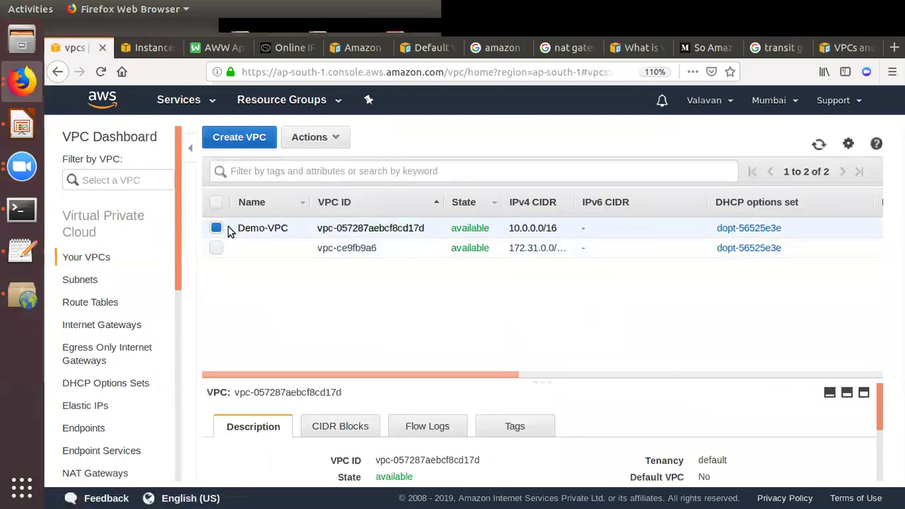
left_click(345, 140)
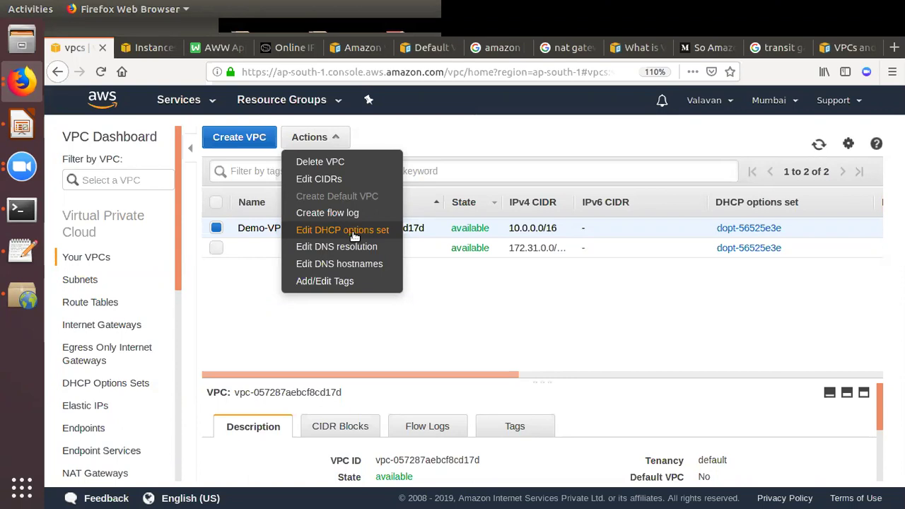
left_click(343, 264)
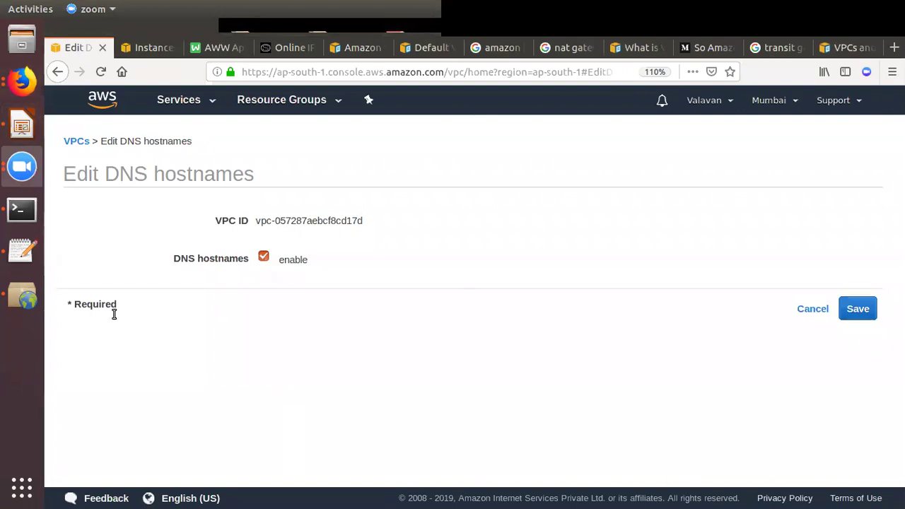
Switch to the text editor notes and highlight the 172.16.0.0/24 CIDR line.
left_click(22, 166)
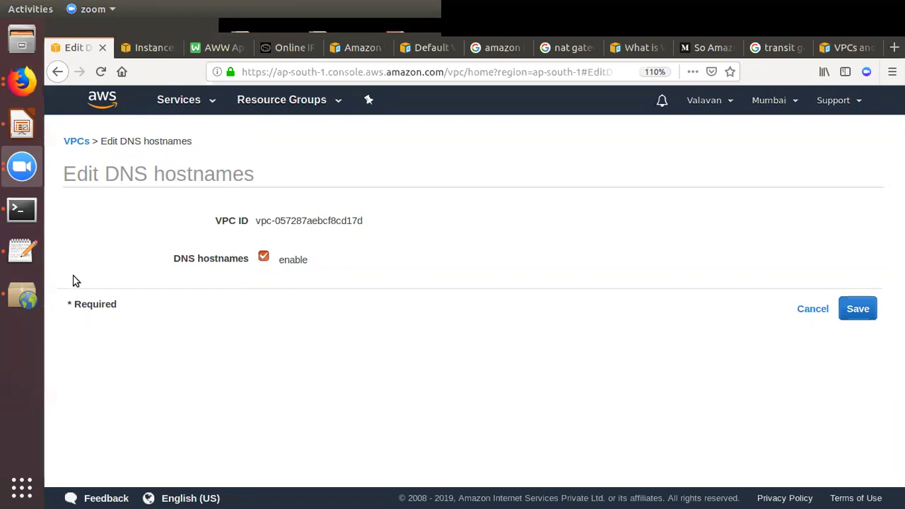
left_click(30, 261)
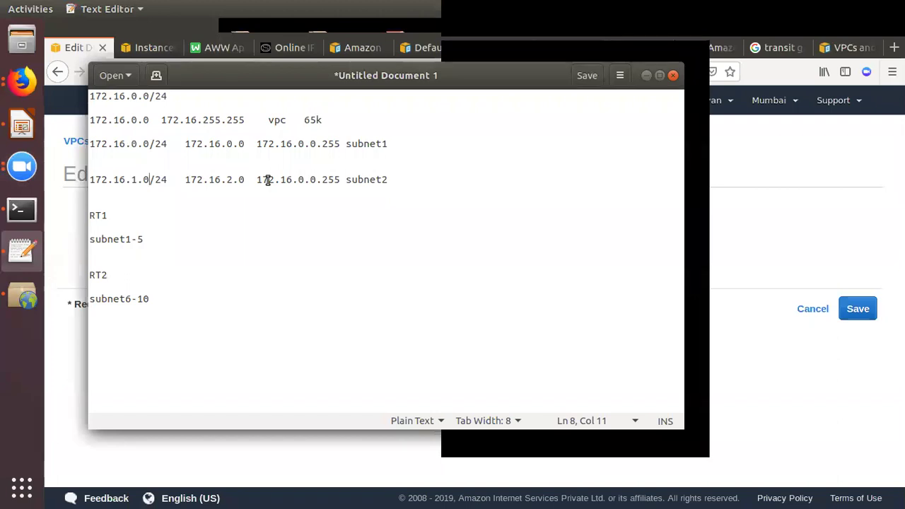
left_click_drag(172, 97, 28, 74)
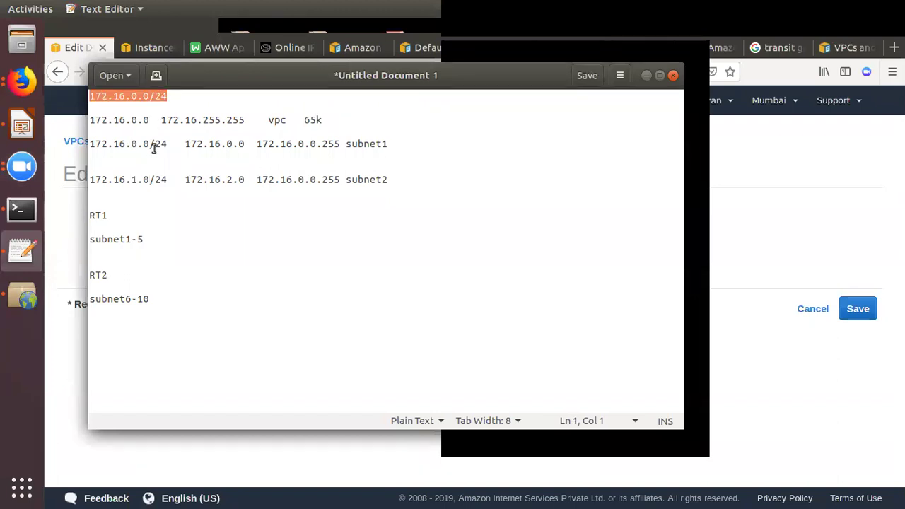
left_click_drag(180, 96, 236, 79)
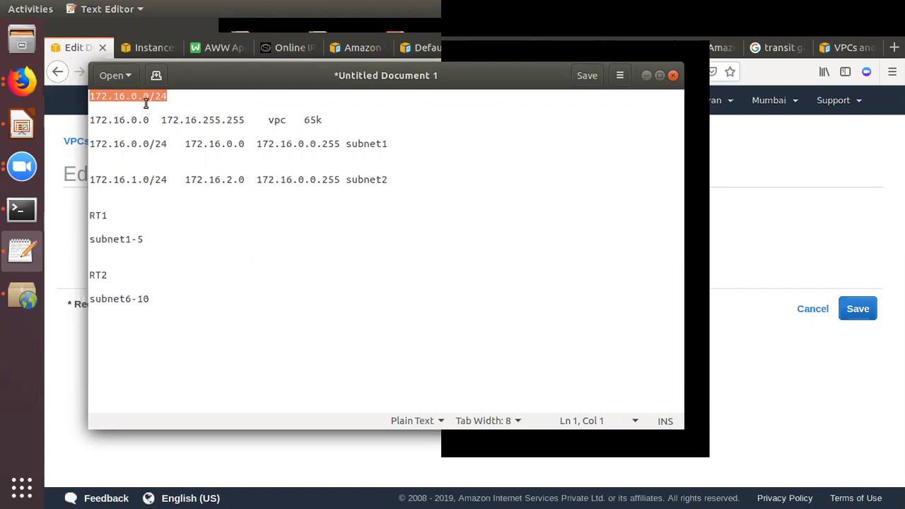
Look at the VPC and subnet sketch on the AWW whiteboard in Firefox and return to the DNS hostnames page.
left_click(154, 49)
left_click(216, 47)
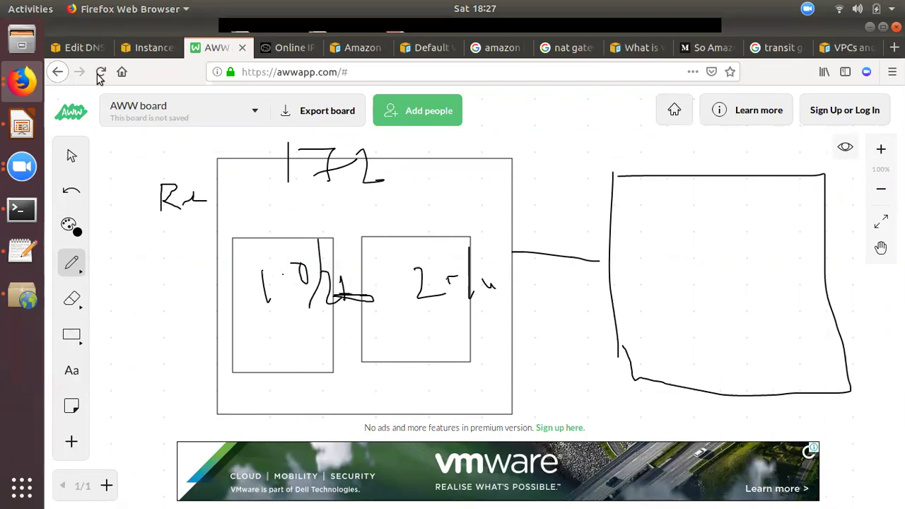
key("ctrl+Page_Up")
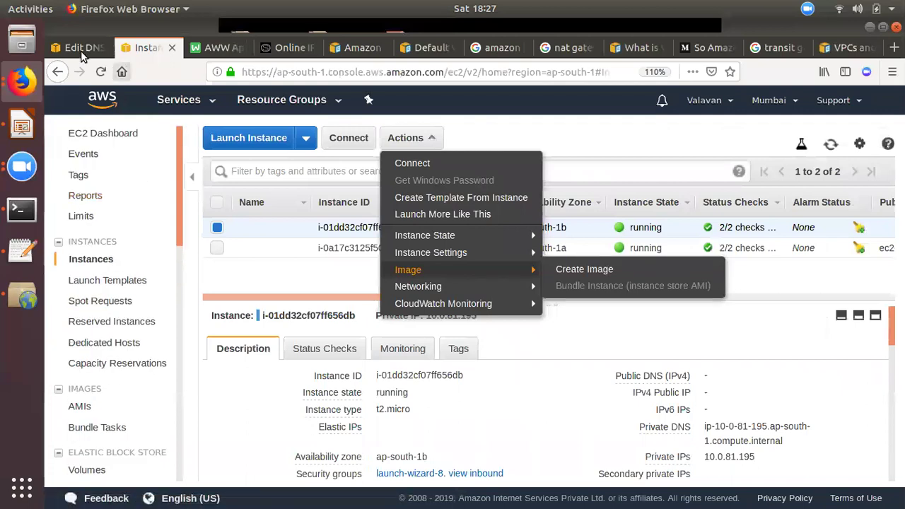
key("ctrl+Page_Up")
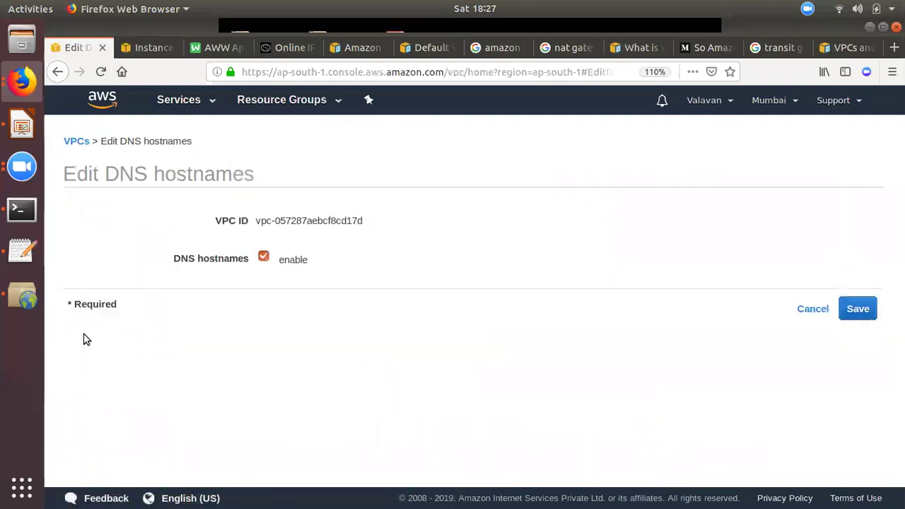
Leave the DNS hostnames page without saving, and view the VPC subnets list and the route tables list.
left_click(79, 144)
left_click(80, 281)
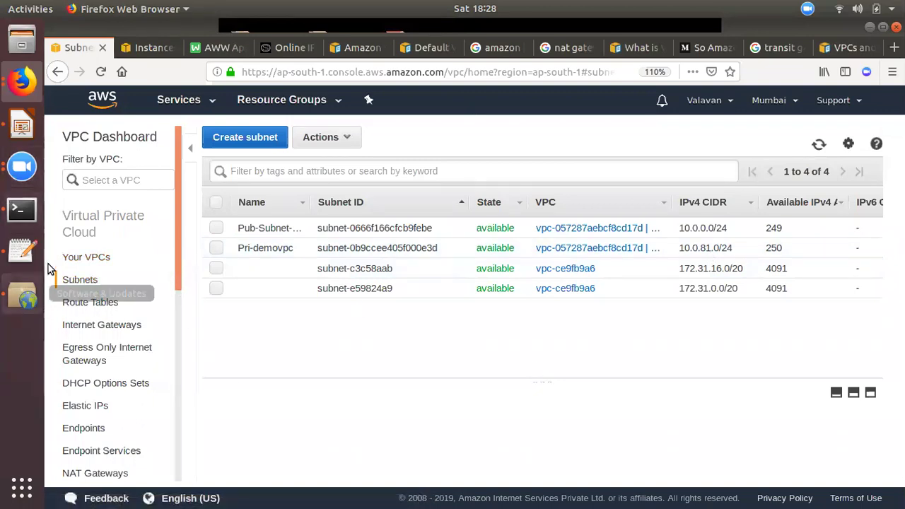
left_click(22, 166)
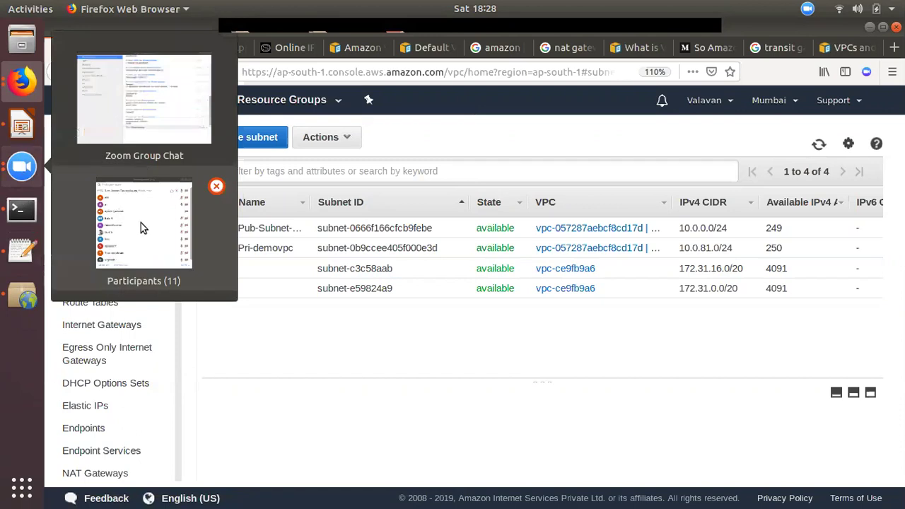
left_click(181, 133)
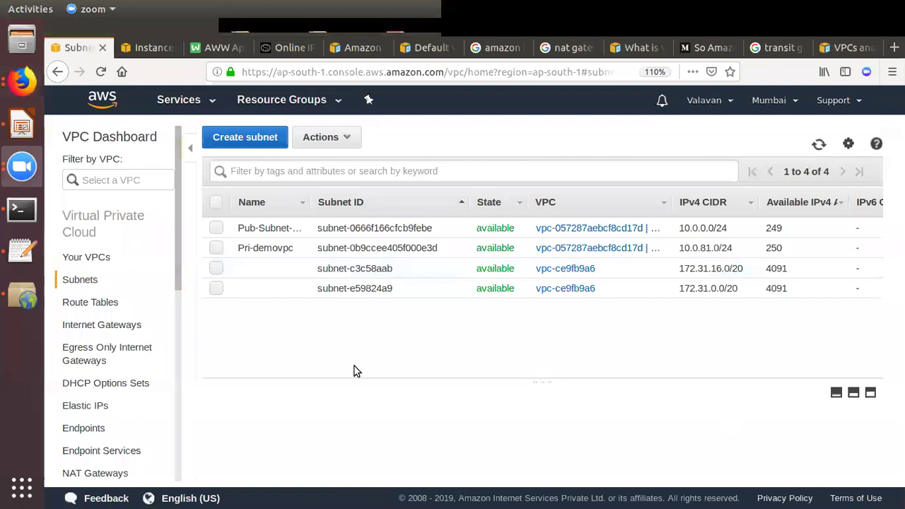
left_click(103, 303)
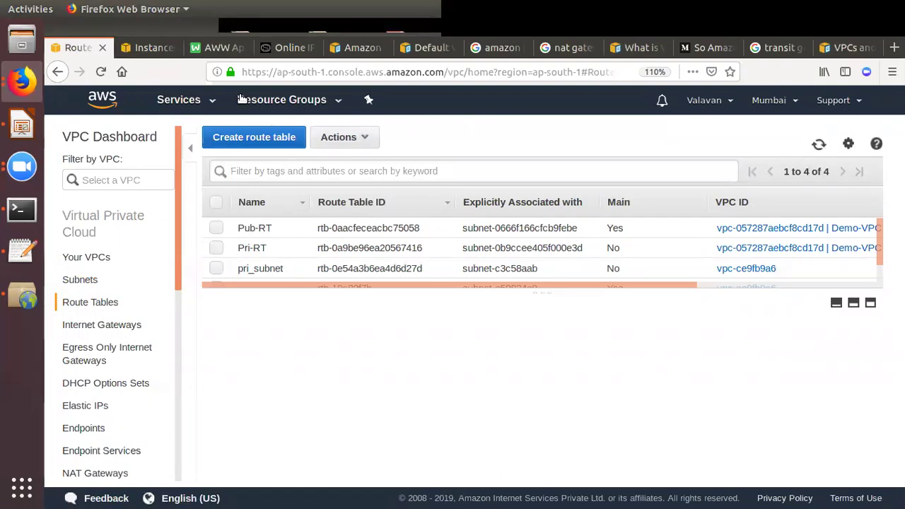
Open the Amazon VPC limits documentation and review the default limits for VPCs, subnets, Elastic IP addresses and gateways.
left_click(287, 50)
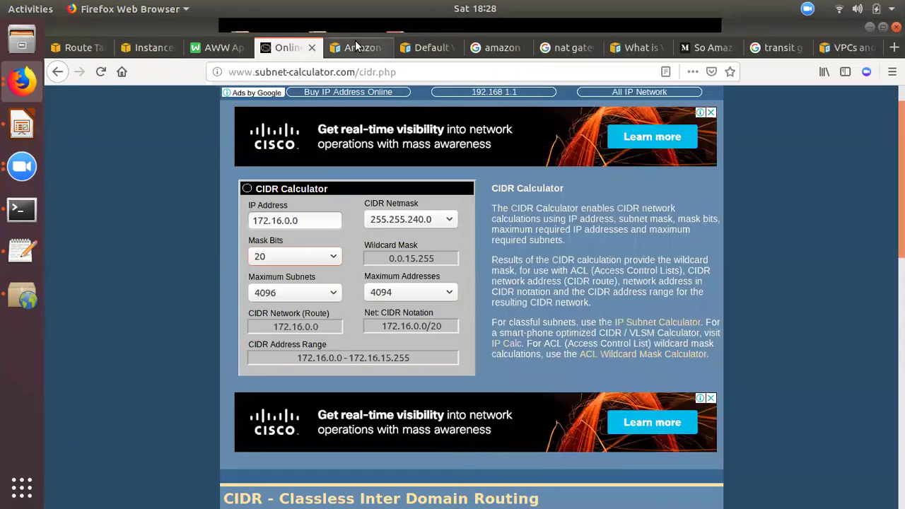
left_click(358, 48)
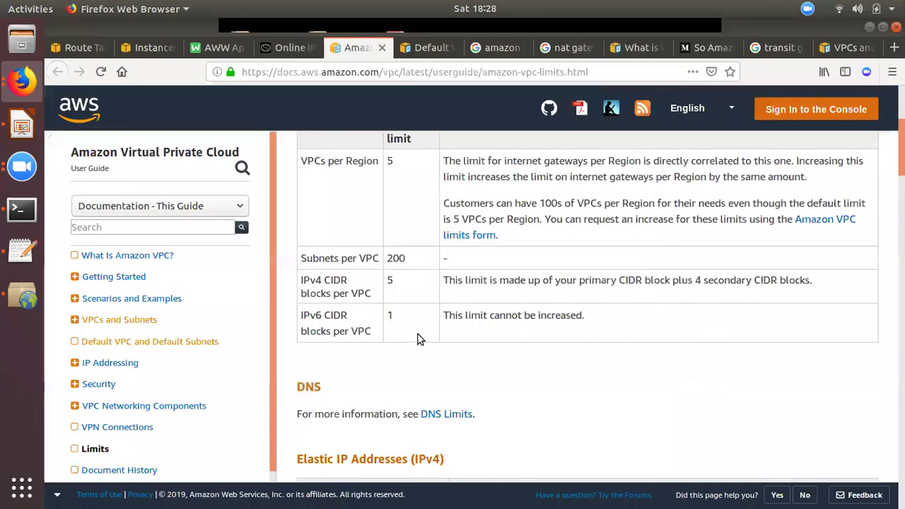
scroll(390, 394, "down", 4)
scroll(404, 390, "down", 2)
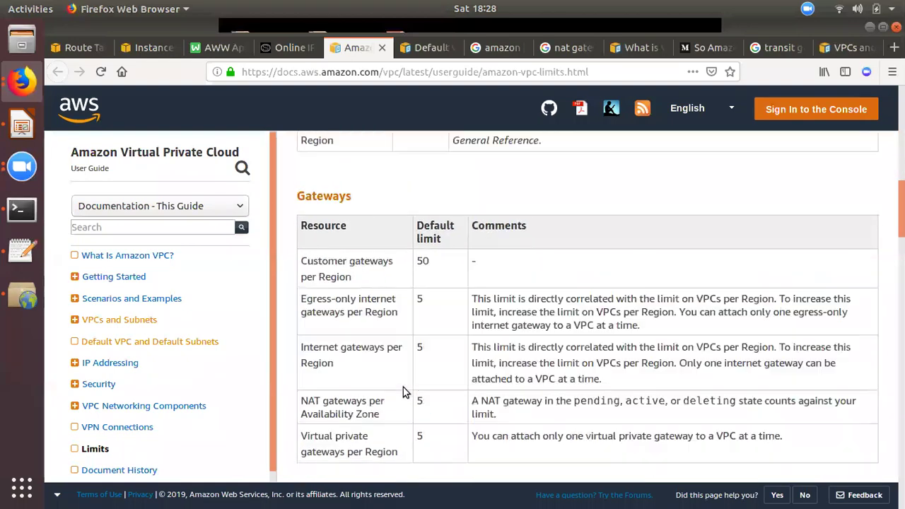
scroll(399, 404, "down", 3)
scroll(398, 404, "up", 7)
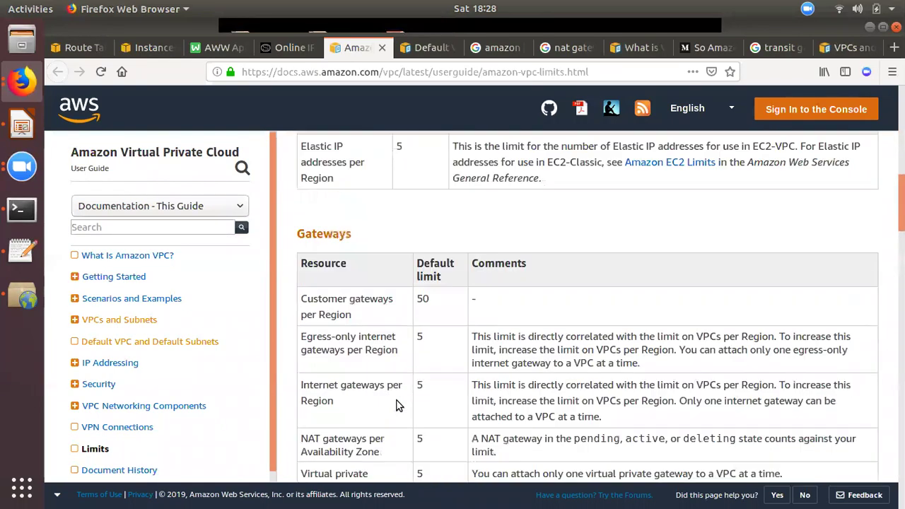
scroll(396, 406, "up", 3)
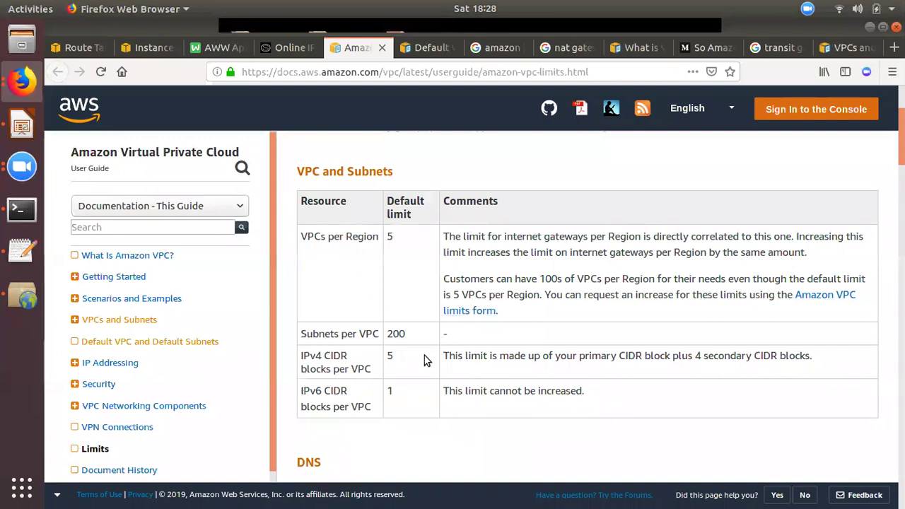
Highlight the IPv4 CIDR blocks per VPC limit and examine the default limits in the Route Tables section.
left_click_drag(396, 361, 410, 429)
scroll(413, 429, "down", 3)
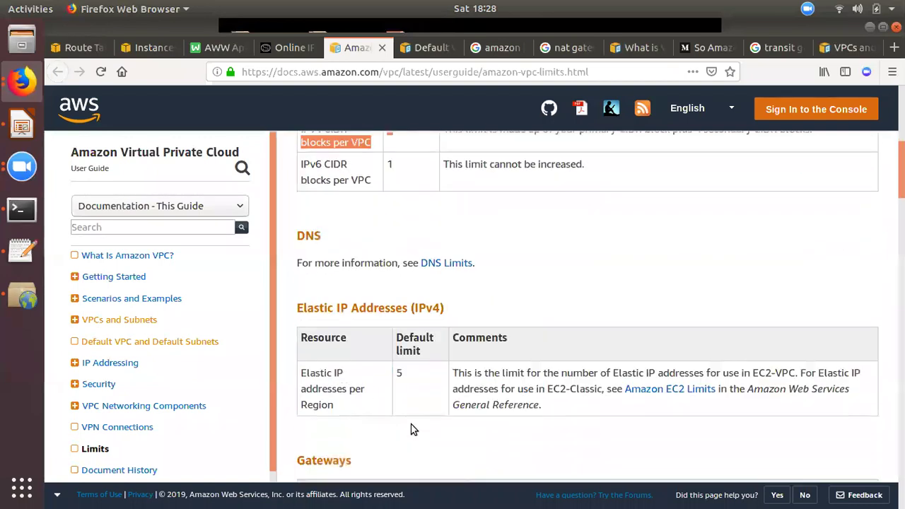
scroll(413, 430, "down", 15)
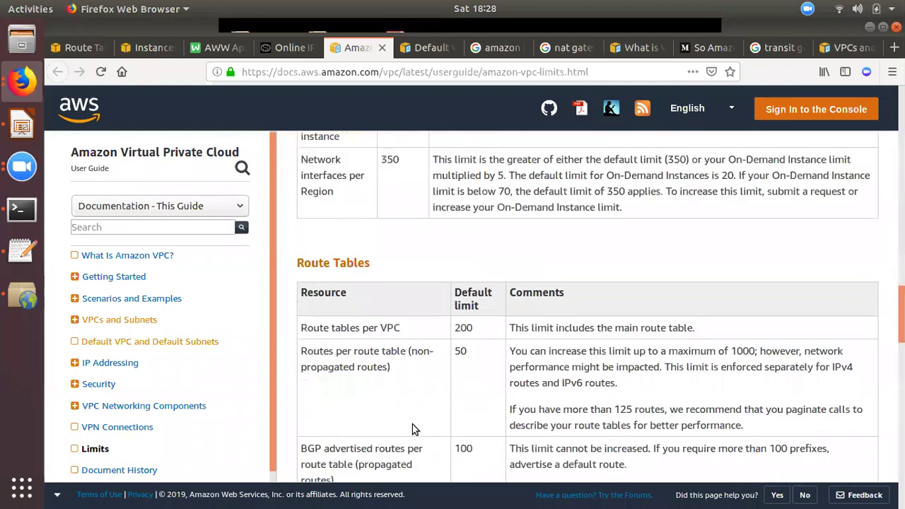
double_click(463, 328)
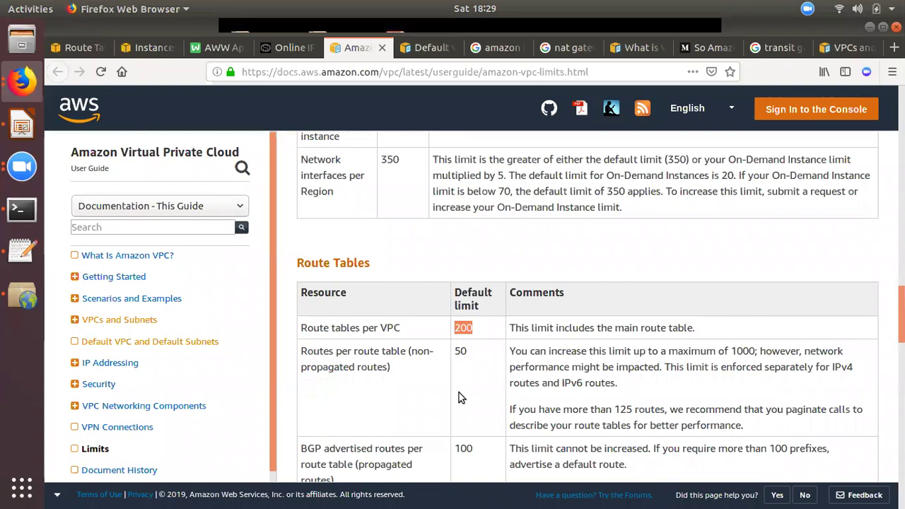
left_click(457, 351)
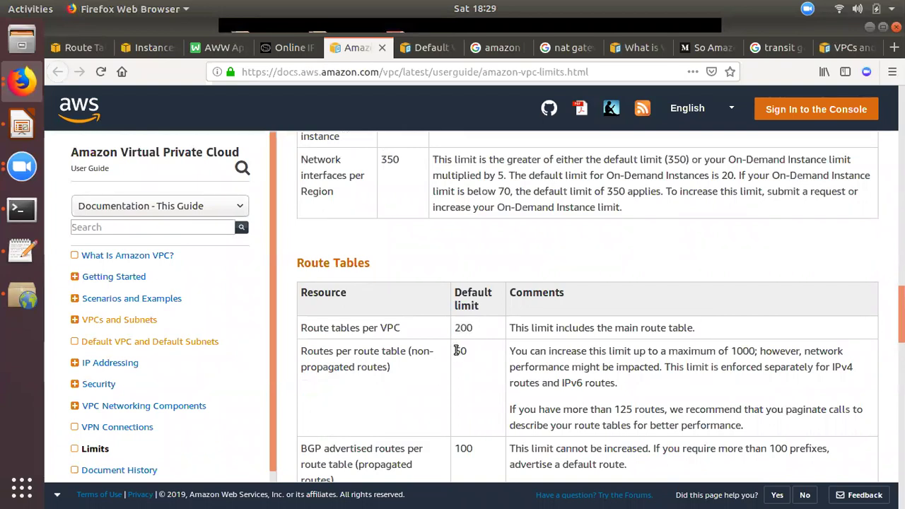
left_click(466, 357)
Return to the VPC and Subnets limits table and highlight the default limit for subnets per VPC.
scroll(465, 394, "up", 15)
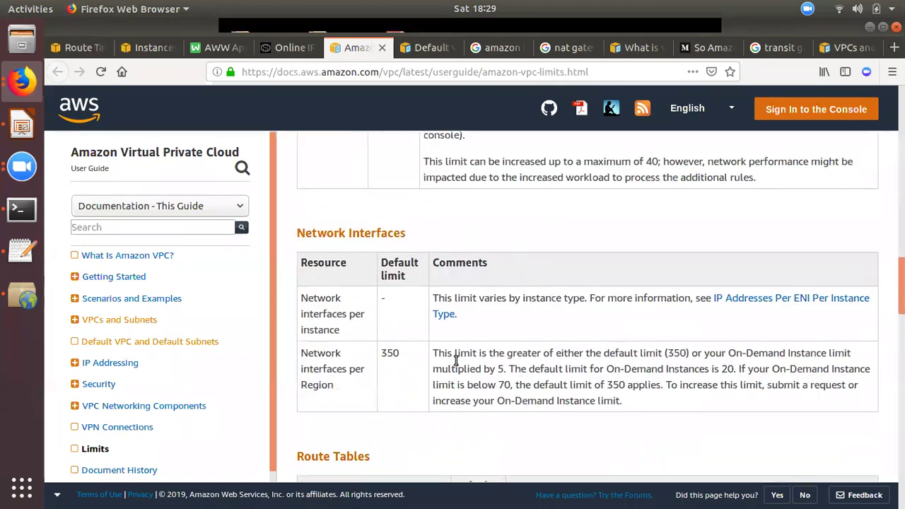
scroll(401, 339, "up", 6)
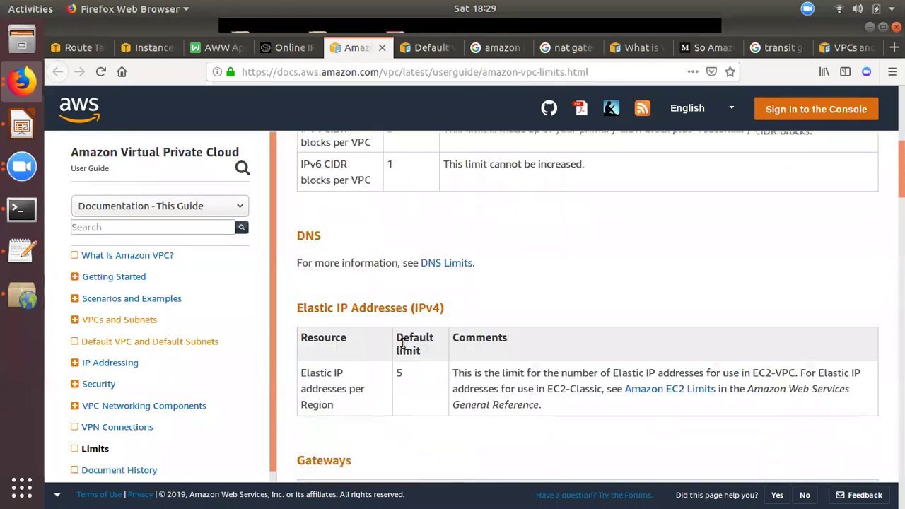
double_click(397, 333)
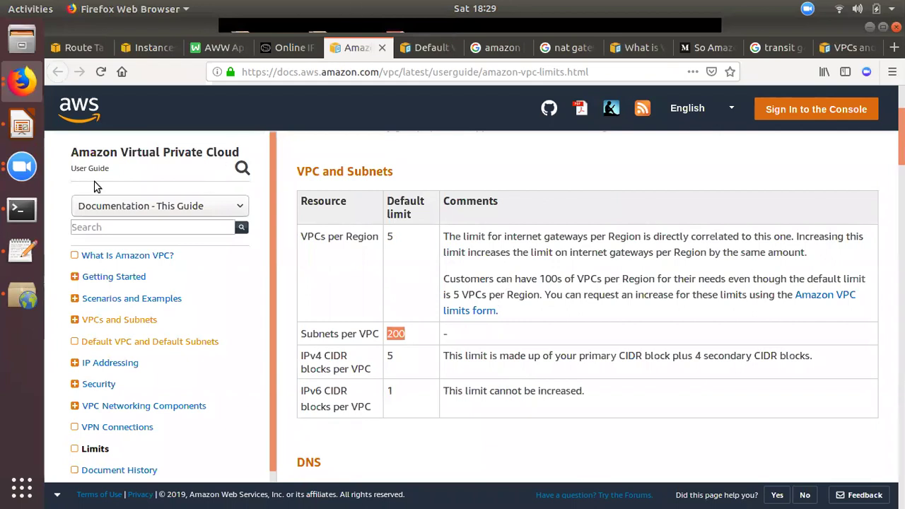
left_click(455, 338)
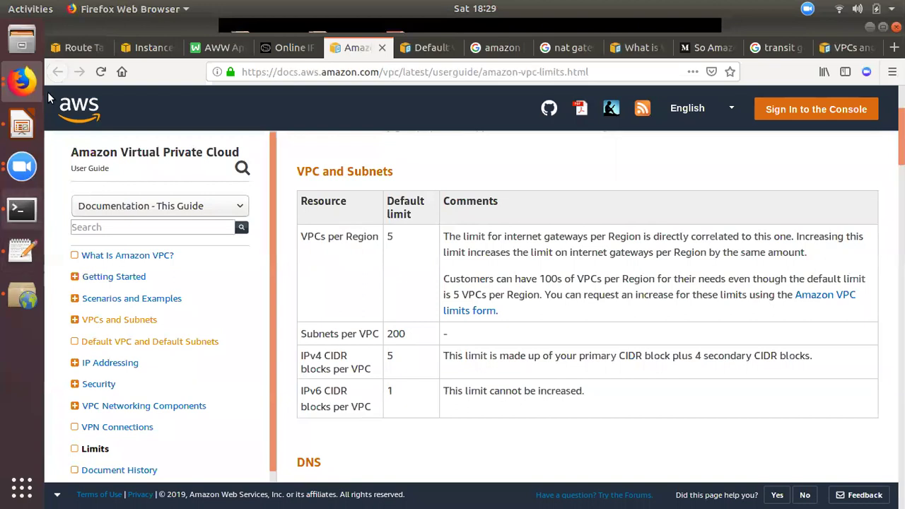
Look through the open pages on route tables, network ACLs, NAT gateways, VPC peering and the default VPC.
left_click(75, 48)
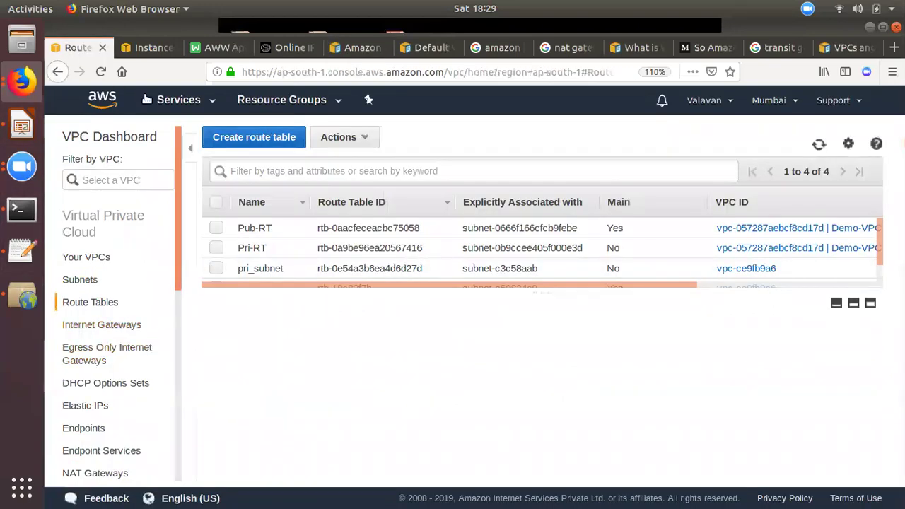
left_click(501, 49)
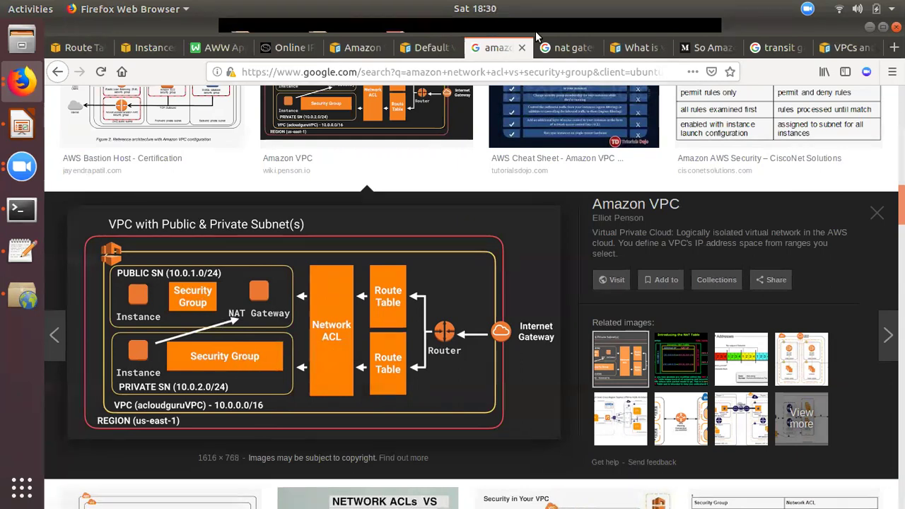
left_click(570, 48)
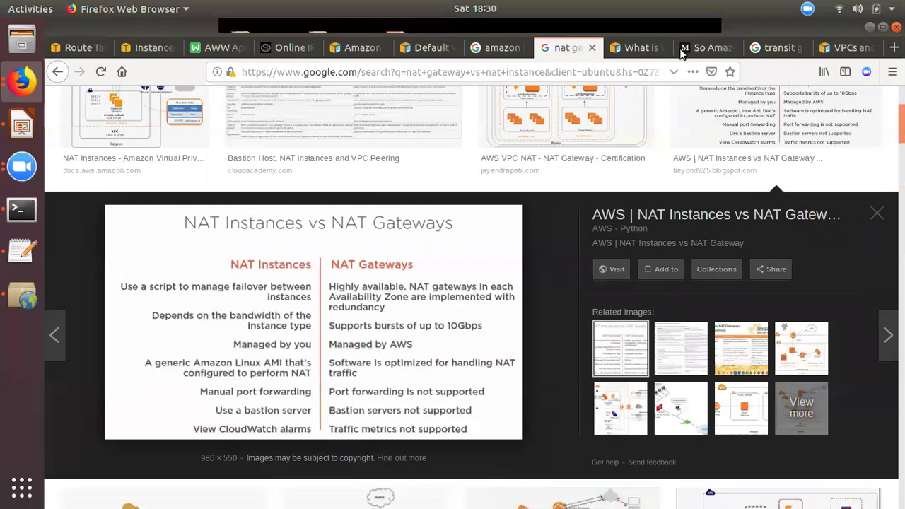
left_click(648, 54)
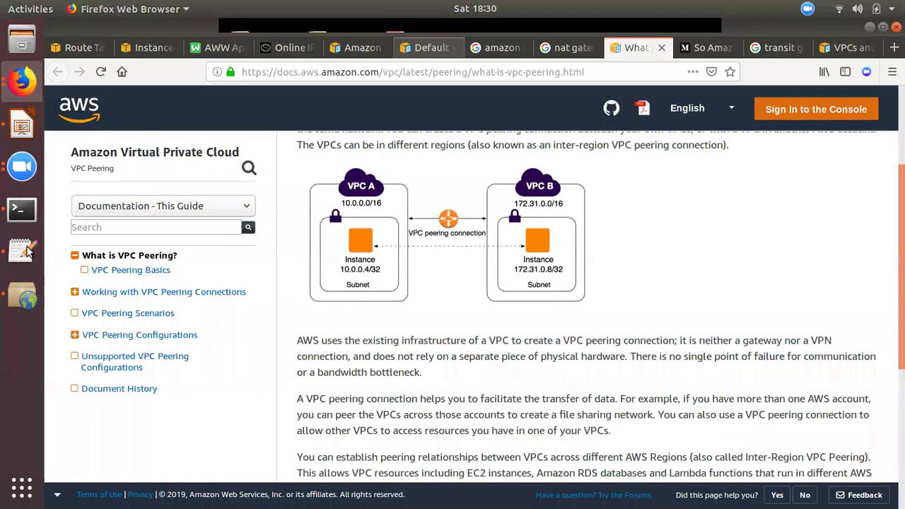
left_click(426, 56)
left_click(22, 167)
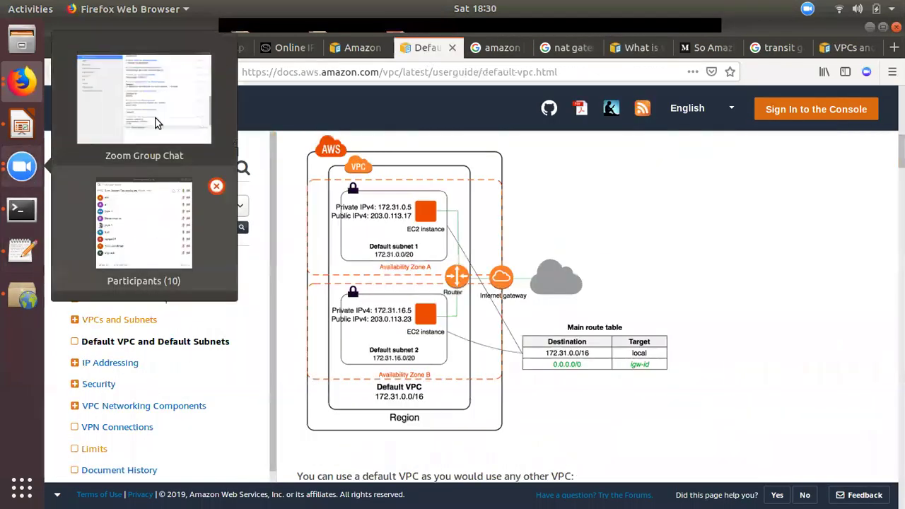
left_click(150, 203)
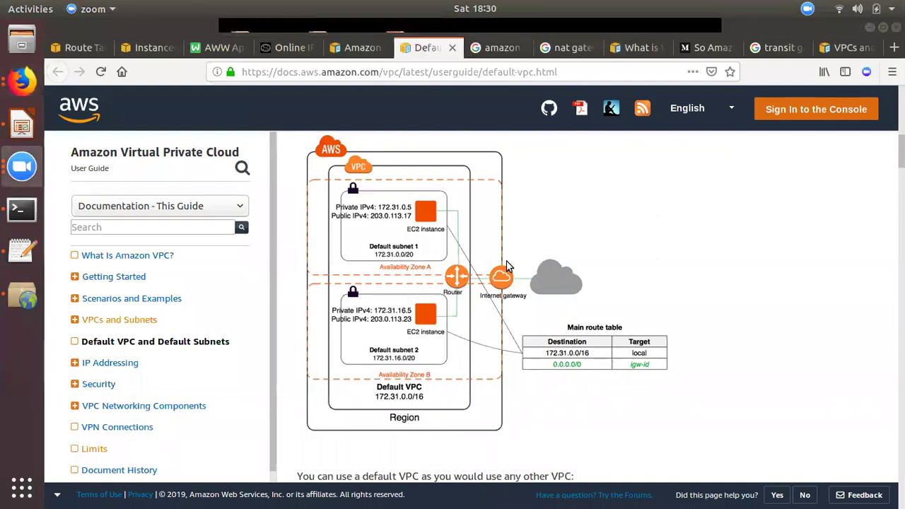
left_click(571, 46)
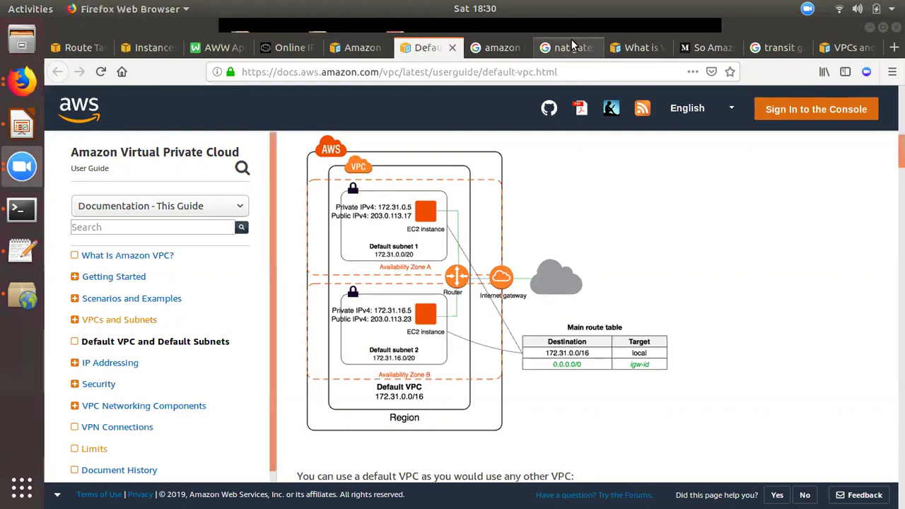
left_click(376, 49)
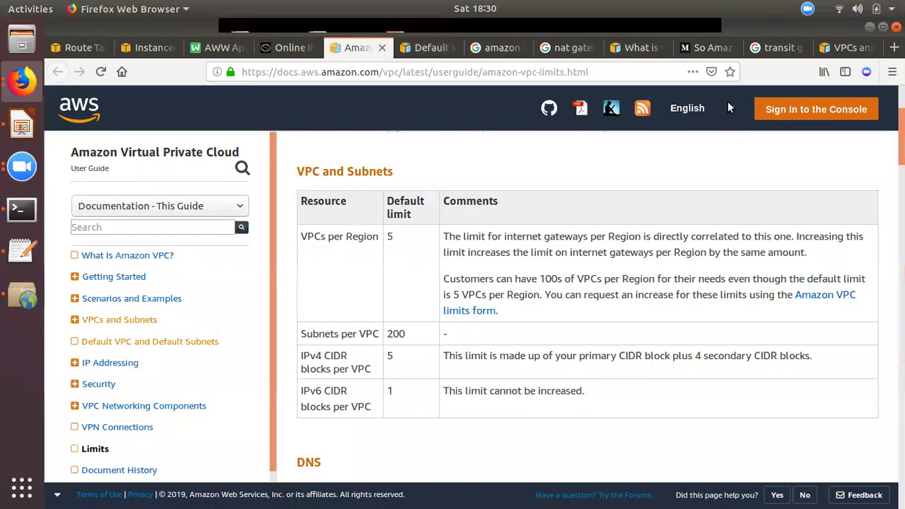
left_click(701, 47)
left_click(632, 47)
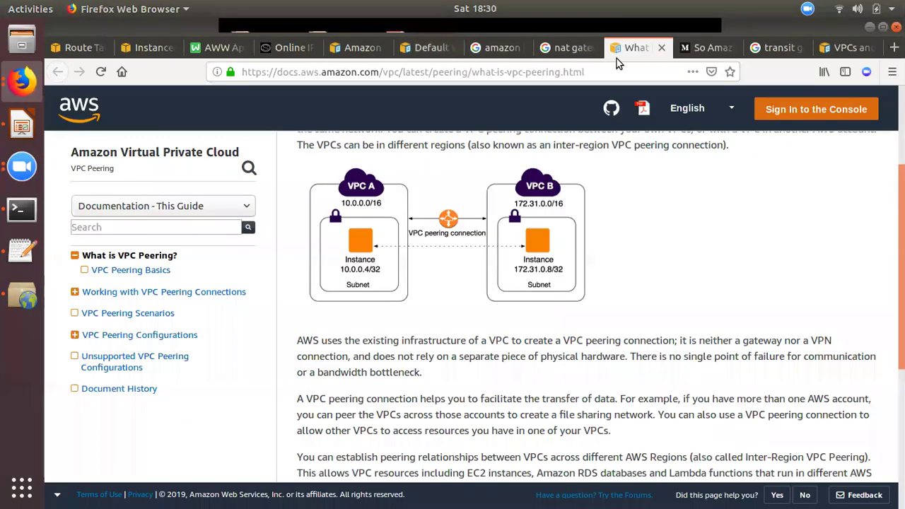
left_click(569, 49)
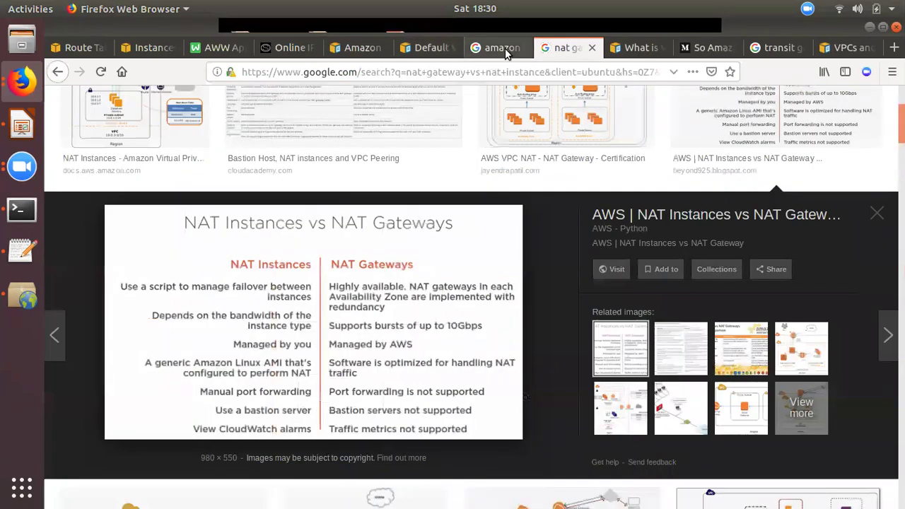
left_click(505, 48)
left_click(348, 46)
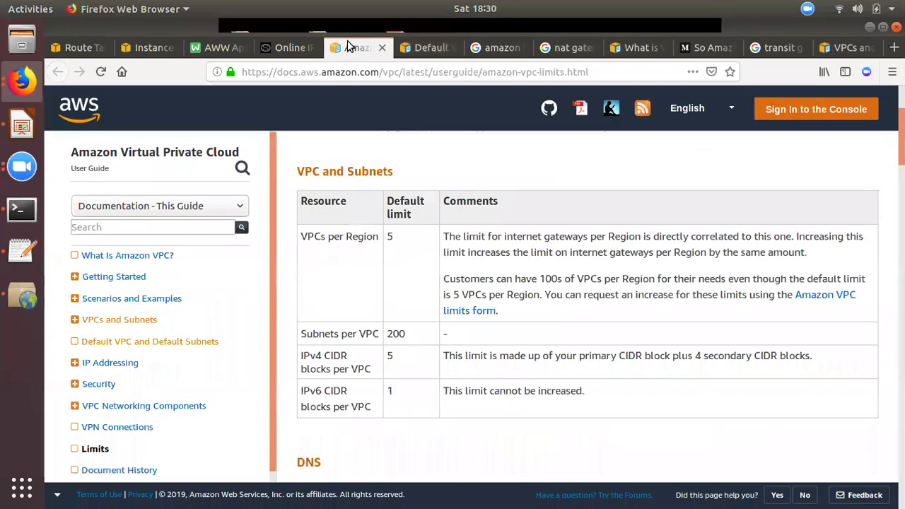
left_click(745, 49)
left_click(775, 49)
left_click(846, 49)
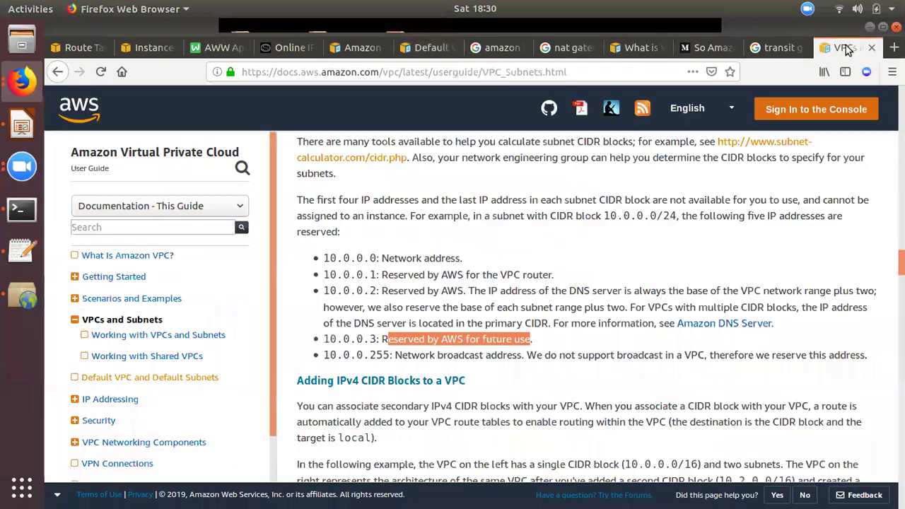
Search the web in a new tab for "nacl vs security group aws" and show the image results.
left_click(893, 50)
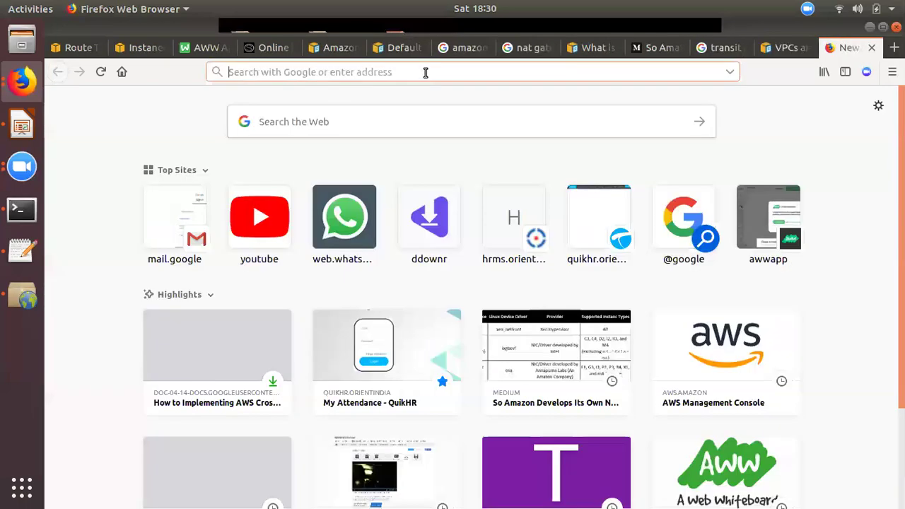
type("net")
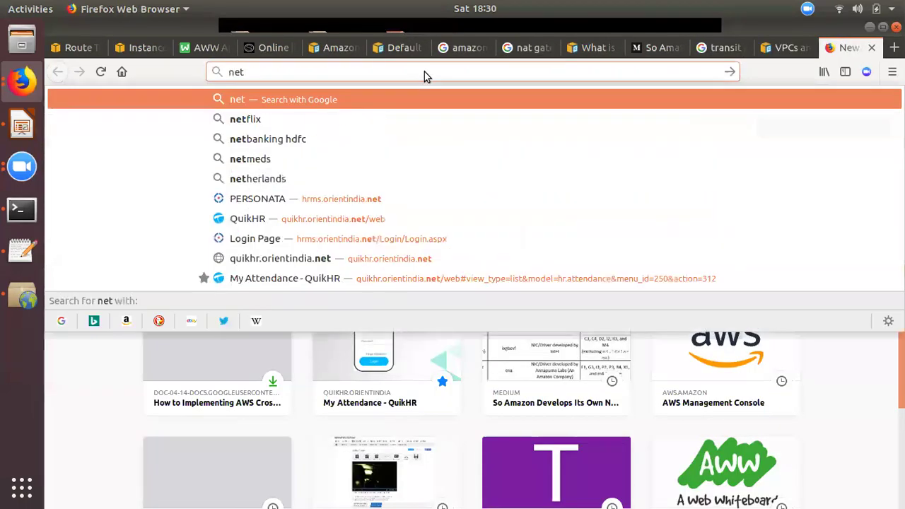
key("BackSpace")
key("BackSpace")
key("BackSpace")
type("n")
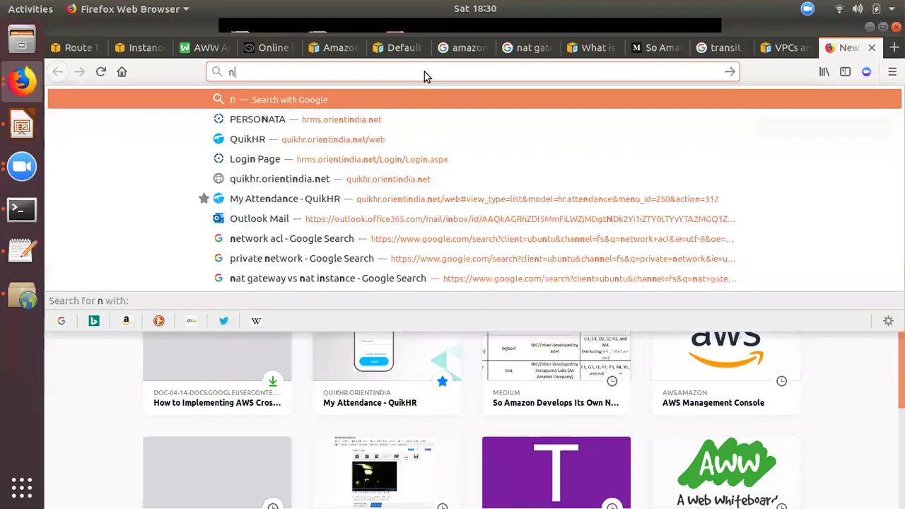
type("acl vs se")
key("Down")
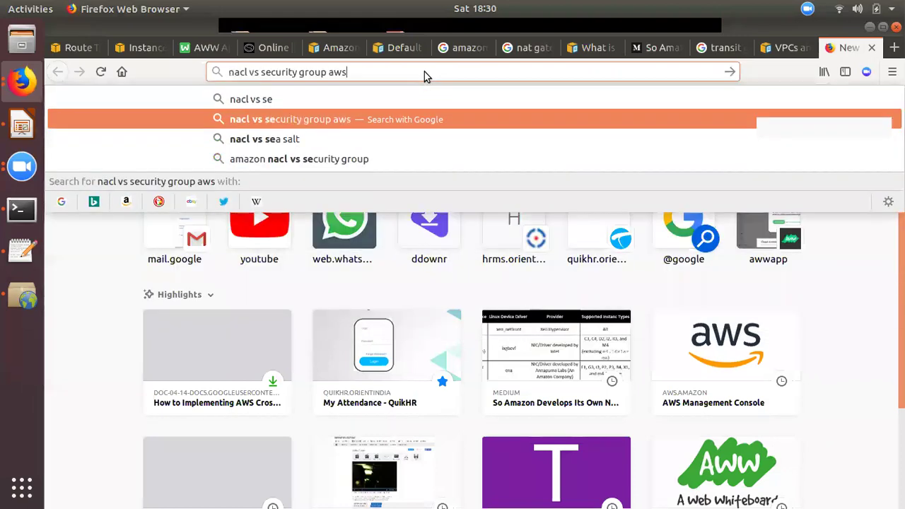
key("Return")
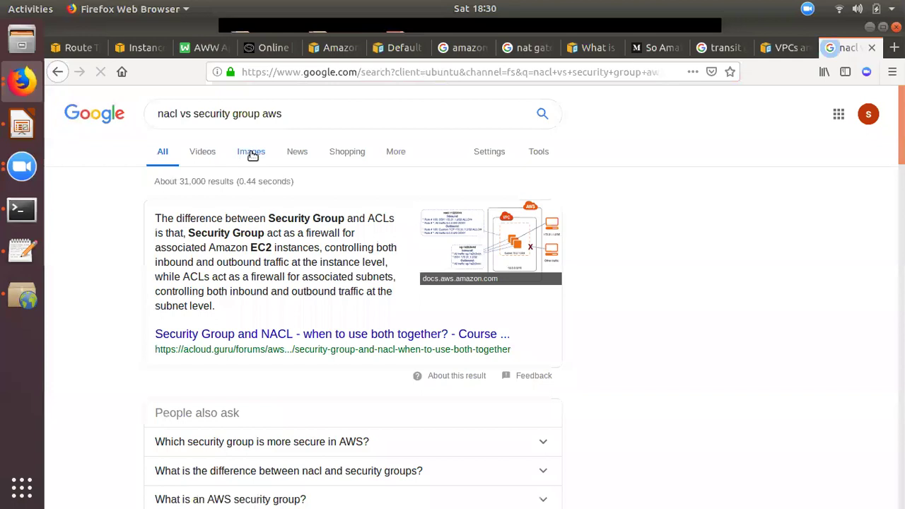
left_click(251, 154)
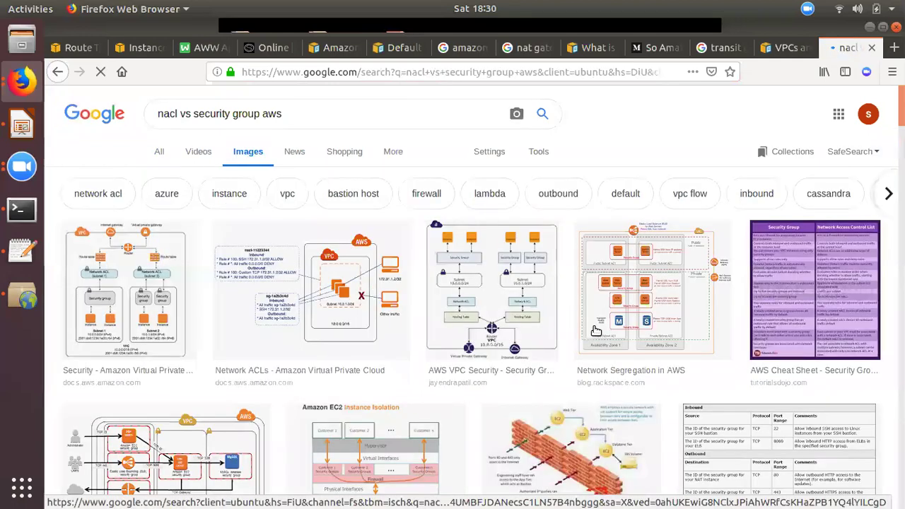
Look through the image results for a Security Group versus Network ACL table and examine Quora's comparison.
scroll(597, 331, "down", 3)
scroll(516, 374, "down", 5)
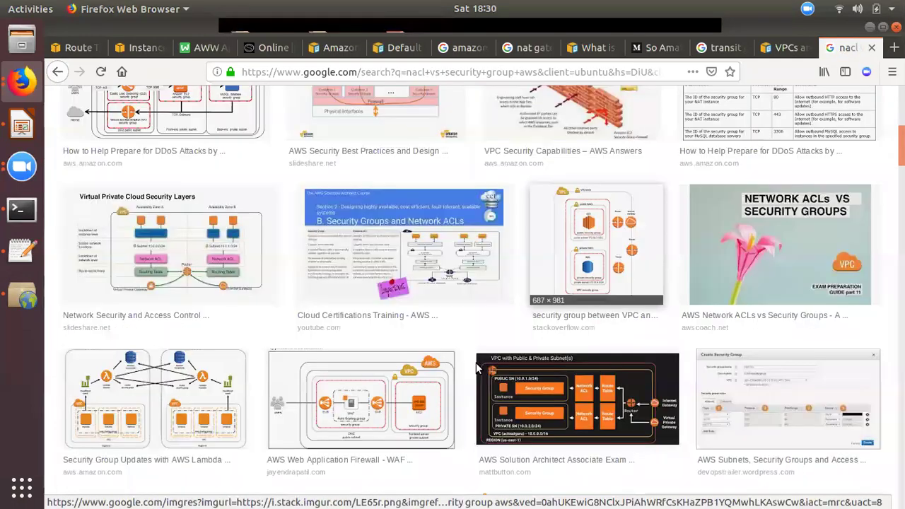
scroll(368, 316, "up", 11)
scroll(440, 361, "down", 16)
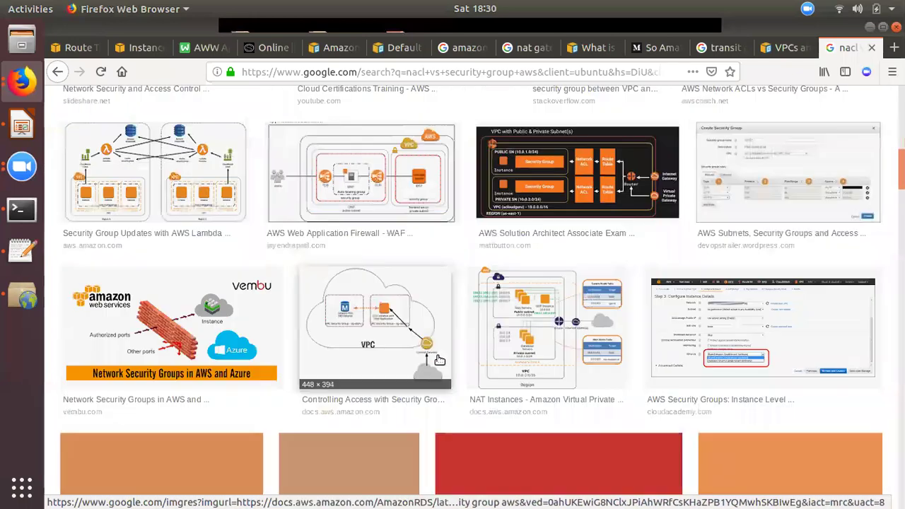
scroll(439, 361, "down", 7)
scroll(476, 395, "down", 7)
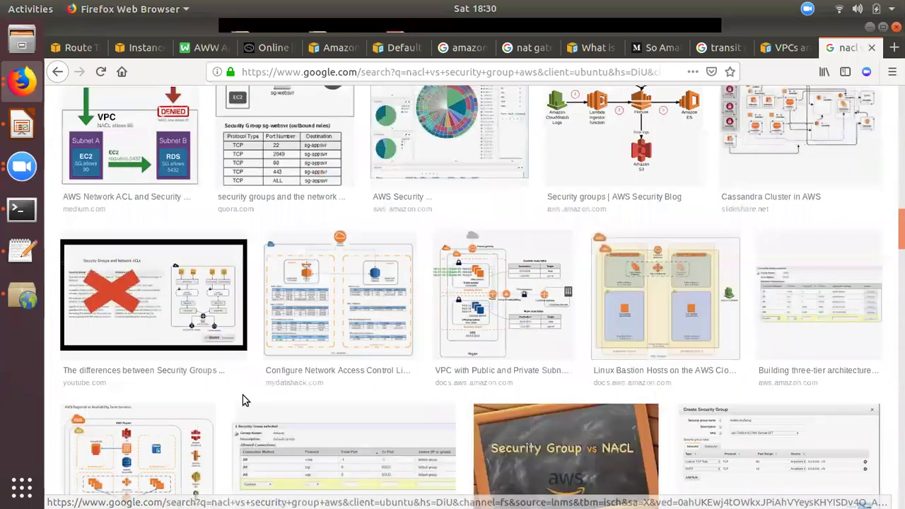
scroll(244, 398, "down", 7)
scroll(151, 196, "down", 3)
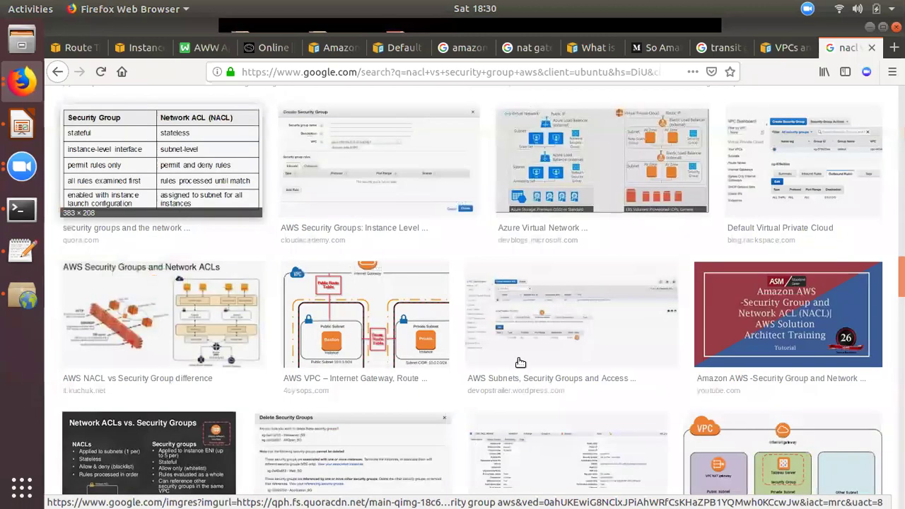
scroll(514, 397, "down", 2)
scroll(164, 323, "down", 2)
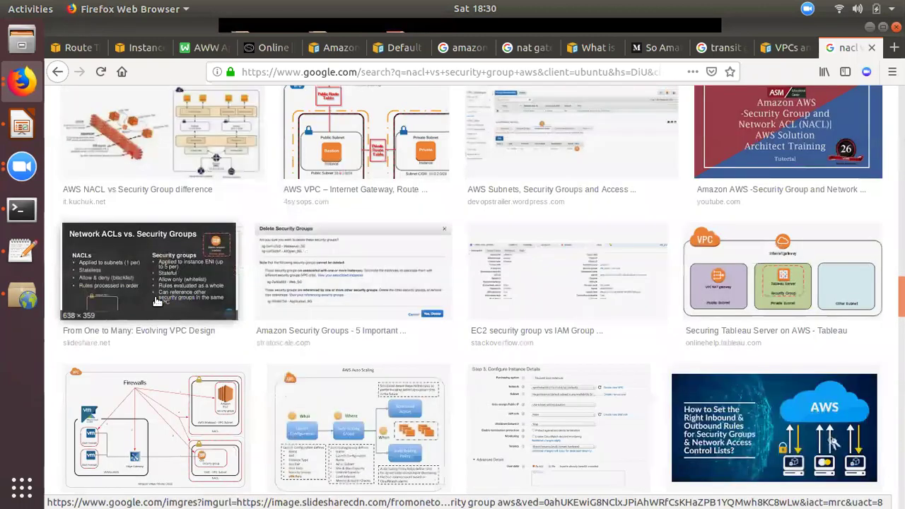
scroll(151, 297, "up", 3)
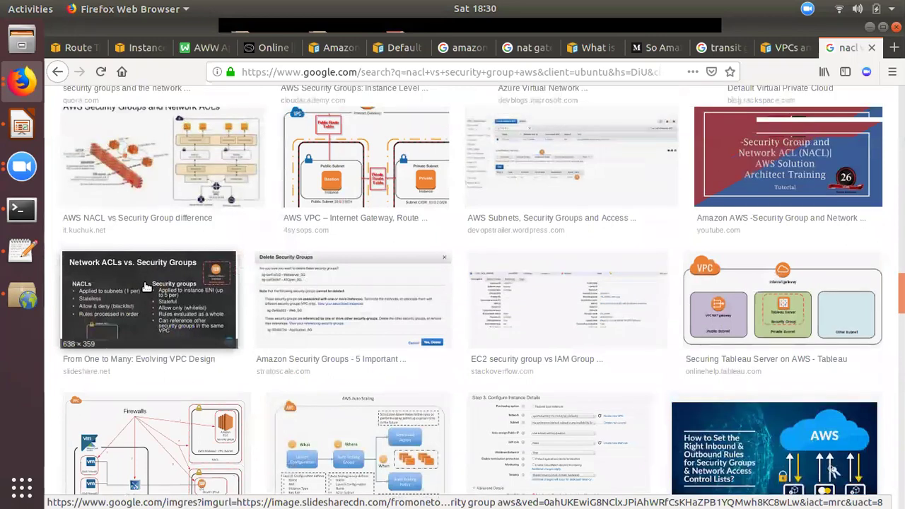
scroll(147, 158, "up", 1)
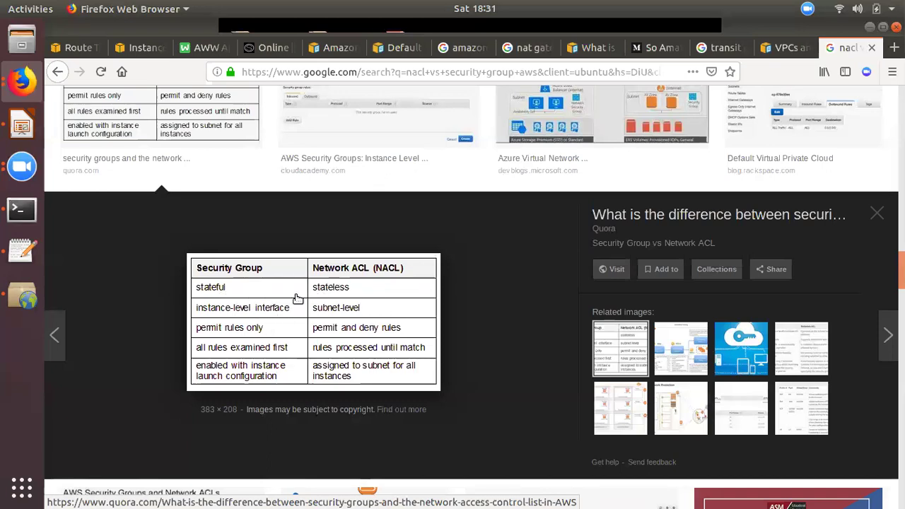
Return to the VPC console, list the network ACLs and display the inbound rules of Demo-VPC's ACL.
left_click(77, 47)
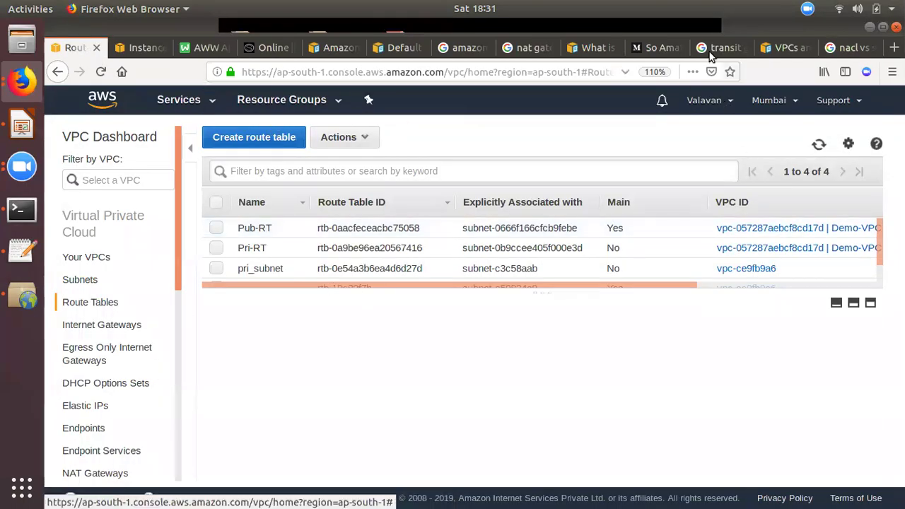
scroll(113, 410, "down", 4)
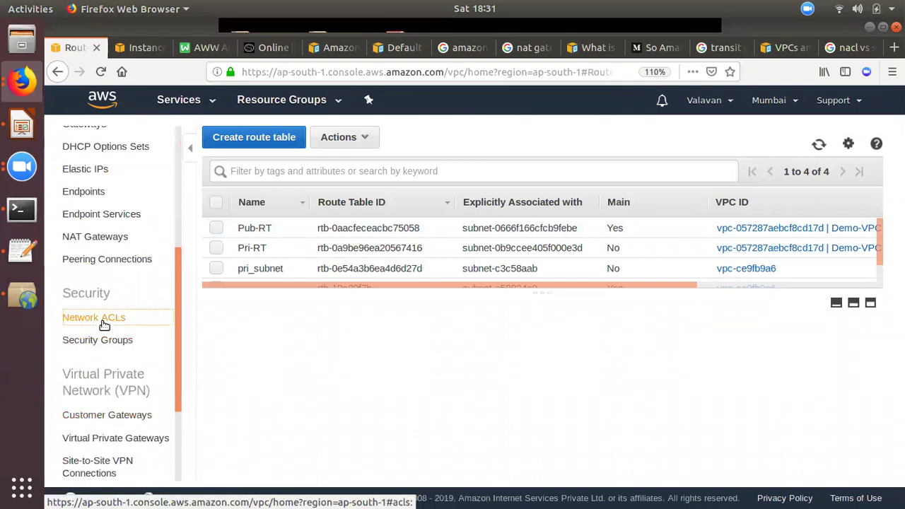
left_click(128, 318)
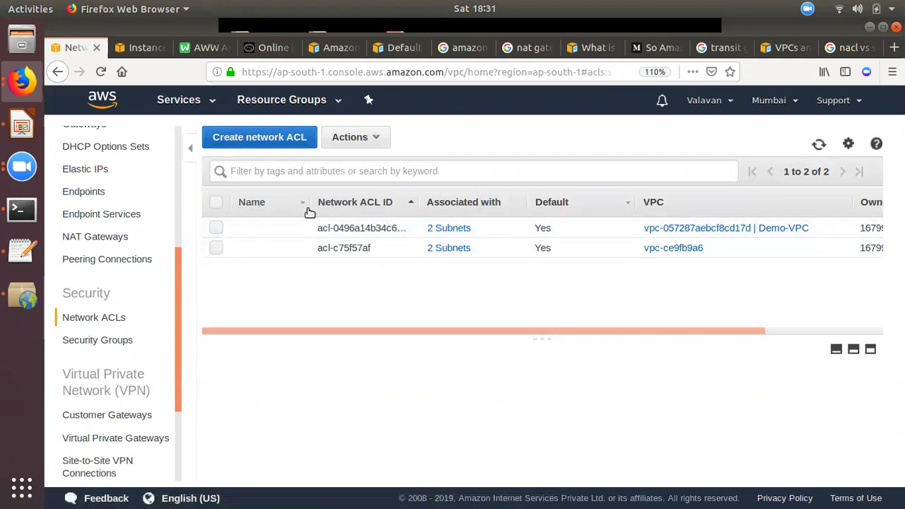
mouse_move(442, 224)
left_click(216, 228)
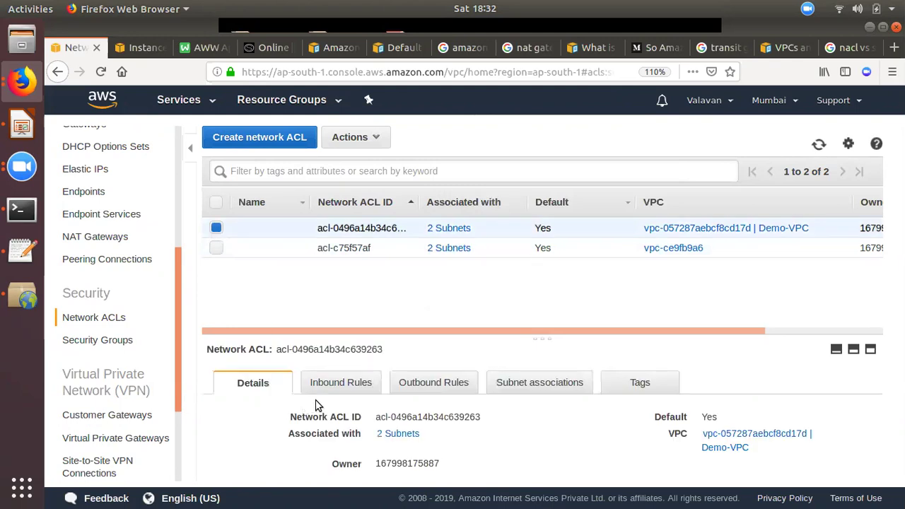
left_click(332, 384)
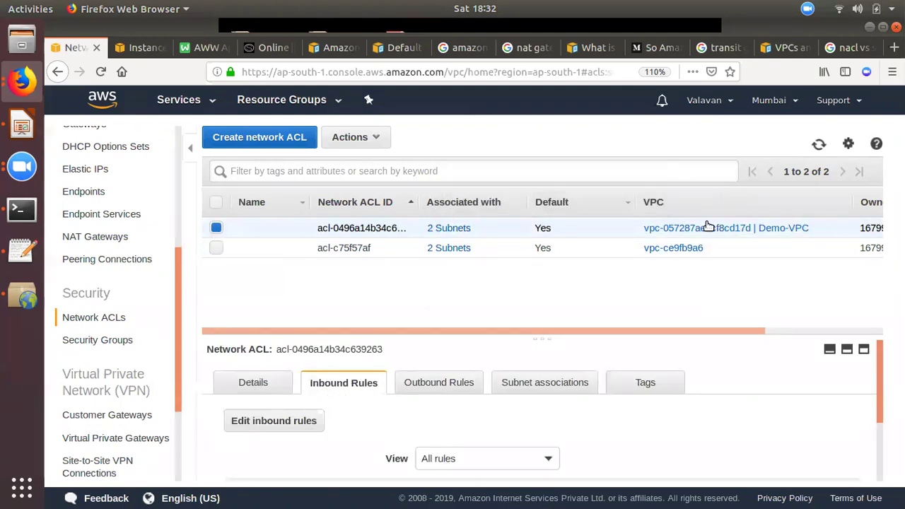
Add inbound rule 99 to Demo-VPC's network ACL as a Custom TCP Rule set to DENY, and save the rules.
left_click(273, 422)
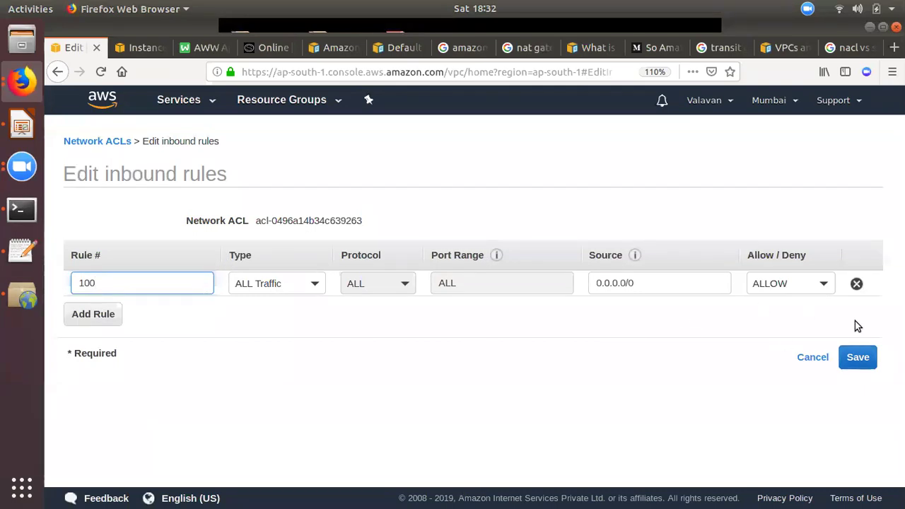
left_click(90, 314)
type("99")
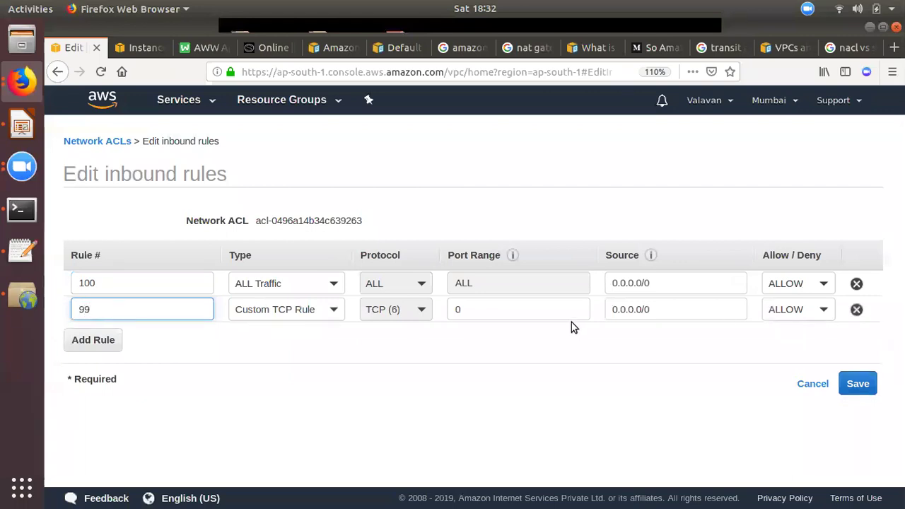
left_click(794, 309)
left_click(790, 359)
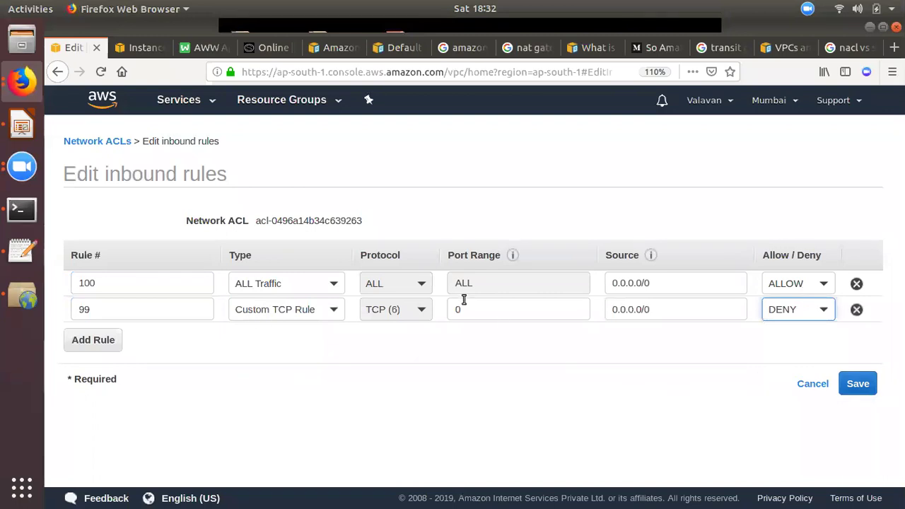
double_click(522, 311)
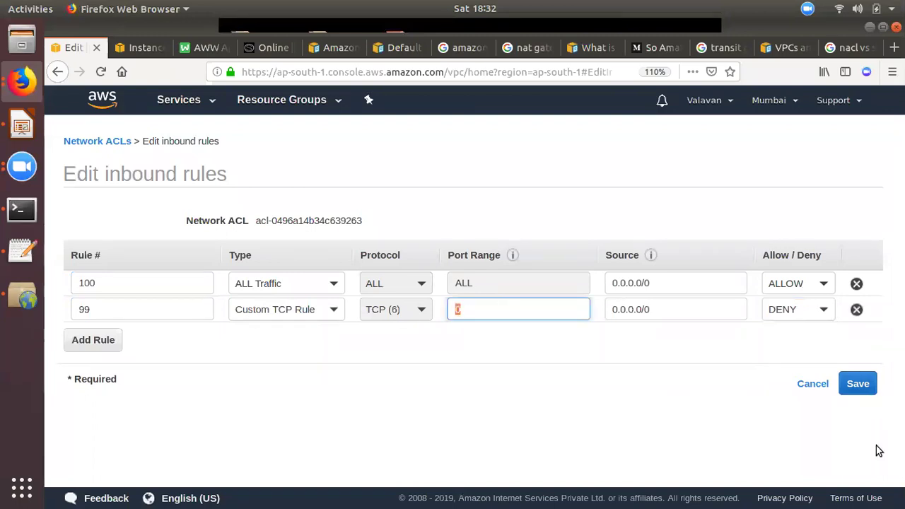
left_click(862, 388)
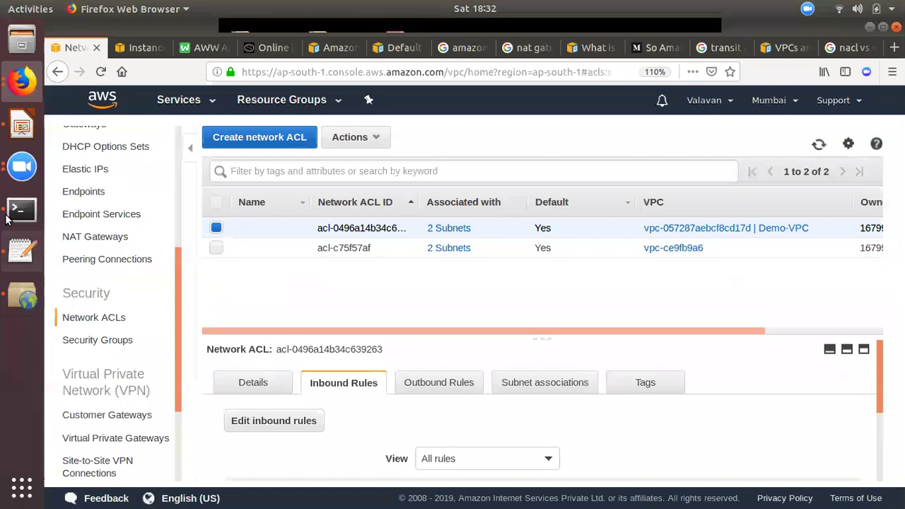
Switch to the terminal, stop the running ping on the private instance and restart ping google.com.
left_click(21, 209)
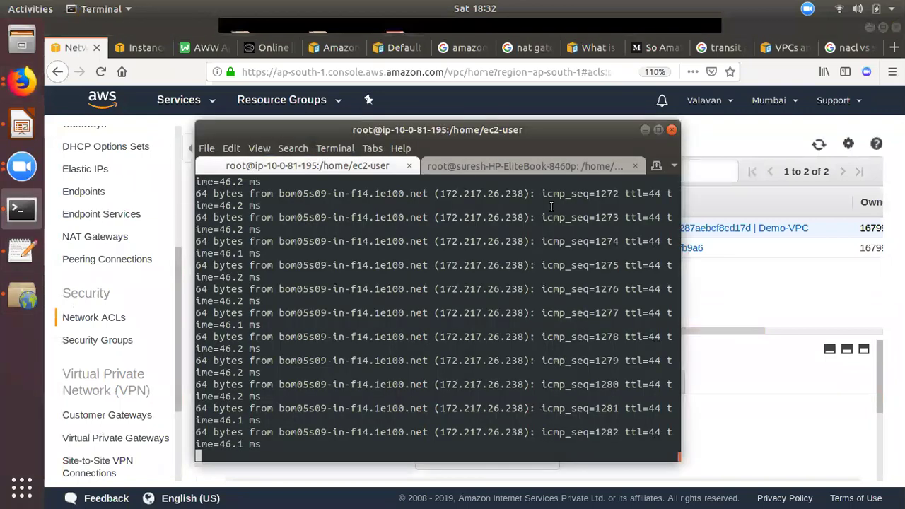
left_click(469, 169)
left_click(325, 148)
left_click(278, 165)
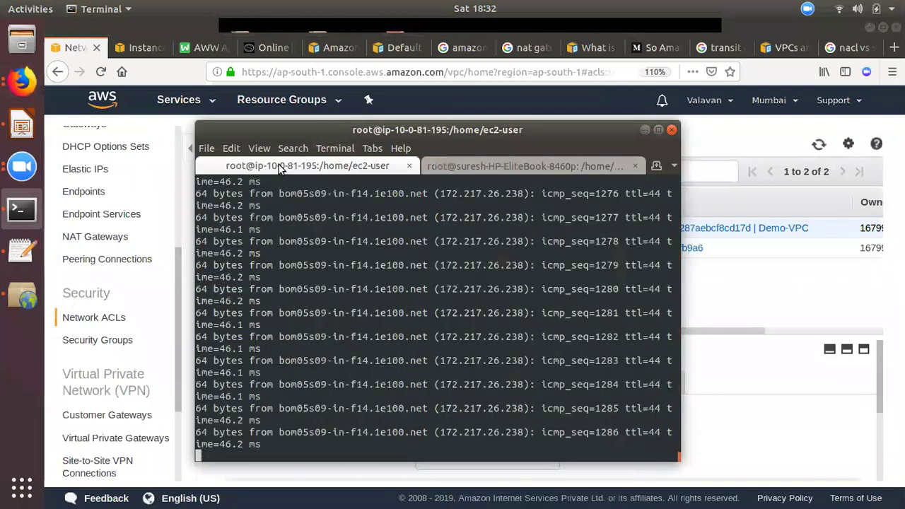
key("ctrl+x")
key("ctrl+c")
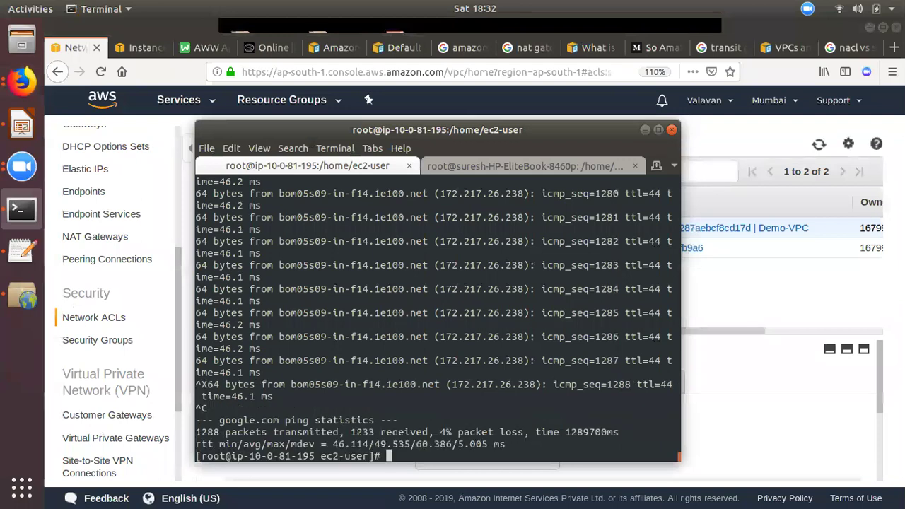
key("Up")
key("Return")
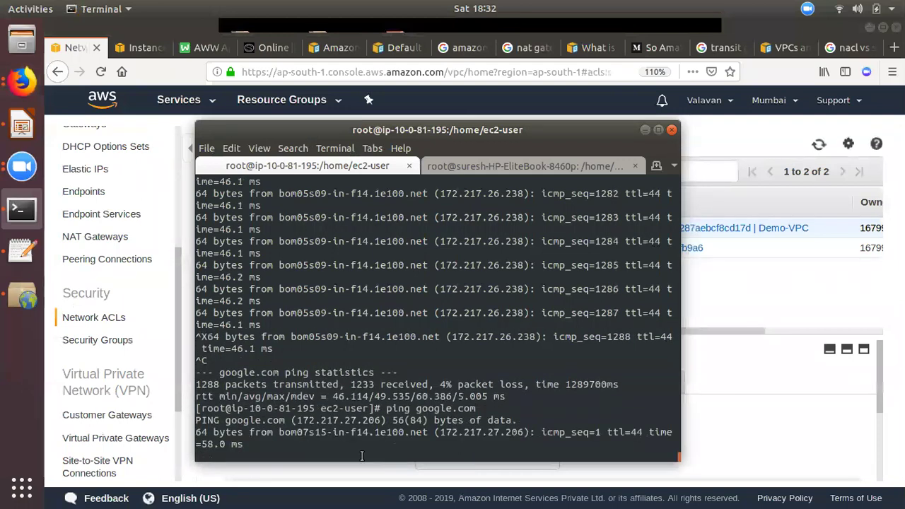
Return to the VPC console, change inbound rule 99 of Demo-VPC's network ACL to ALL Traffic, and save the rules.
left_click(71, 47)
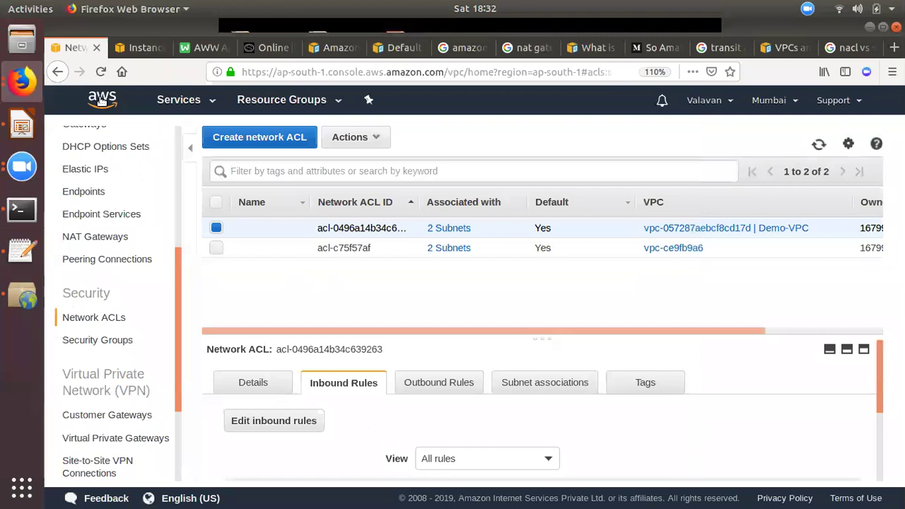
left_click(134, 48)
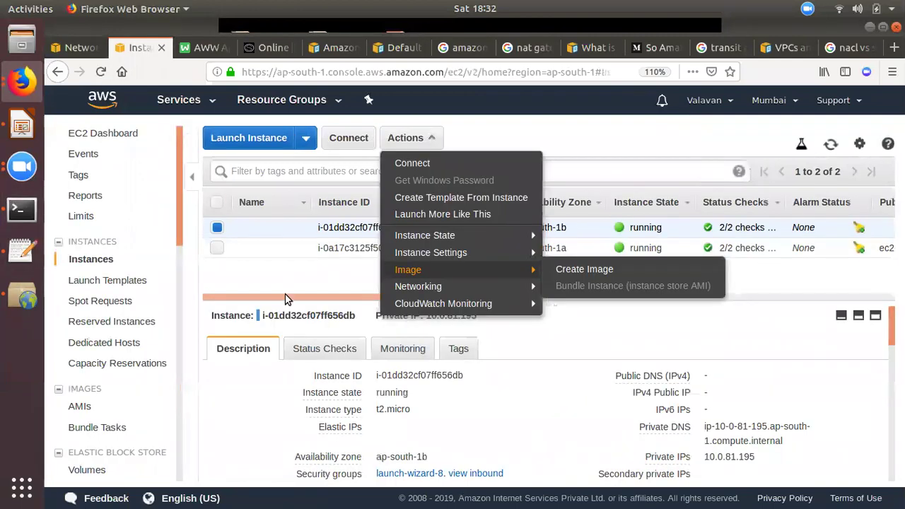
left_click(75, 50)
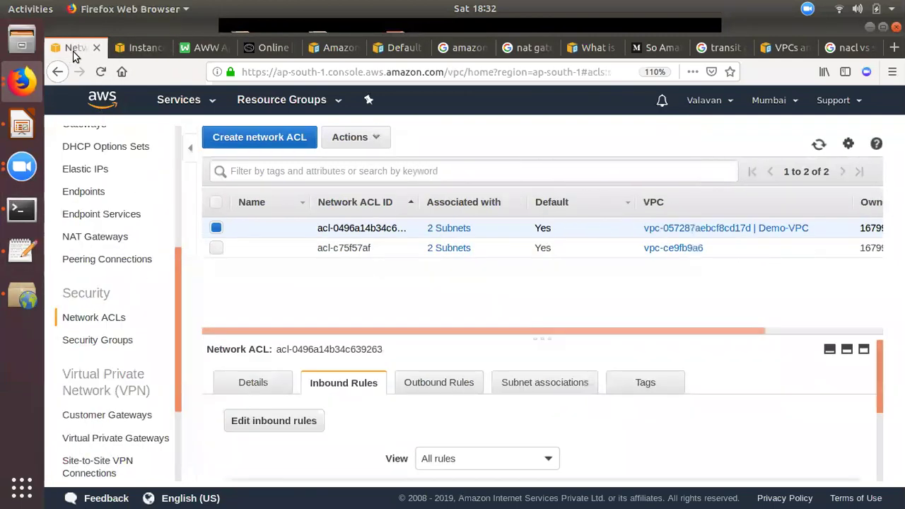
left_click(260, 421)
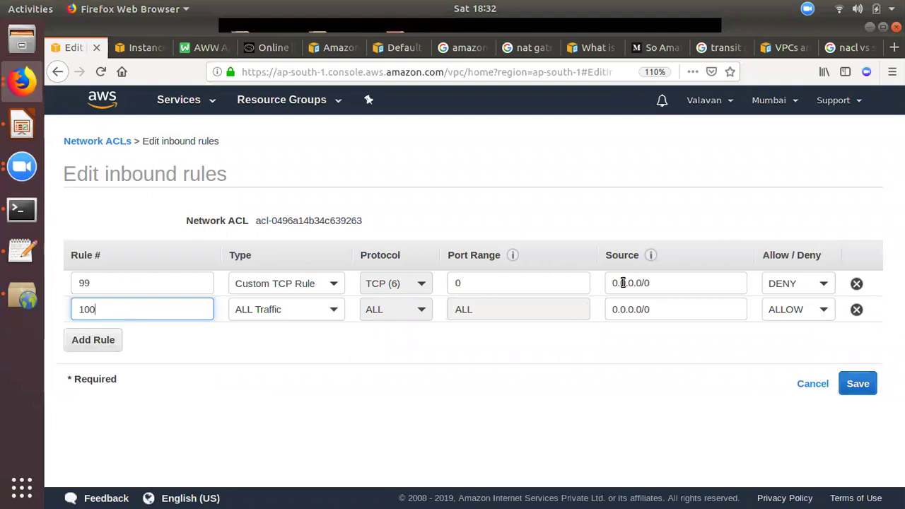
key("shift+Tab")
key("shift+Tab")
key("shift+Tab")
key("shift+Tab")
key("shift+Tab")
left_click(315, 285)
scroll(283, 404, "down", 3)
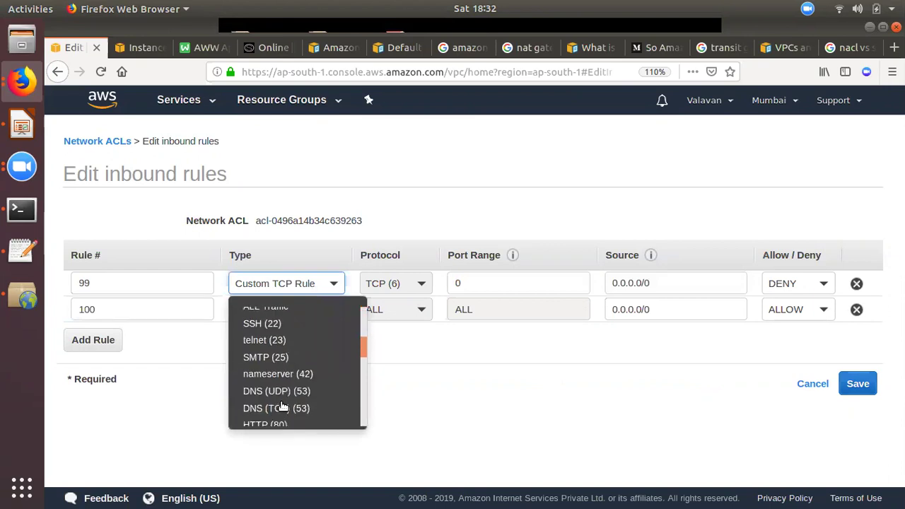
scroll(283, 404, "up", 3)
left_click(267, 370)
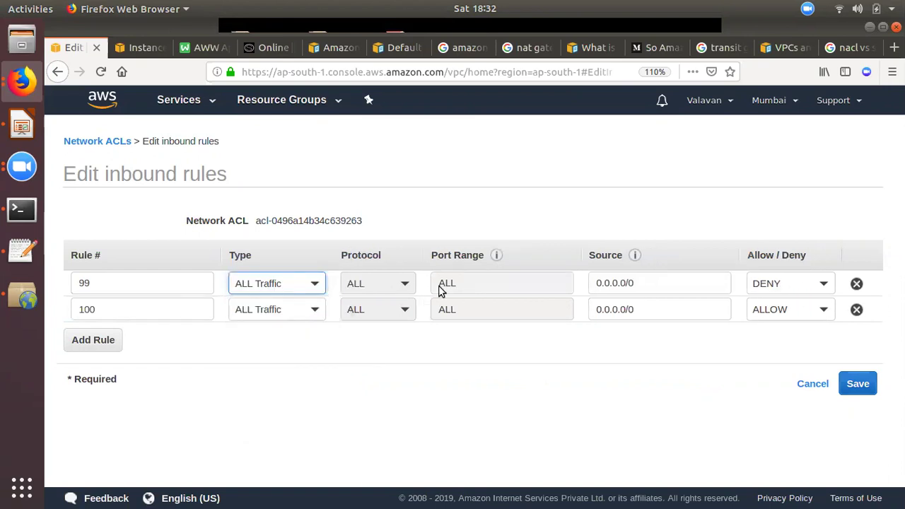
left_click(859, 384)
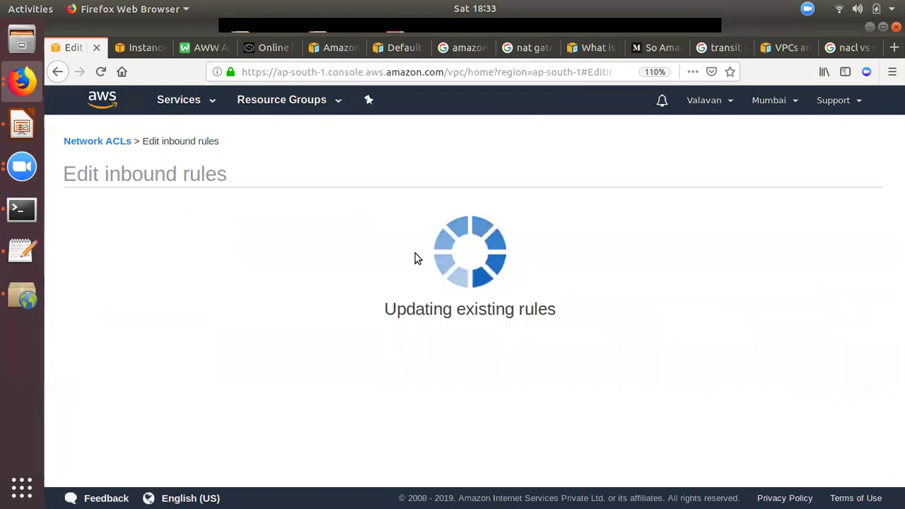
Check the running ping to google.com in the terminal, and return to the network ACLs in the browser.
left_click(22, 209)
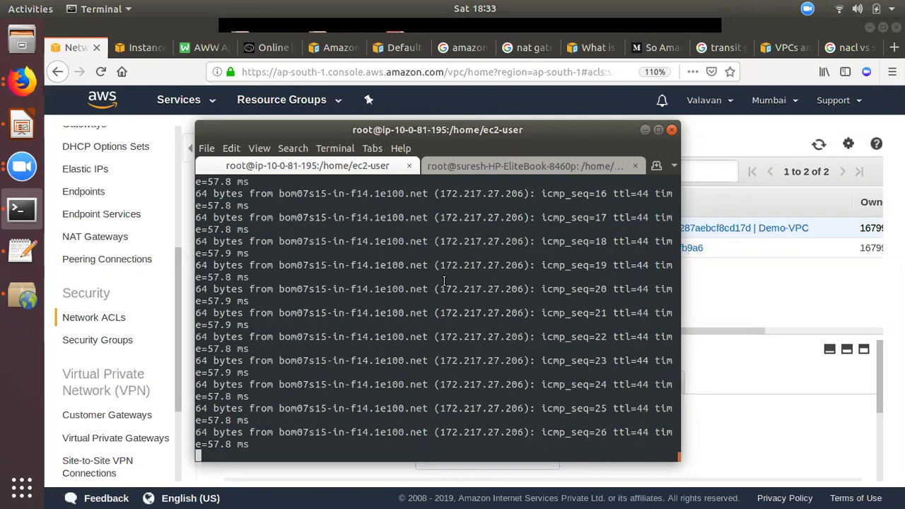
left_click(771, 303)
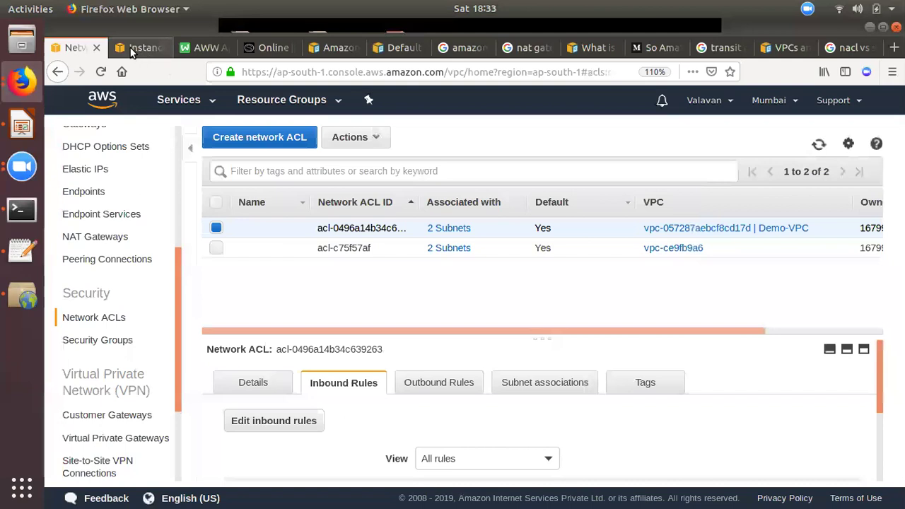
left_click(138, 48)
left_click(74, 47)
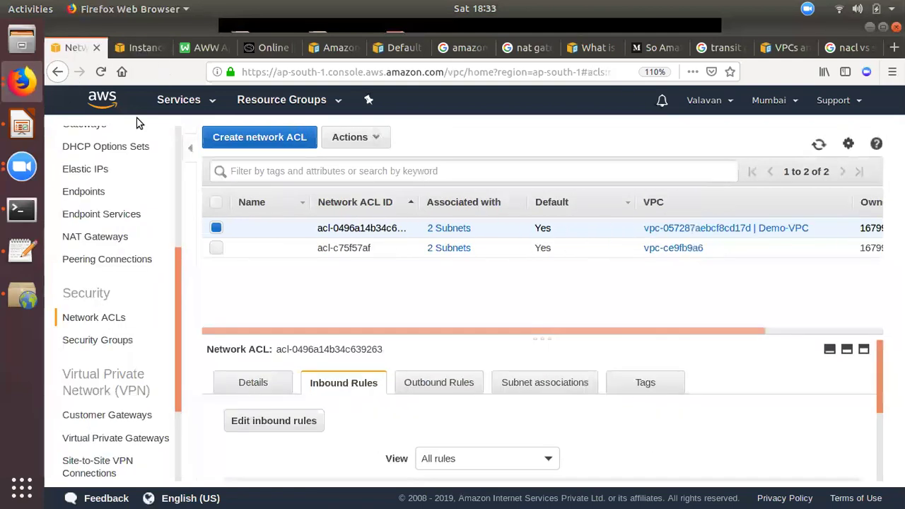
Add inbound rule 50 to Demo-VPC's network ACL as ALL Traffic set to ALLOW, and save the rules.
left_click(279, 421)
left_click(108, 303)
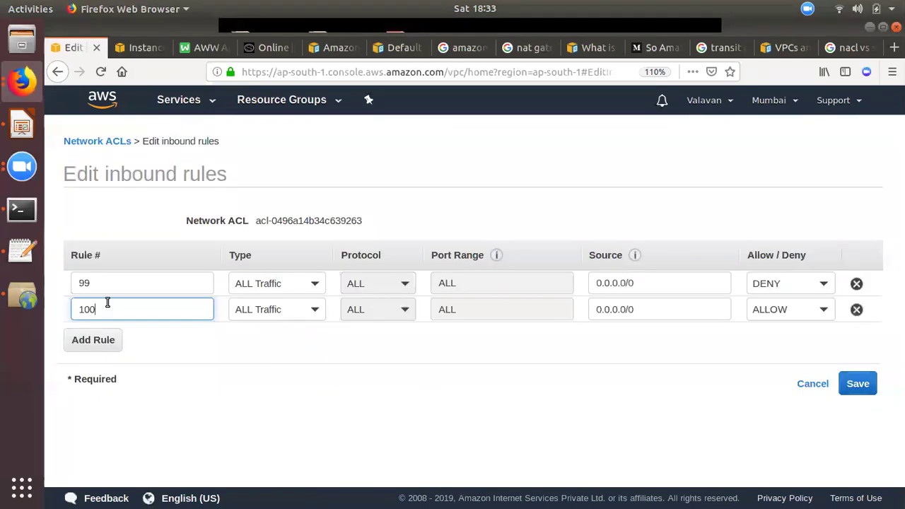
left_click_drag(107, 280, 52, 281)
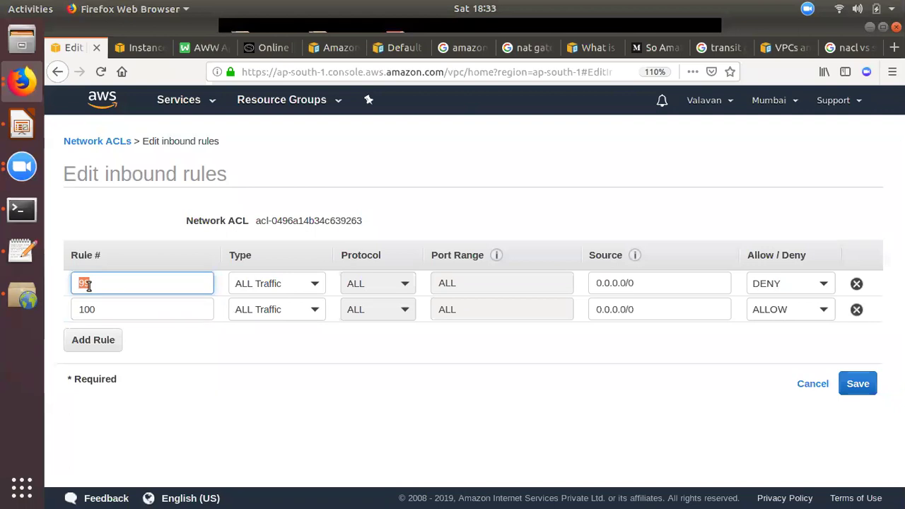
left_click(109, 340)
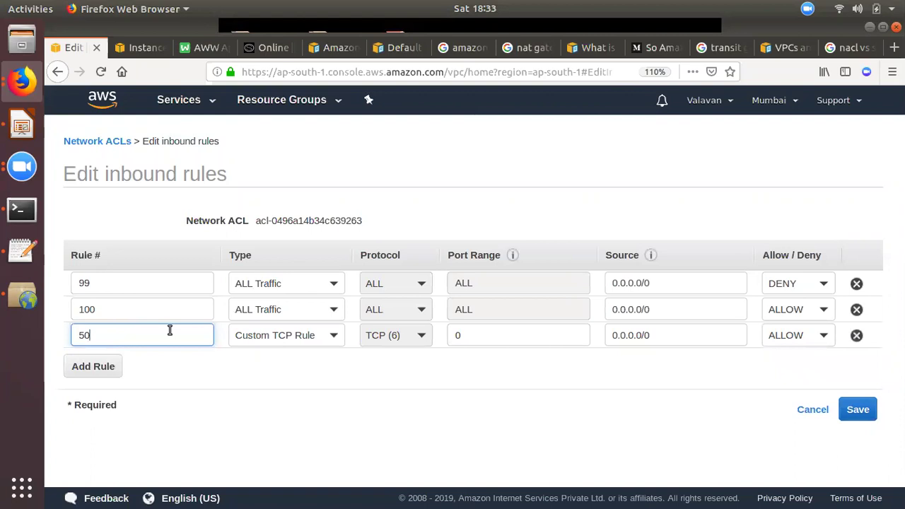
left_click(299, 337)
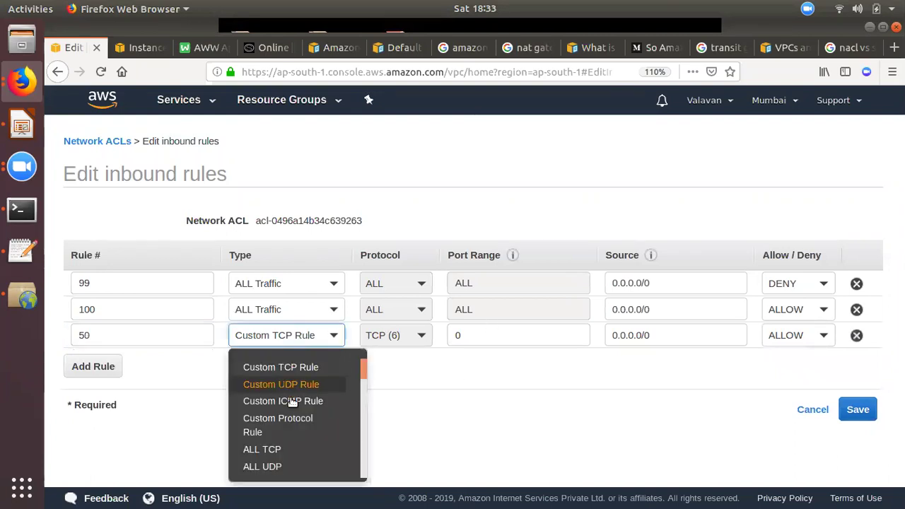
scroll(311, 458, "down", 5)
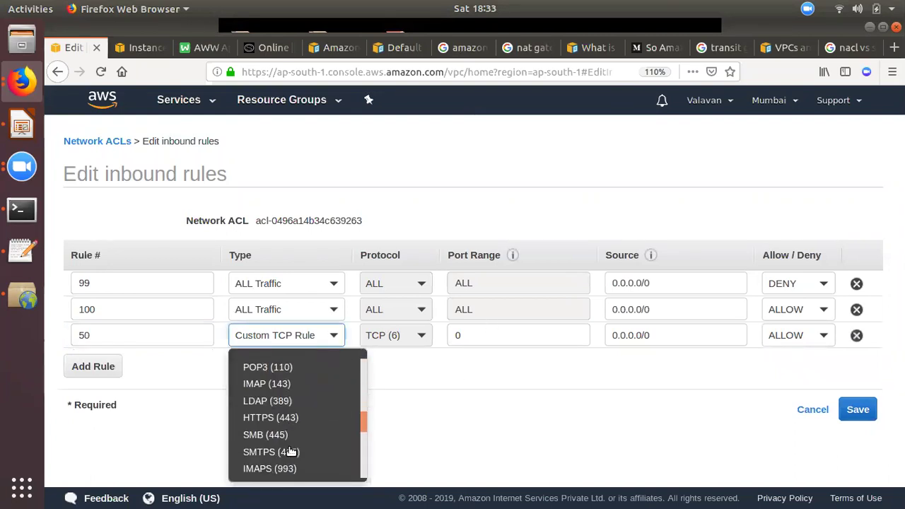
scroll(291, 461, "up", 5)
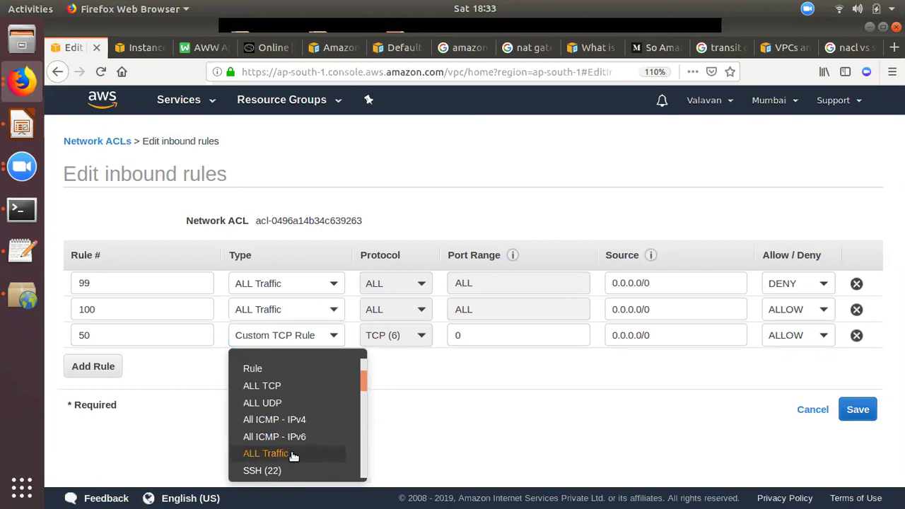
left_click(293, 453)
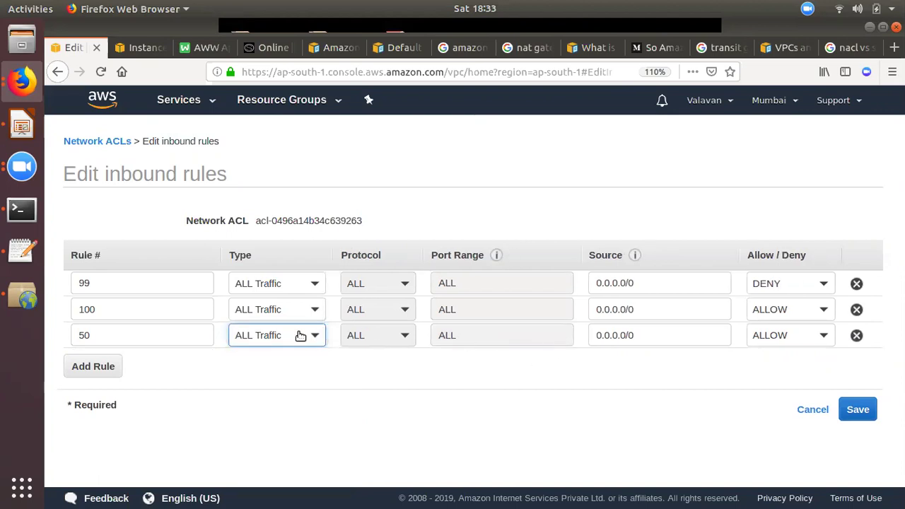
left_click(818, 336)
left_click(772, 384)
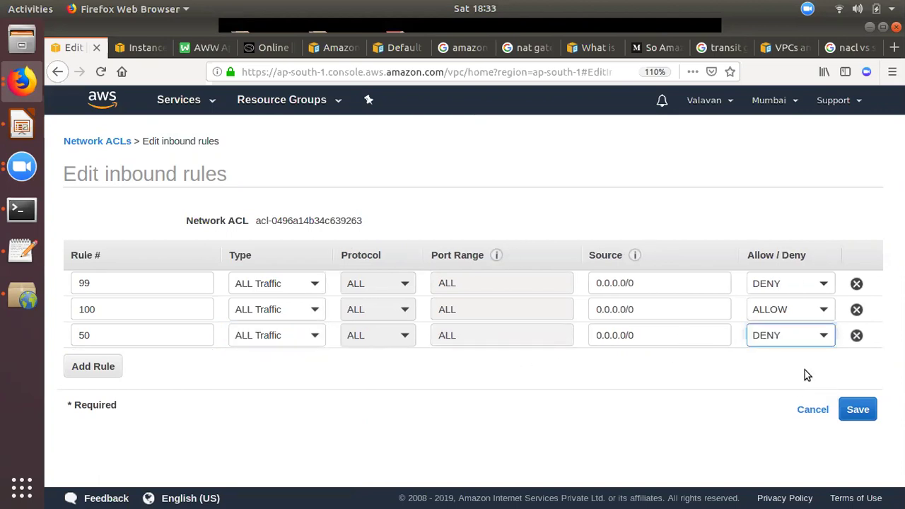
left_click(801, 336)
left_click(772, 368)
left_click(858, 409)
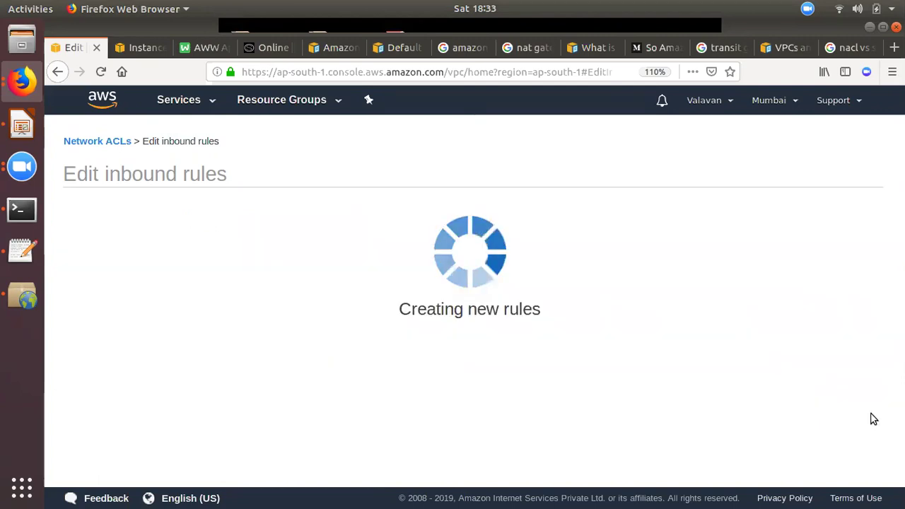
Review the ACL's saved inbound rules without editing them, and rerun ping google.com in the terminal.
left_click(291, 419)
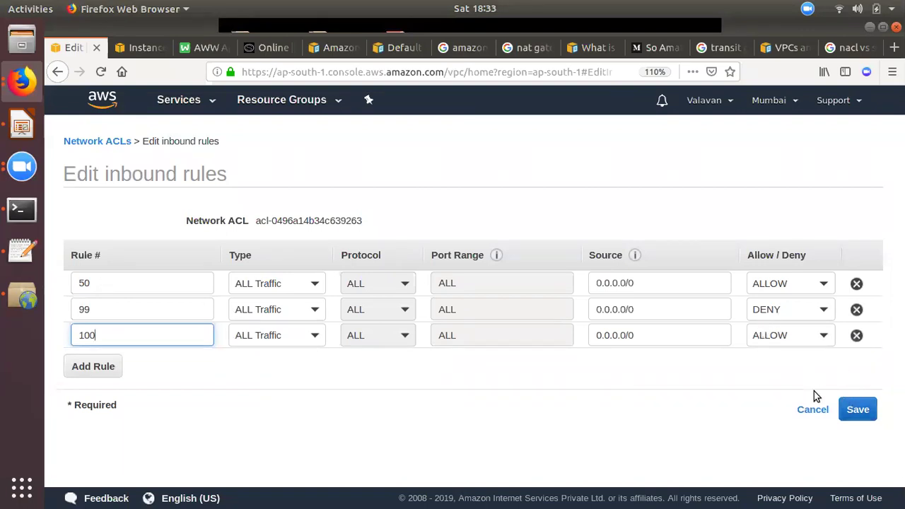
left_click(813, 413)
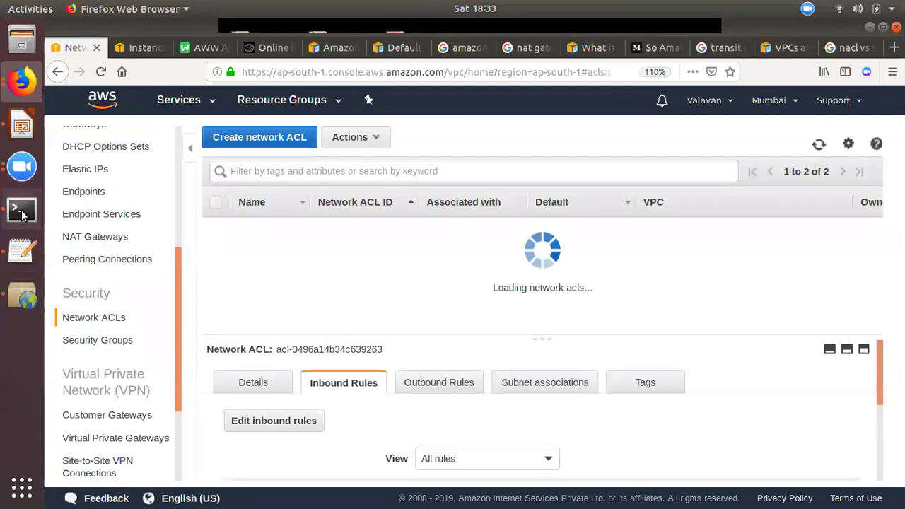
left_click(21, 210)
key("Up")
key("Return")
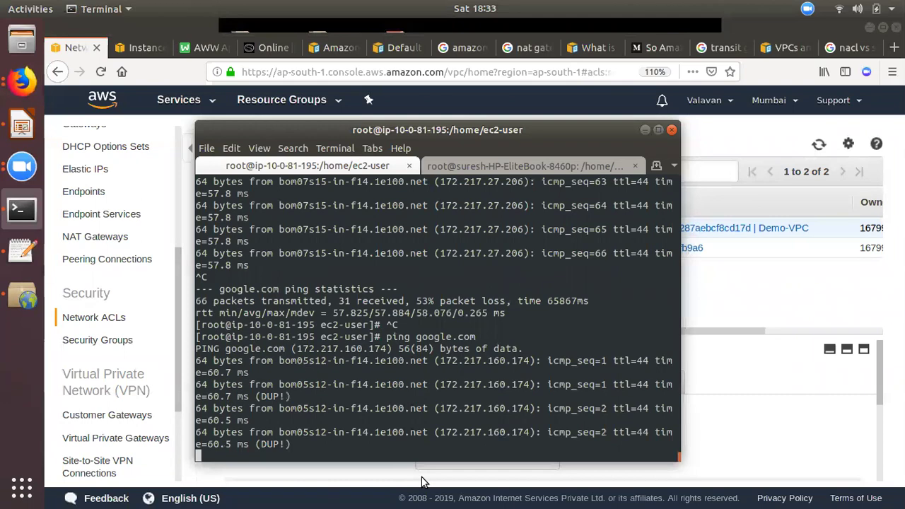
Return to the VPC console and review the outbound rules of Demo-VPC's network ACL, leaving the editor without saving.
left_click(721, 383)
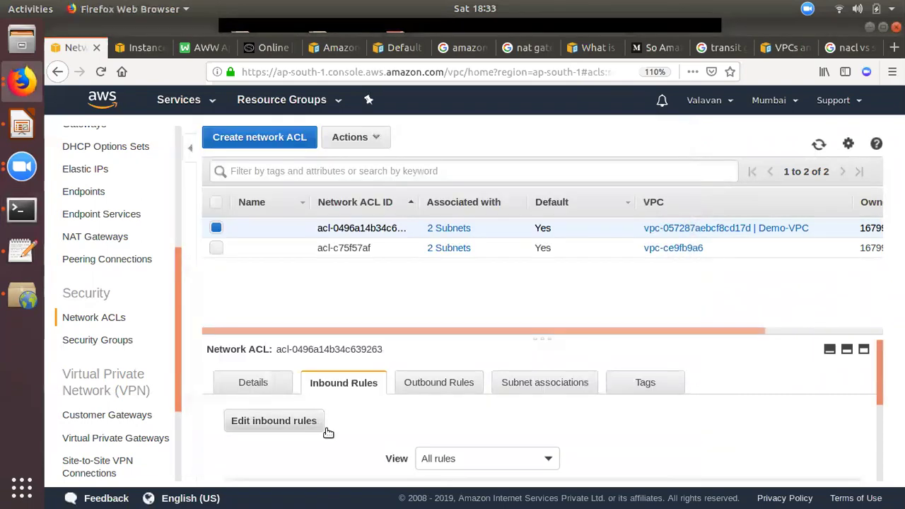
left_click(433, 382)
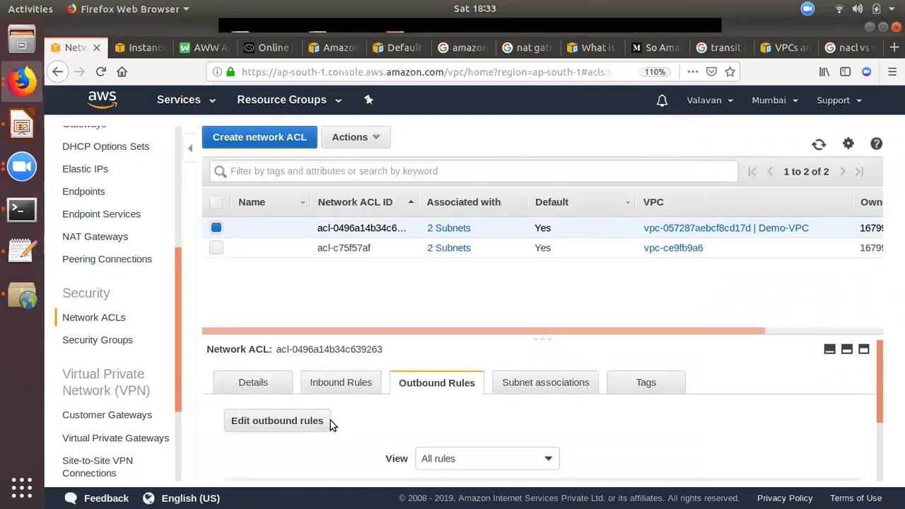
left_click(329, 420)
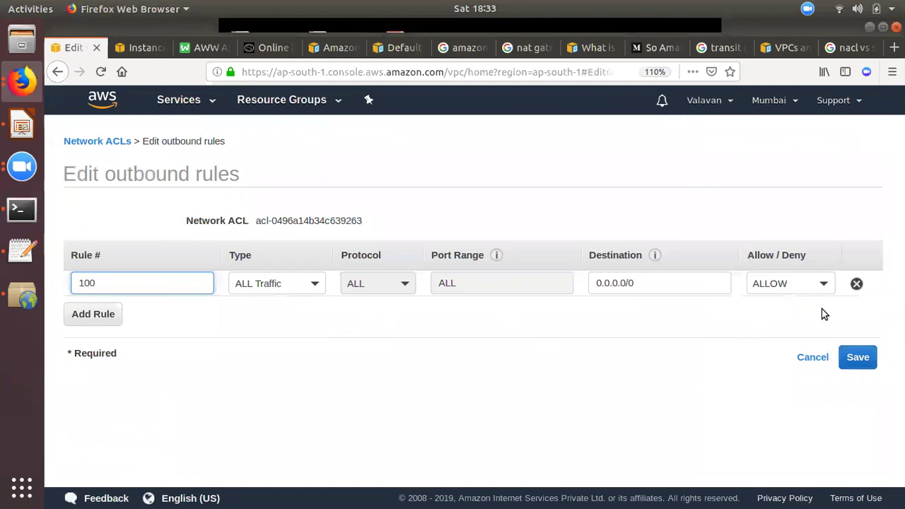
left_click(813, 358)
left_click(322, 421)
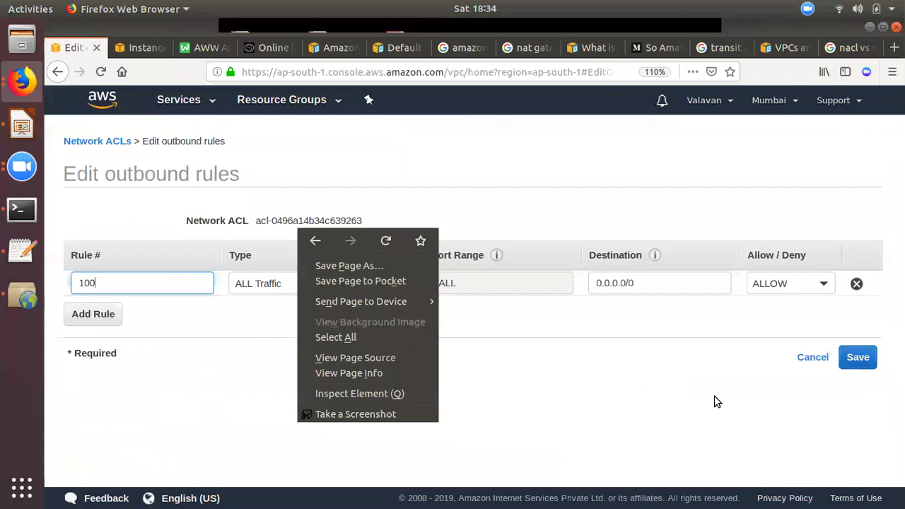
left_click(714, 402)
left_click(792, 286)
left_click(559, 322)
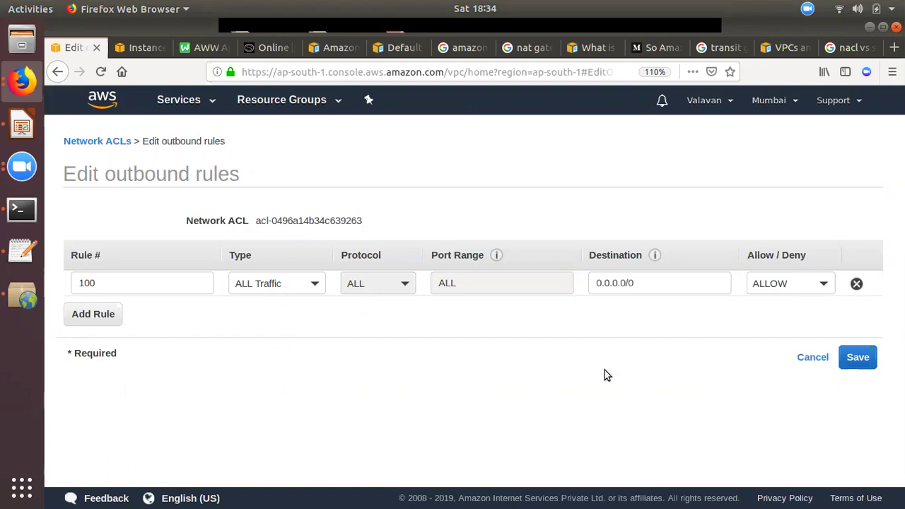
left_click(811, 356)
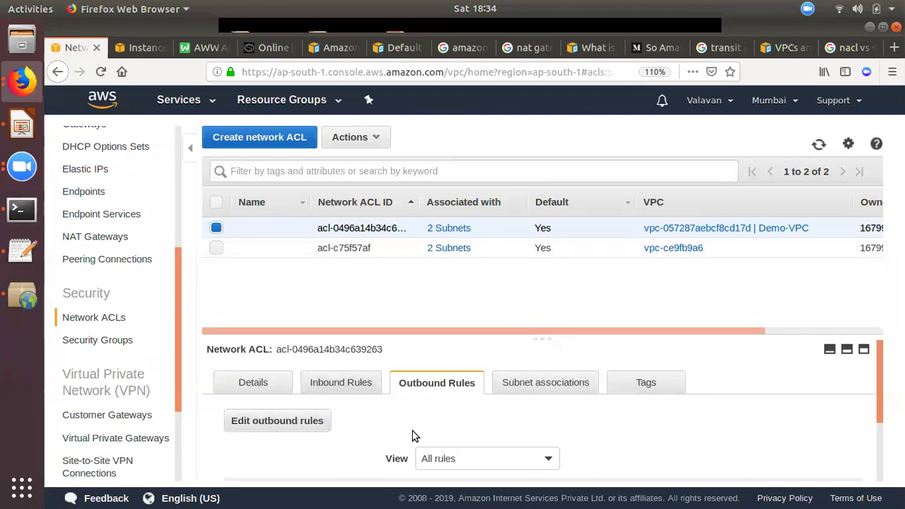
Switch to the LibreOffice Impress agenda slide and highlight "Internet Gateway" in item 5.
left_click(21, 165)
left_click(21, 125)
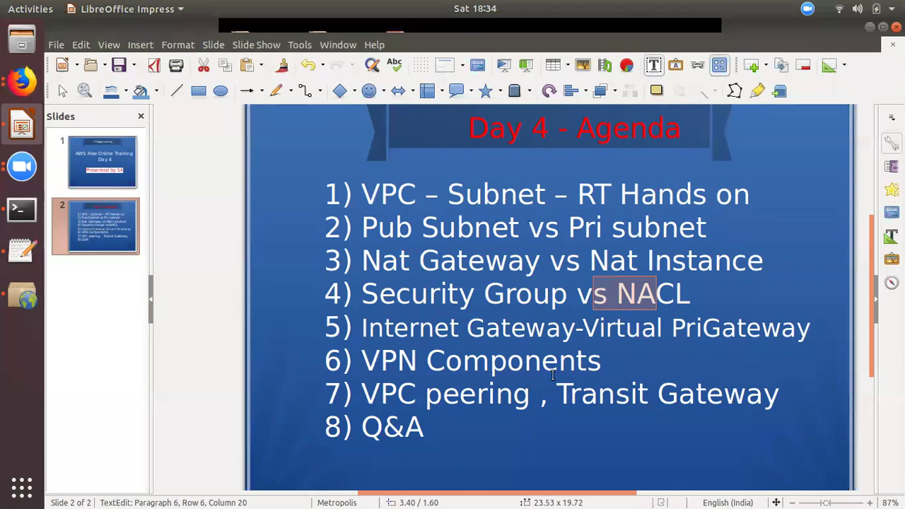
left_click(433, 328)
double_click(443, 327)
left_click(434, 328)
left_click_drag(529, 327, 324, 327)
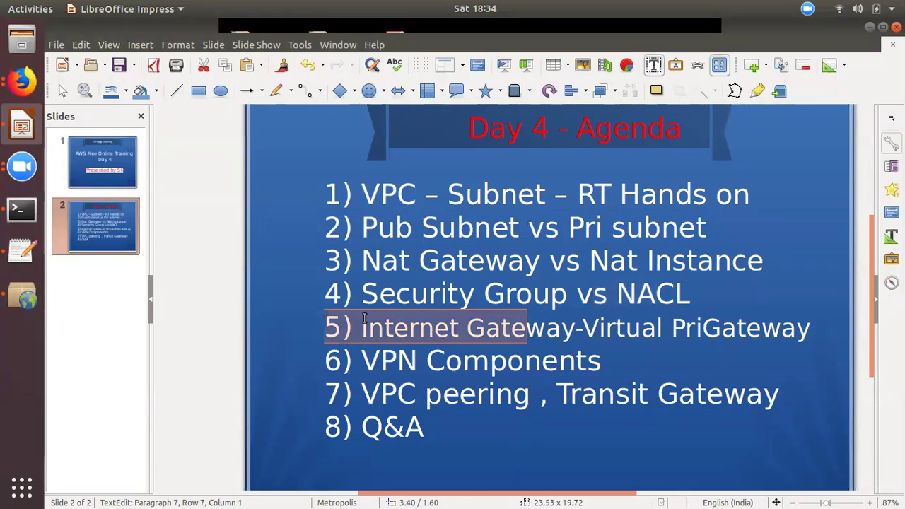
left_click(540, 327)
left_click_drag(540, 327, 356, 328)
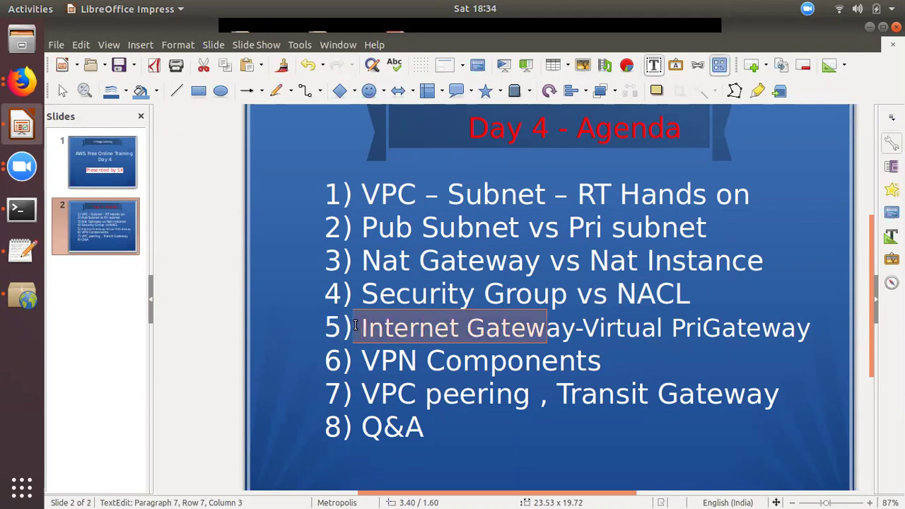
Highlight parts of "Virtual PriGateway" in item 5 and "VPN Components" in item 6 of the agenda slide.
left_click(614, 353)
left_click_drag(426, 361, 464, 361)
left_click_drag(655, 327, 736, 328)
left_click_drag(419, 360, 477, 359)
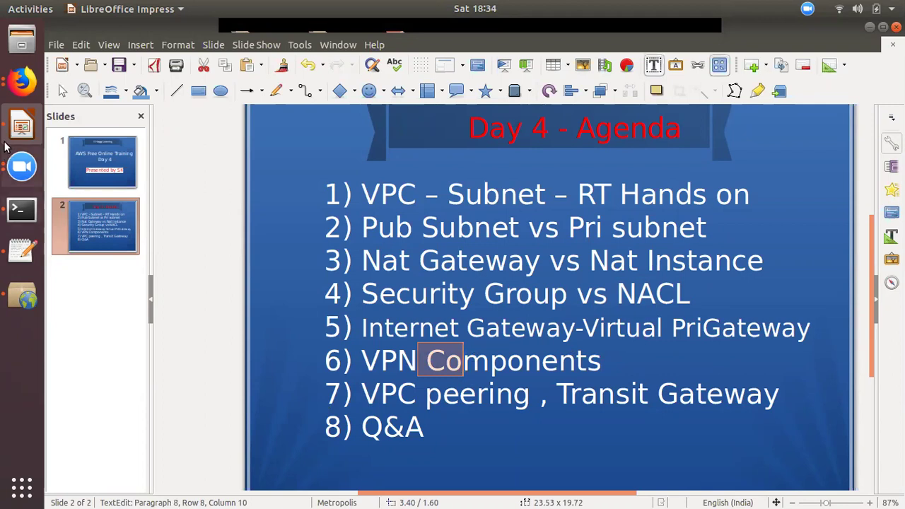
Switch to the VPC console in Firefox and review the Create Customer Gateway form's name, routing and IP address fields, leaving without creating one.
left_click(21, 81)
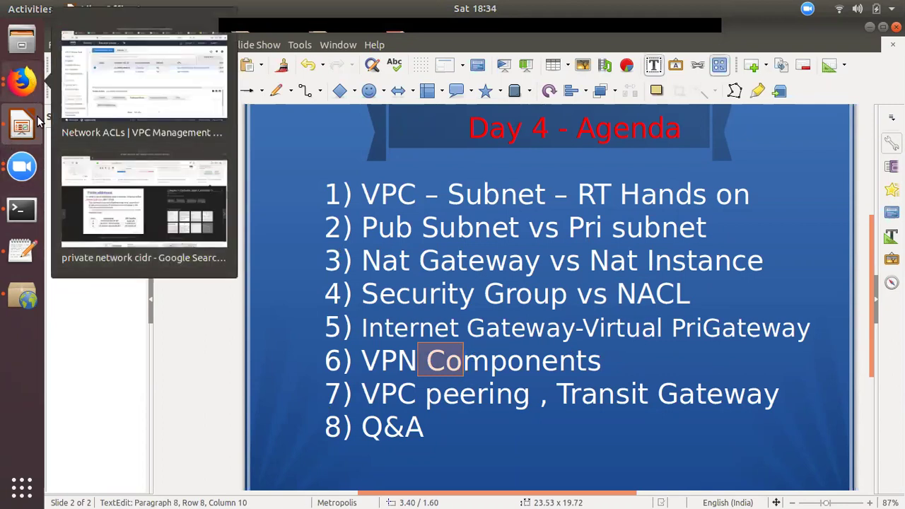
left_click(131, 99)
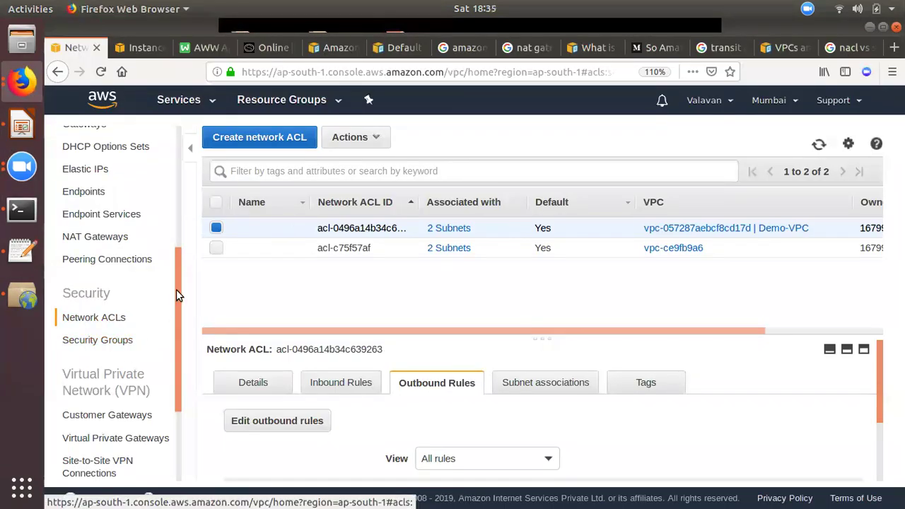
scroll(170, 353, "down", 3)
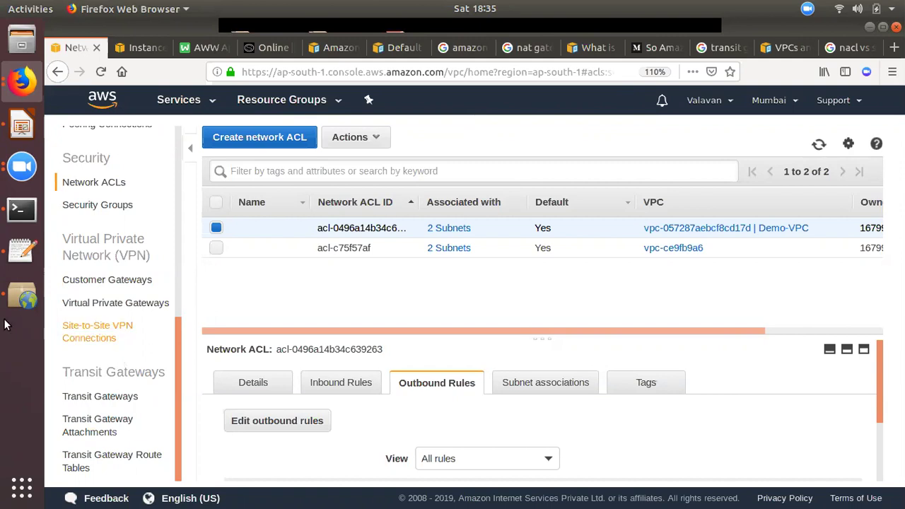
left_click(114, 281)
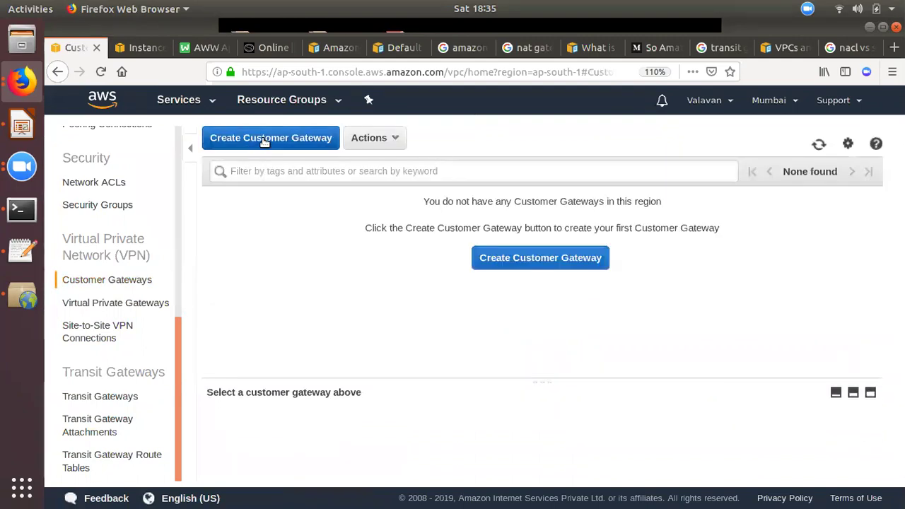
left_click(265, 140)
left_click(281, 266)
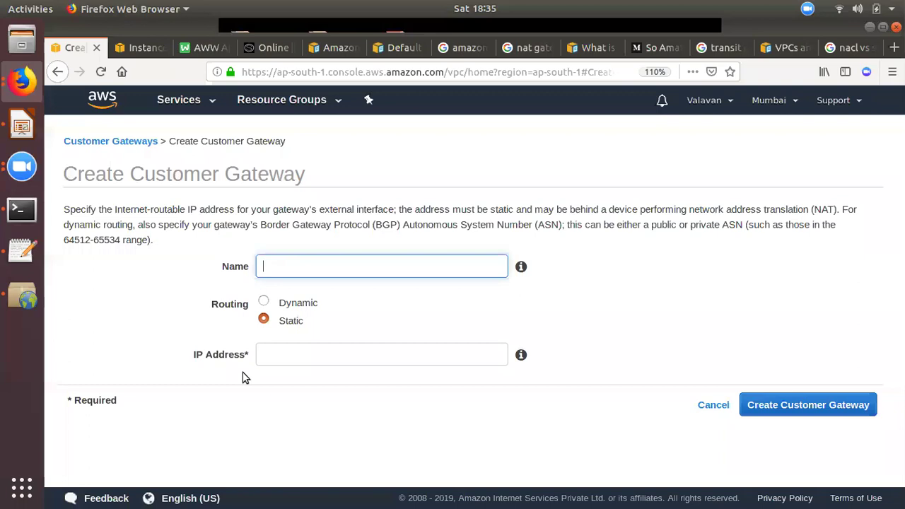
left_click(292, 354)
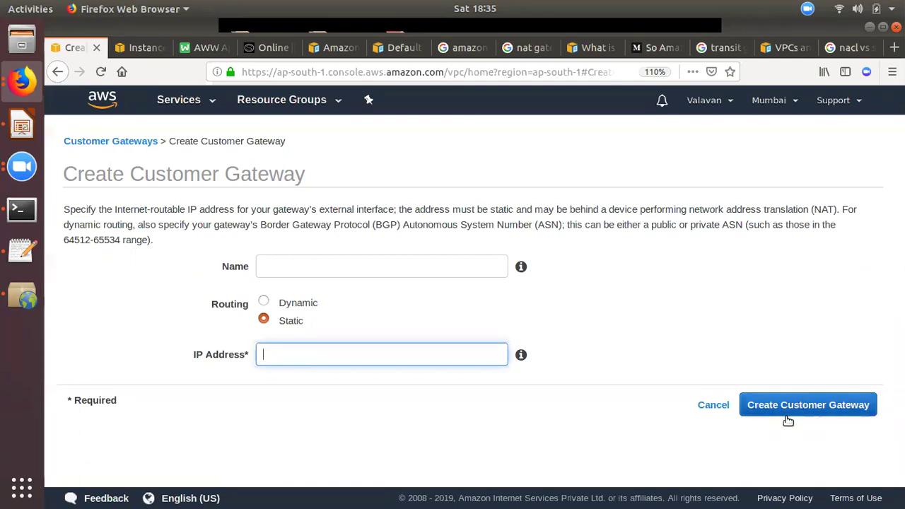
left_click(718, 409)
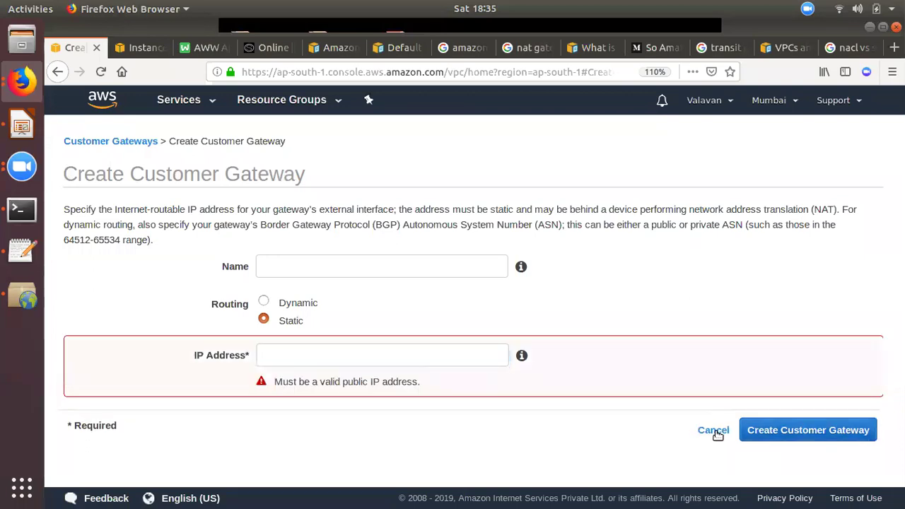
left_click(716, 432)
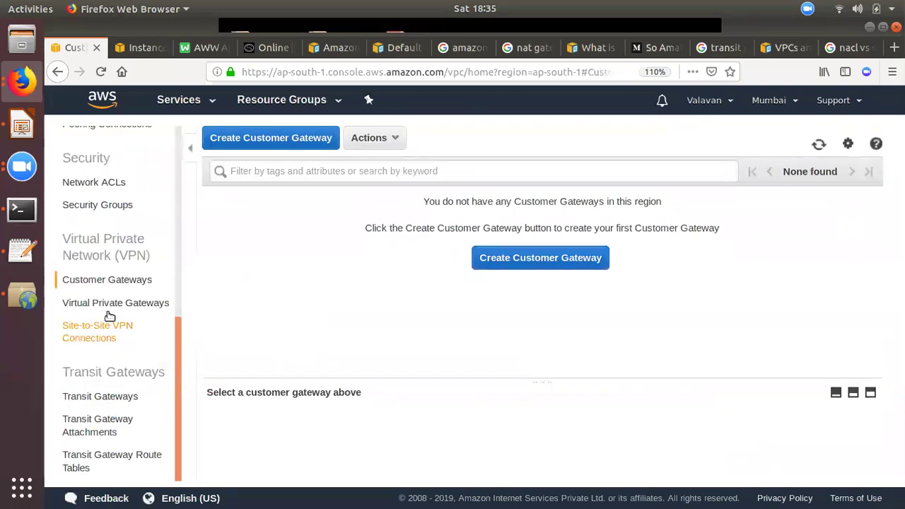
Review the Create Virtual Private Gateway form without creating one, and look at the actions available for virtual private gateways.
left_click(115, 309)
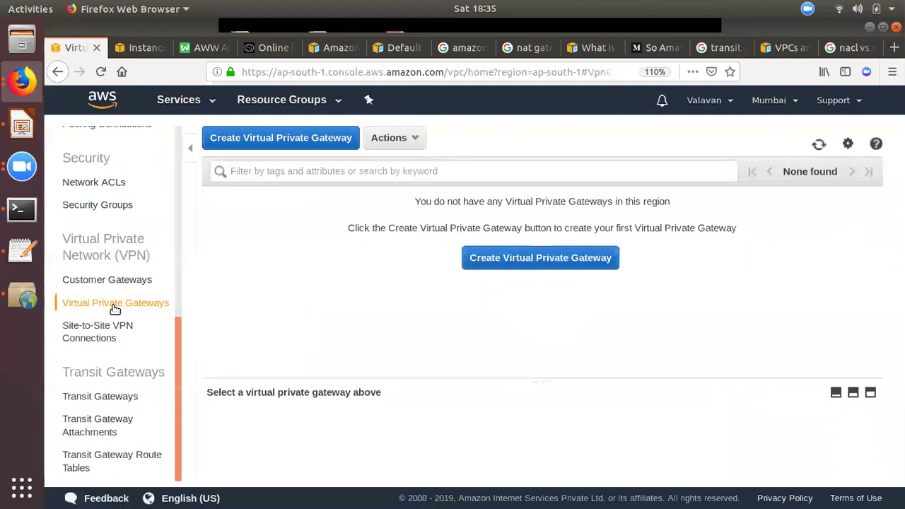
left_click(274, 139)
left_click(317, 238)
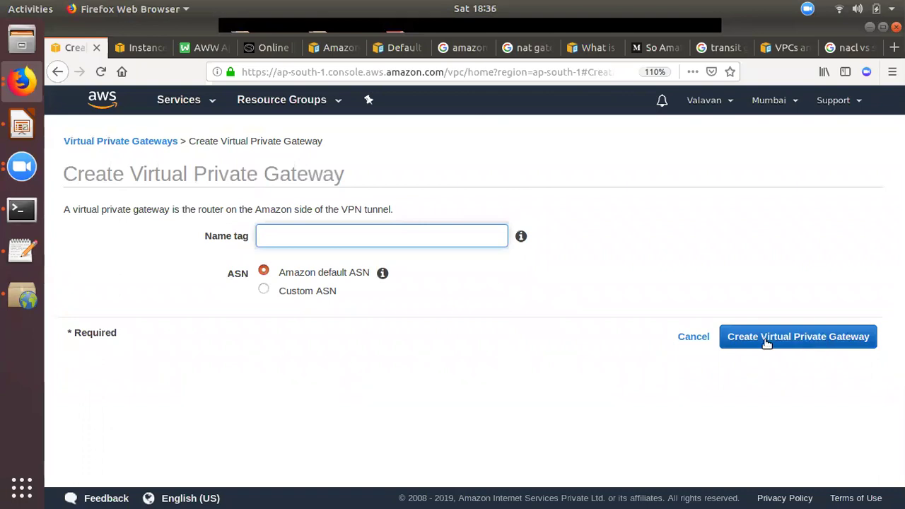
left_click(566, 317)
left_click(414, 137)
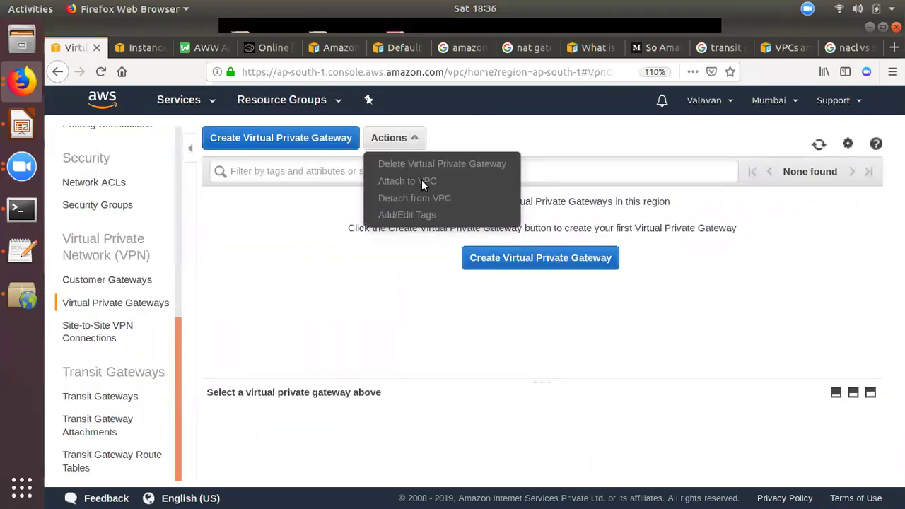
Open a new Site-to-Site VPN connection form and examine its name tag, Virtual Private Gateway and Customer Gateway ID choices.
left_click(103, 338)
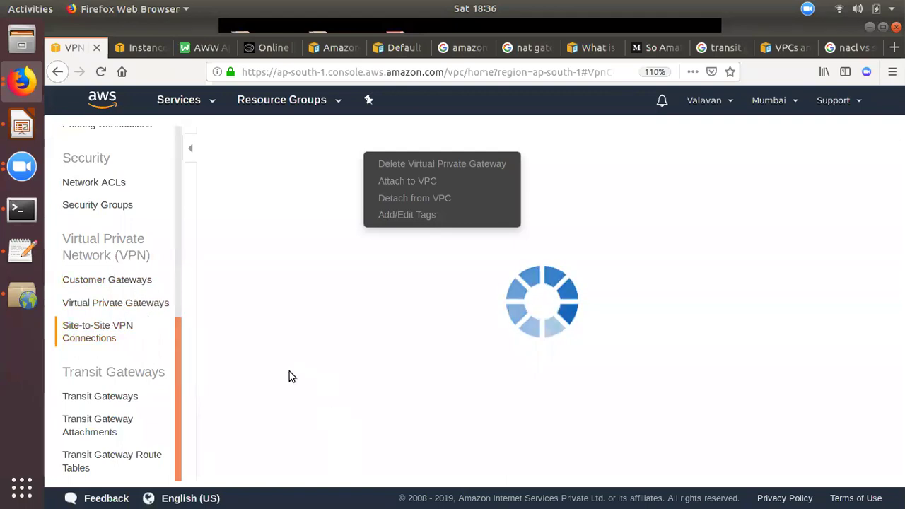
left_click(280, 152)
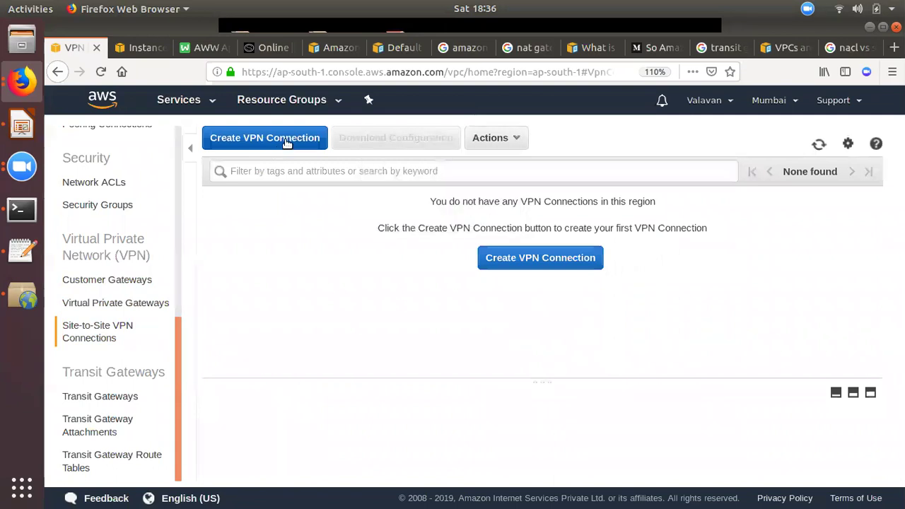
left_click(287, 138)
scroll(292, 233, "down", 2)
left_click(295, 197)
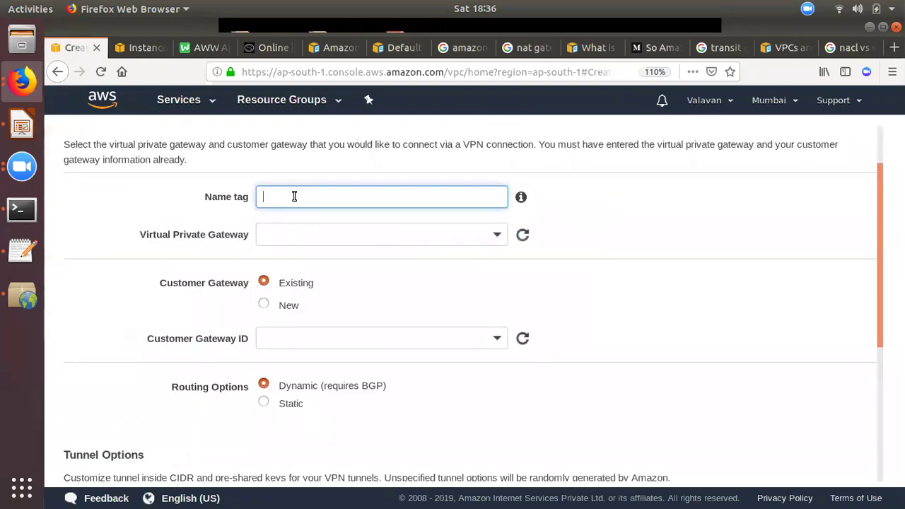
left_click(288, 234)
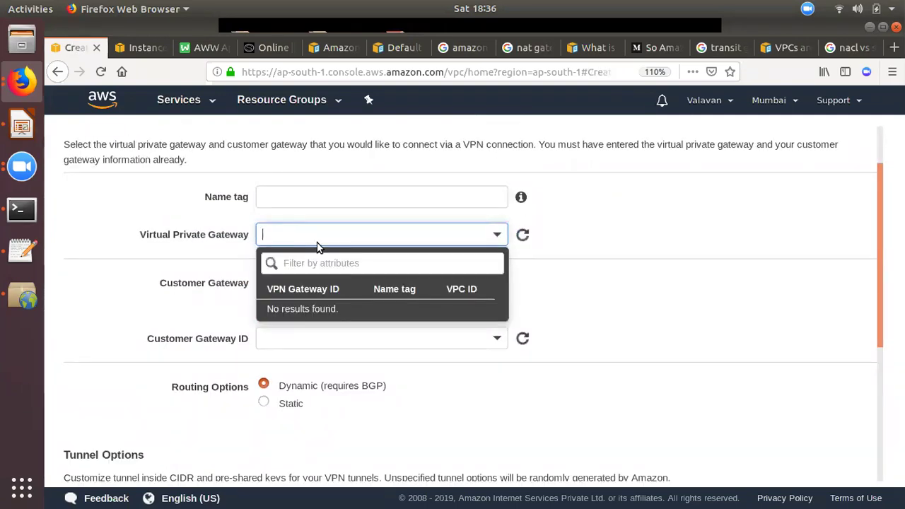
left_click(378, 332)
left_click(309, 301)
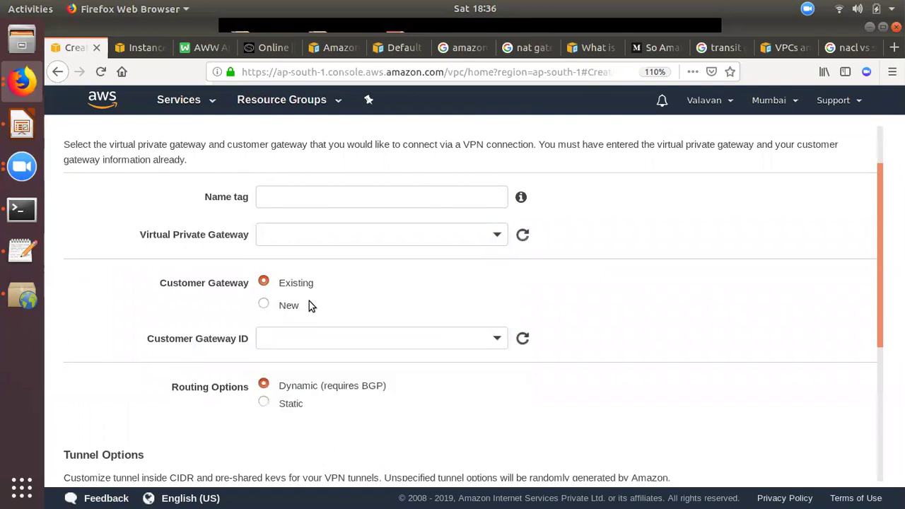
left_click(285, 341)
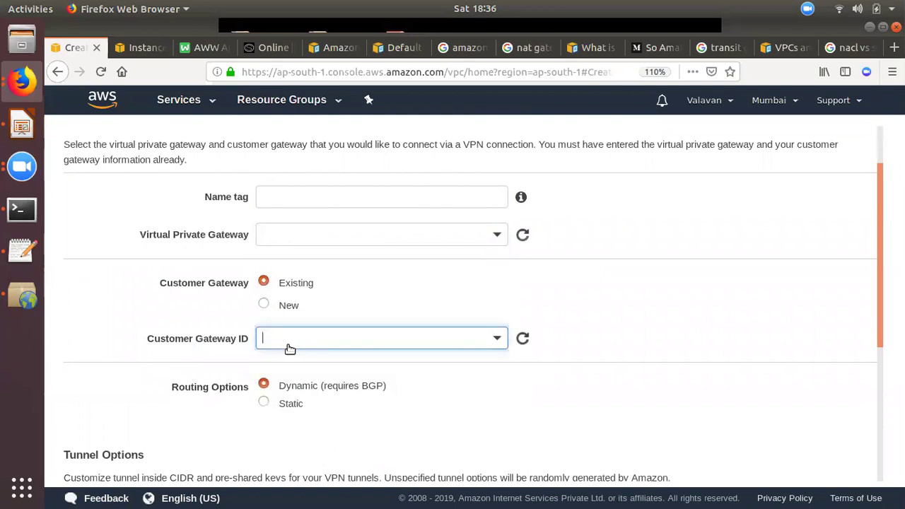
left_click(617, 436)
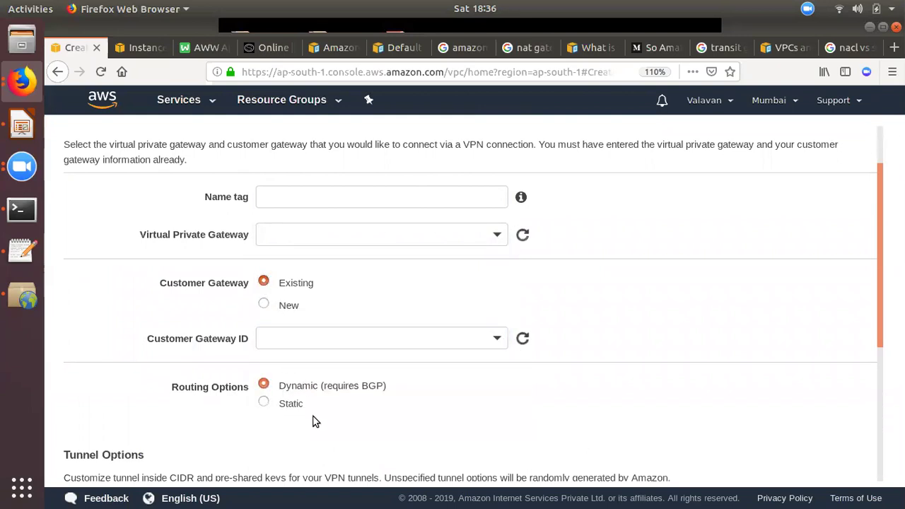
Review the VPN connection's routing and tunnel options, and return to the VPN connections list without creating one.
scroll(658, 437, "down", 4)
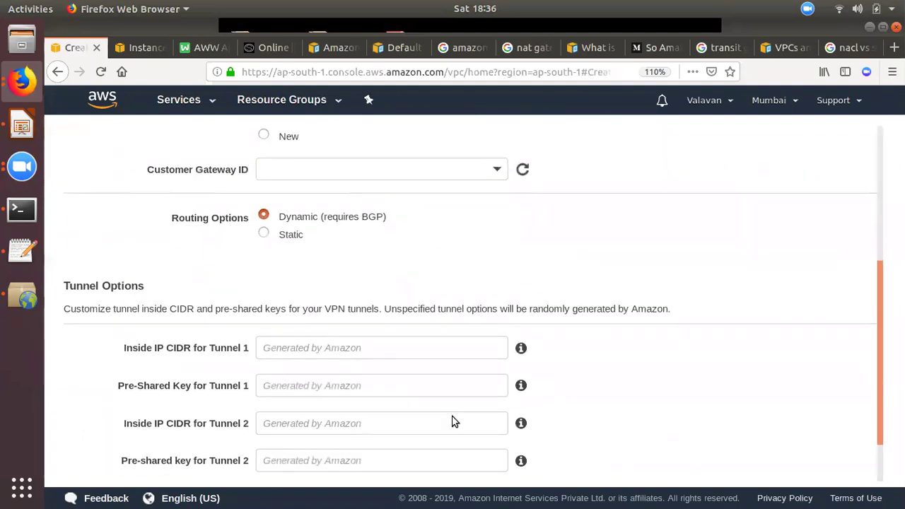
scroll(526, 403, "up", 5)
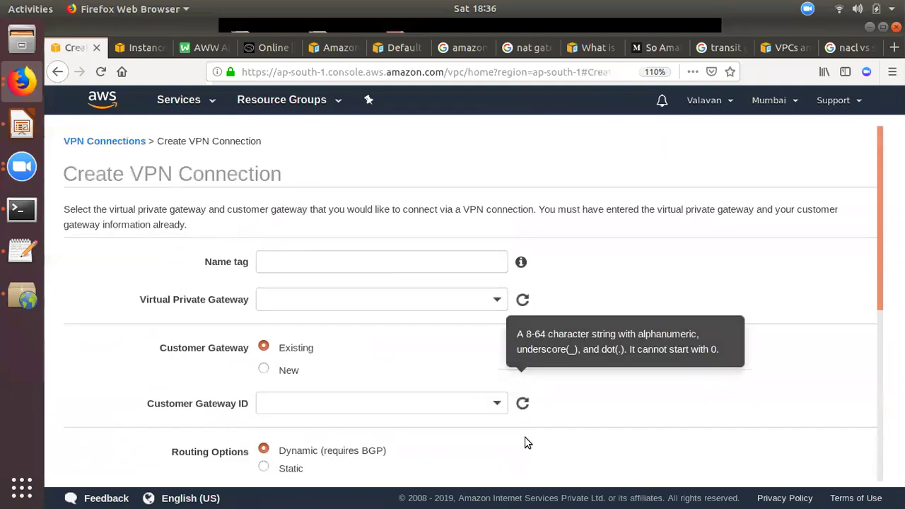
left_click(123, 145)
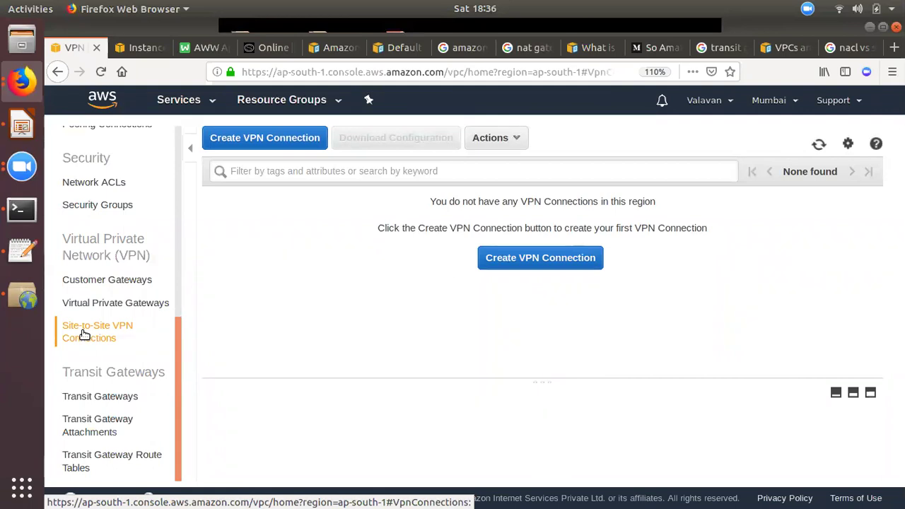
Select the Pri-RT route table and review its routes, subnet associations and route propagation details.
scroll(139, 384, "up", 4)
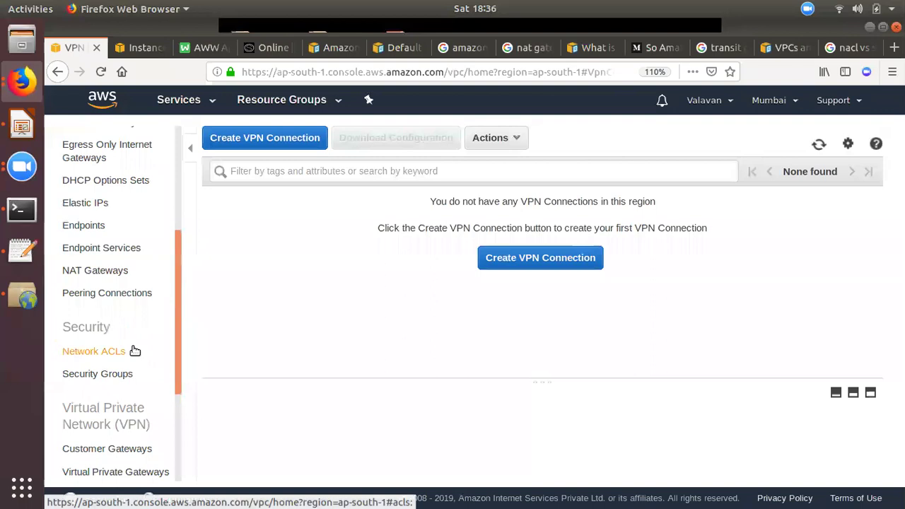
scroll(134, 352, "up", 4)
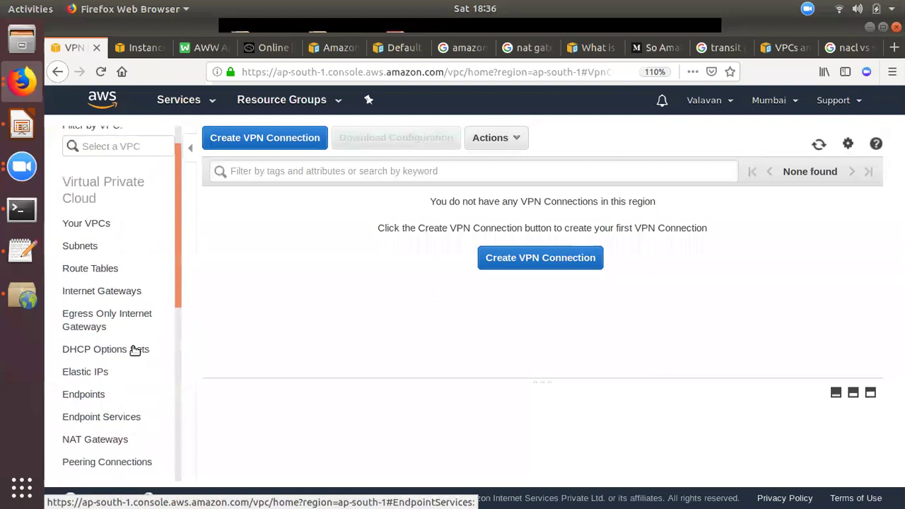
left_click(99, 271)
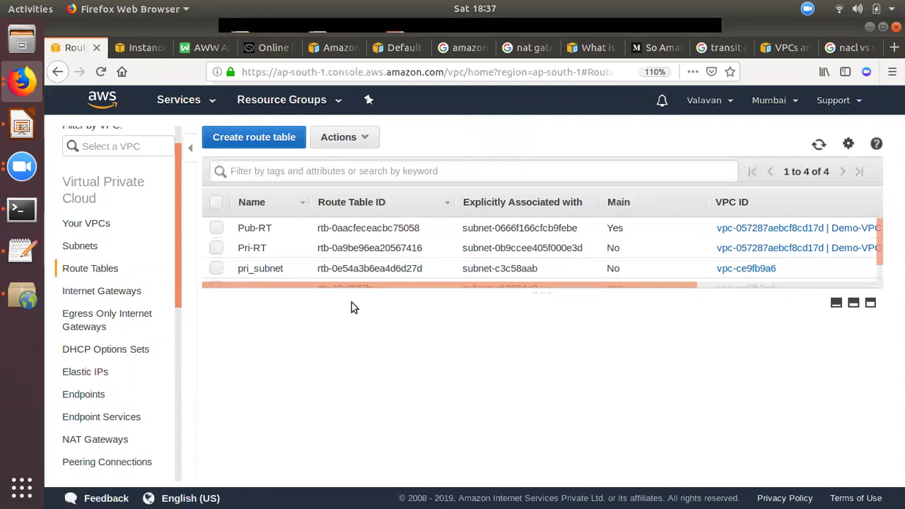
left_click(217, 249)
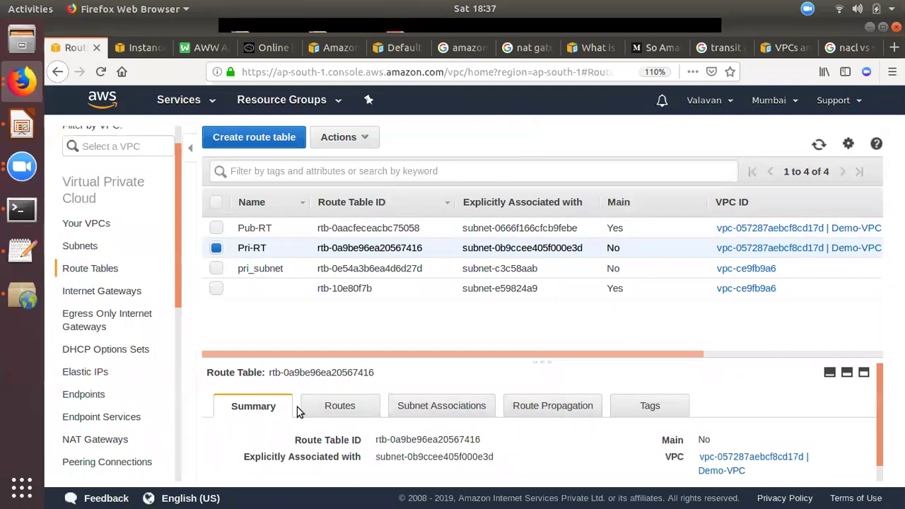
left_click(341, 408)
left_click(440, 409)
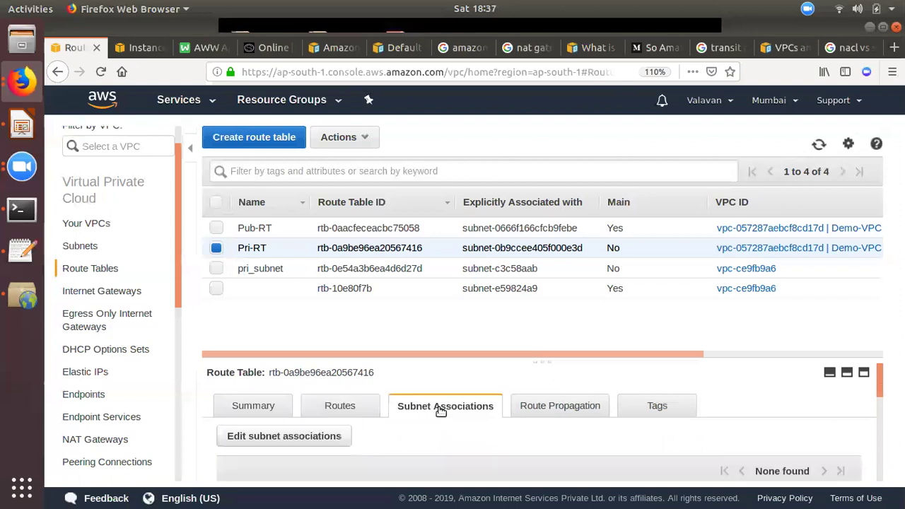
left_click(581, 411)
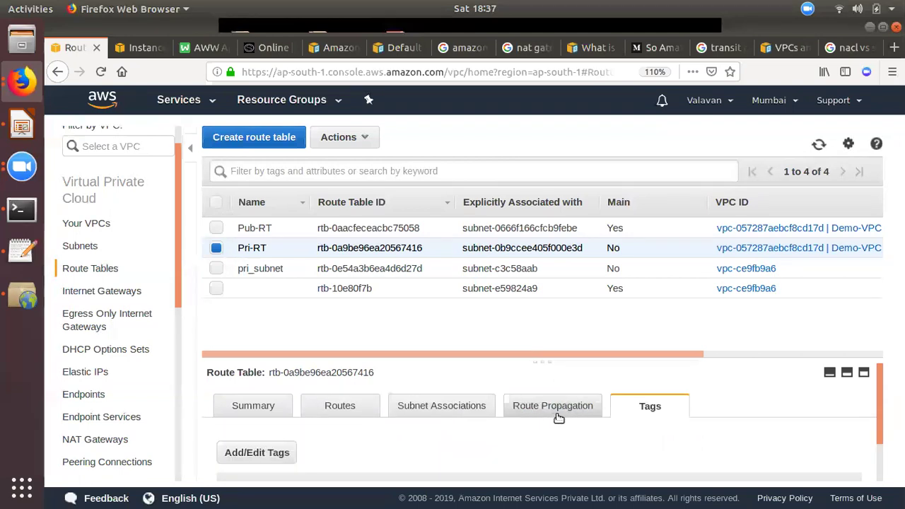
left_click(575, 417)
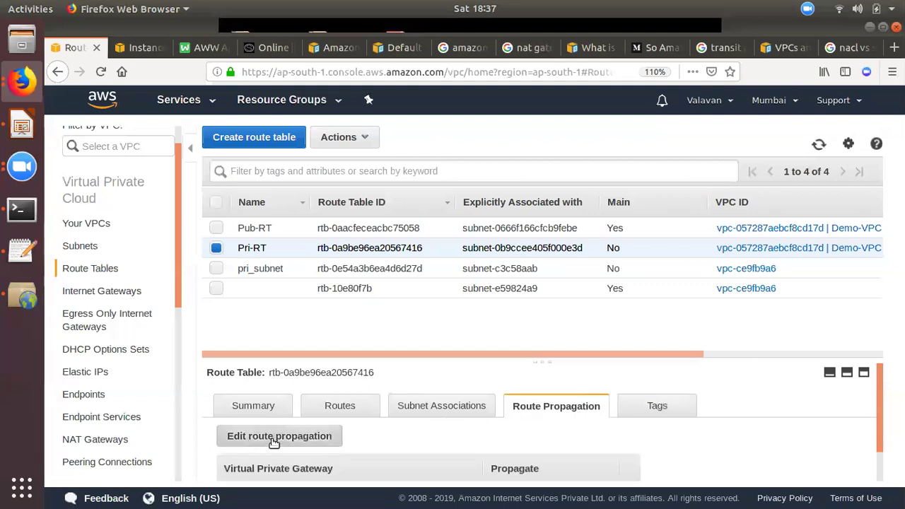
Open Pri-RT's route propagation for editing, review the virtual private gateway list, and leave without saving.
left_click(279, 436)
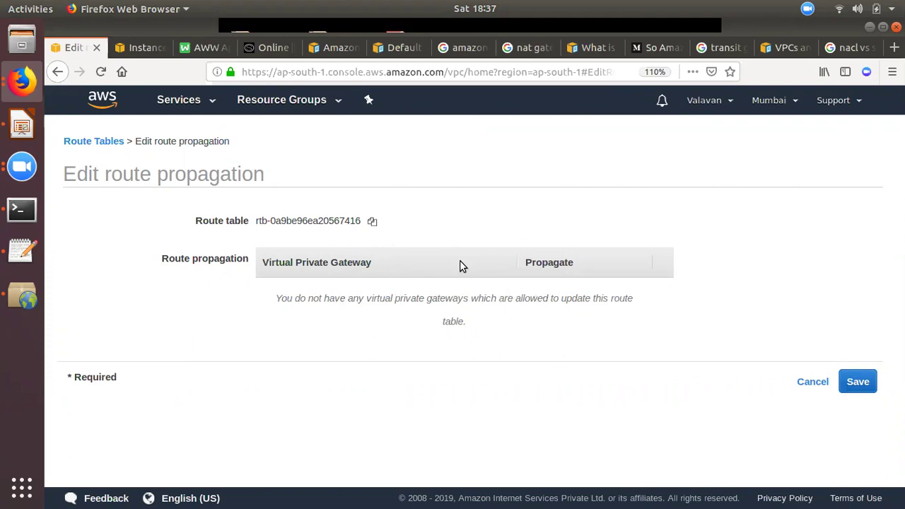
left_click_drag(155, 141, 242, 145)
left_click(815, 382)
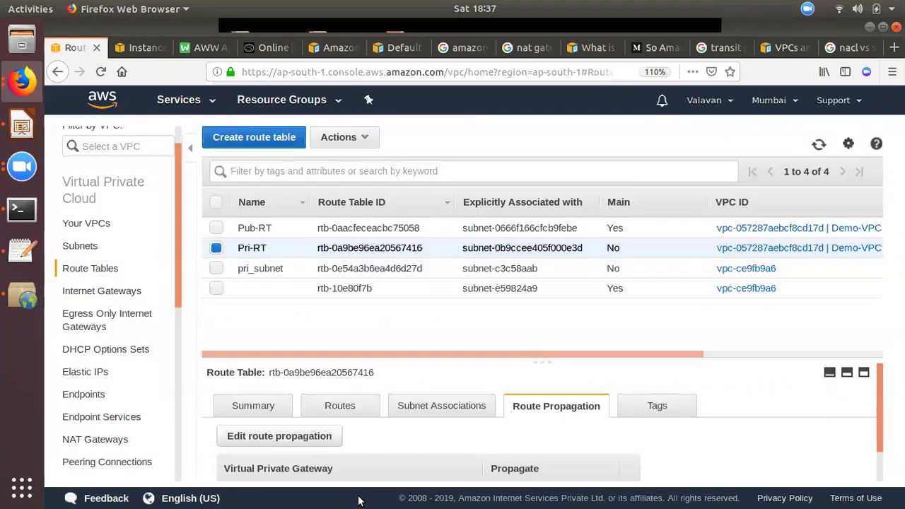
Return to the Site-to-Site VPN connections page and review the actions available for a VPN connection.
left_click_drag(174, 291, 168, 402)
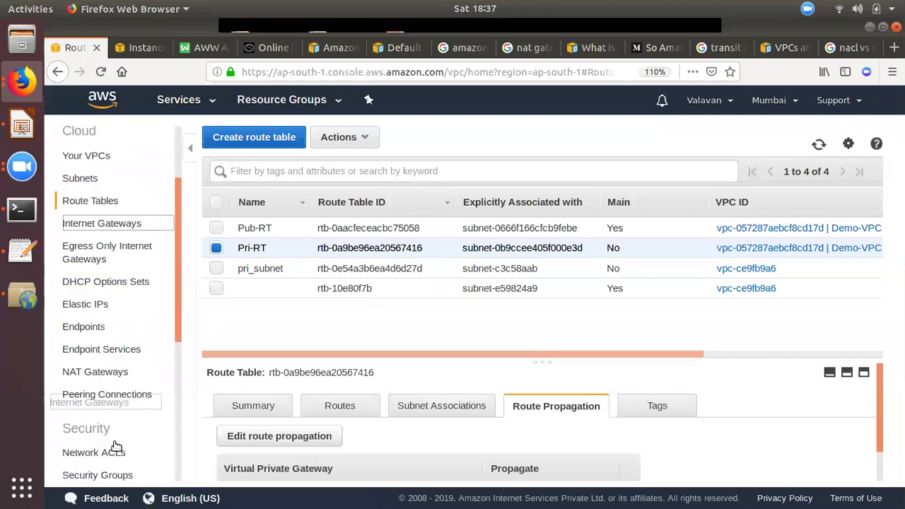
left_click_drag(176, 318, 167, 452)
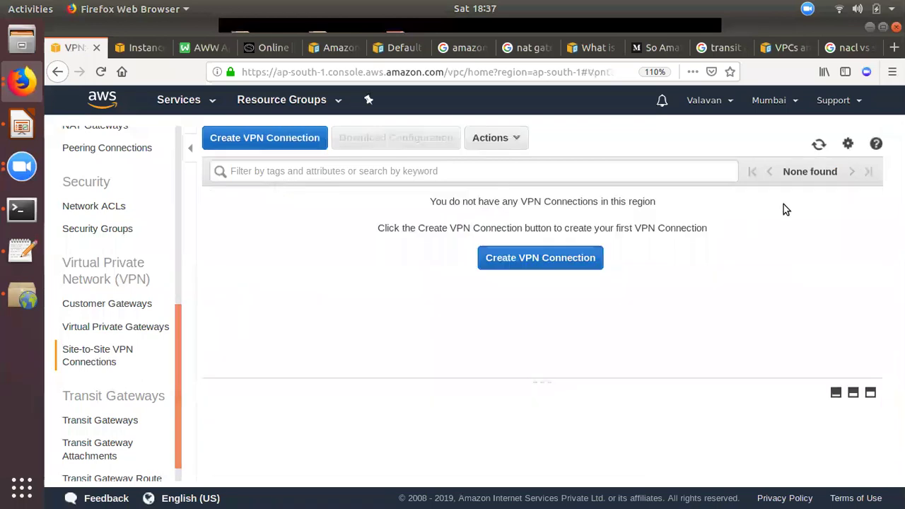
left_click(513, 138)
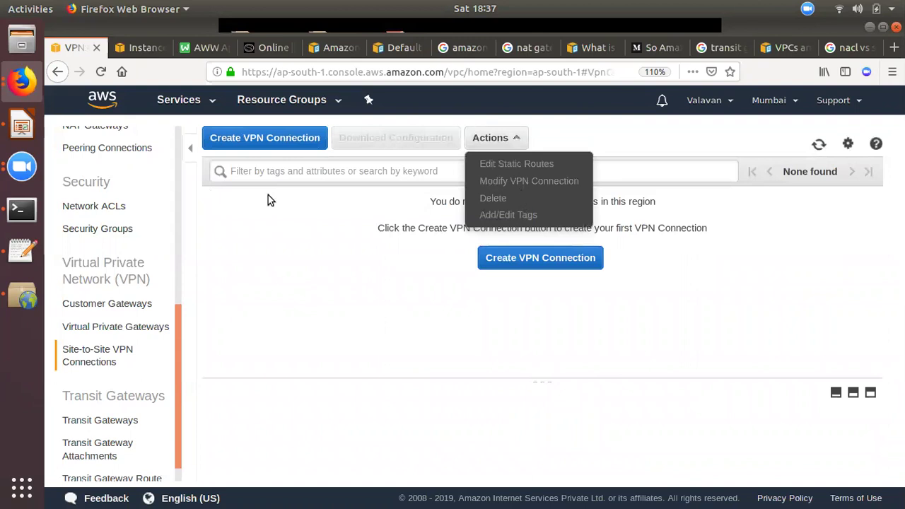
left_click(277, 419)
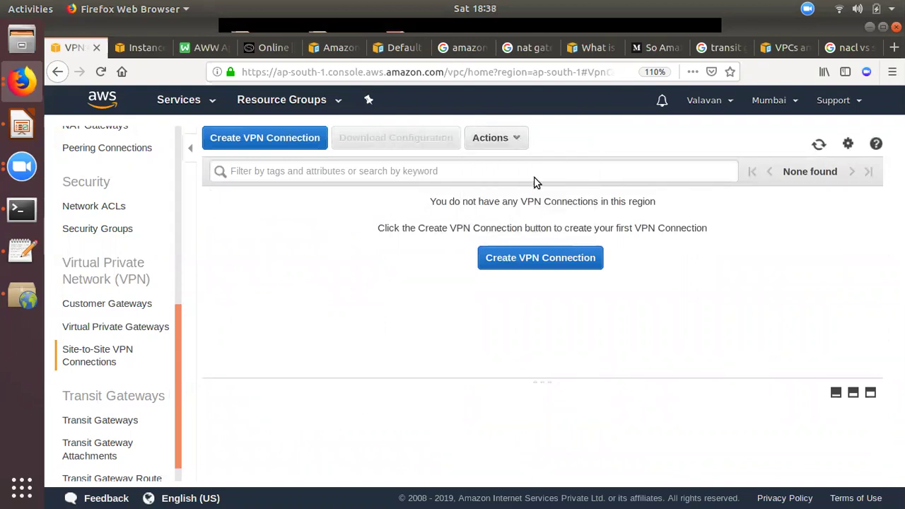
Check the available VPN connection actions, and switch to LibreOffice Impress to review the Internet Gateway-Virtual PriGateway agenda item.
left_click(517, 138)
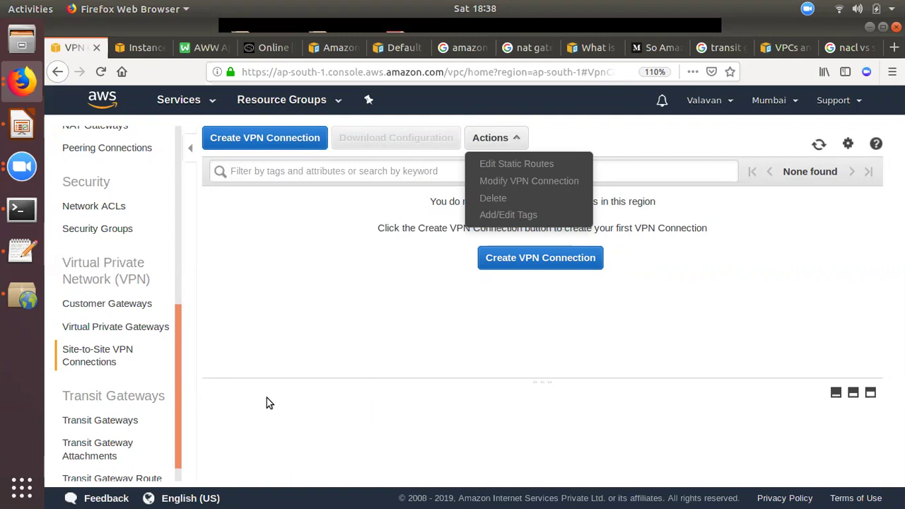
left_click(22, 127)
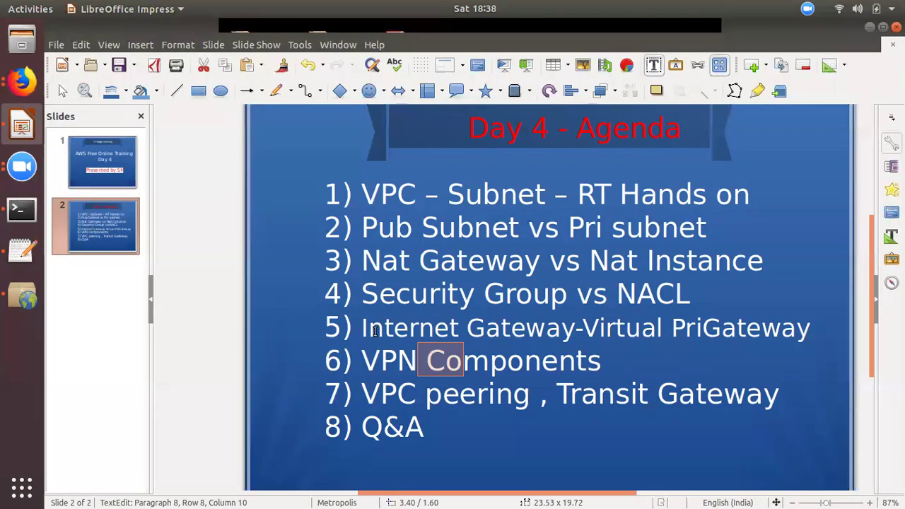
left_click_drag(365, 356, 768, 333)
left_click(617, 330)
left_click(697, 333)
left_click(625, 326)
left_click_drag(660, 322, 739, 330)
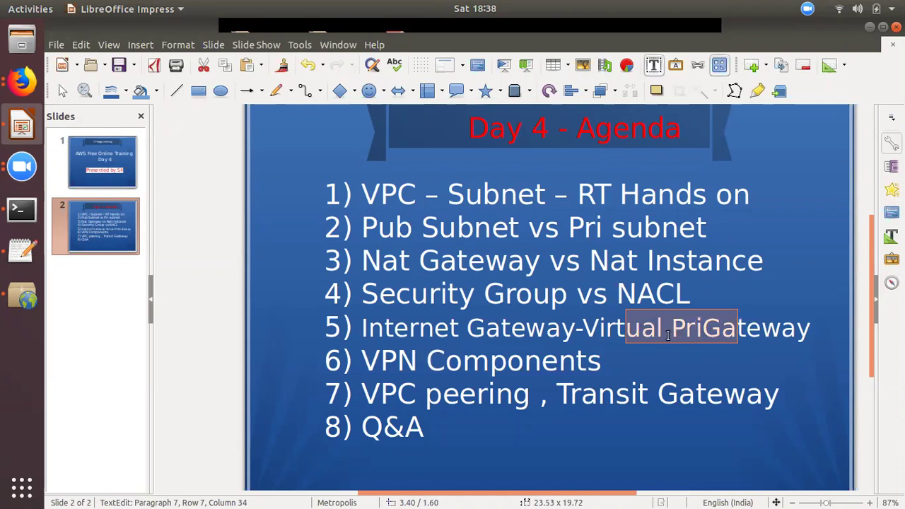
left_click(644, 332)
left_click_drag(513, 331, 367, 338)
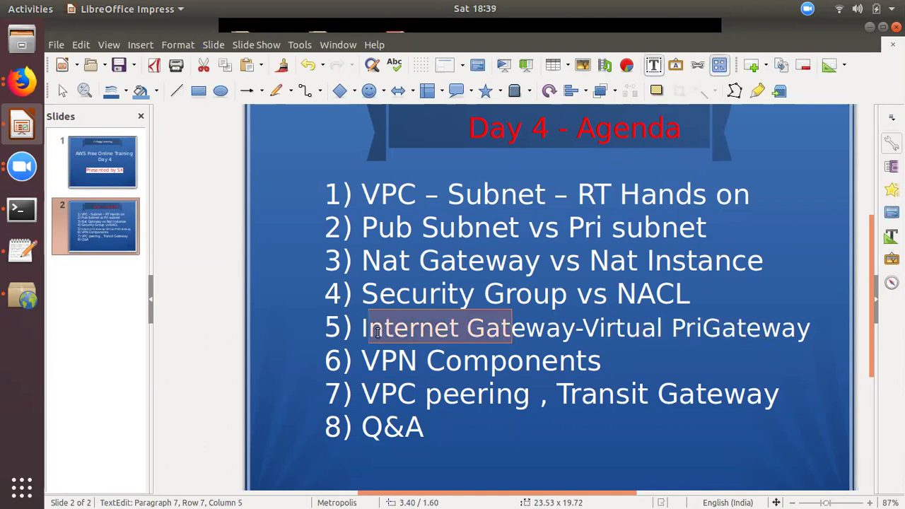
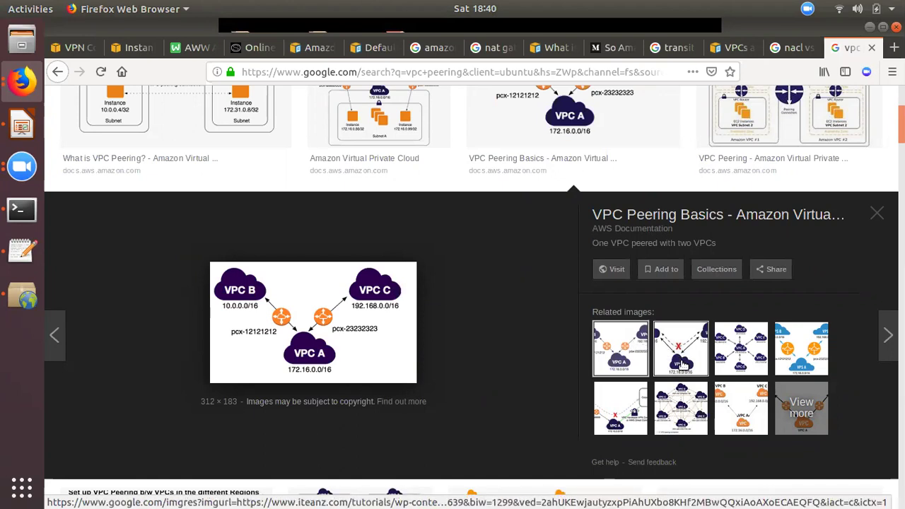
Compare VPC peering diagrams among the related images, and open and skim the AWS "What is VPC Peering?" documentation page.
left_click(735, 423)
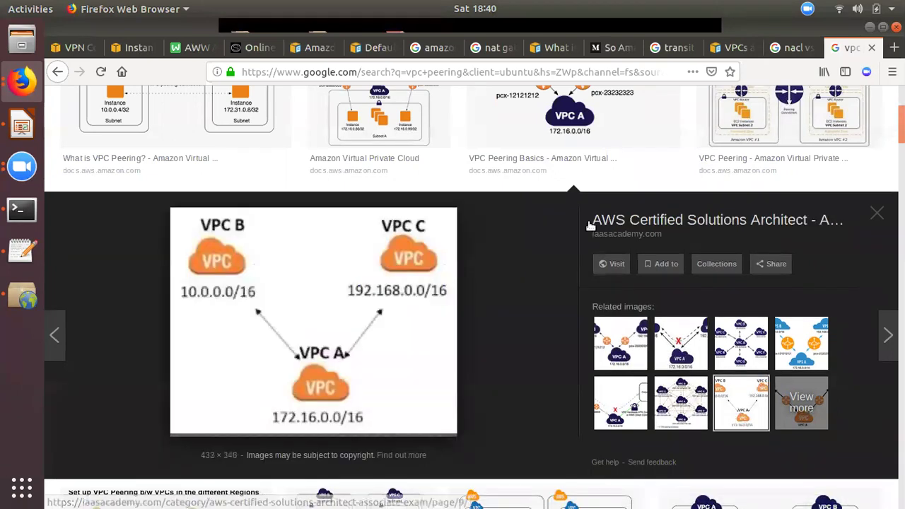
left_click(687, 343)
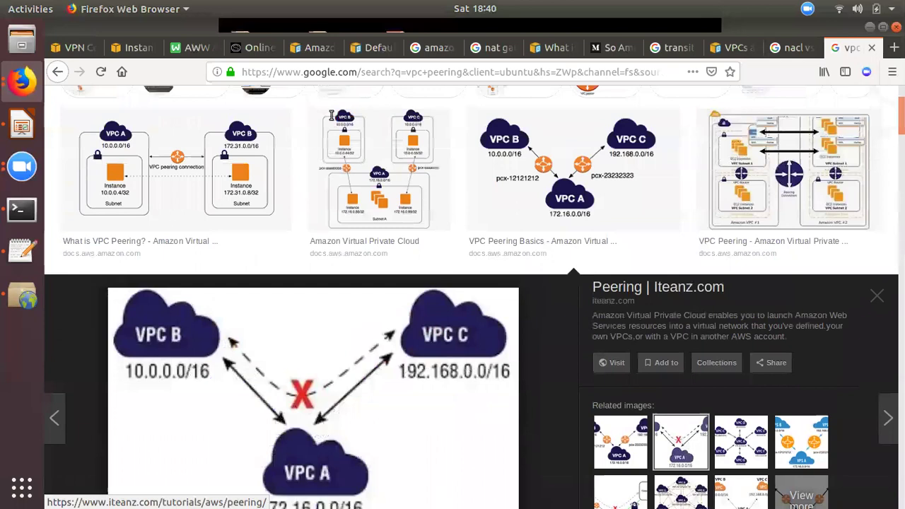
scroll(198, 184, "up", 3)
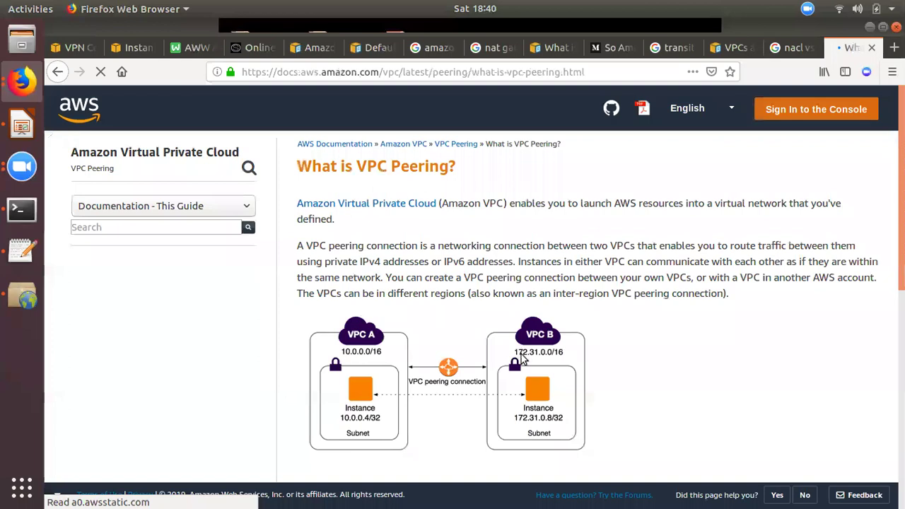
scroll(509, 375, "down", 10)
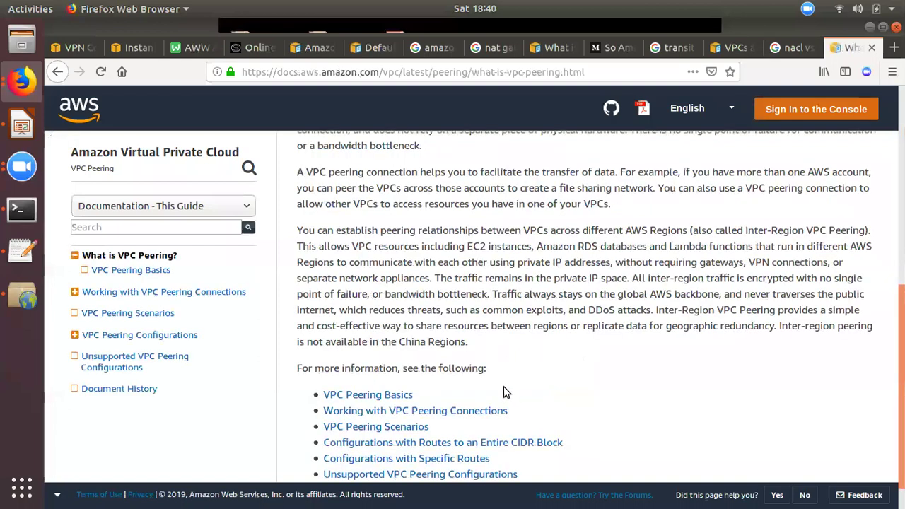
scroll(814, 259, "up", 5)
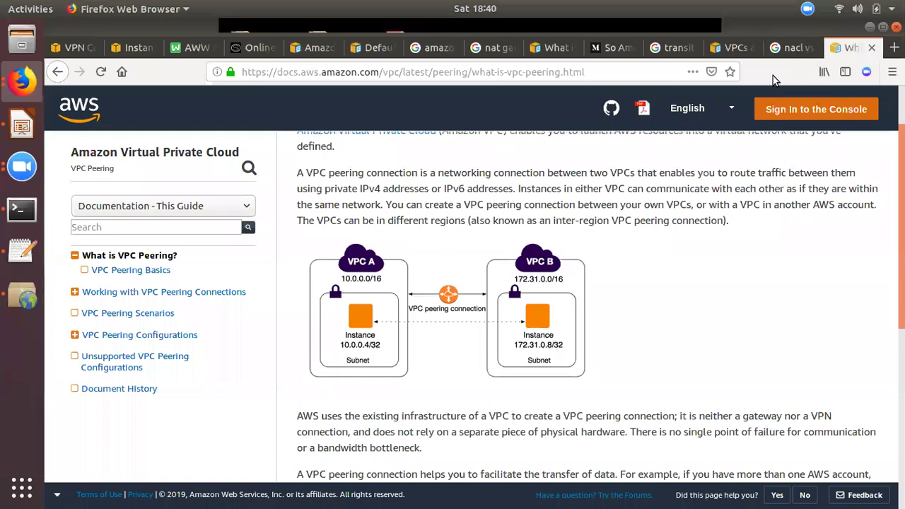
Look back at the AWS Transit Gateway diagram in the transit gateway image results, and return to the VPC peering documentation.
left_click(769, 48)
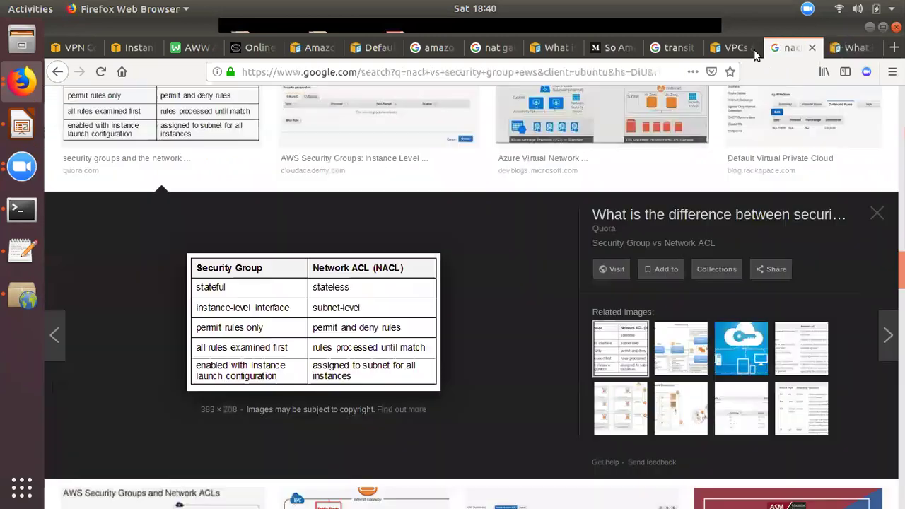
left_click(709, 49)
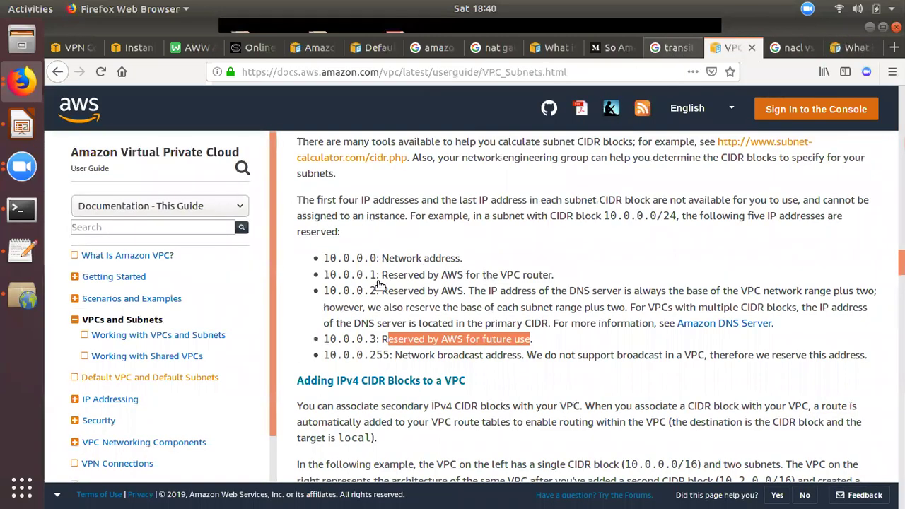
key("ctrl+shift+Tab")
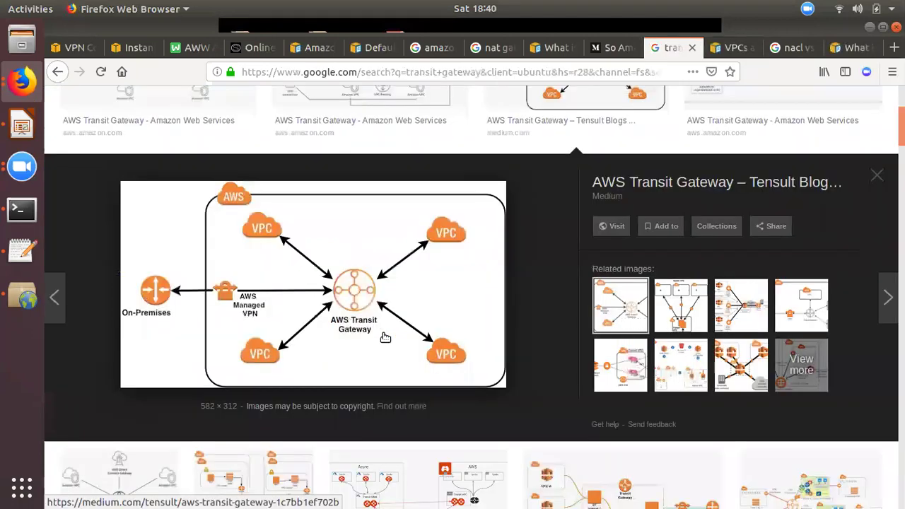
scroll(393, 344, "down", 1)
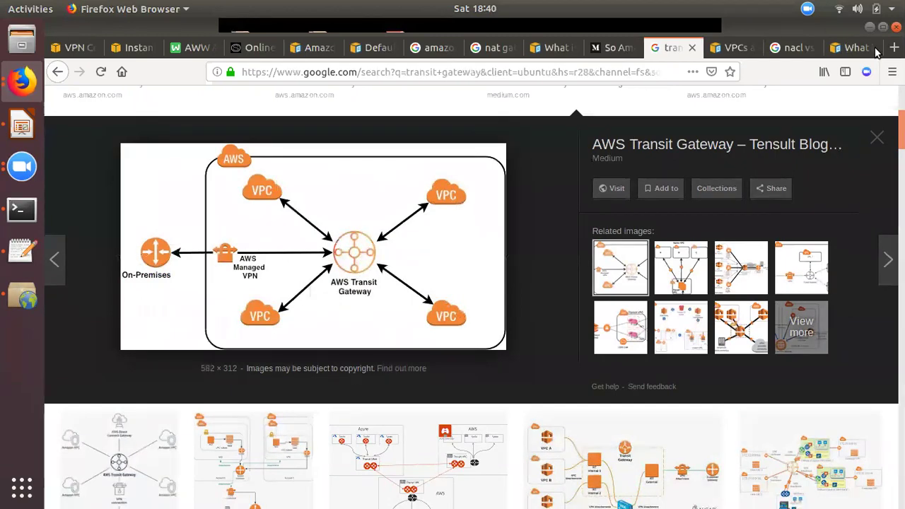
left_click(854, 52)
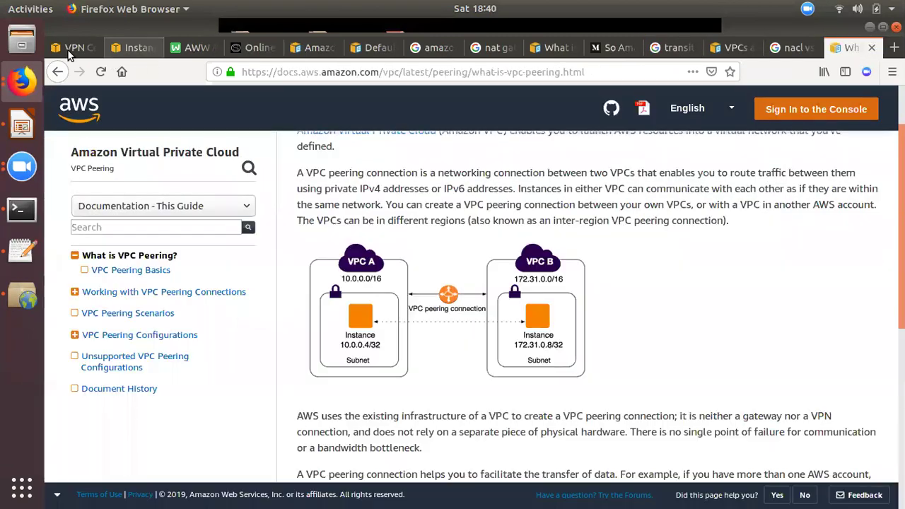
Switch to LibreOffice Impress and highlight the VPC peering item on the Day 4 agenda slide.
key("ctrl+Tab")
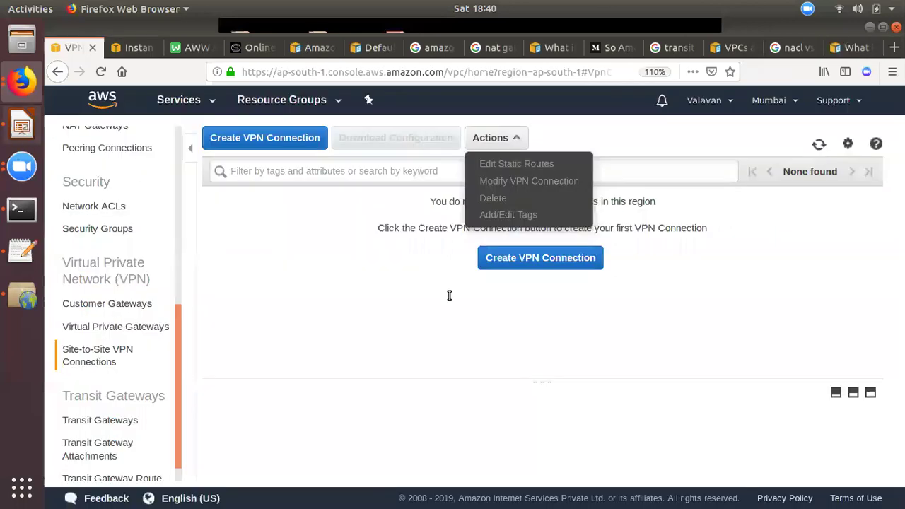
key("alt+Tab")
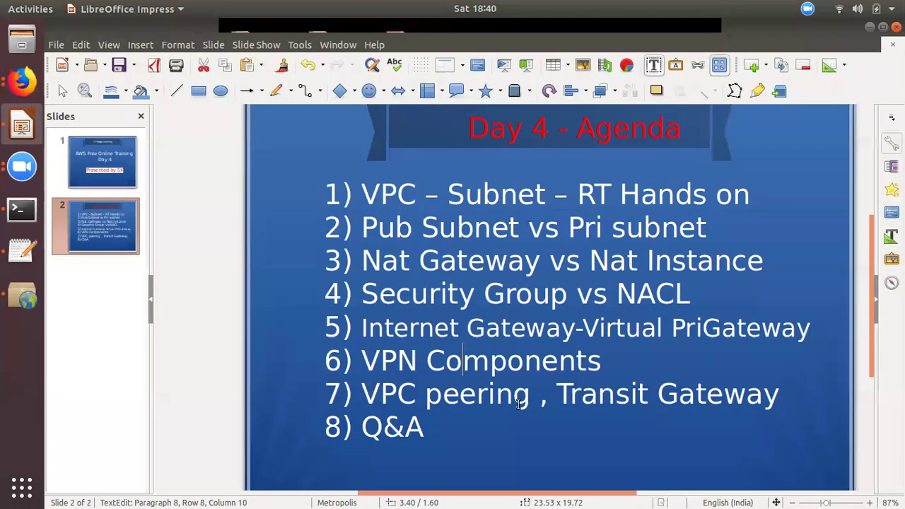
left_click_drag(381, 394, 522, 405)
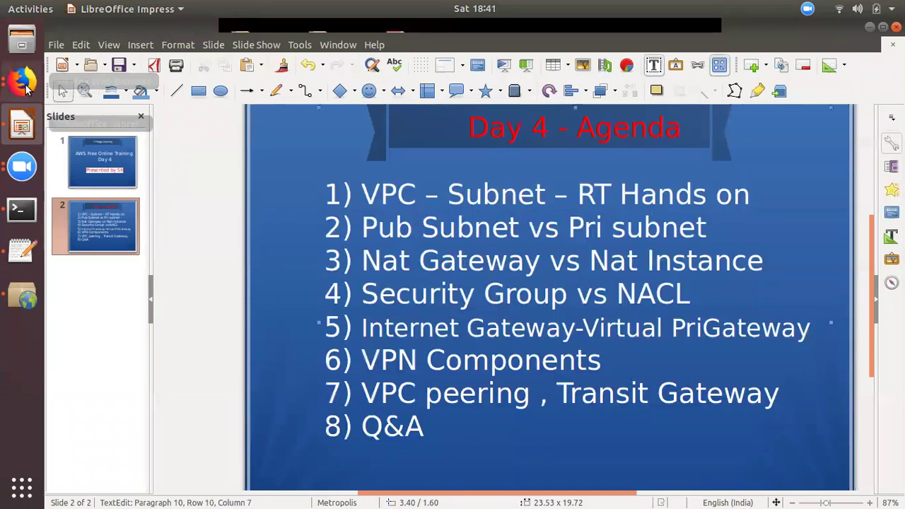
left_click(394, 140)
Switch to Firefox and close the VPCs and Subnets documentation and the NACL versus security group search pages.
left_click(22, 82)
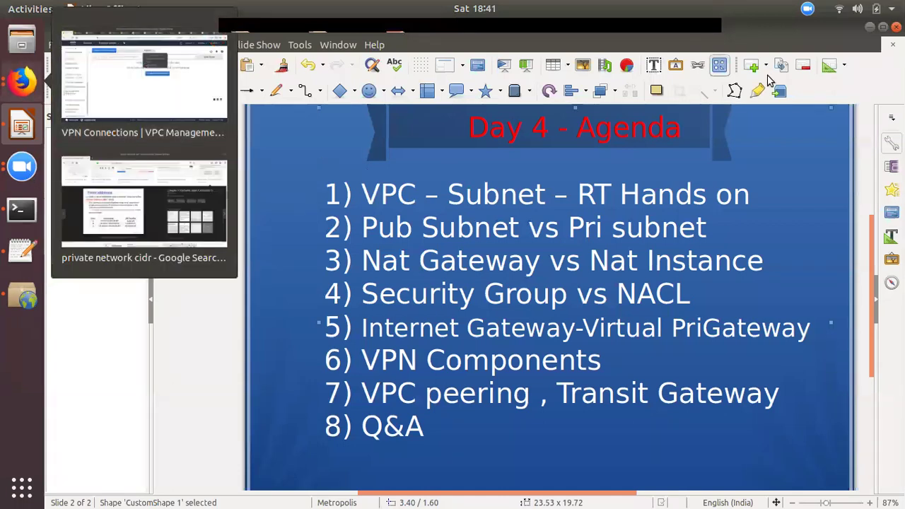
left_click(113, 106)
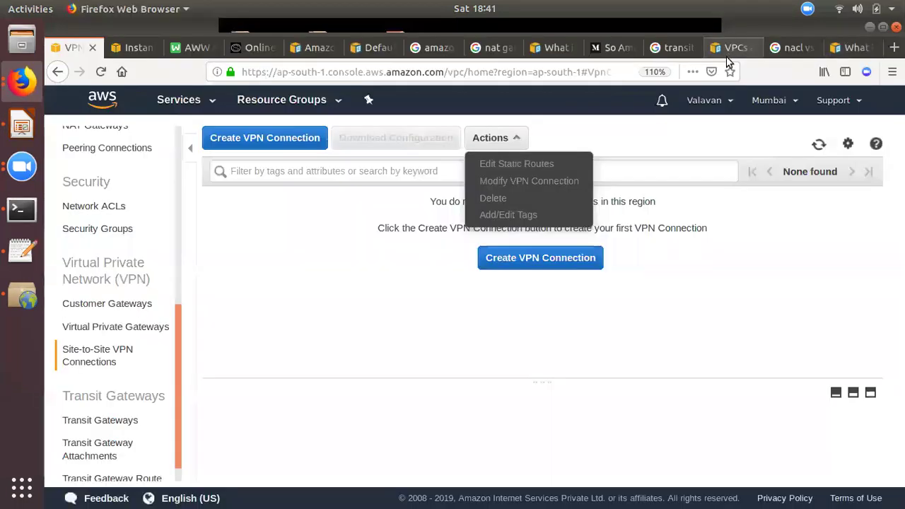
left_click(732, 47)
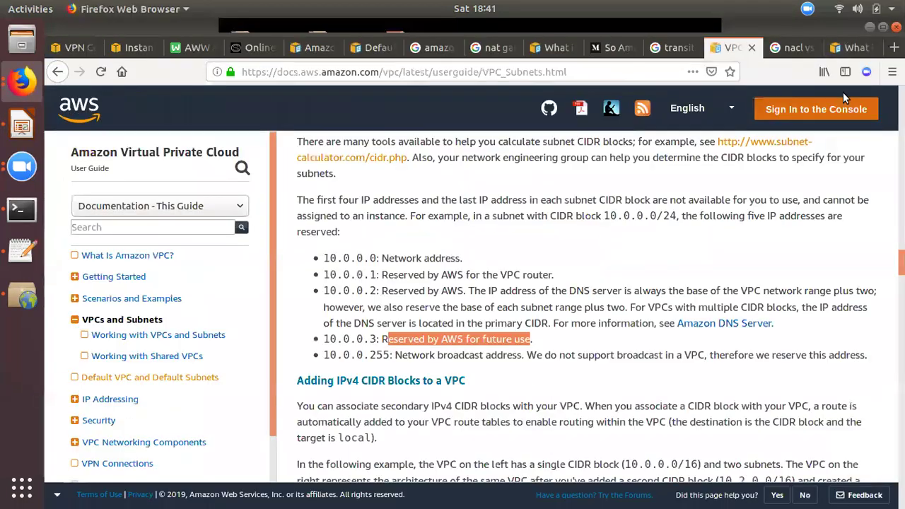
left_click(752, 47)
left_click(752, 48)
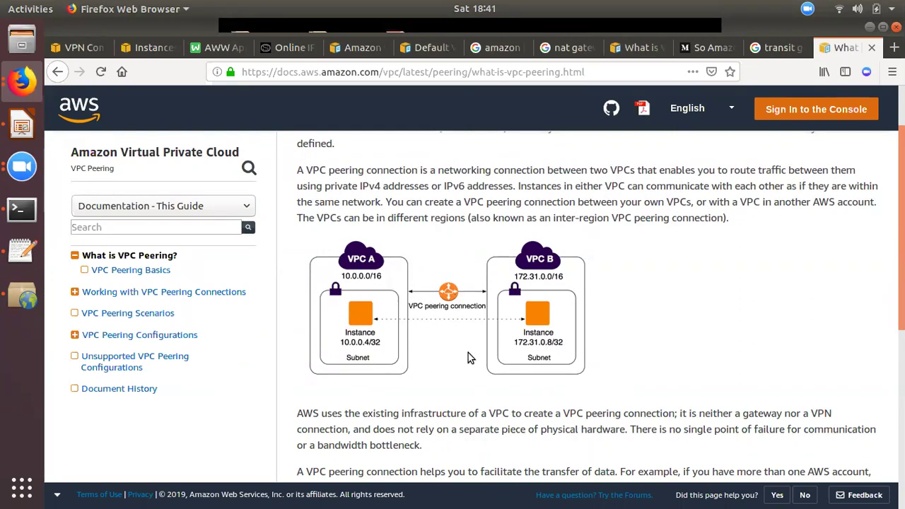
Read how VPC peering uses existing AWS infrastructure, highlighting the passages on gateways, physical hardware, single point of failure and bandwidth.
scroll(440, 452, "down", 2)
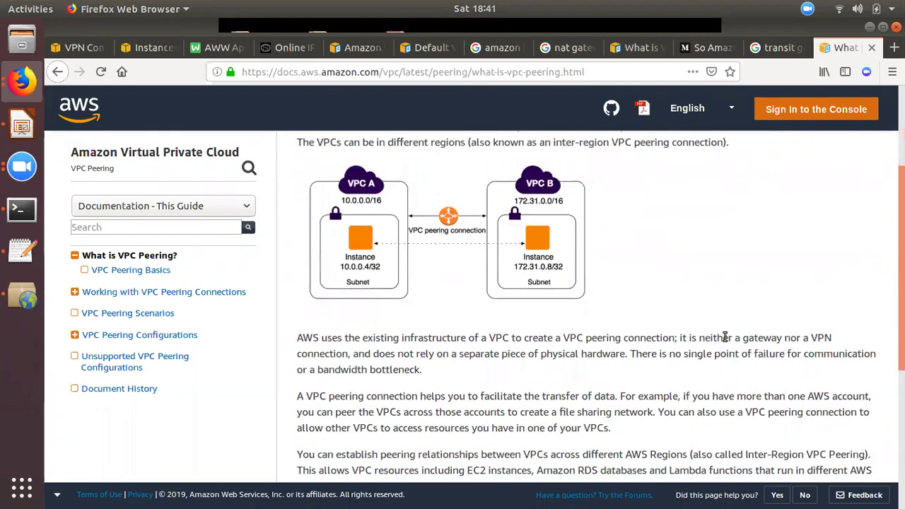
left_click_drag(787, 338, 441, 338)
left_click(373, 357)
left_click_drag(488, 357, 591, 359)
left_click(707, 357)
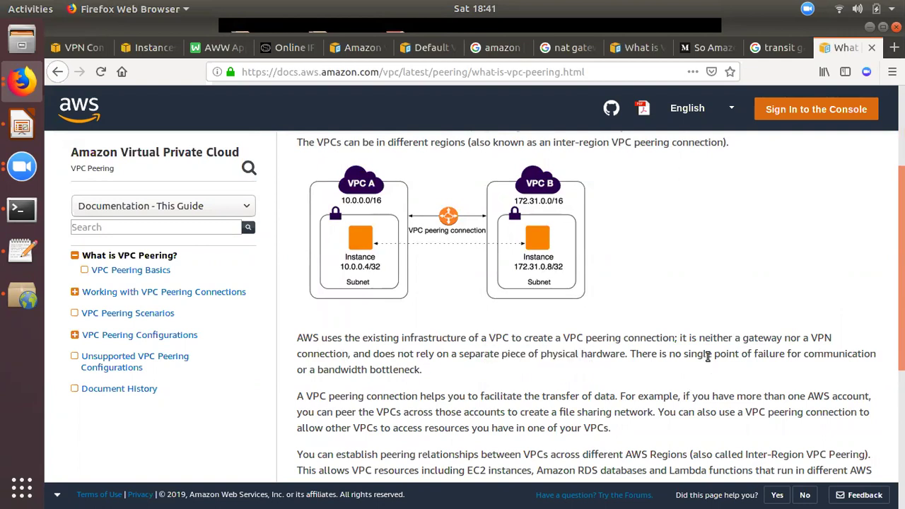
left_click_drag(732, 359, 846, 357)
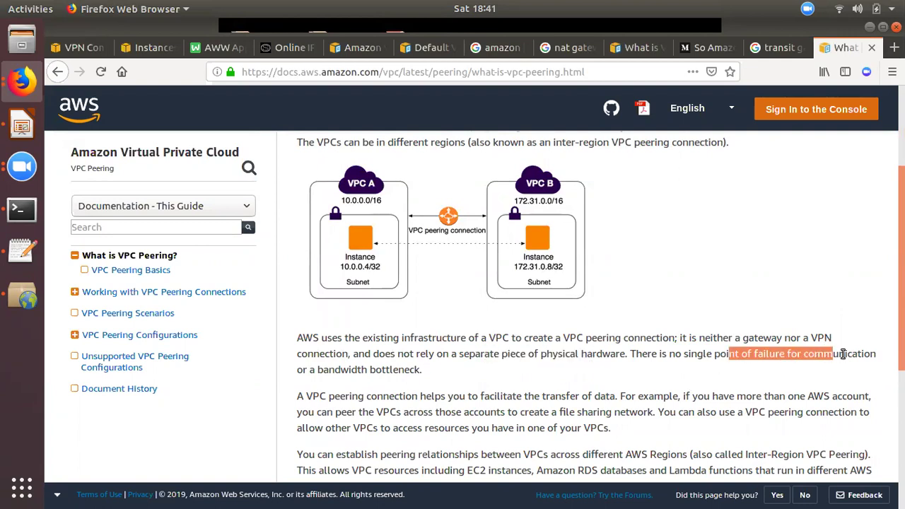
left_click(357, 364)
left_click_drag(358, 367, 341, 367)
scroll(453, 382, "down", 4)
scroll(385, 320, "up", 5)
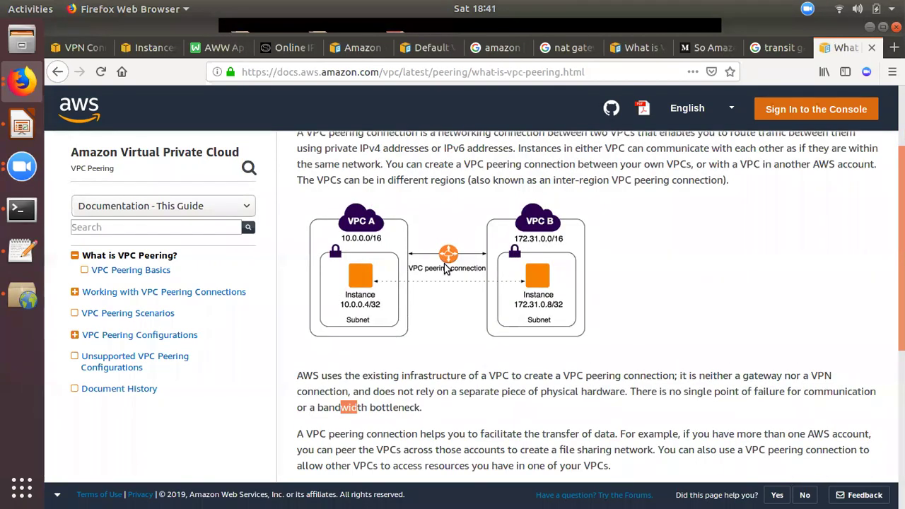
Read the paragraph on peering VPCs across AWS accounts, highlighting the passage about creating a file sharing network across accounts.
scroll(488, 312, "down", 3)
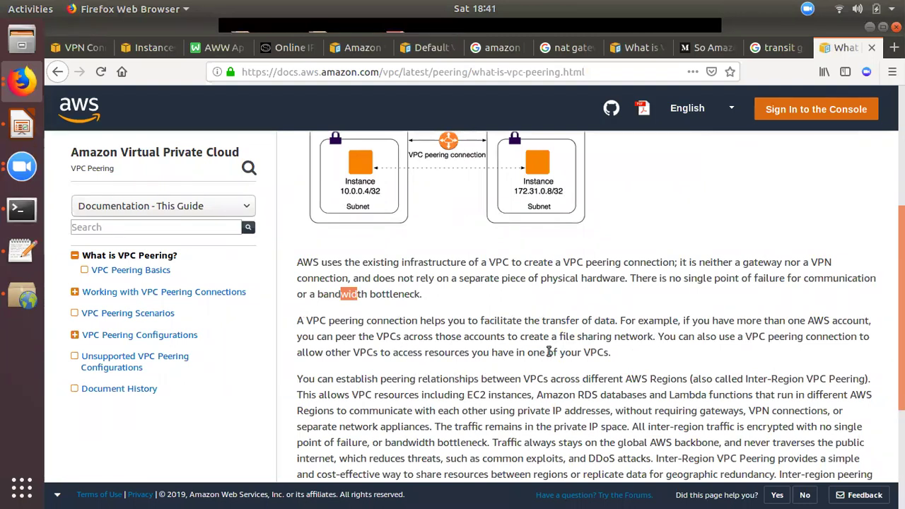
left_click_drag(423, 337, 501, 338)
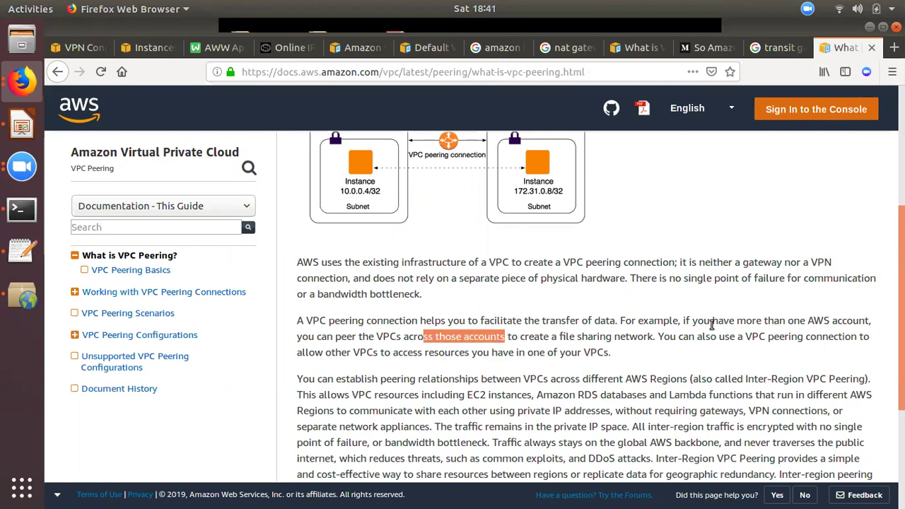
left_click(418, 337)
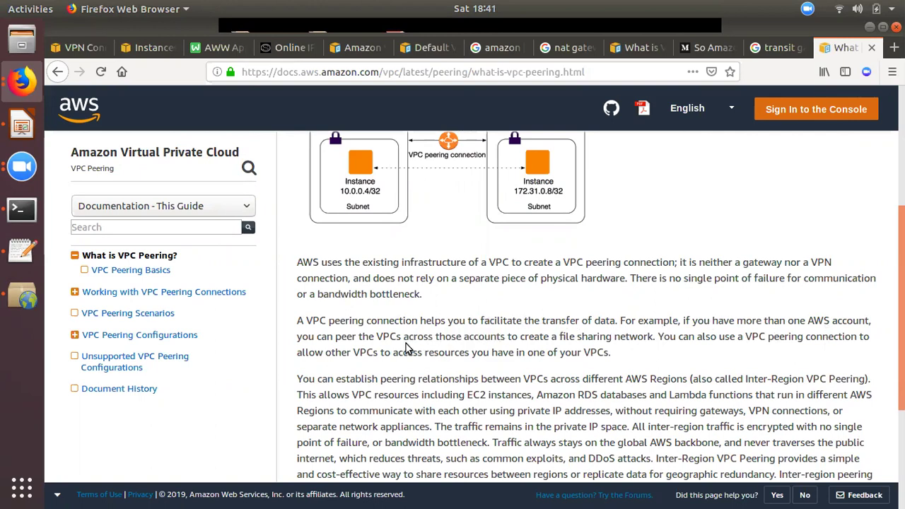
left_click_drag(409, 338, 454, 337)
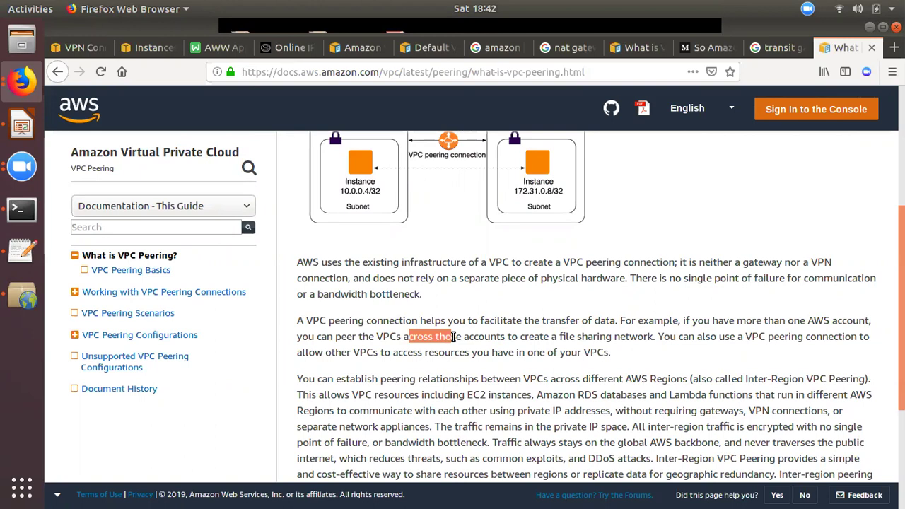
left_click_drag(594, 345, 477, 319)
left_click(675, 352)
left_click_drag(405, 338, 577, 337)
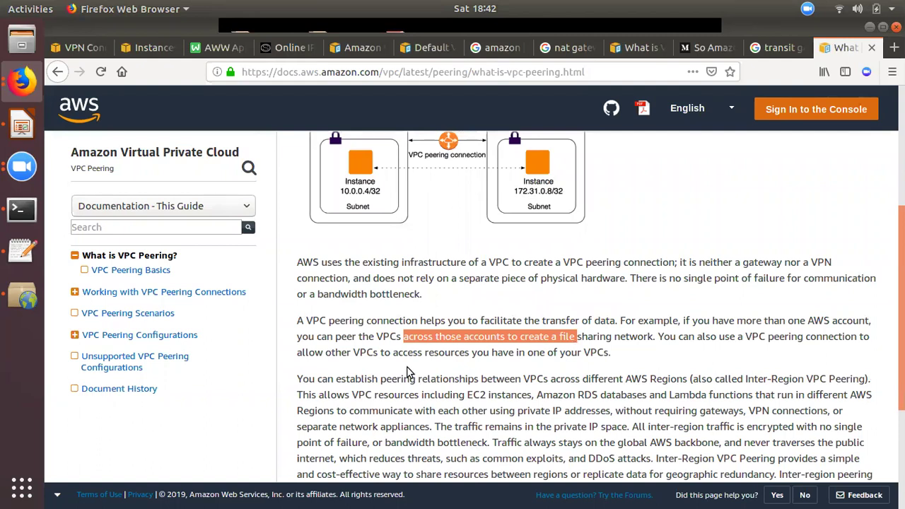
left_click(426, 356)
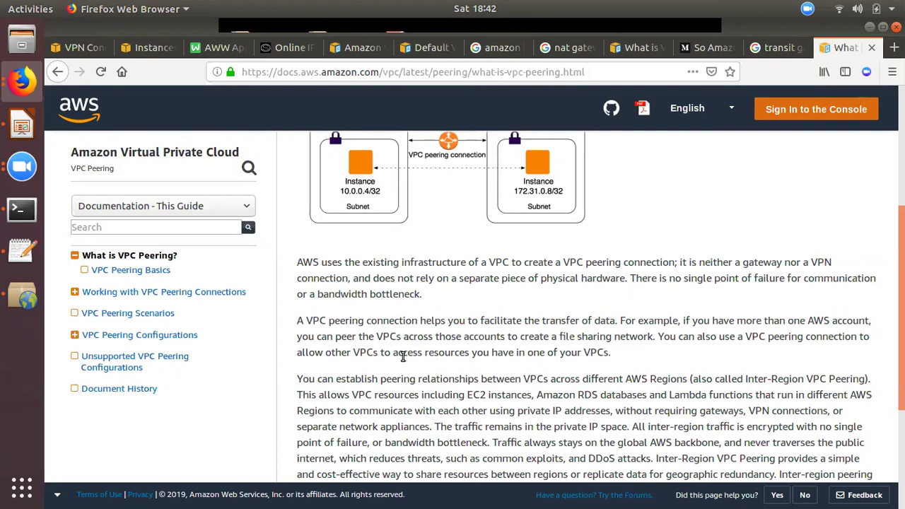
Return to the VPC console and open the list of your VPCs.
left_click(21, 81)
left_click(140, 98)
left_click(79, 54)
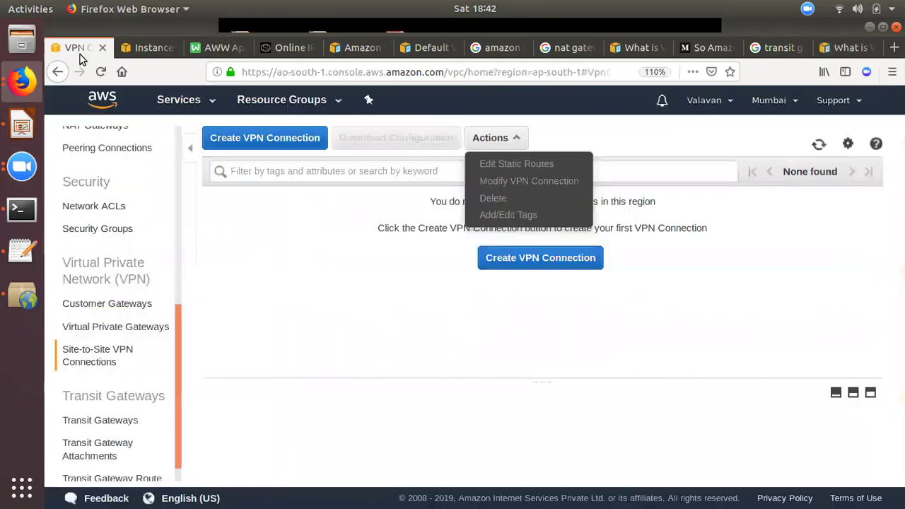
scroll(92, 212, "up", 4)
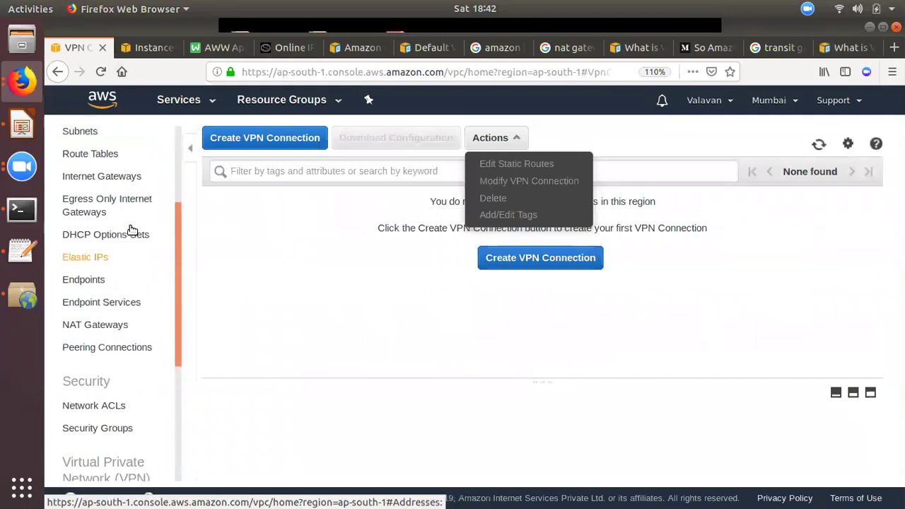
left_click(85, 179)
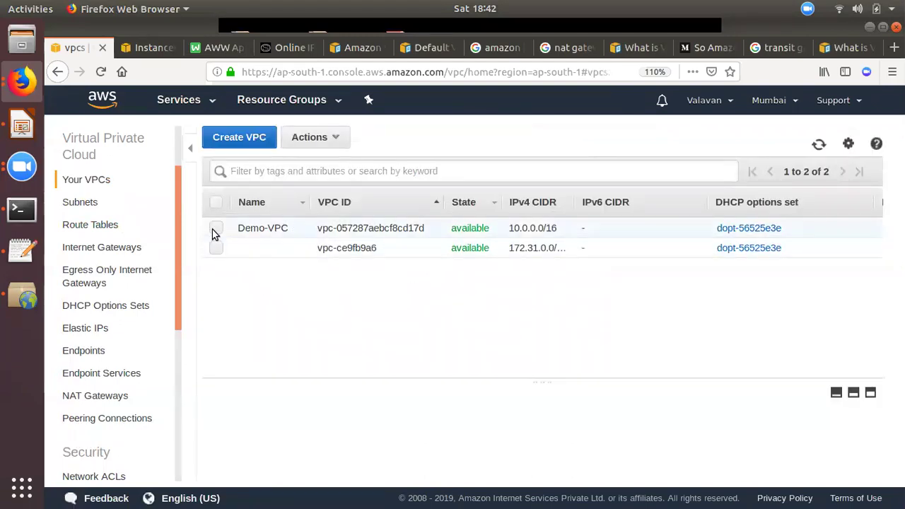
left_click(216, 228)
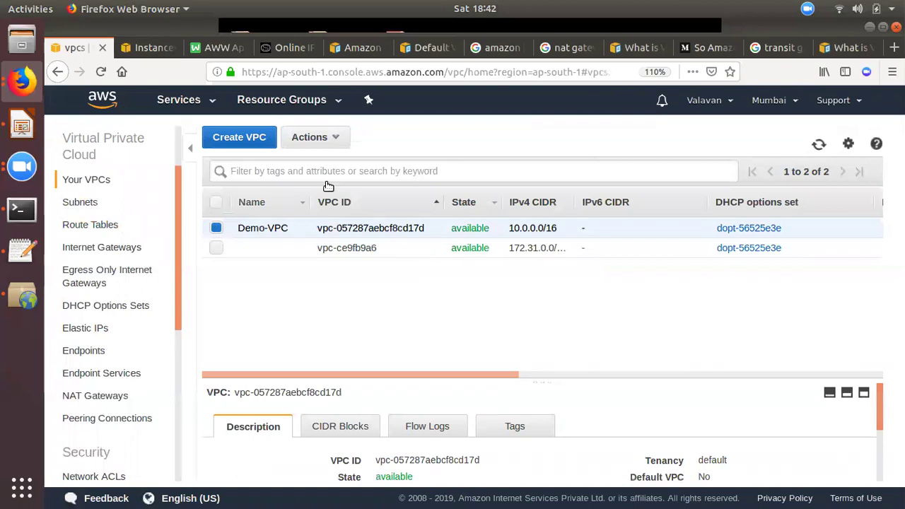
left_click(338, 140)
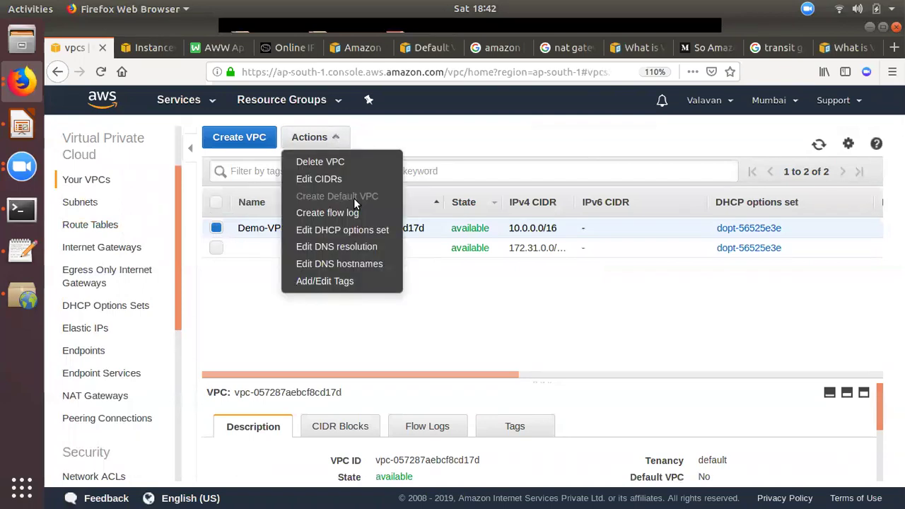
left_click(268, 334)
left_click(317, 140)
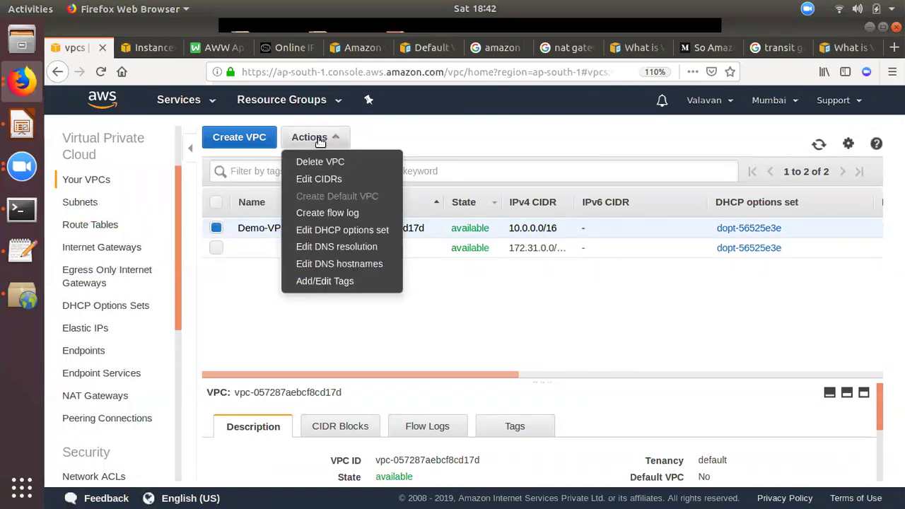
left_click(201, 343)
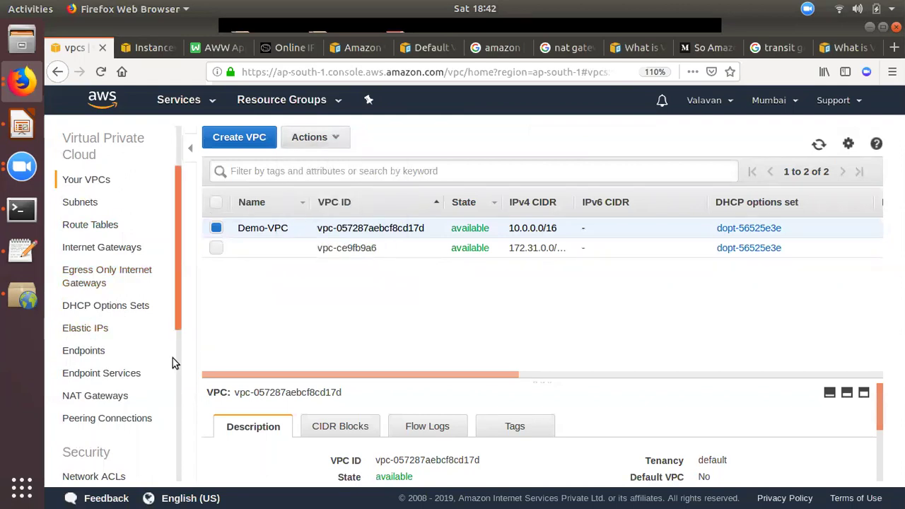
Start a new VPC peering connection named demopeering with vpc-ce9fb9a6 as the requester VPC.
scroll(142, 353, "down", 2)
left_click(116, 350)
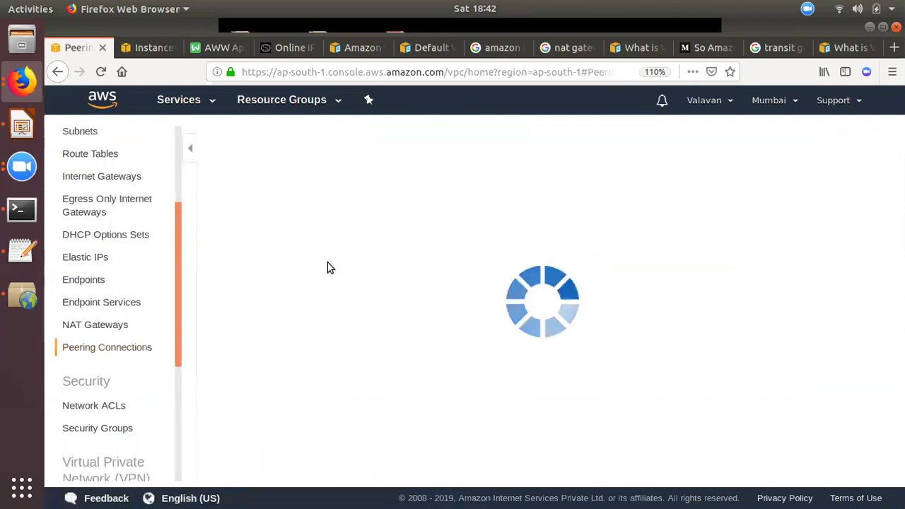
left_click(526, 266)
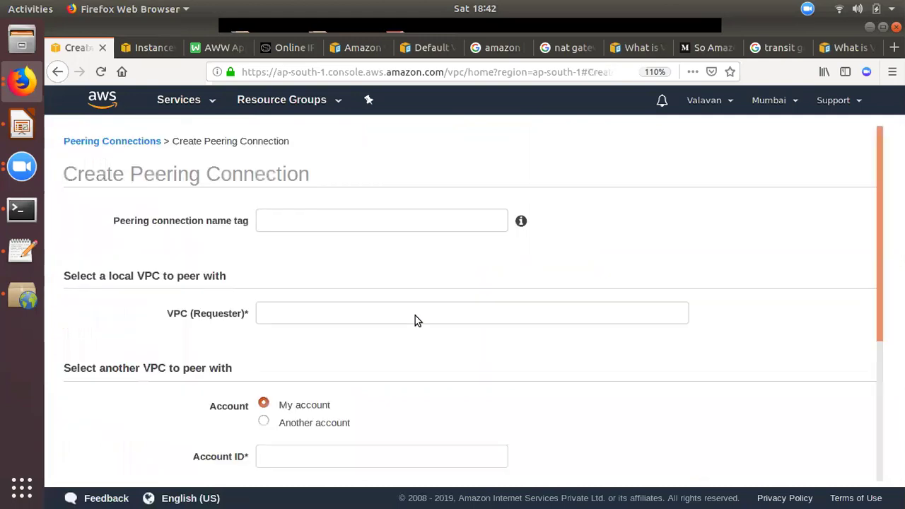
left_click(276, 211)
type("demopeering")
left_click(309, 319)
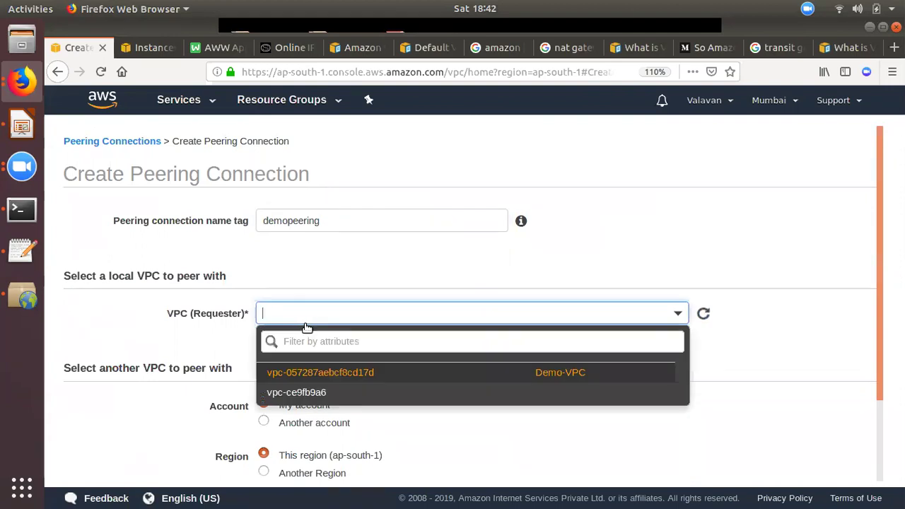
left_click(317, 398)
Choose Demo-VPC (vpc-057287aebcf8cd17d) as the accepter VPC in the same account and region, and create the peering connection.
scroll(330, 375, "down", 2)
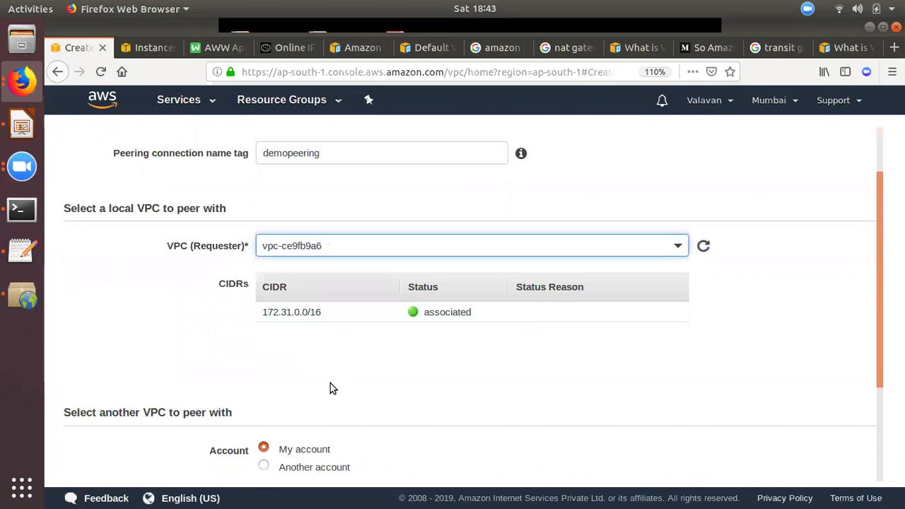
scroll(268, 341, "down", 4)
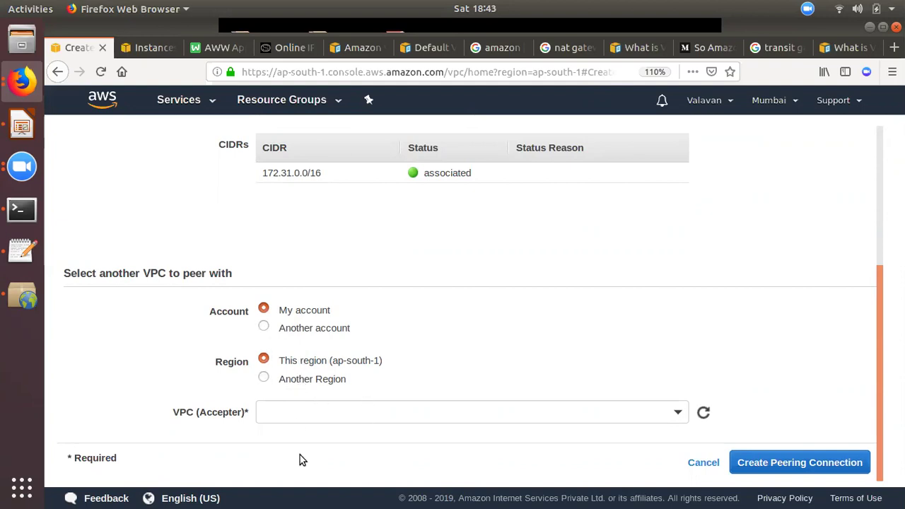
left_click(303, 416)
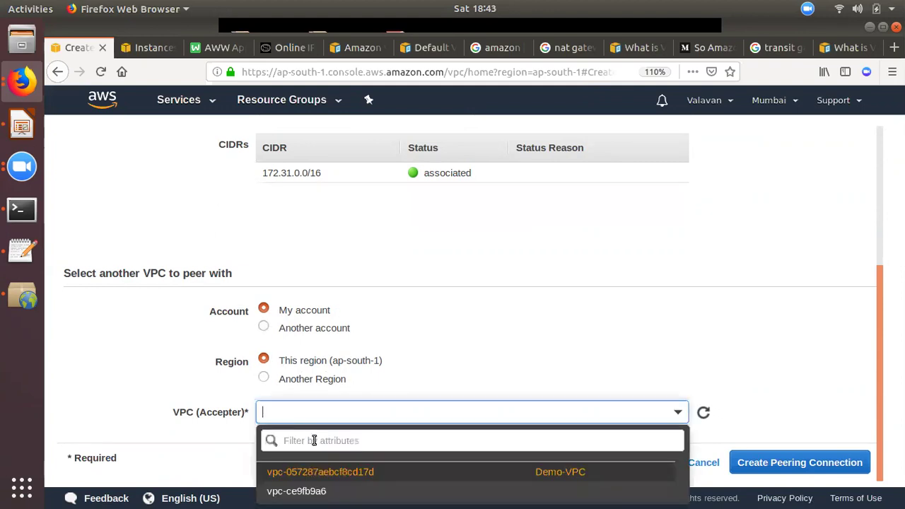
left_click(320, 471)
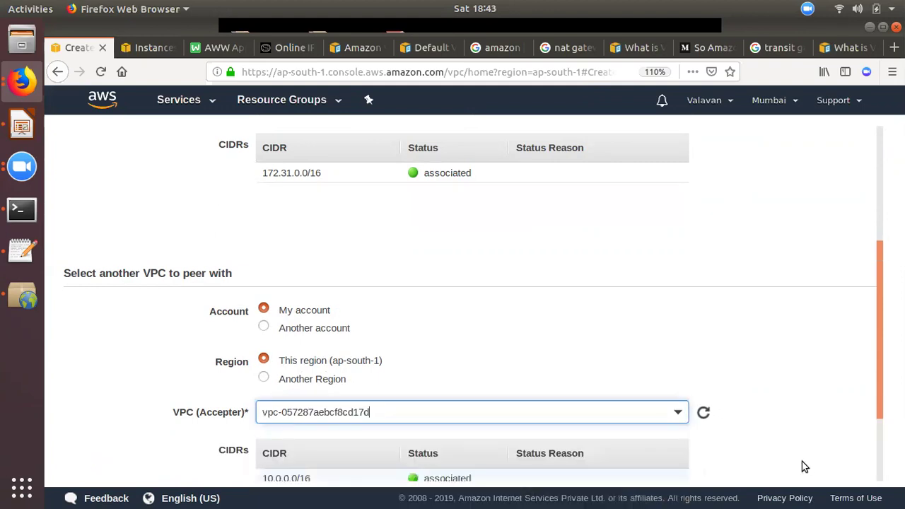
scroll(636, 439, "down", 3)
left_click(799, 463)
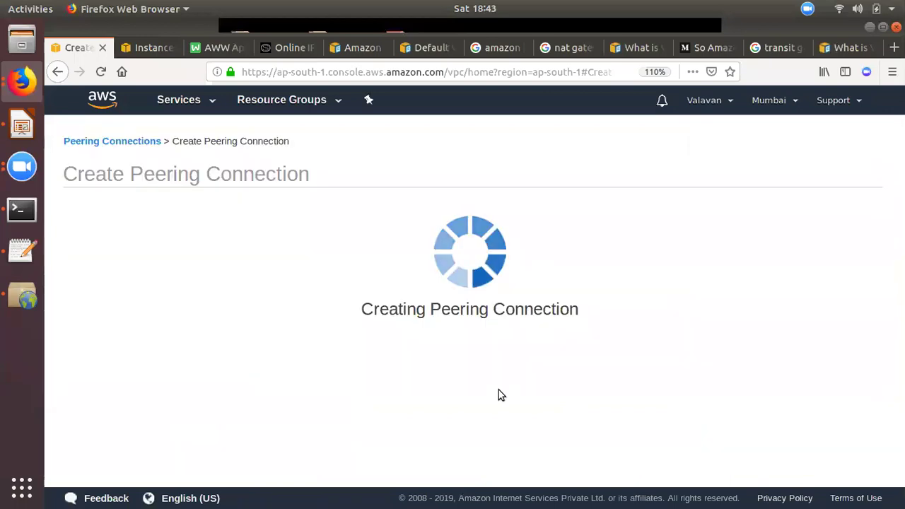
left_click_drag(208, 263, 248, 372)
left_click(529, 325)
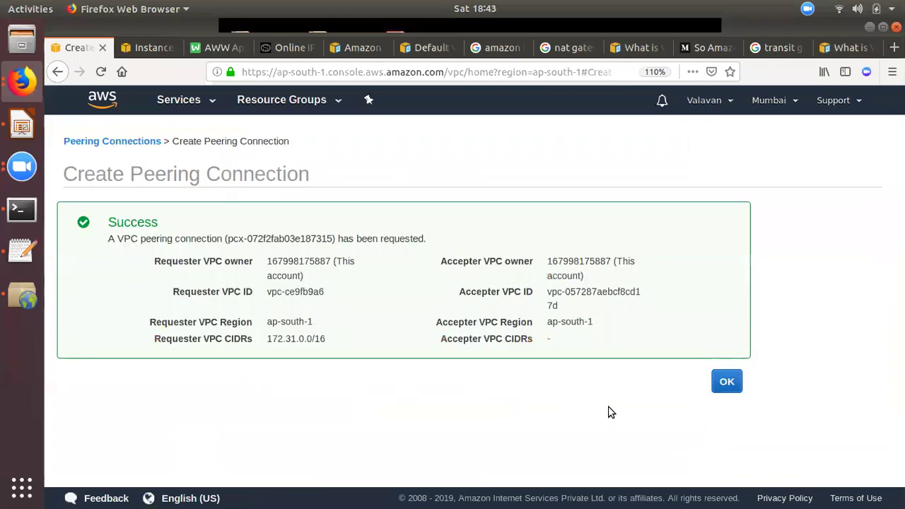
left_click(727, 382)
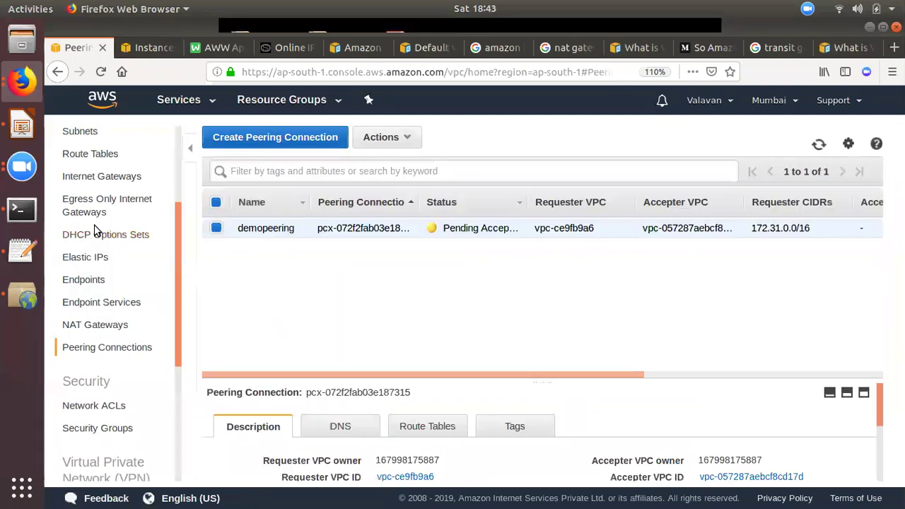
Accept the demopeering VPC peering connection request and dismiss the dialog.
scroll(157, 304, "up", 3)
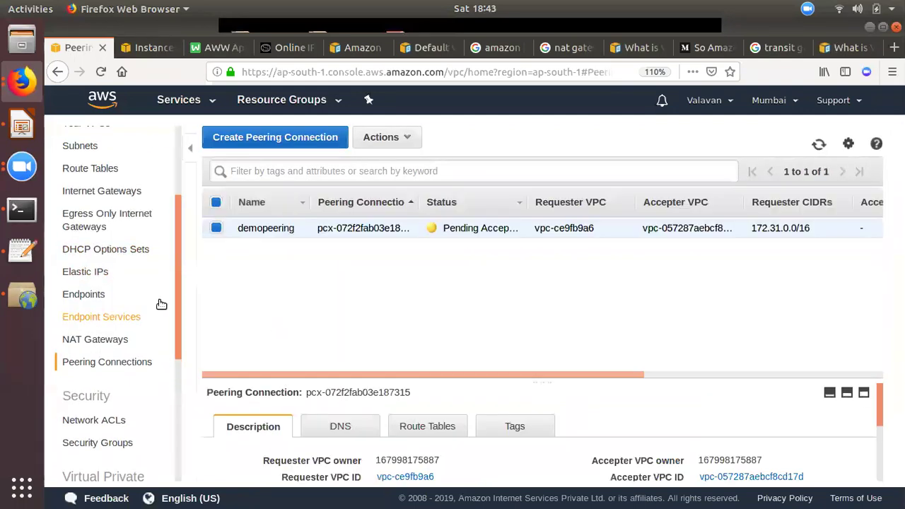
left_click(412, 139)
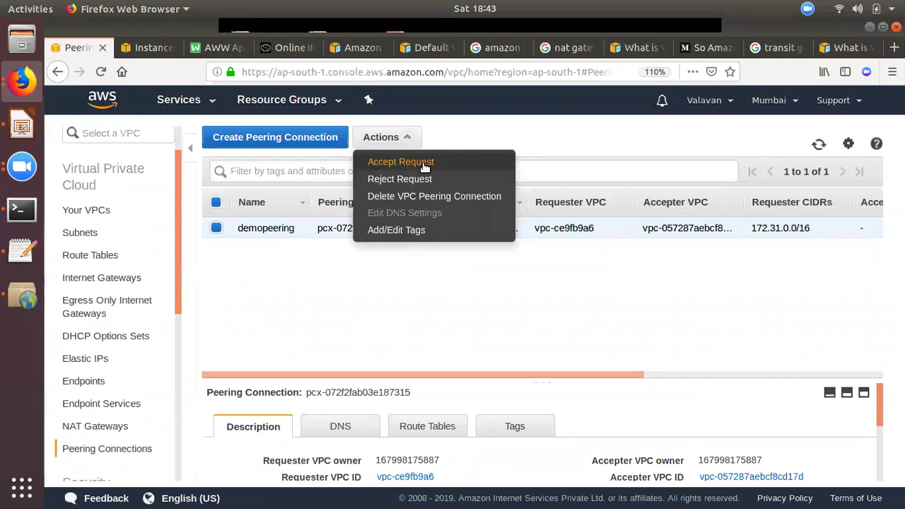
left_click(423, 162)
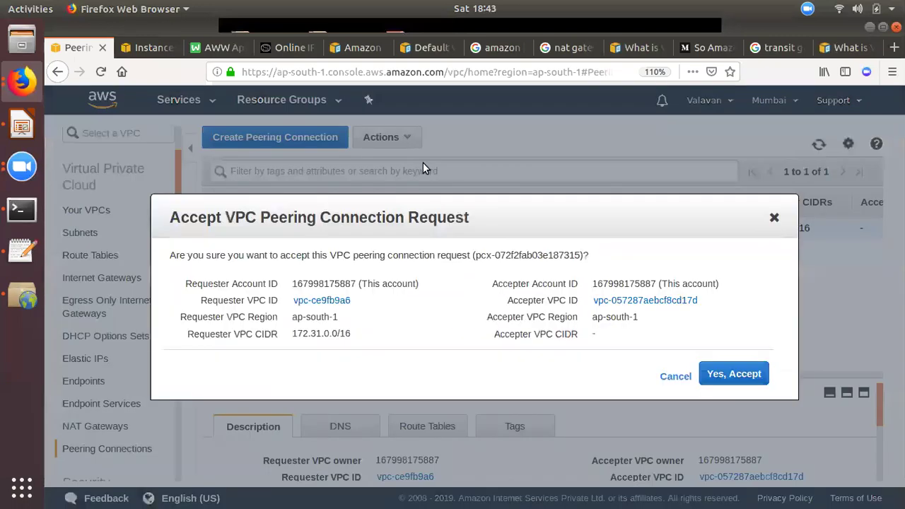
left_click(738, 379)
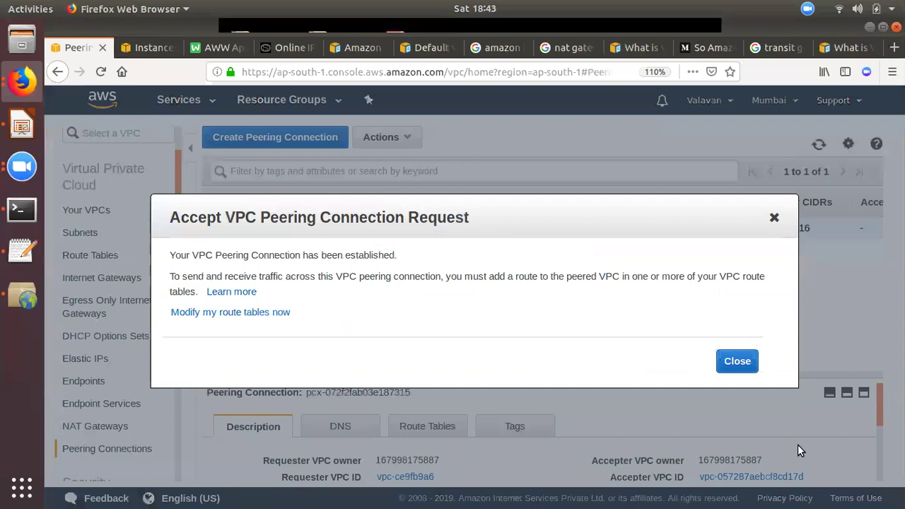
left_click(739, 363)
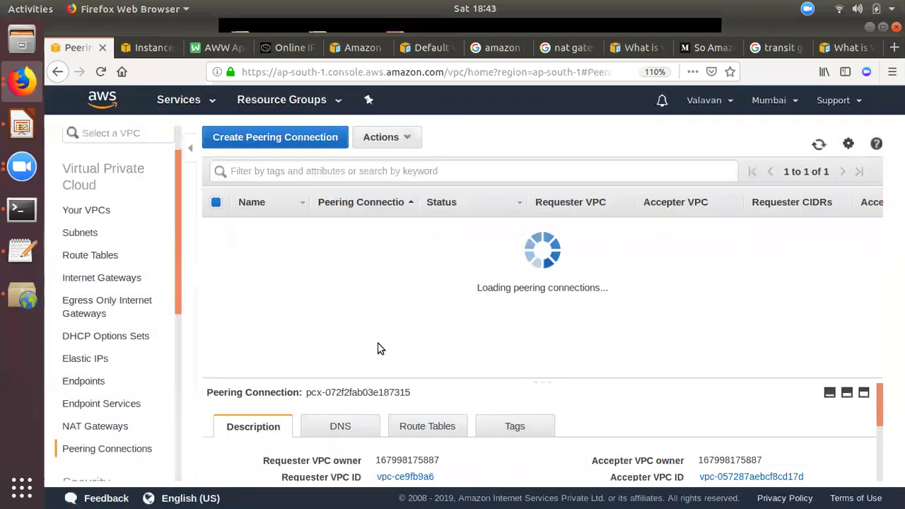
Open the routes of the unnamed main route table rtb-10e80f7b of vpc-ce9fb9a6 for editing.
left_click(92, 256)
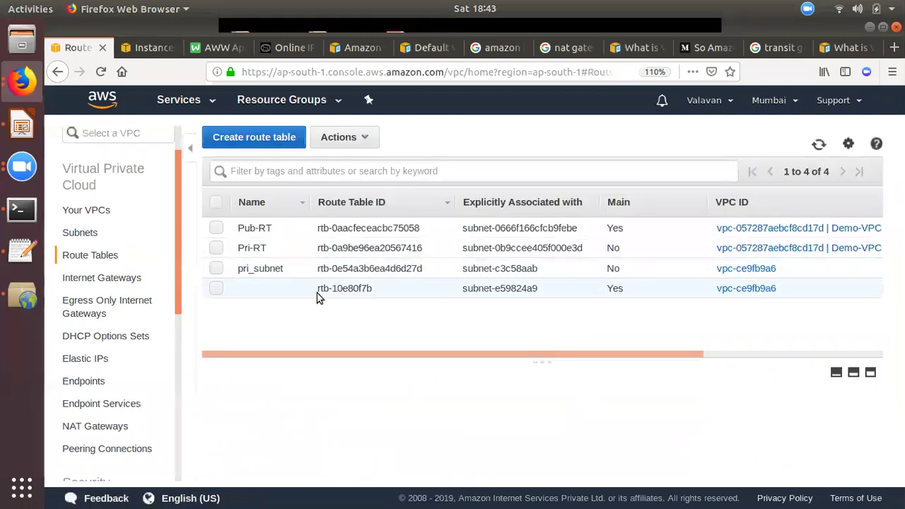
left_click(216, 288)
left_click(331, 350)
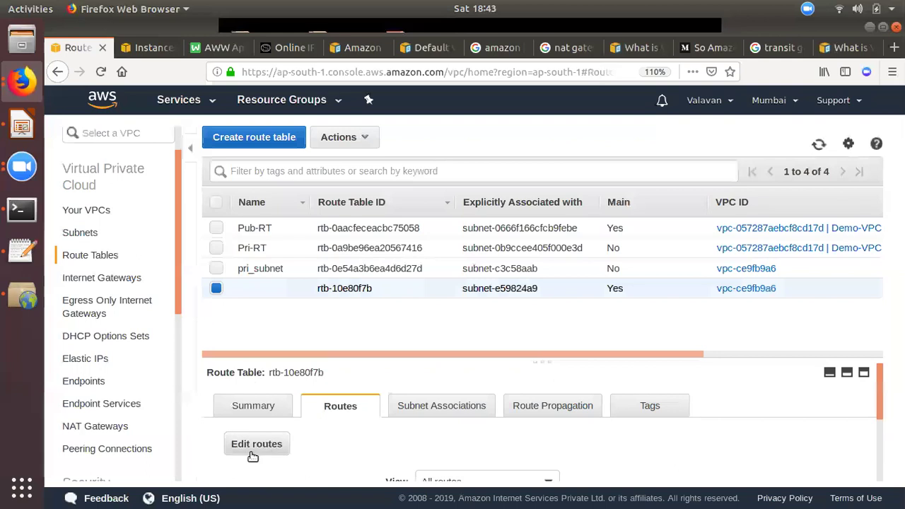
left_click(251, 447)
left_click(114, 276)
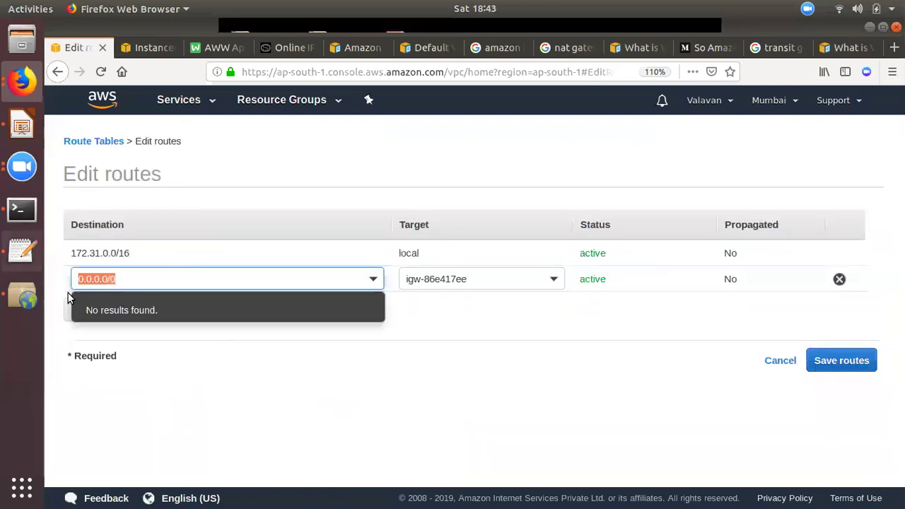
type("10.0.0.0/")
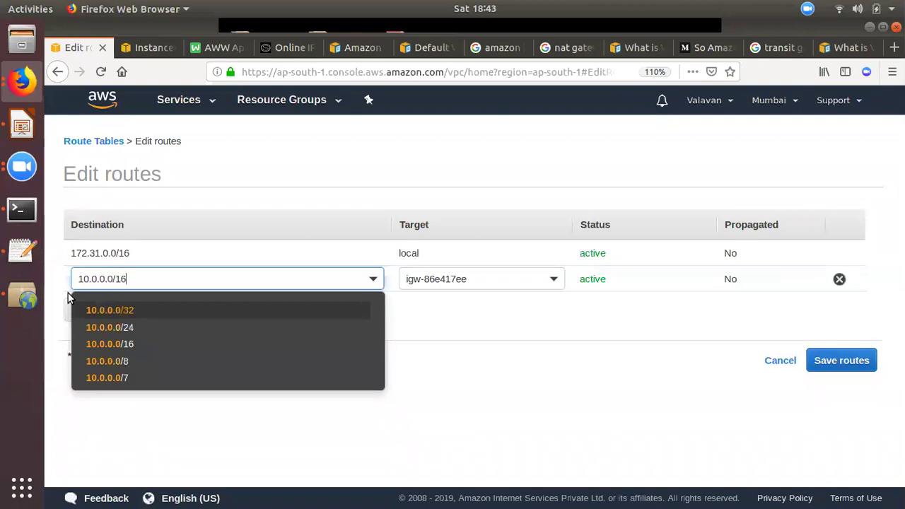
left_click(440, 277)
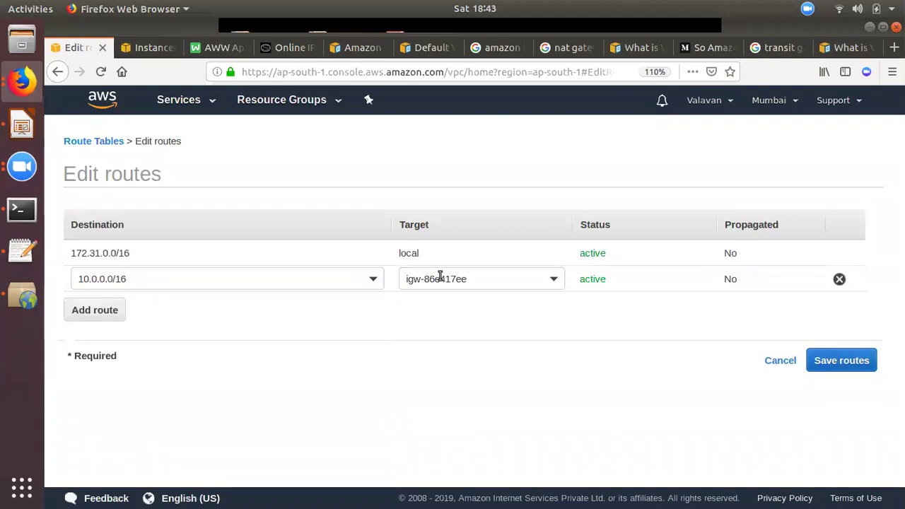
left_click(331, 337)
left_click(456, 280)
left_click(216, 312)
left_click(171, 285)
key("ctrl+a")
type("0")
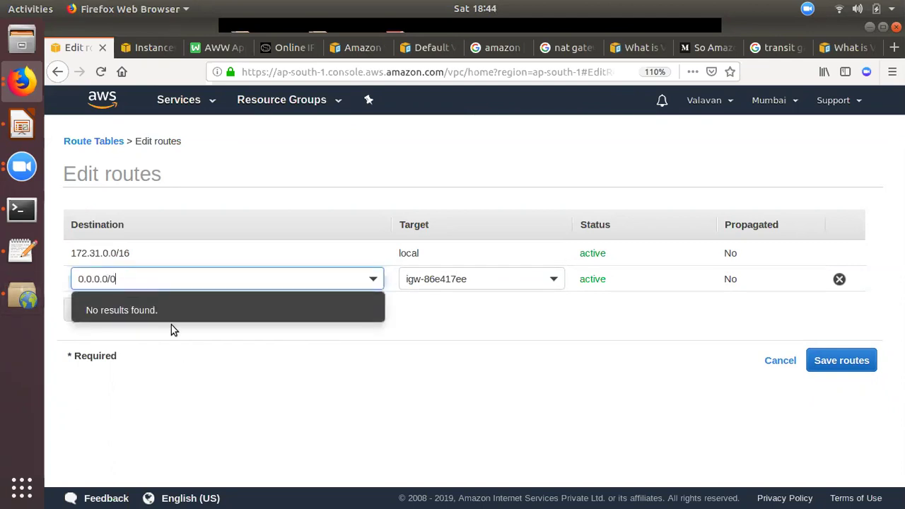
Add a route for 10.0.0.0/16 targeting the demopeering peering connection and save the routes.
left_click(97, 309)
type("10.0.0.0")
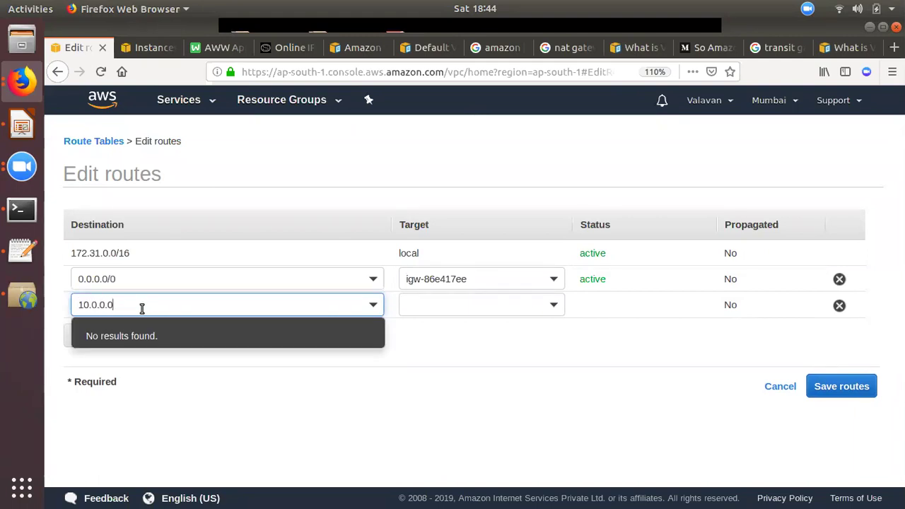
type("/16")
left_click(460, 305)
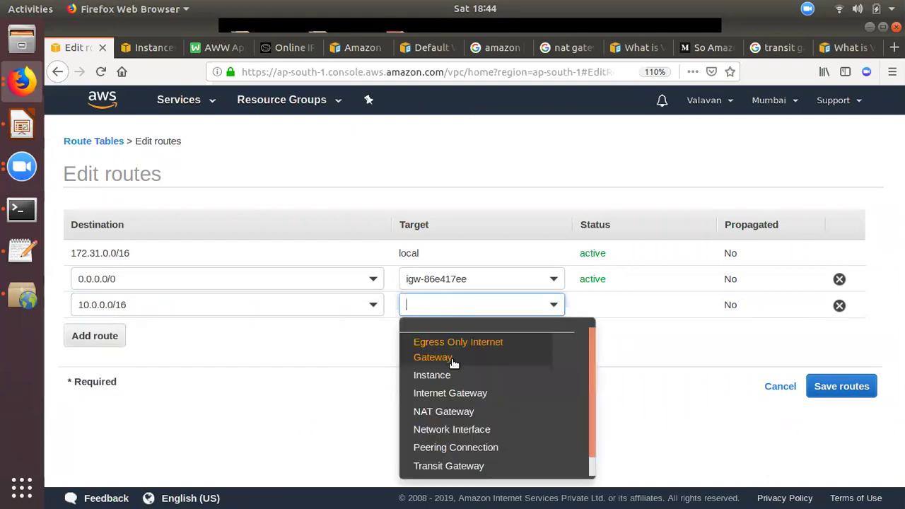
left_click(467, 448)
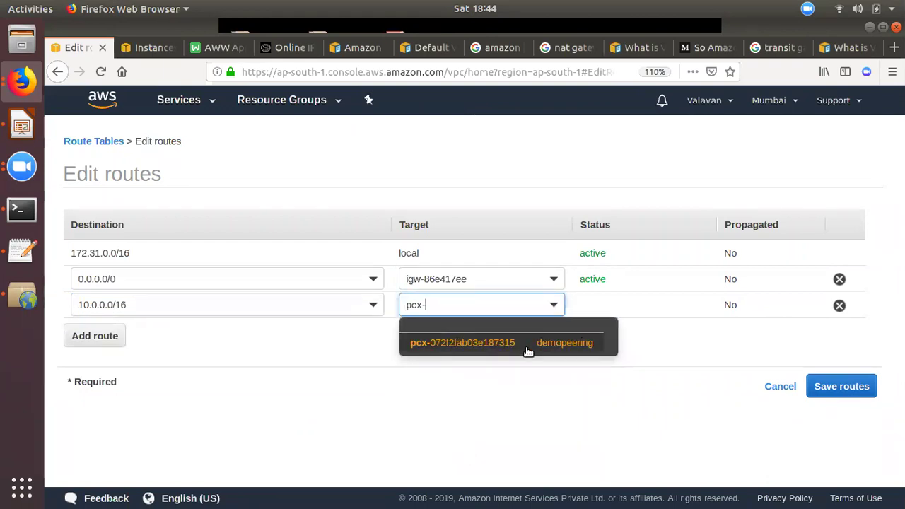
left_click(564, 343)
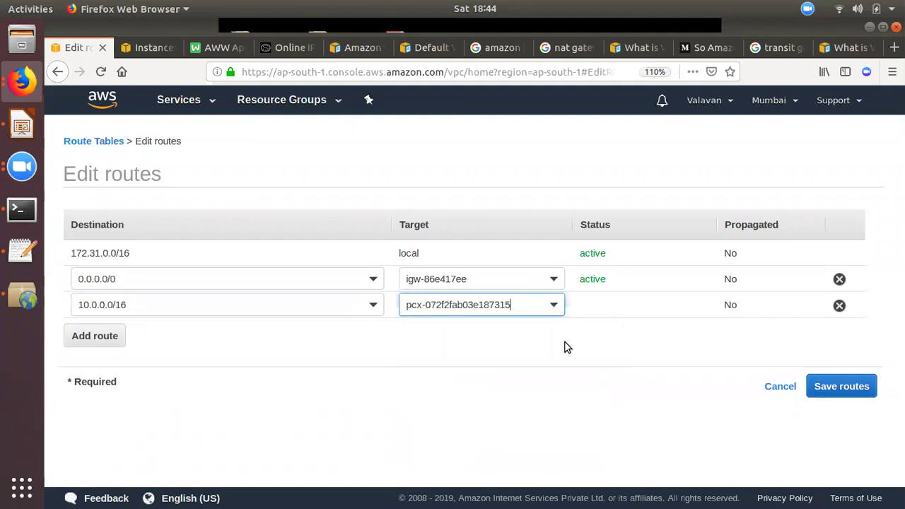
left_click(814, 383)
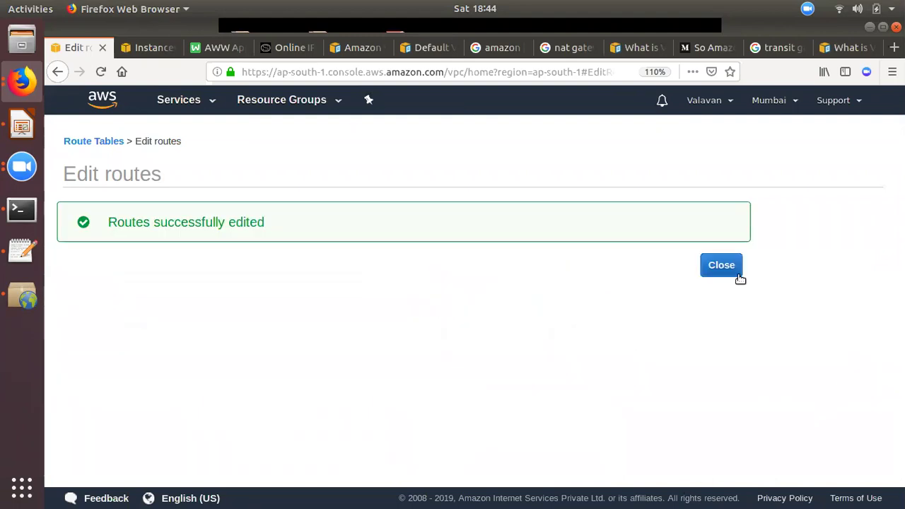
left_click(721, 266)
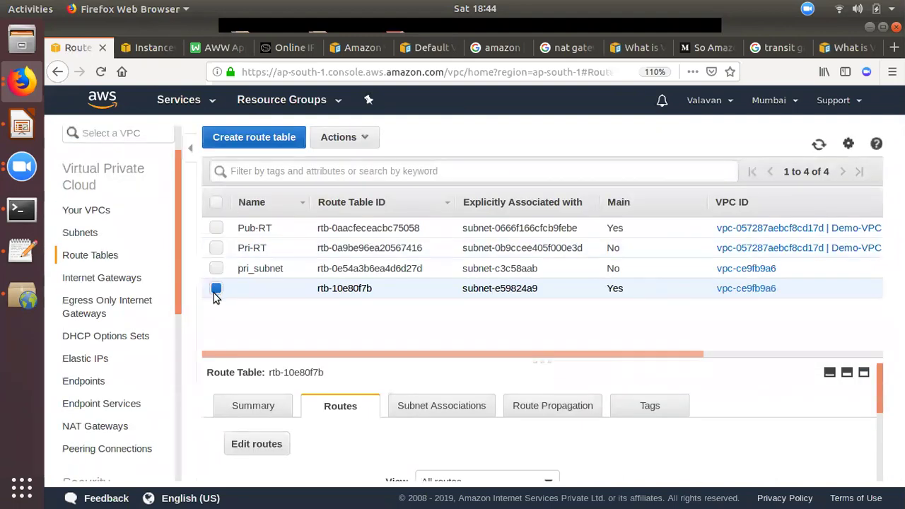
Open the routes of the Pub-RT route table of Demo-VPC for editing.
left_click(216, 289)
left_click(217, 228)
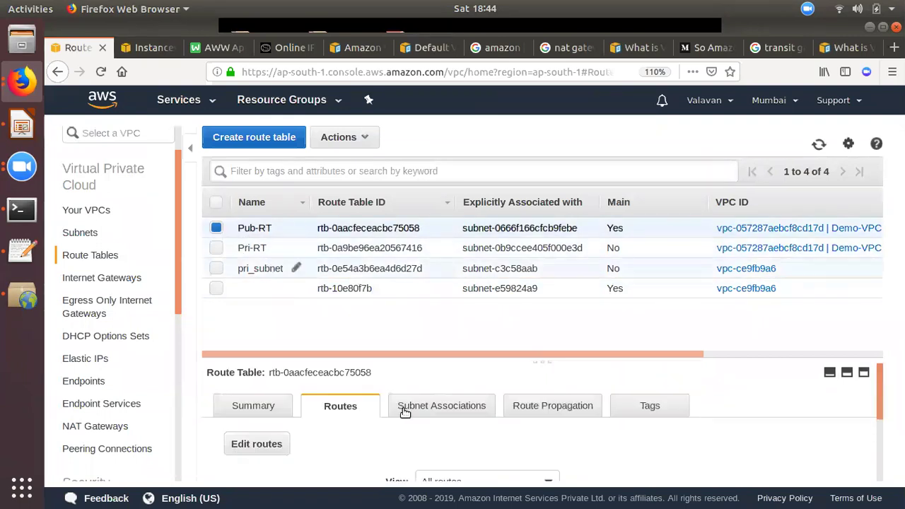
left_click(260, 443)
Add a route for 172.16.0.0/16 targeting the demopeering peering connection and save the routes.
left_click(92, 309)
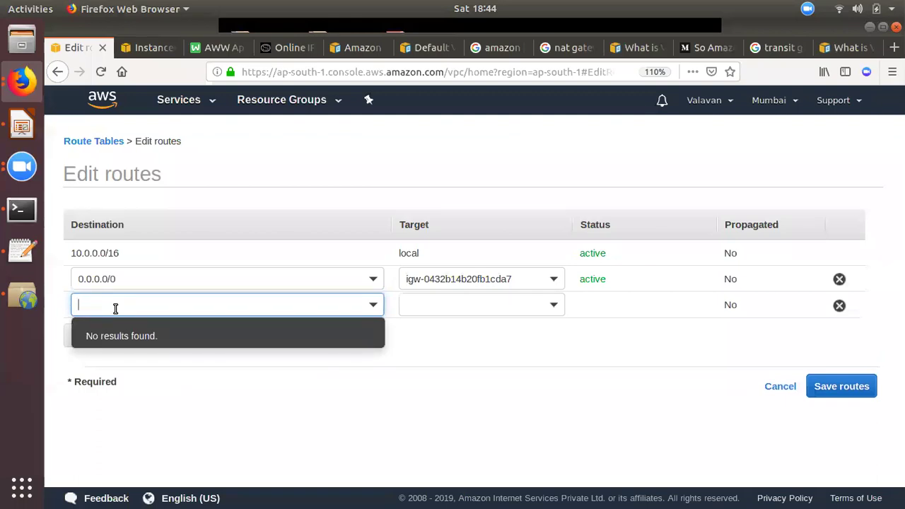
type("172.16.")
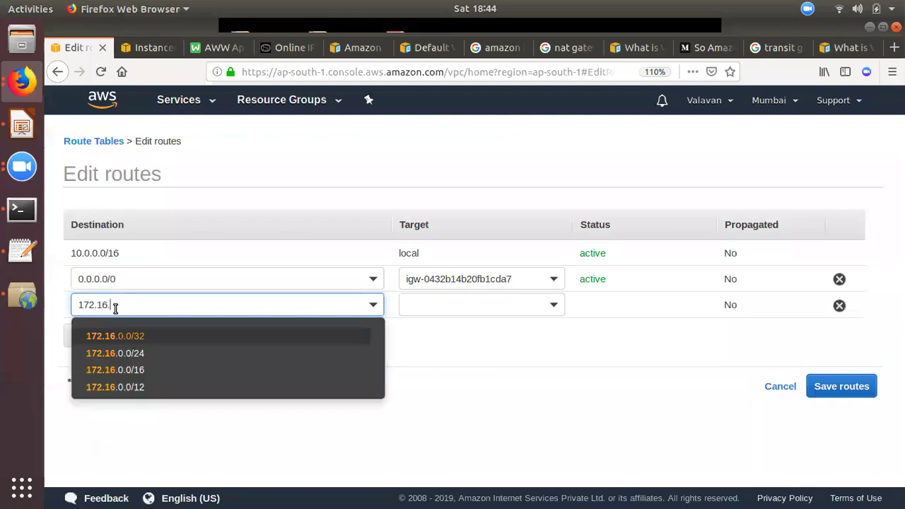
type("0.0/1")
left_click(247, 377)
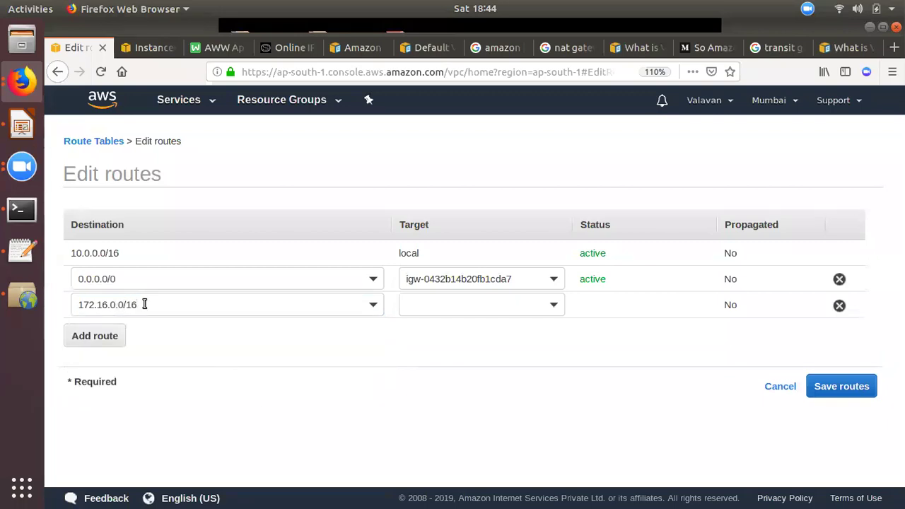
left_click(445, 306)
left_click(432, 449)
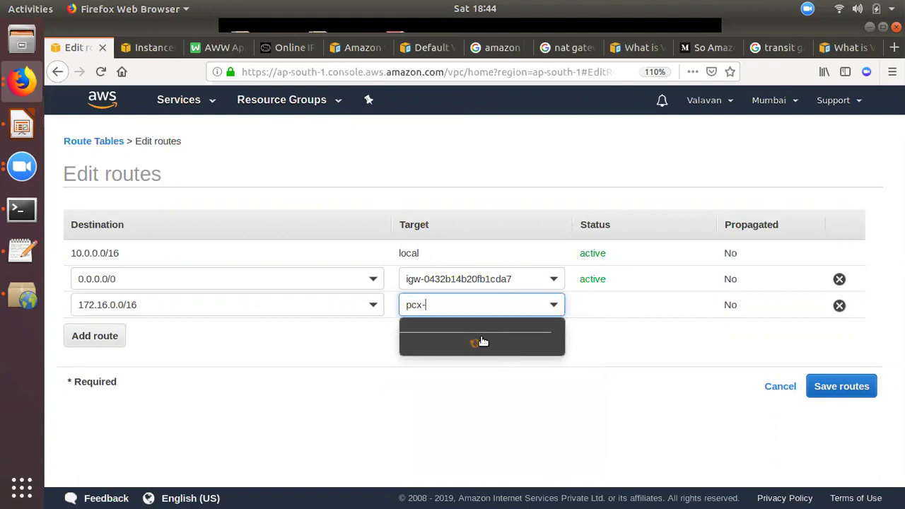
left_click(481, 341)
left_click(870, 394)
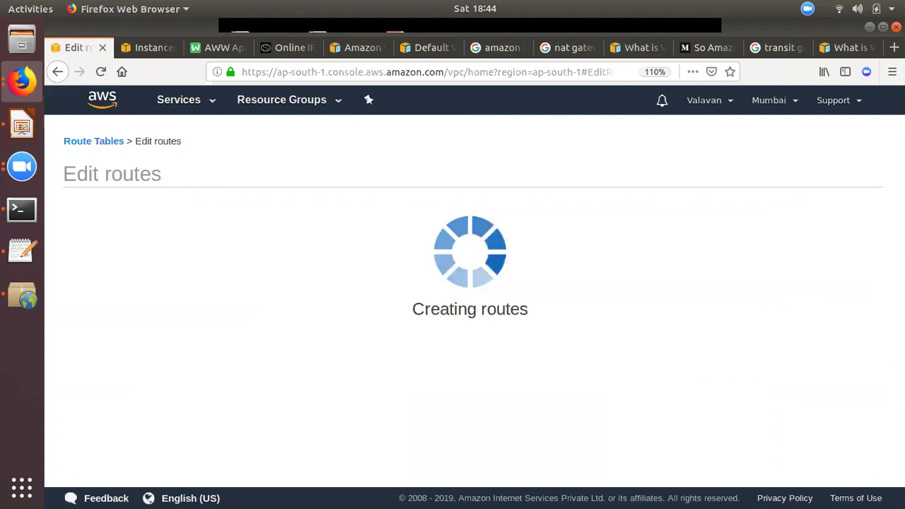
left_click(725, 268)
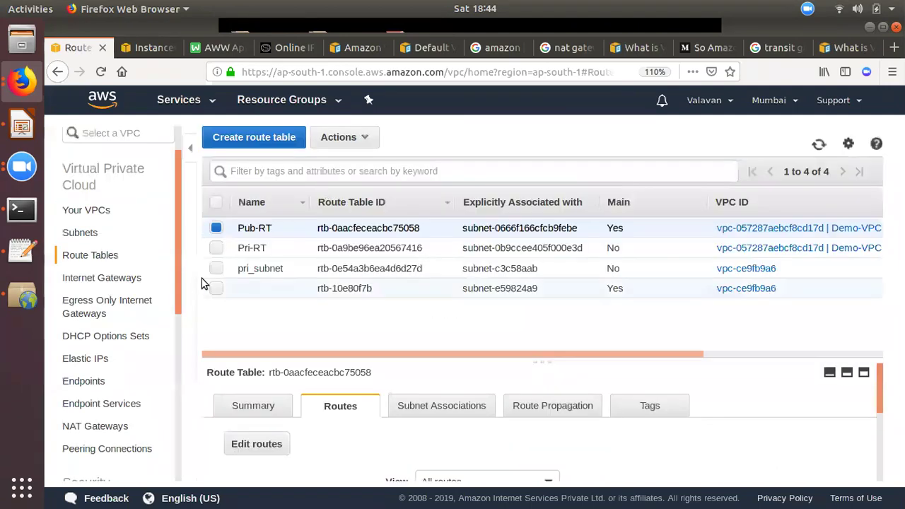
Set up a new EC2 instance in the default VPC vpc-ce9fb9a6, using subnet-c3c58aab in ap-south-1a with public IP auto-assignment enabled.
left_click(148, 48)
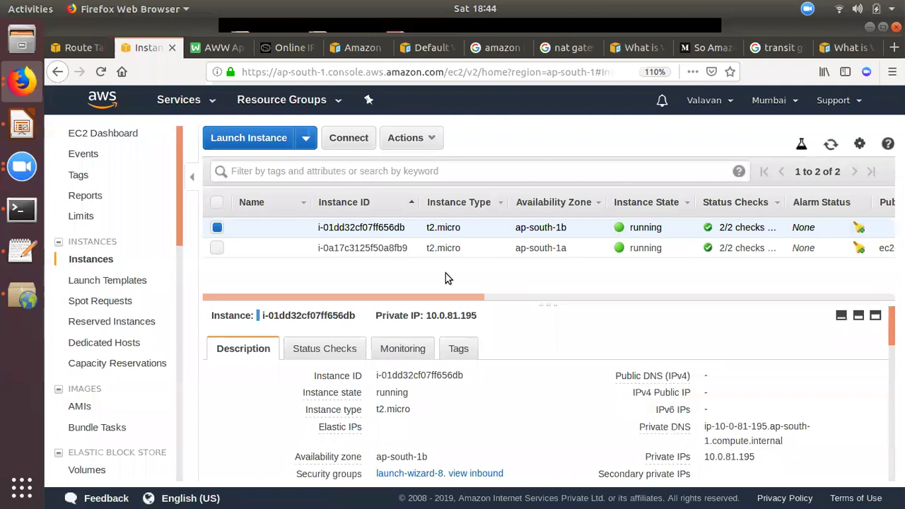
left_click(442, 143)
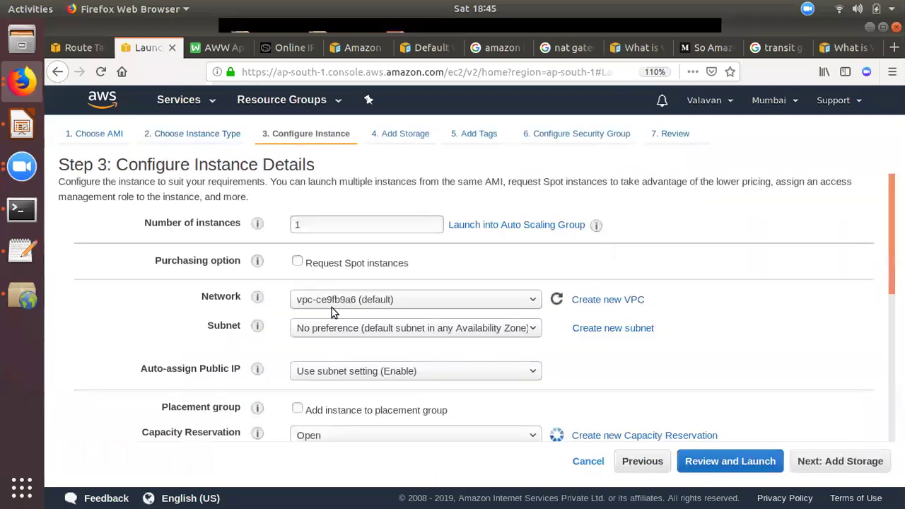
left_click(340, 328)
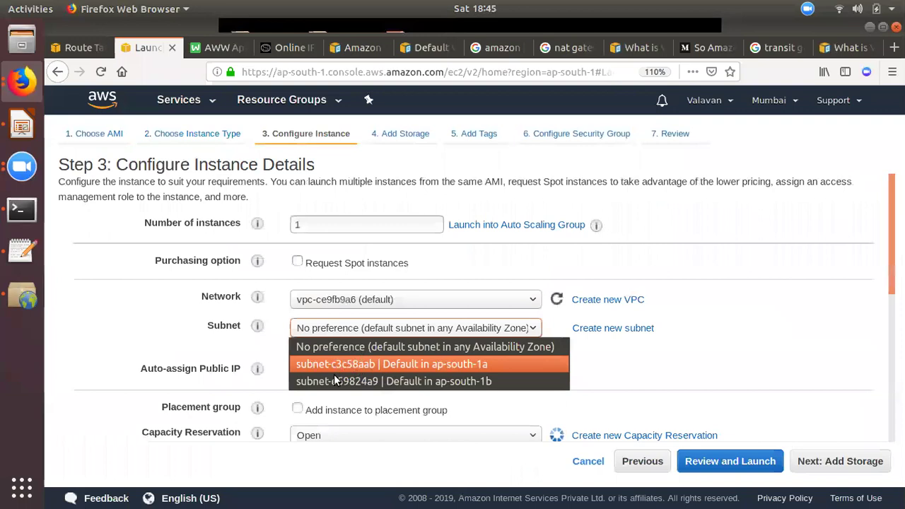
left_click(334, 374)
left_click(334, 375)
left_click(326, 407)
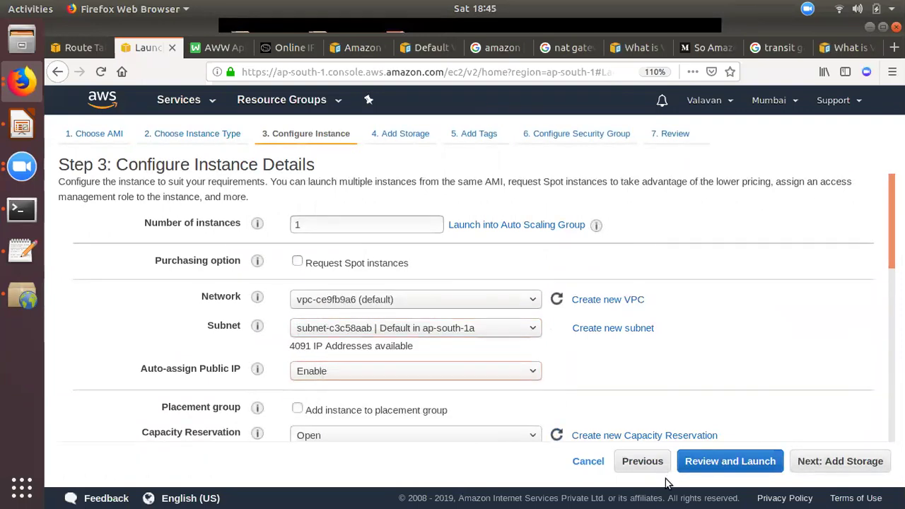
Continue through the storage and tag settings without changes and launch the instance.
left_click(833, 461)
left_click(827, 462)
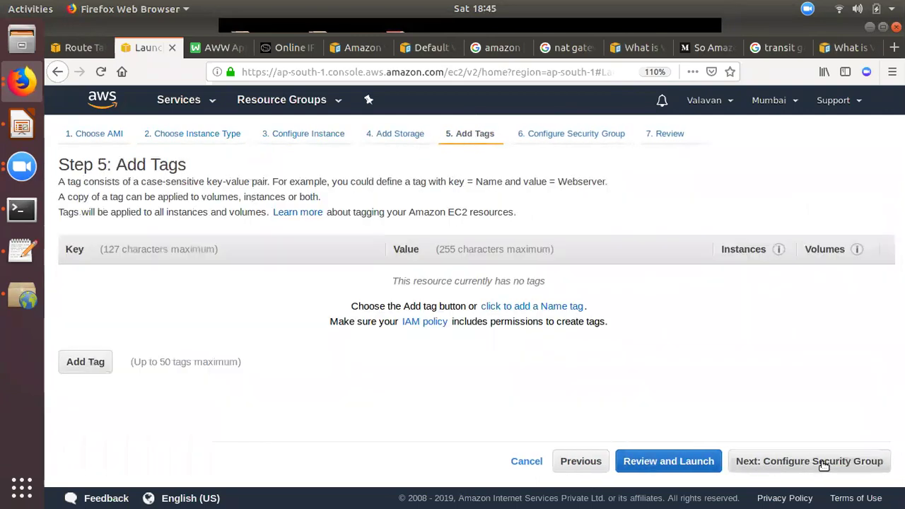
left_click(587, 468)
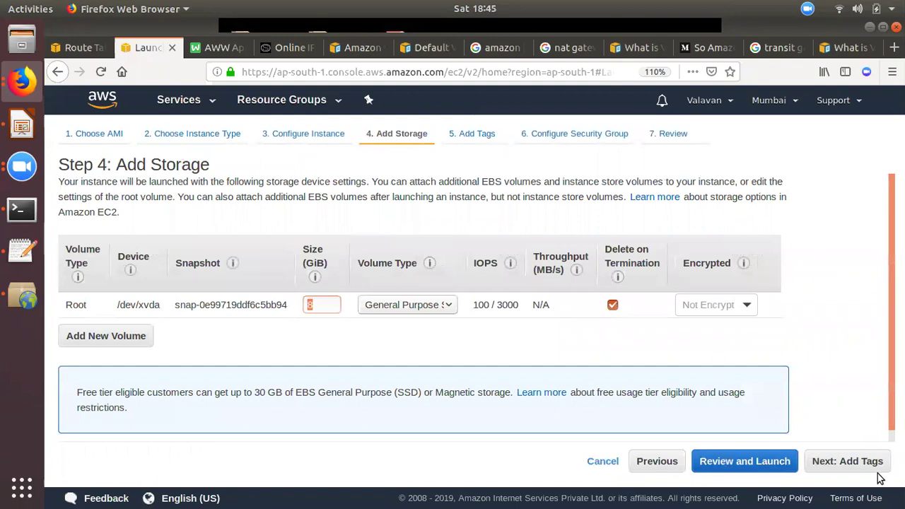
left_click(843, 460)
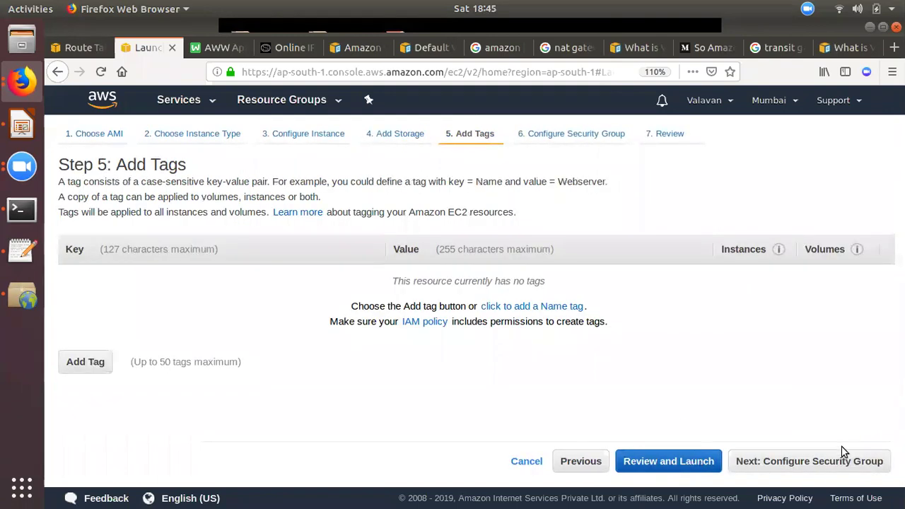
left_click(711, 461)
left_click(866, 462)
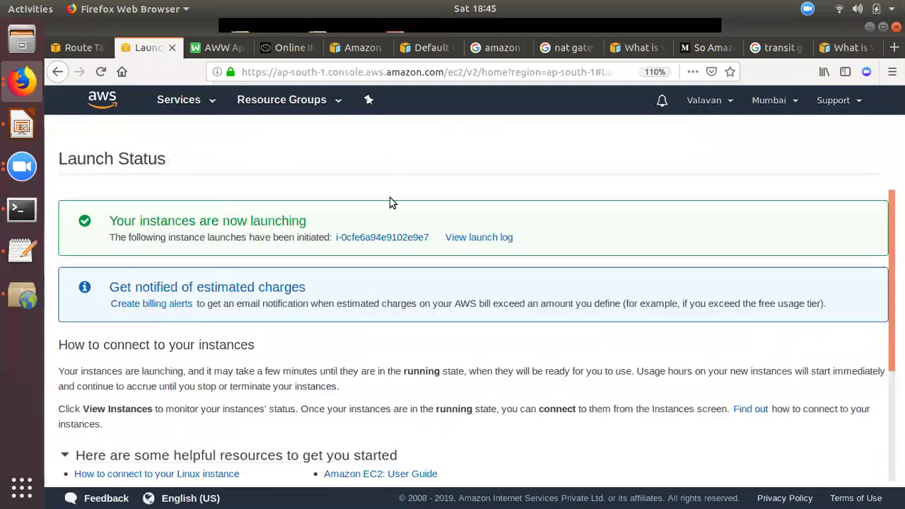
Open the newly launched instance's details and copy its private IP address.
left_click(374, 240)
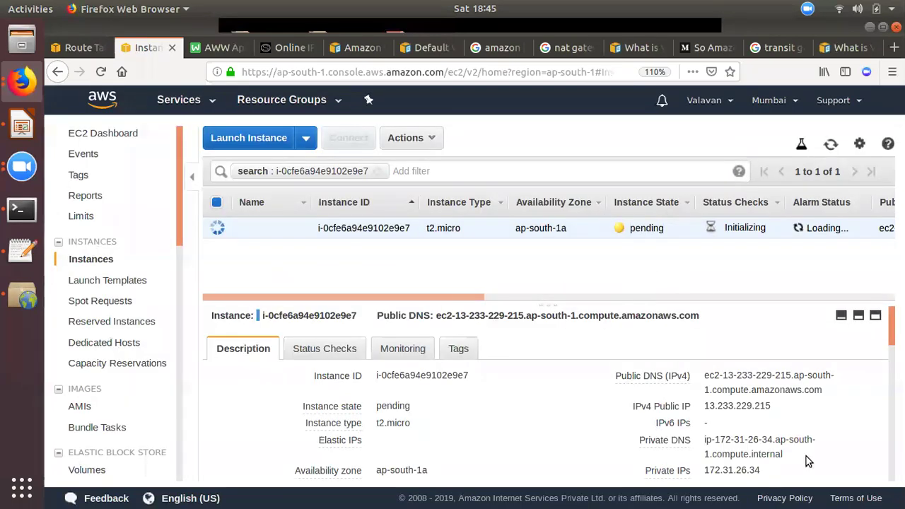
left_click(784, 407)
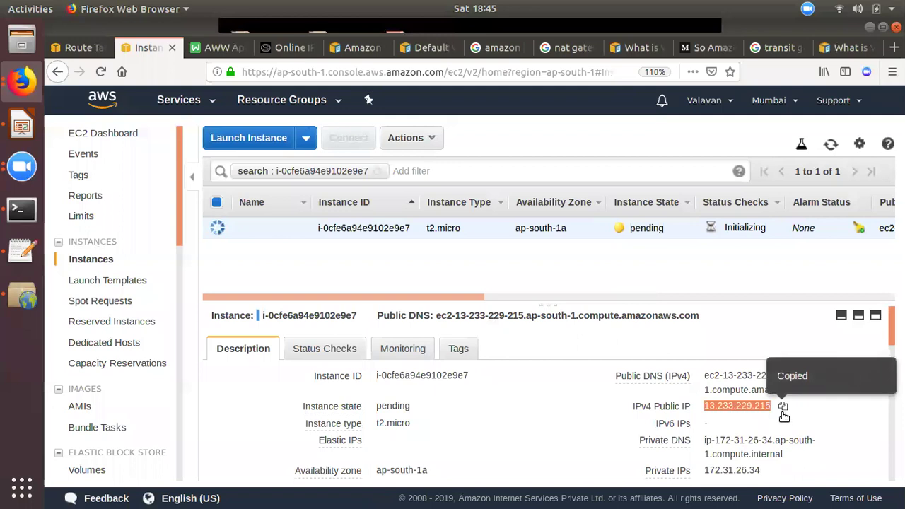
left_click(772, 471)
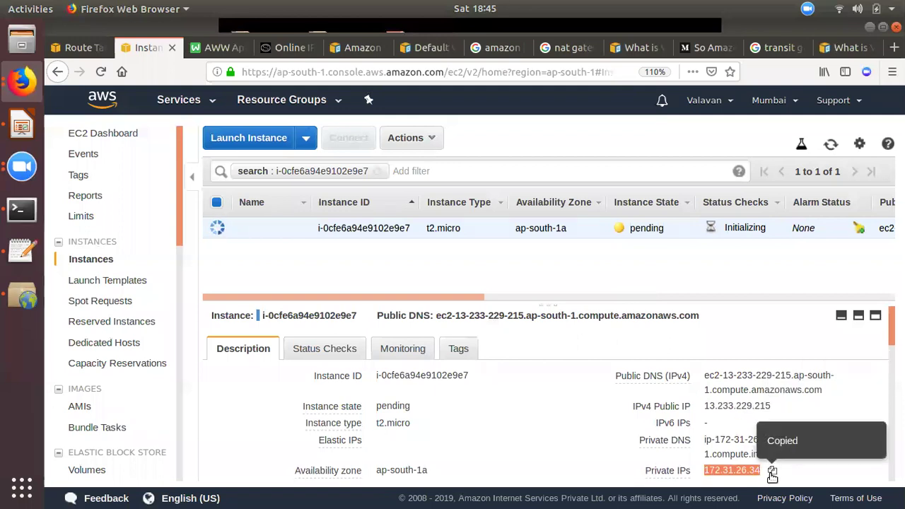
Switch to Terminal and clear the output of the root session on ip-10-0-0-151.
left_click(21, 208)
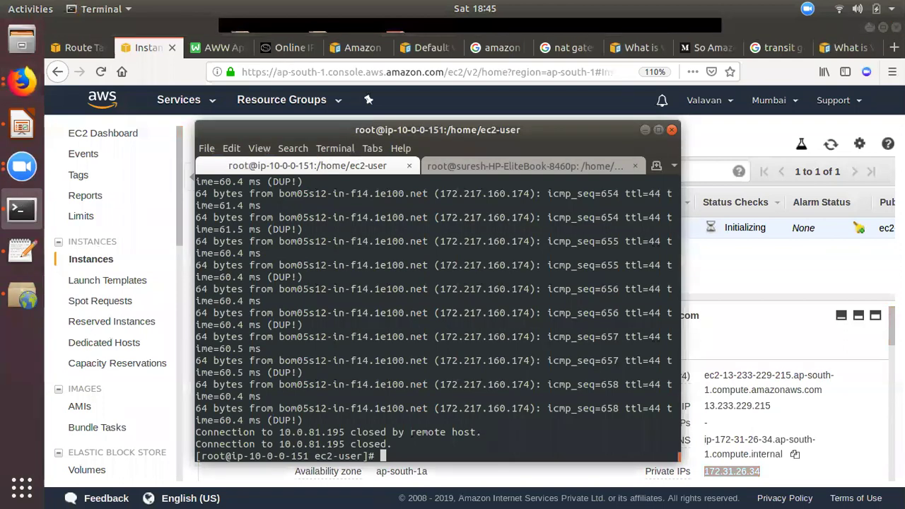
key("Return")
key("Return")
key("Return")
key("Return")
key("Return")
key("Return")
key("Return")
key("ctrl+l")
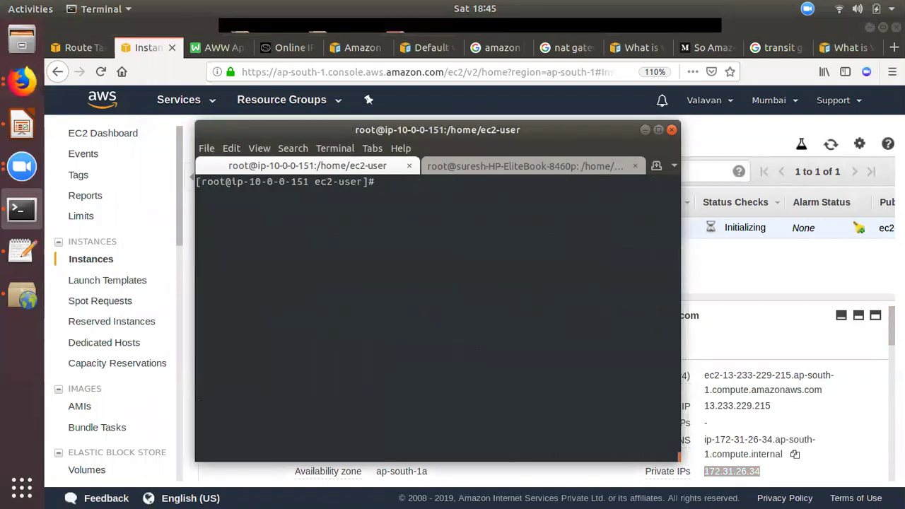
type("ssh -i key.ssh ec2-user@")
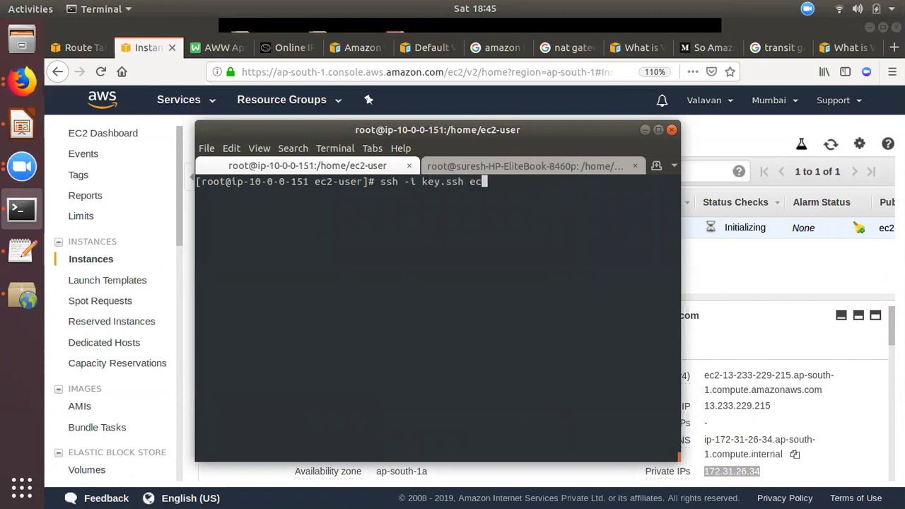
right_click(601, 275)
left_click(627, 317)
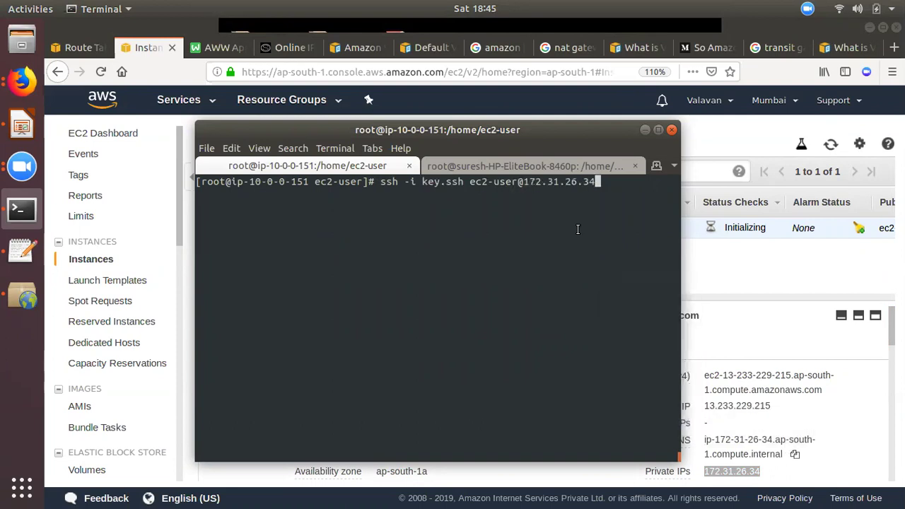
left_click_drag(515, 131, 404, 142)
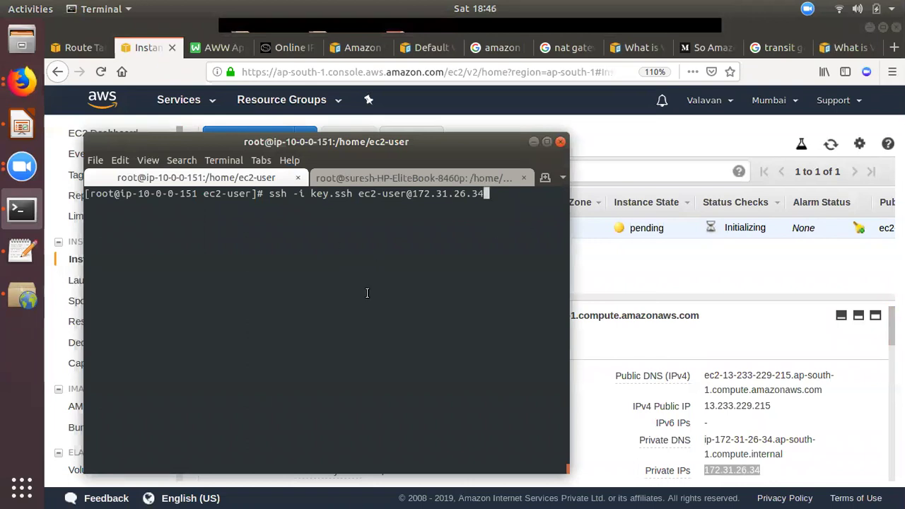
key("Return")
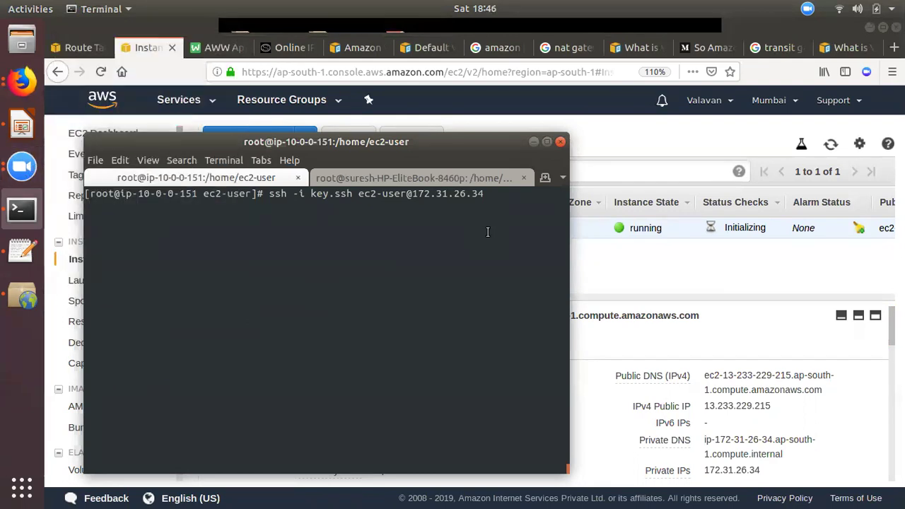
Interrupt the pending SSH attempt and retry the same connection to 172.31.26.34.
key("ctrl+x")
key("ctrl+c")
key("ctrl+c")
key("Up")
key("Return")
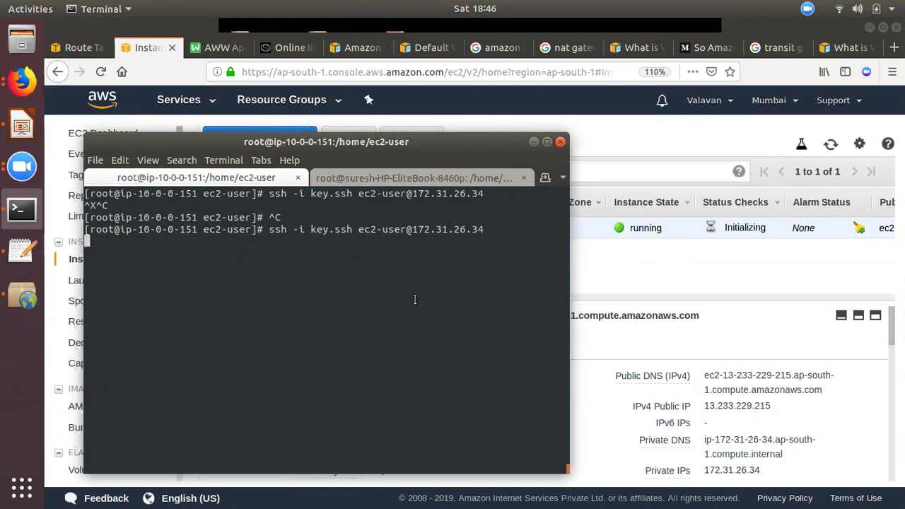
key("ctrl+c")
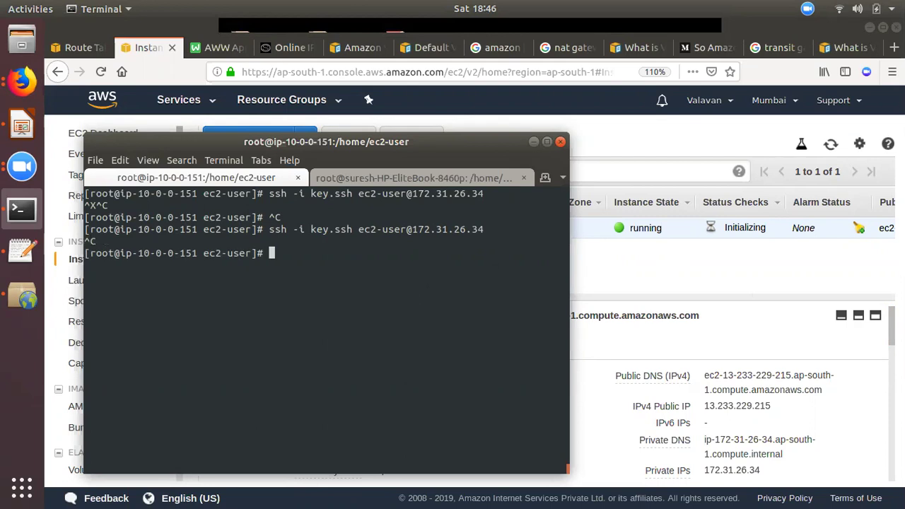
key("Up")
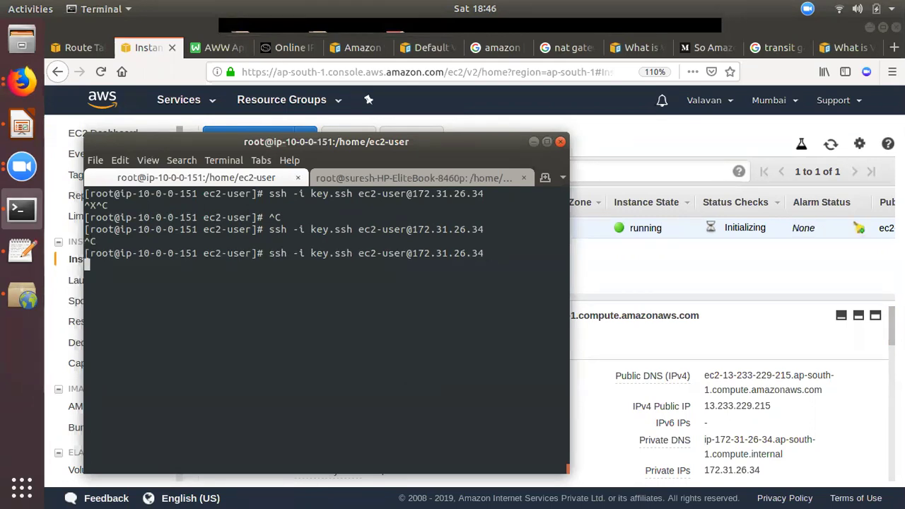
key("Return")
Check the new instance's details and the VPC route tables in Firefox, and return to the SSH session in Terminal.
left_click(580, 281)
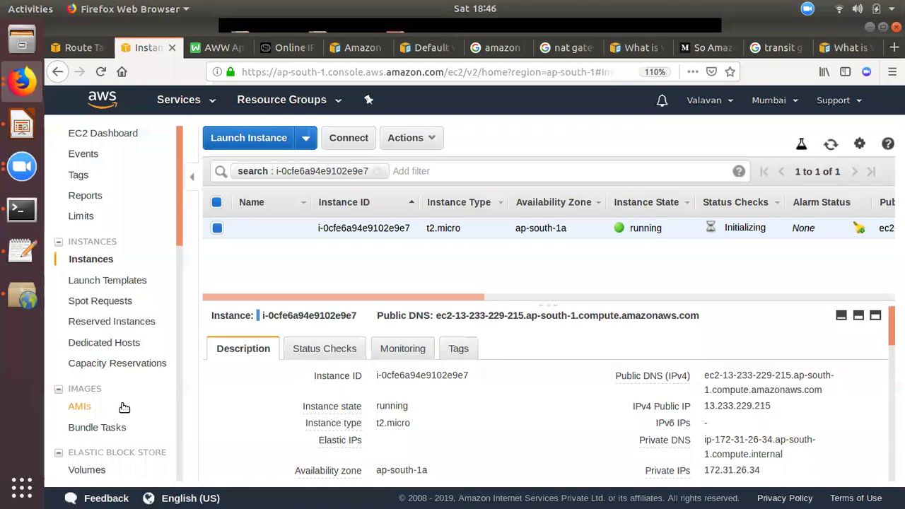
scroll(148, 336, "down", 3)
scroll(147, 336, "up", 3)
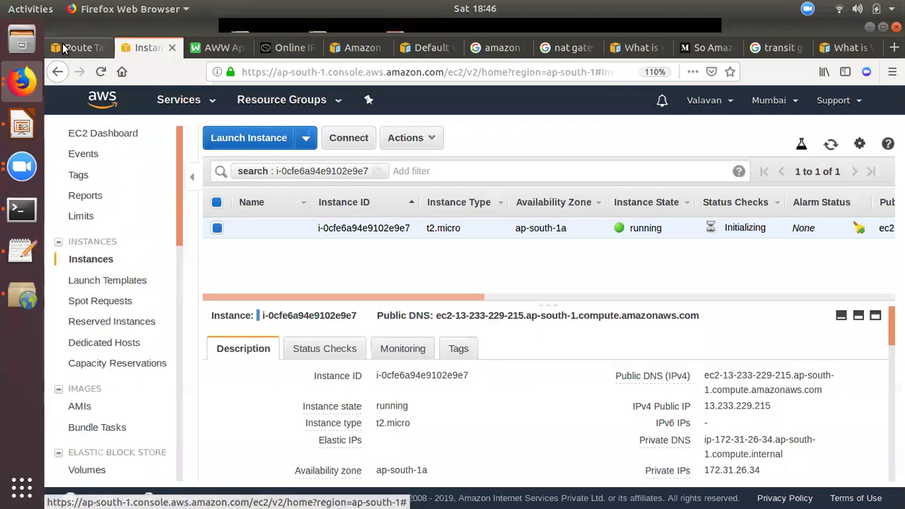
left_click(78, 47)
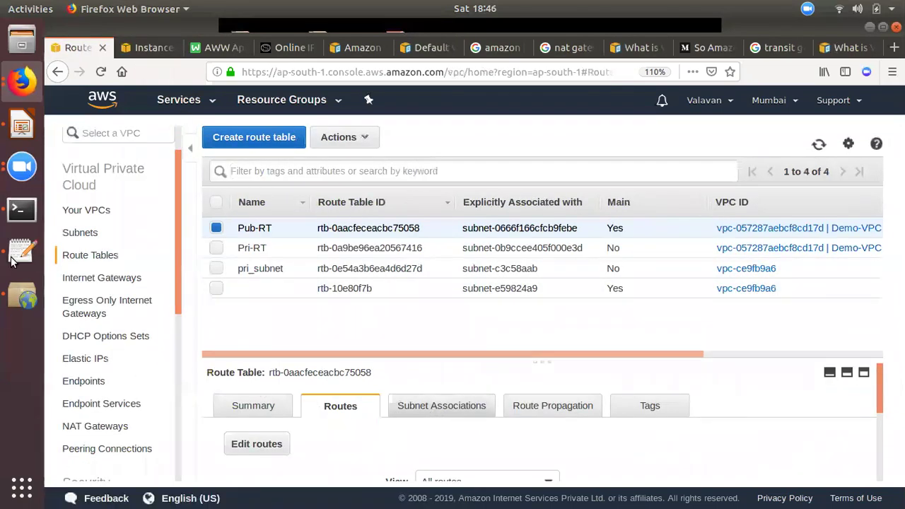
left_click(21, 209)
key("Return")
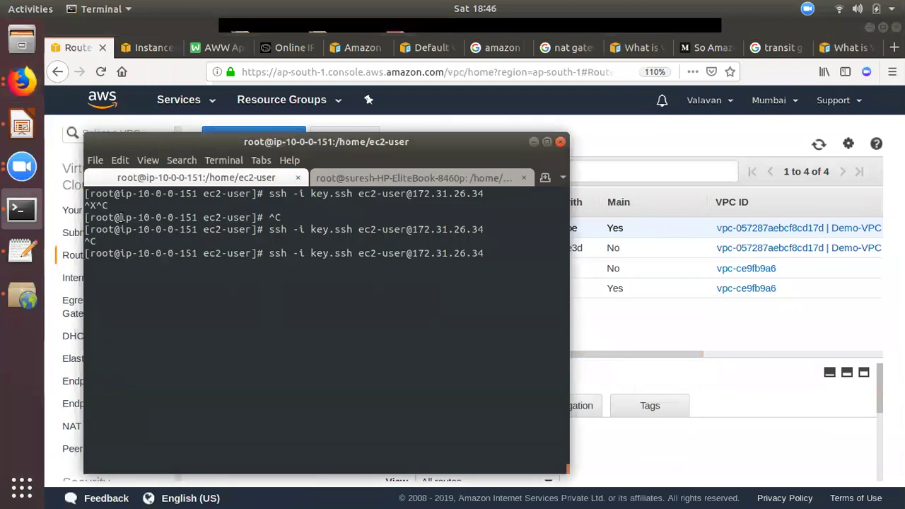
View the Day 4 - Agenda slide in LibreOffice Impress and go back to the pending SSH attempt in Terminal.
left_click(29, 175)
left_click(152, 157)
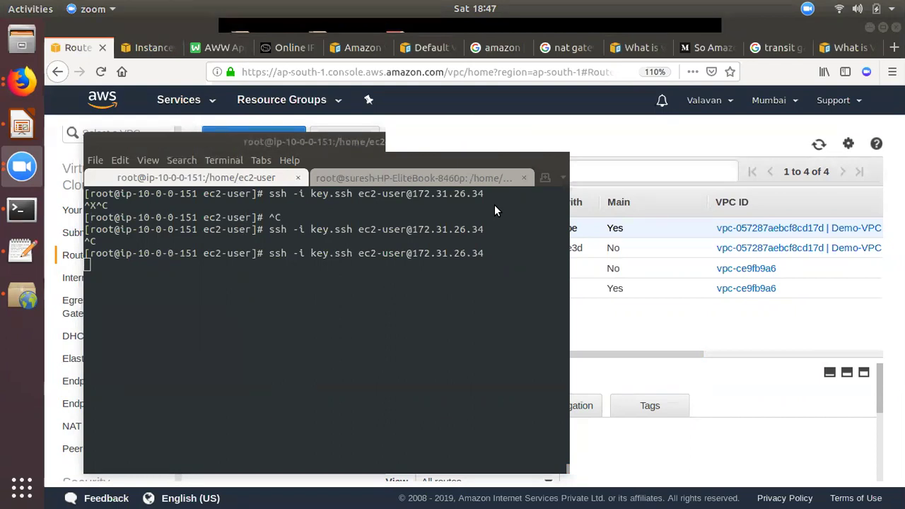
left_click(21, 125)
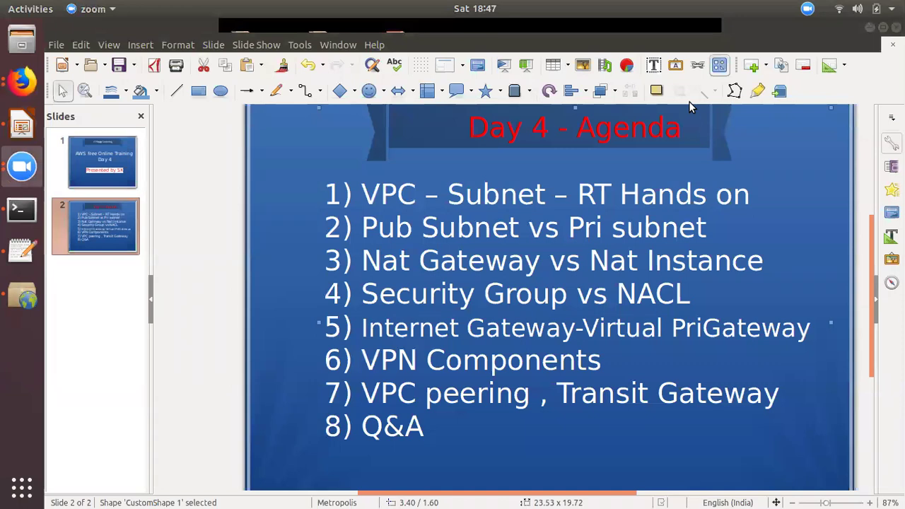
left_click(22, 209)
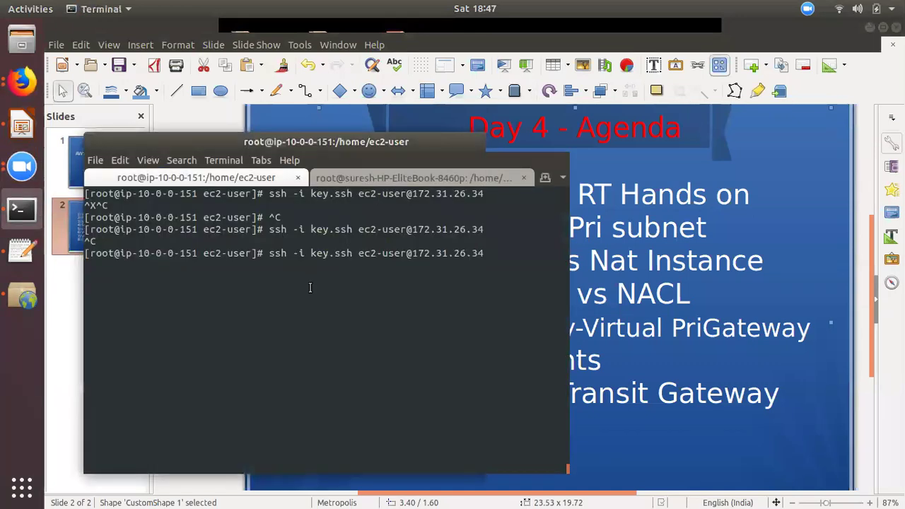
key("ctrl+x")
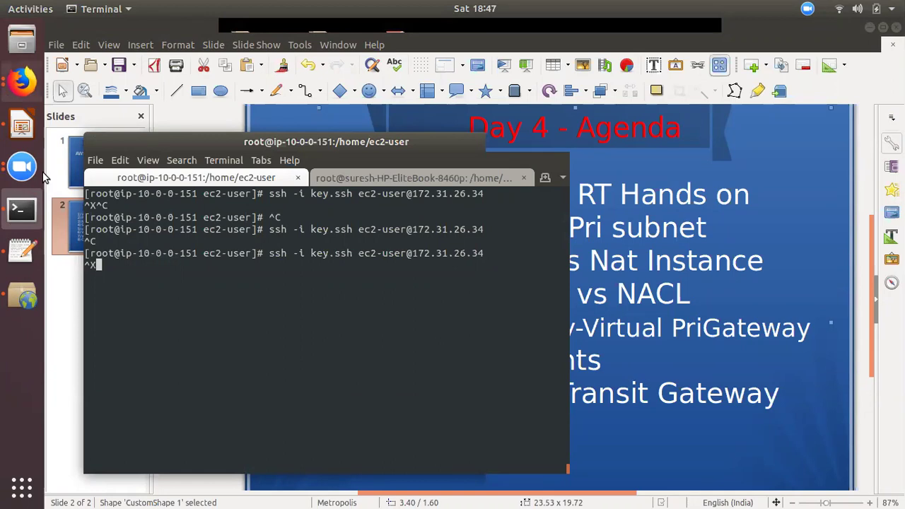
View the VPC Endpoints page in Firefox and return to the Day 4 - Agenda slide in LibreOffice Impress.
left_click(22, 81)
left_click(132, 120)
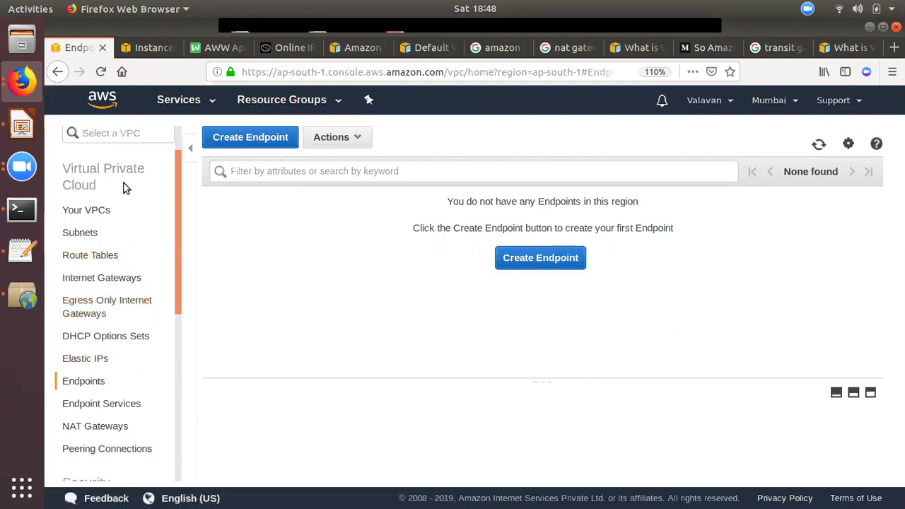
left_click(21, 126)
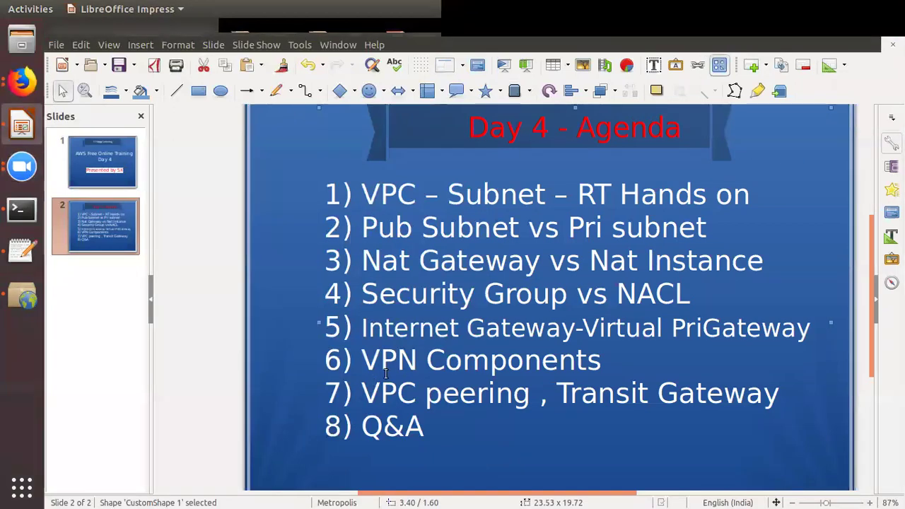
left_click(393, 365)
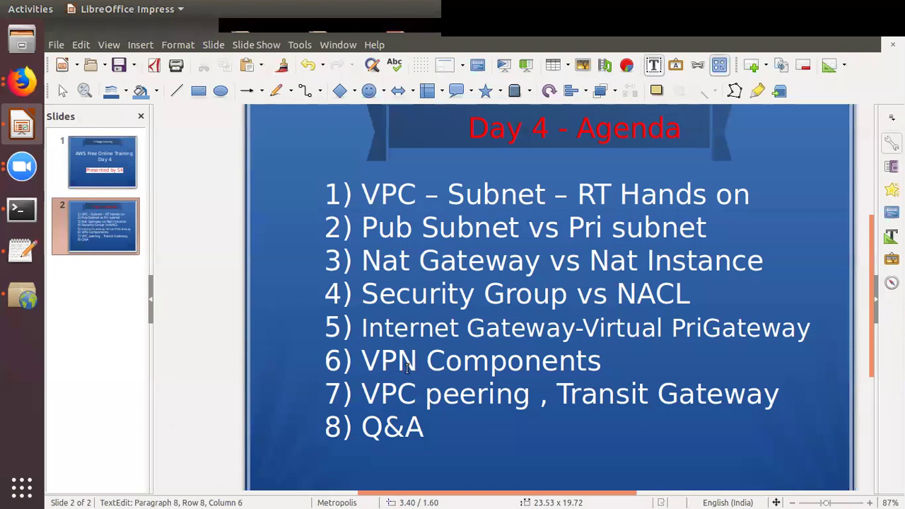
key("Left")
key("Left")
key("Right")
key("Right")
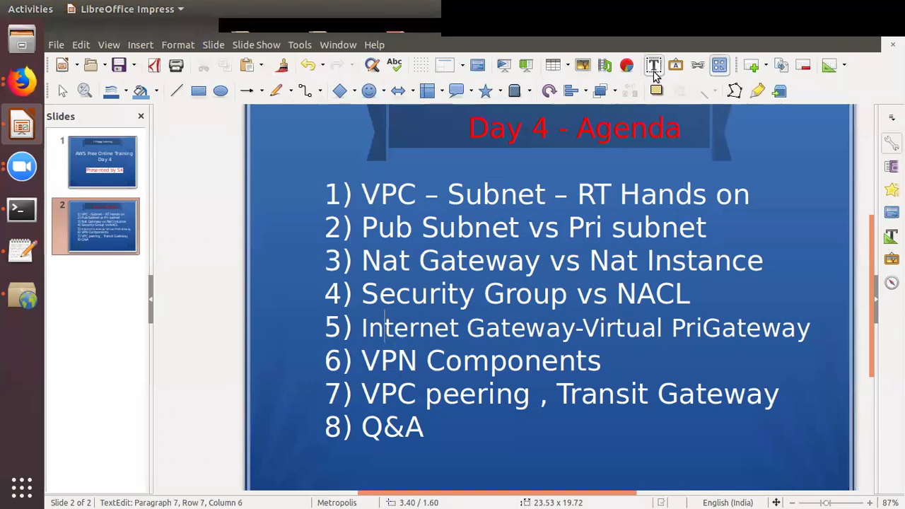